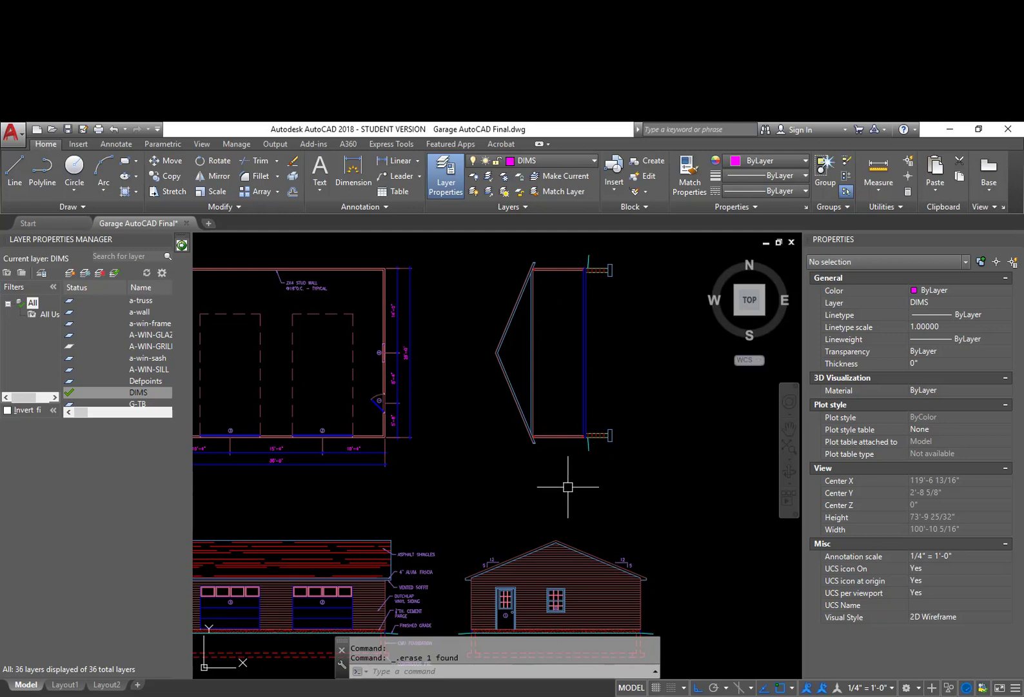
Step: Look through the available annotation scales and examine the annotated floor plan, elevations and building section
left_click(892, 687)
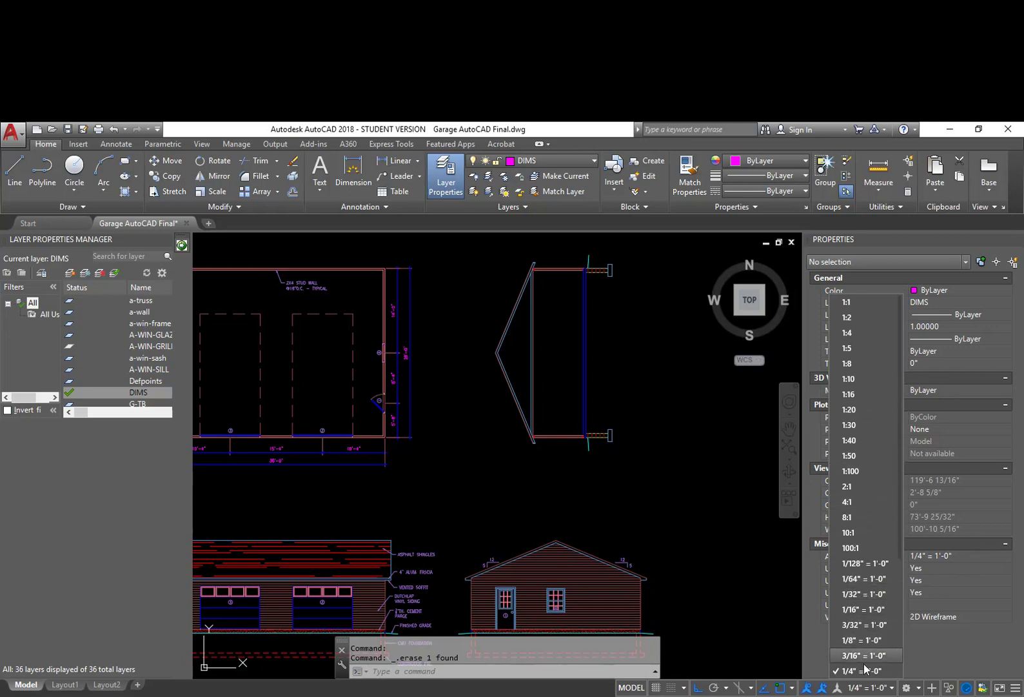
scroll(863, 658, "down", 1)
scroll(859, 658, "down", 2)
left_click(859, 626)
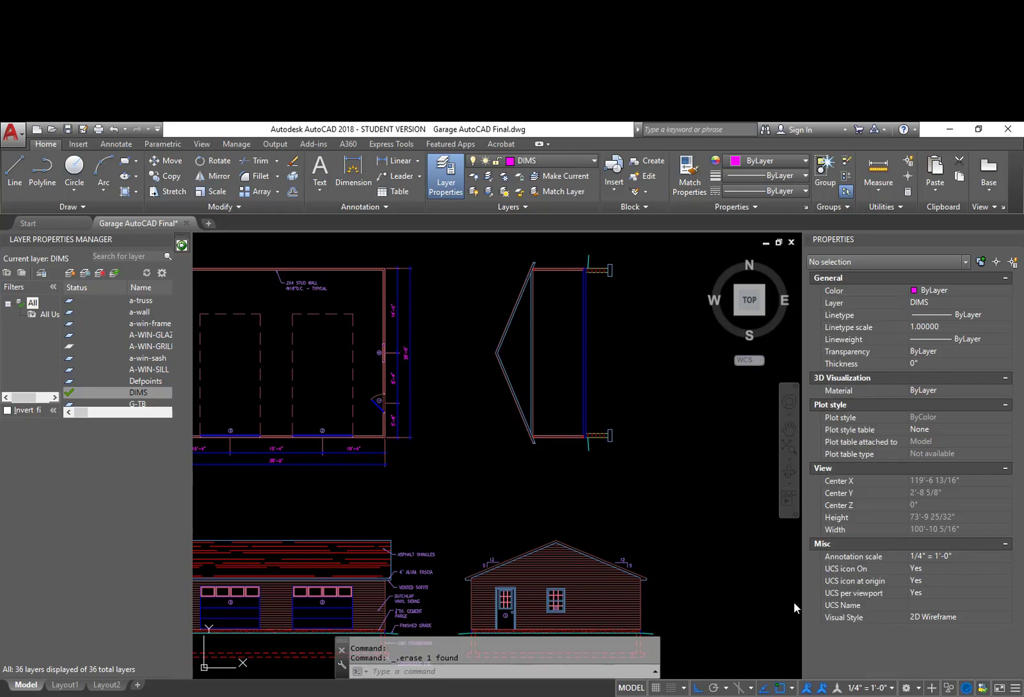
middle_click_drag(343, 518, 400, 502)
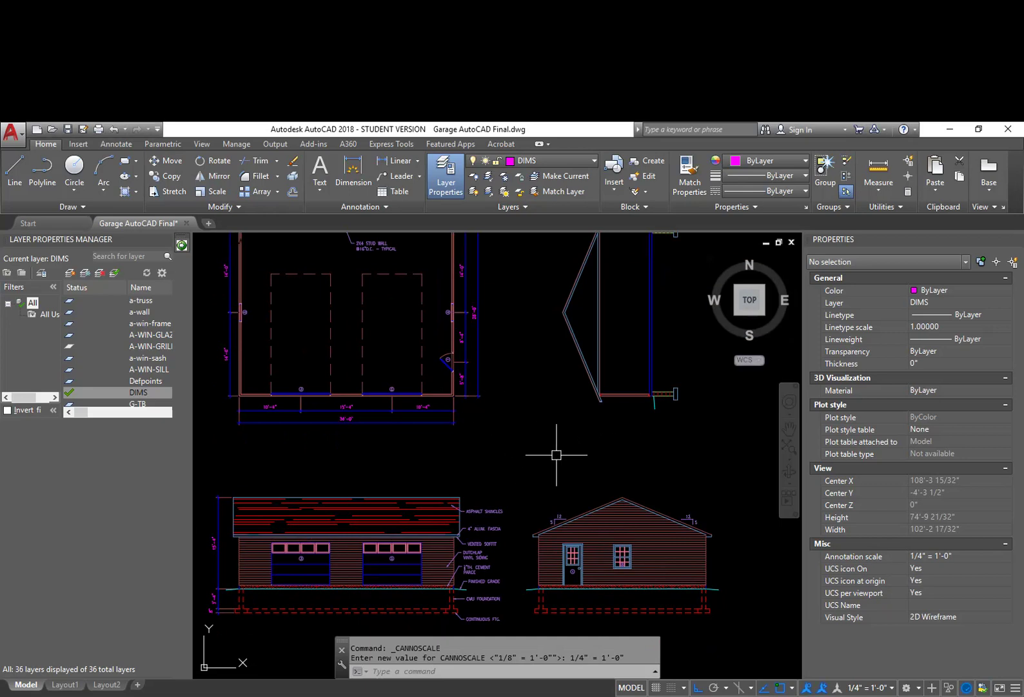
middle_click_drag(523, 454, 564, 470)
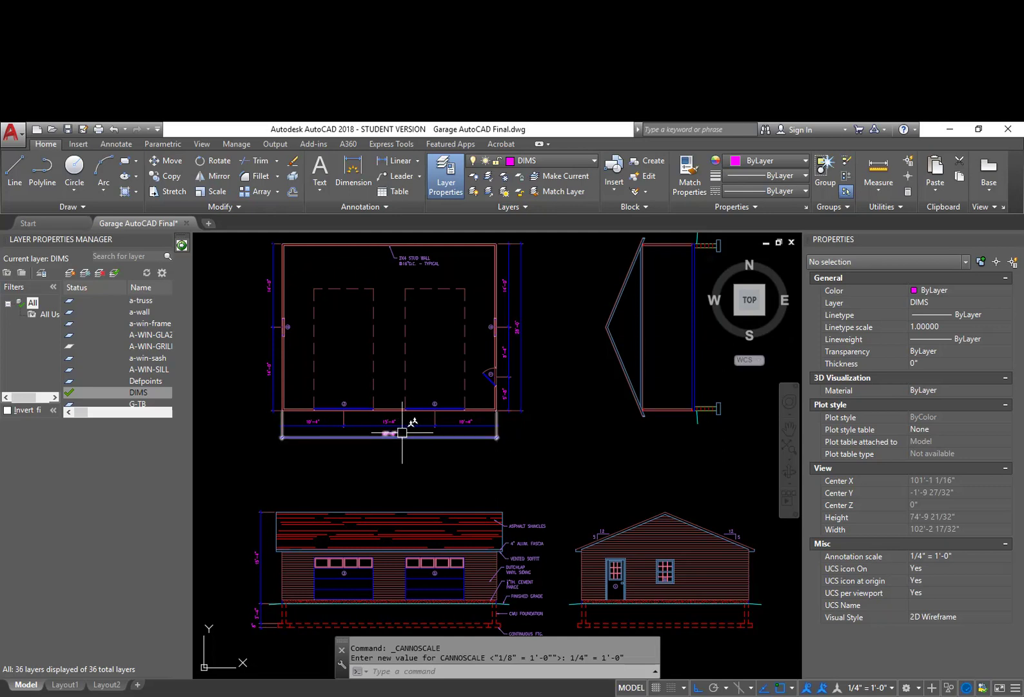
middle_click_drag(532, 469, 529, 471)
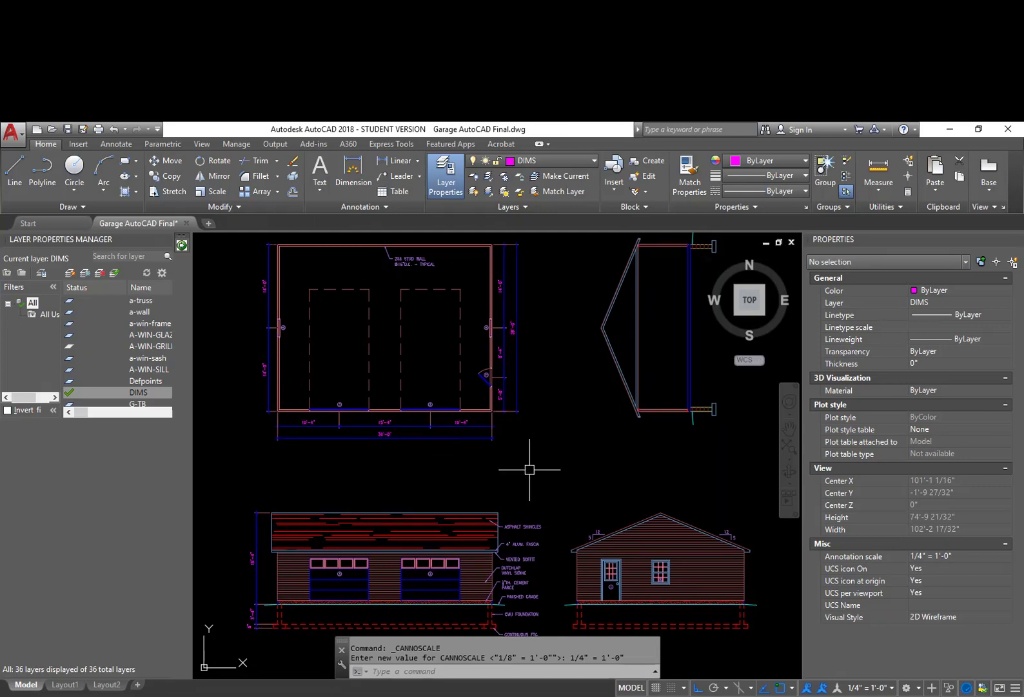
middle_click_drag(552, 600, 525, 503)
middle_click_drag(548, 407, 503, 516)
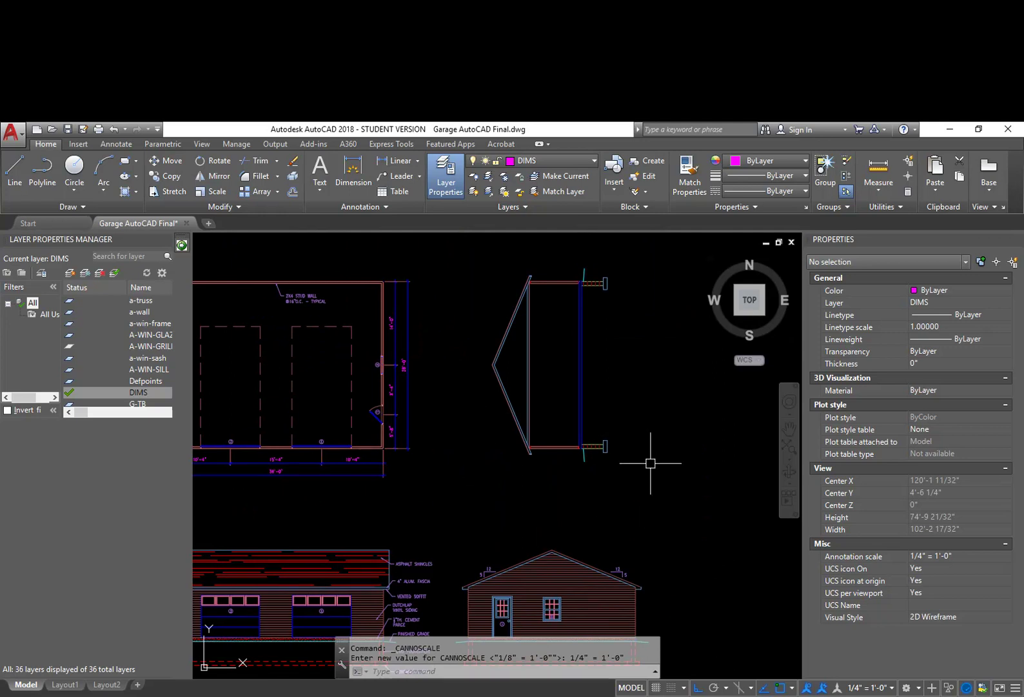
mouse_move(535, 509)
middle_mouse_down()
mouse_move(525, 512)
mouse_move(595, 441)
middle_mouse_up()
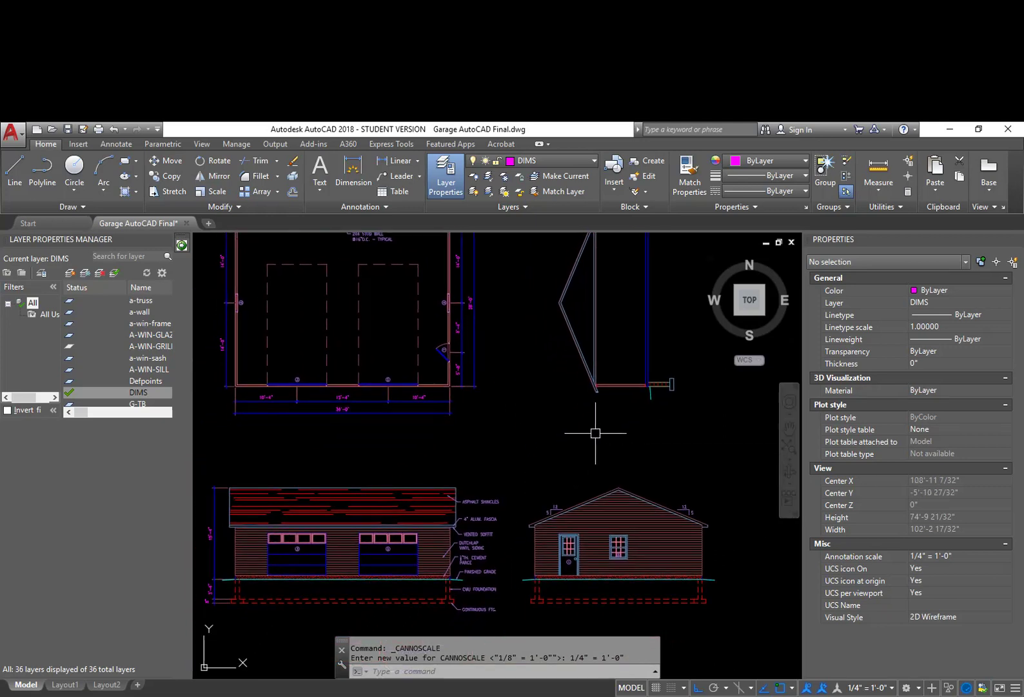
Step: Switch the model's annotation scale to 1/8" = 1'-0", 1/4" = 1'-0" and 1/2" = 1'-0" in turn
left_click(892, 689)
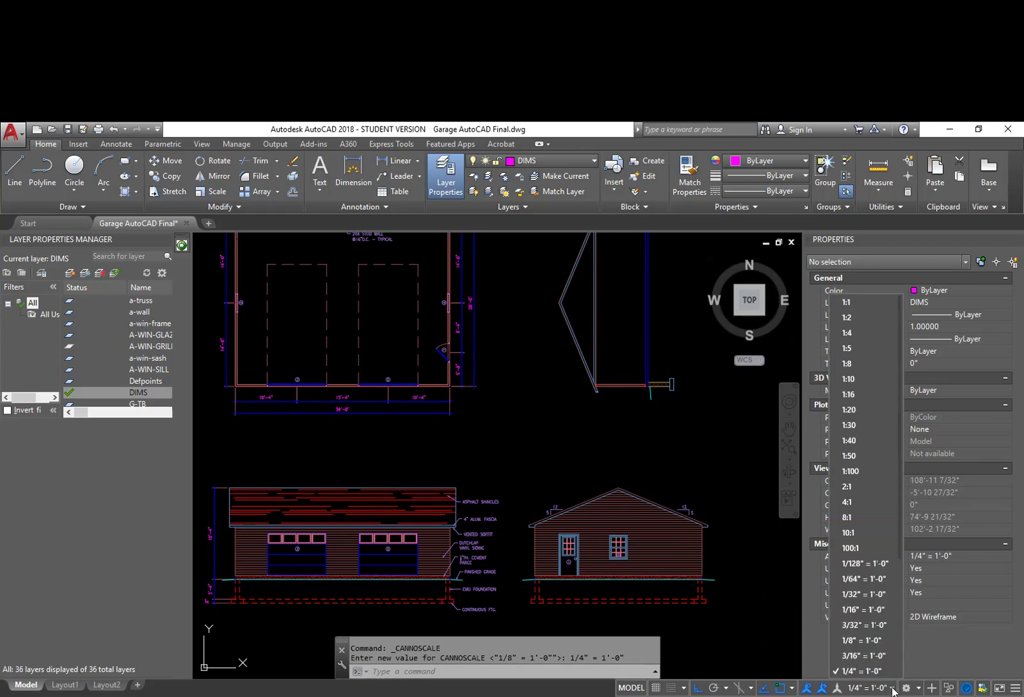
left_click(862, 640)
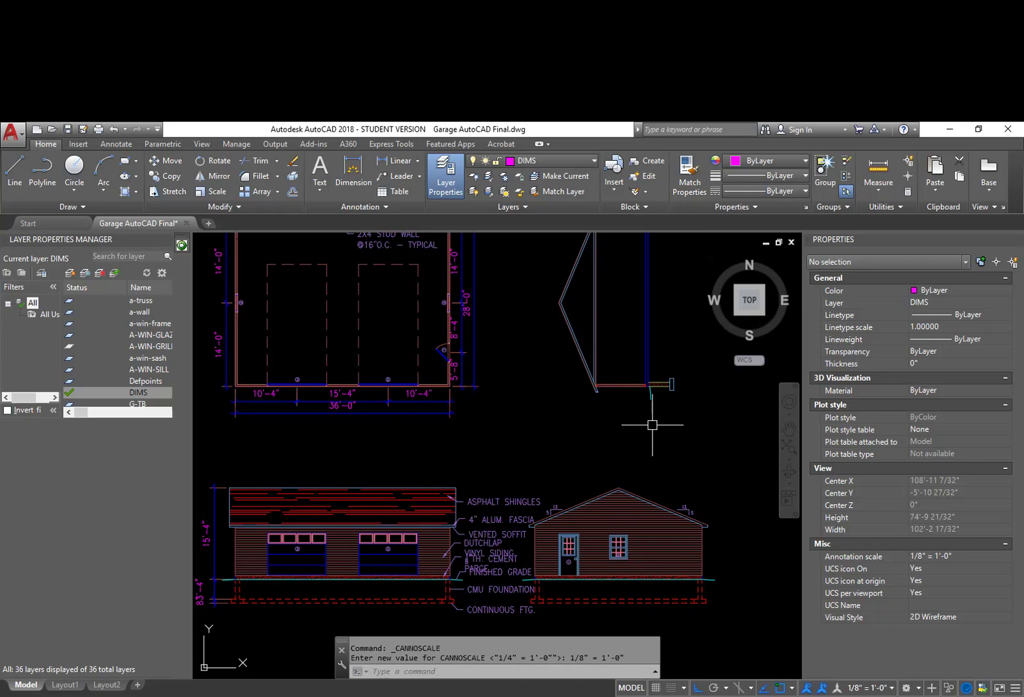
left_click(968, 557)
left_click(1007, 558)
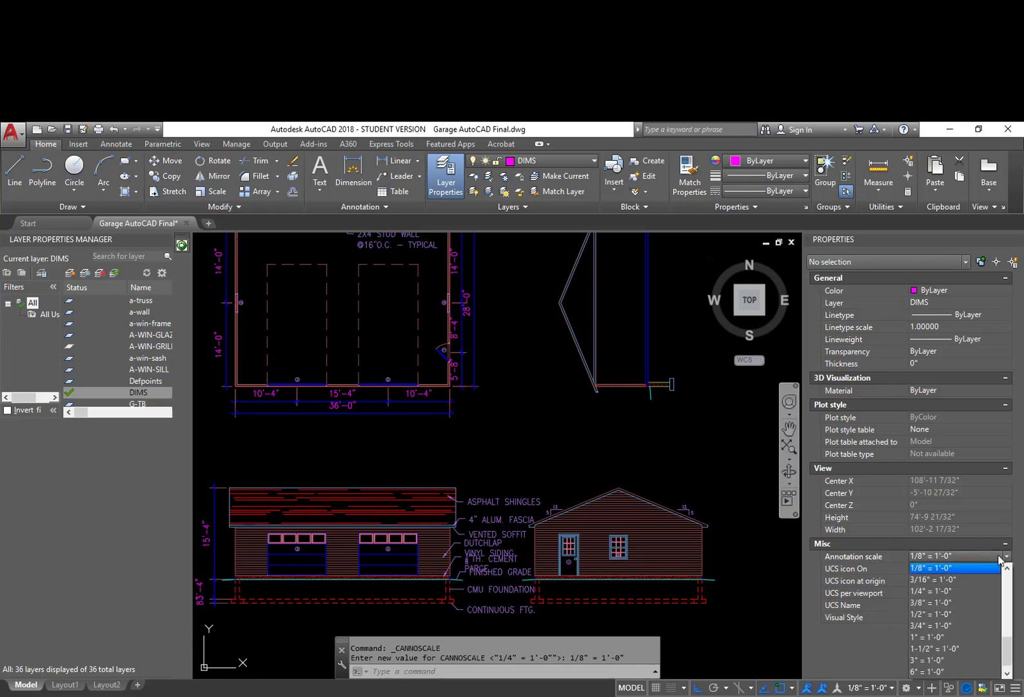
left_click(955, 591)
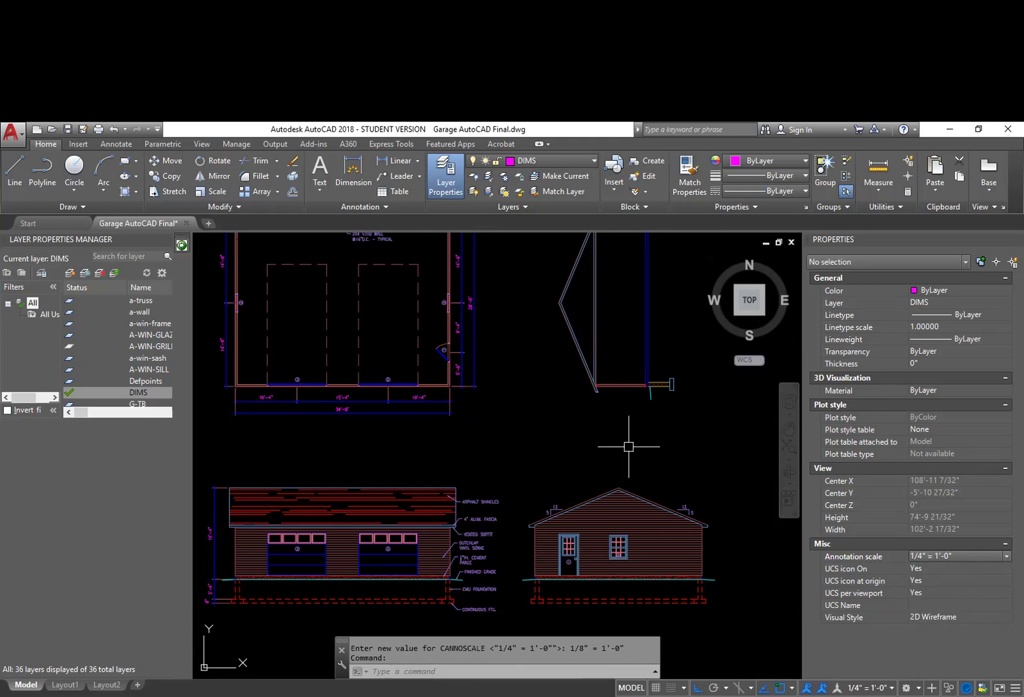
left_click(960, 556)
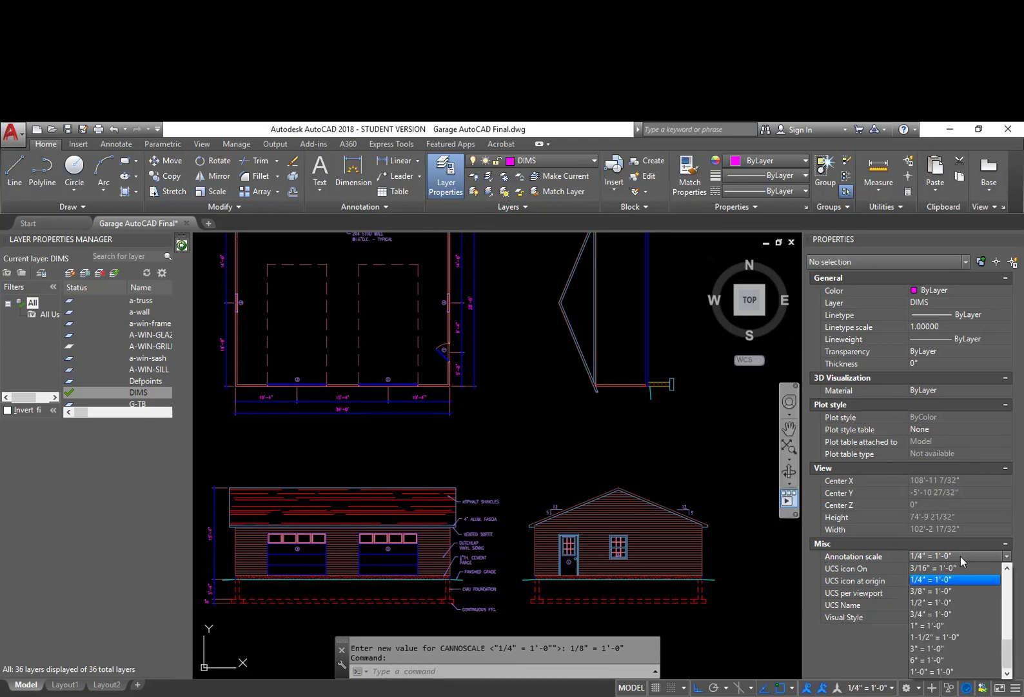
left_click(952, 602)
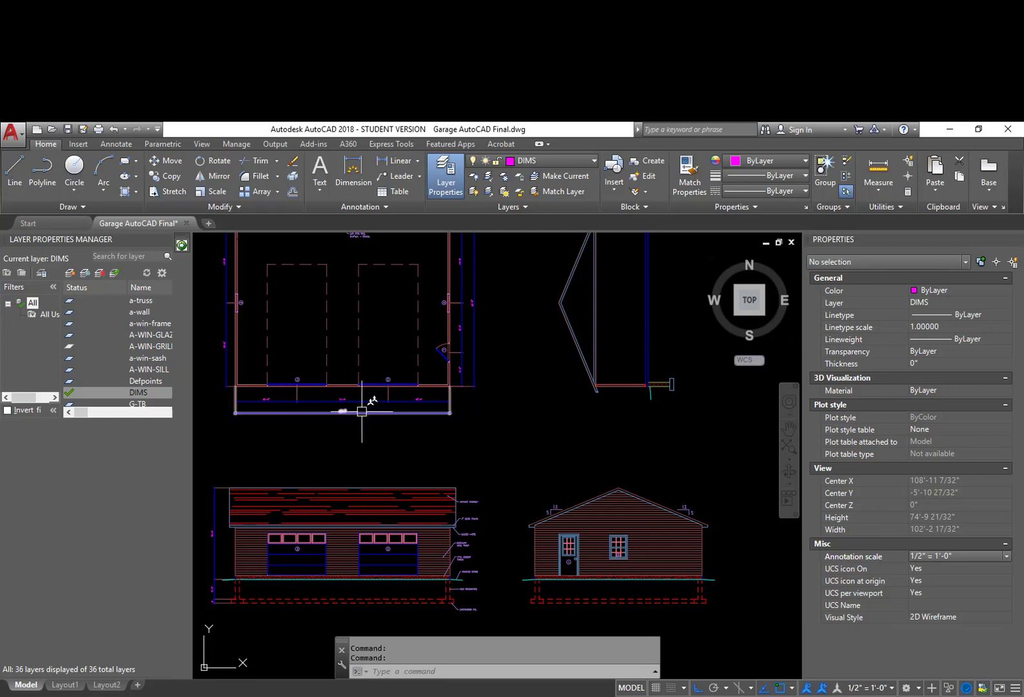
Step: Check the annotation scale of the foundation plan's viewport on Layout1, and return to model space
left_click(65, 684)
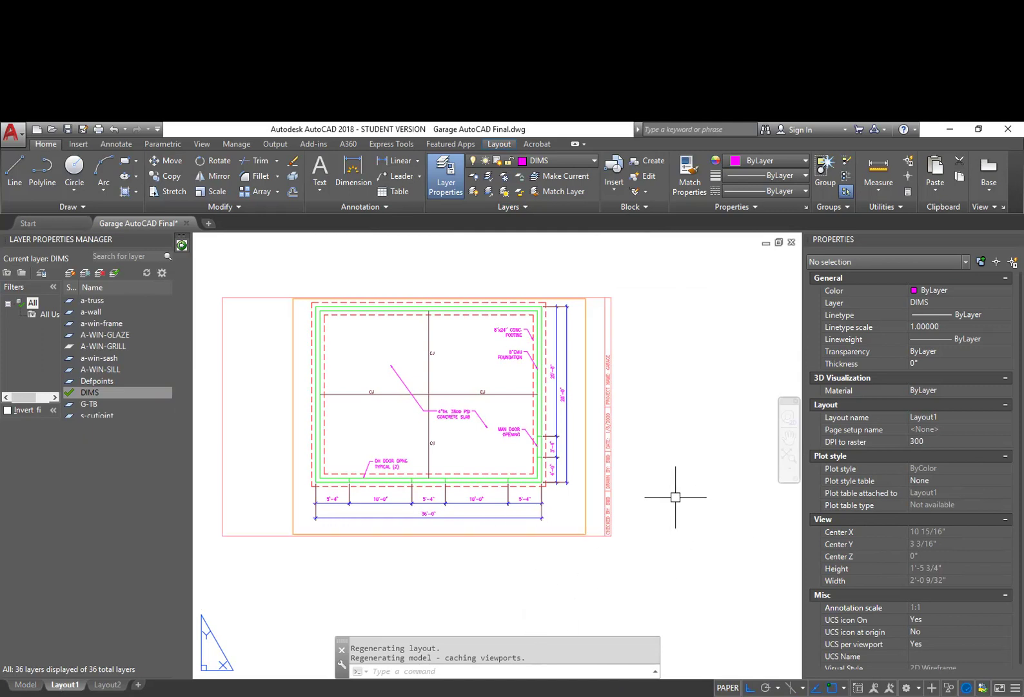
left_click(586, 481)
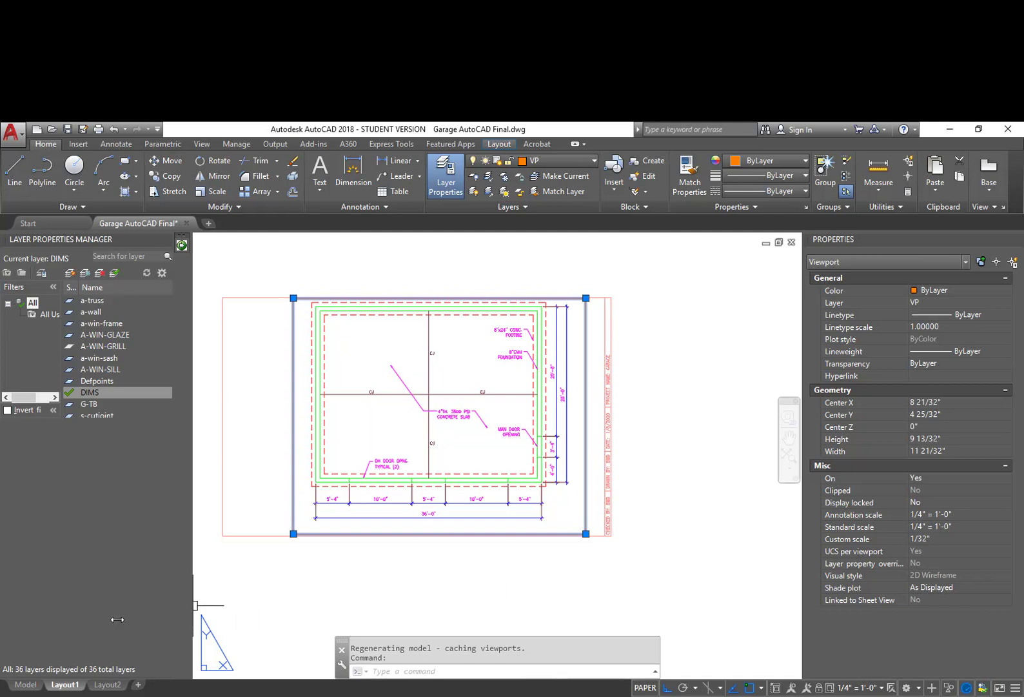
left_click(27, 685)
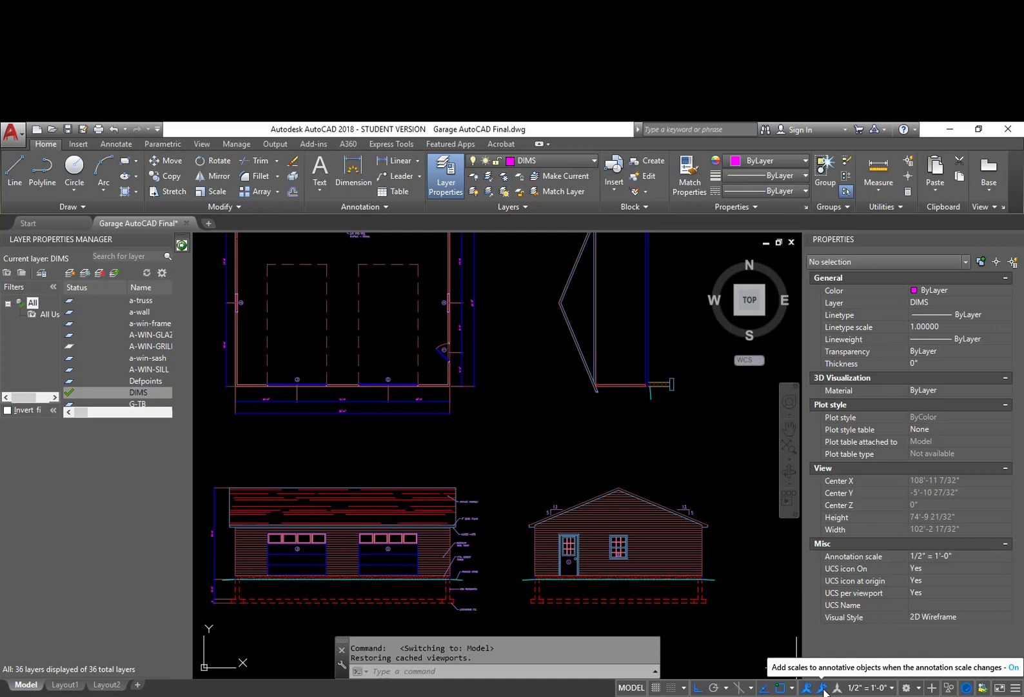
Step: Set the model's annotation scale back to 1/4" = 1'-0"
left_click(890, 688)
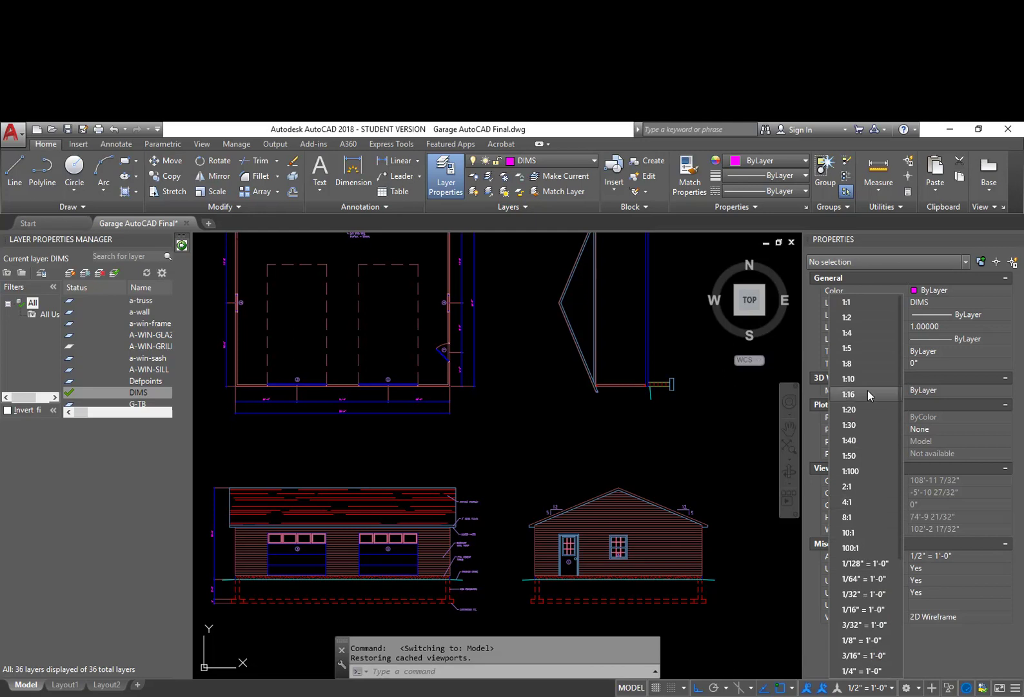
left_click(866, 671)
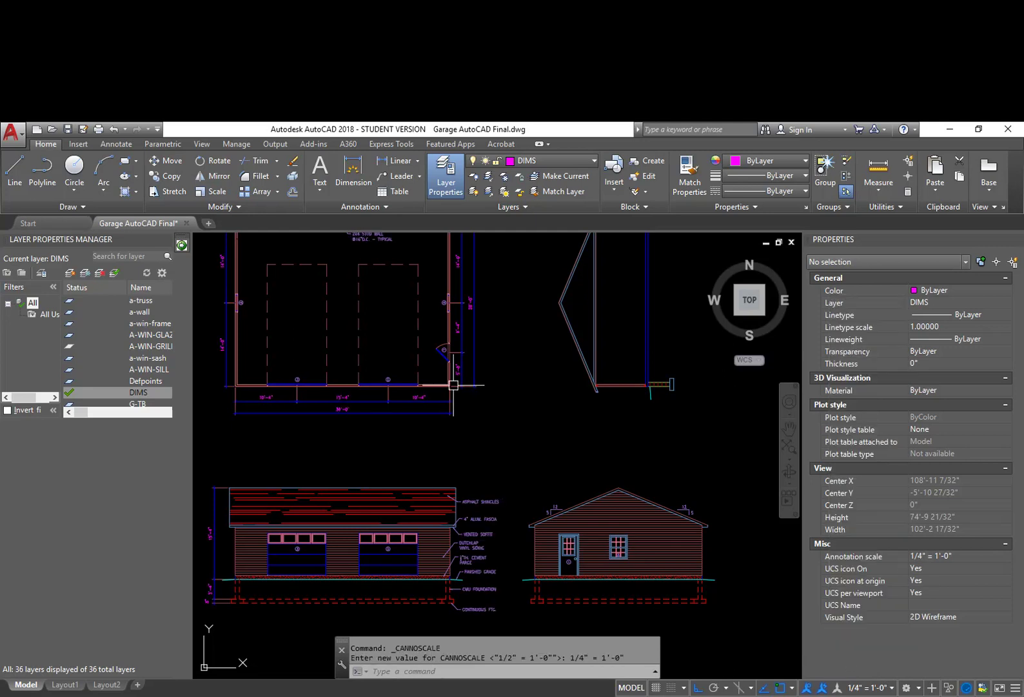
Step: Turn off automatic adding of scales to annotative objects and set the annotation scale to 1/8" = 1'-0"
left_click(822, 688)
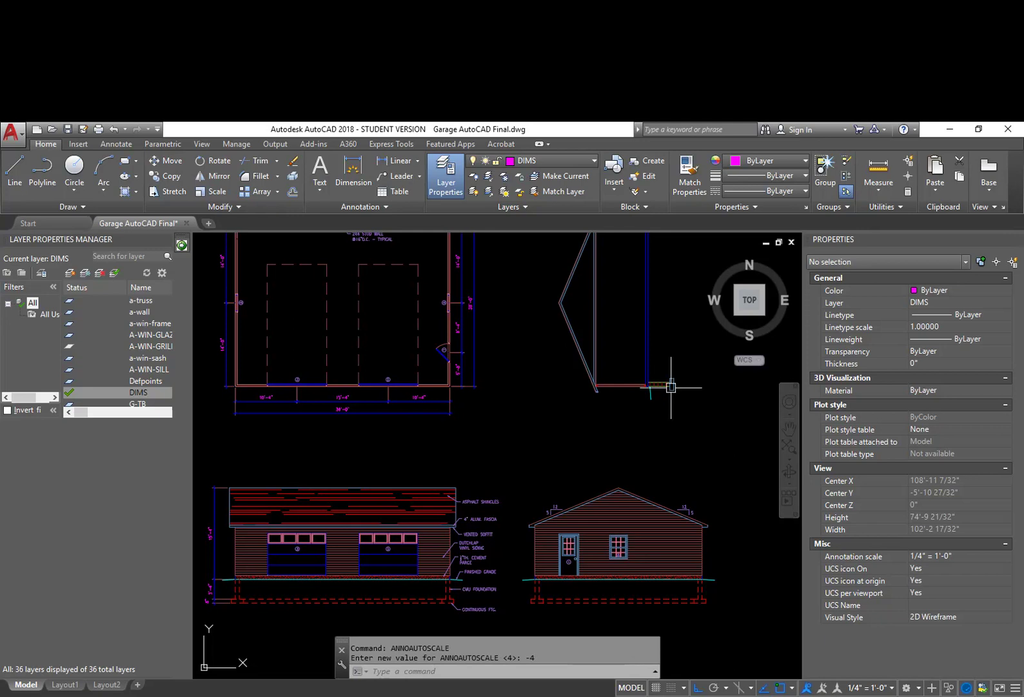
left_click(892, 688)
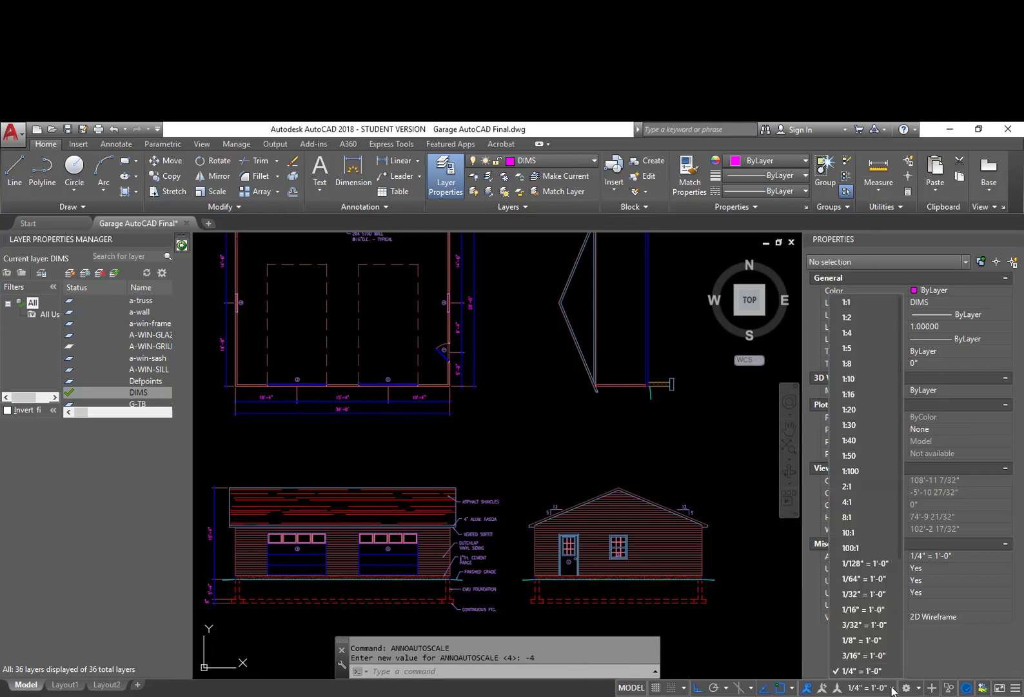
left_click(865, 639)
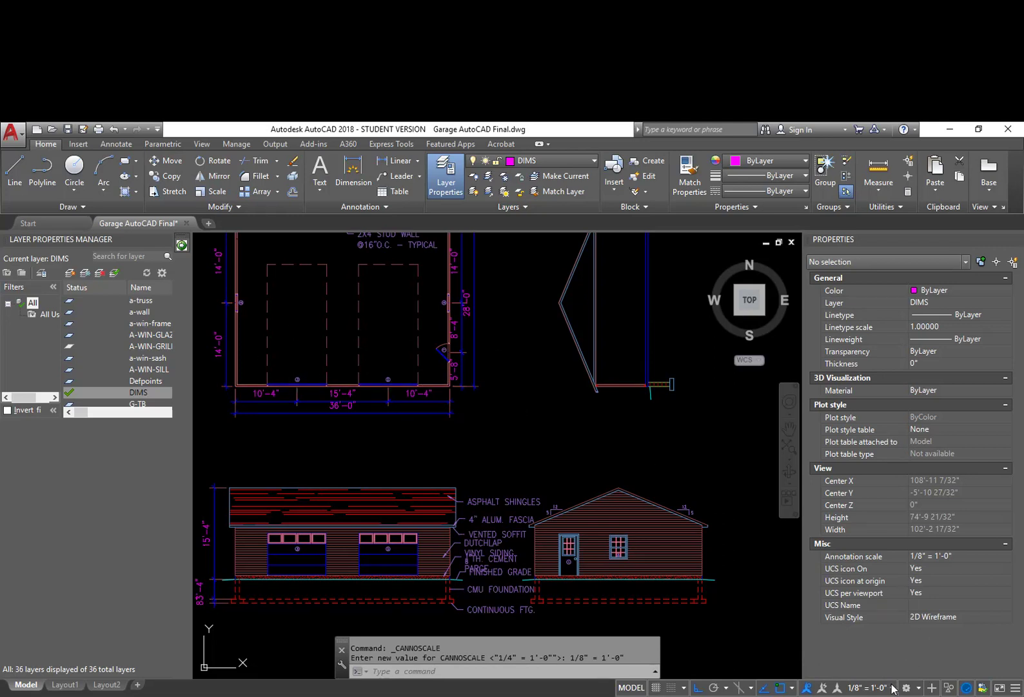
Step: Turn automatic adding of scales to annotative objects back on and set the annotation scale to 1/4" = 1'-0"
left_click(838, 688)
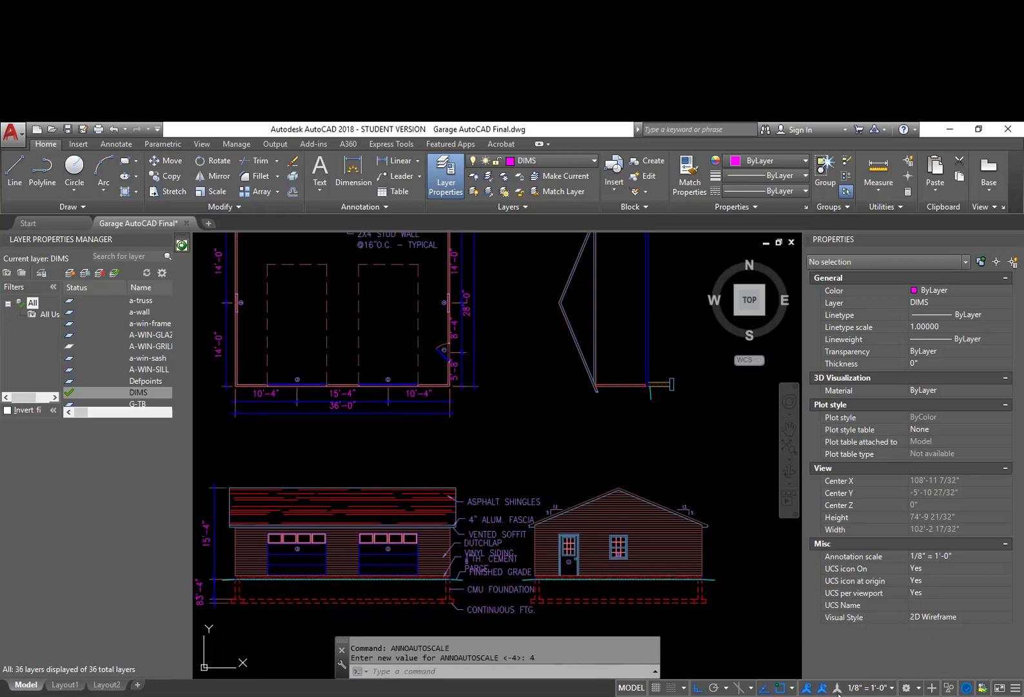
left_click(888, 688)
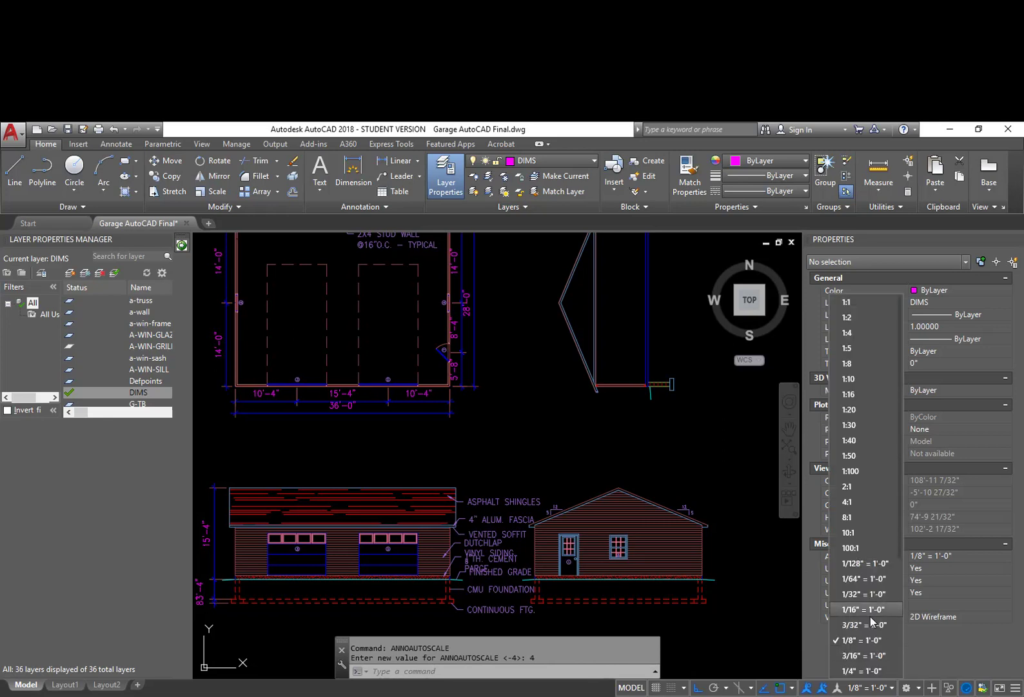
left_click(861, 671)
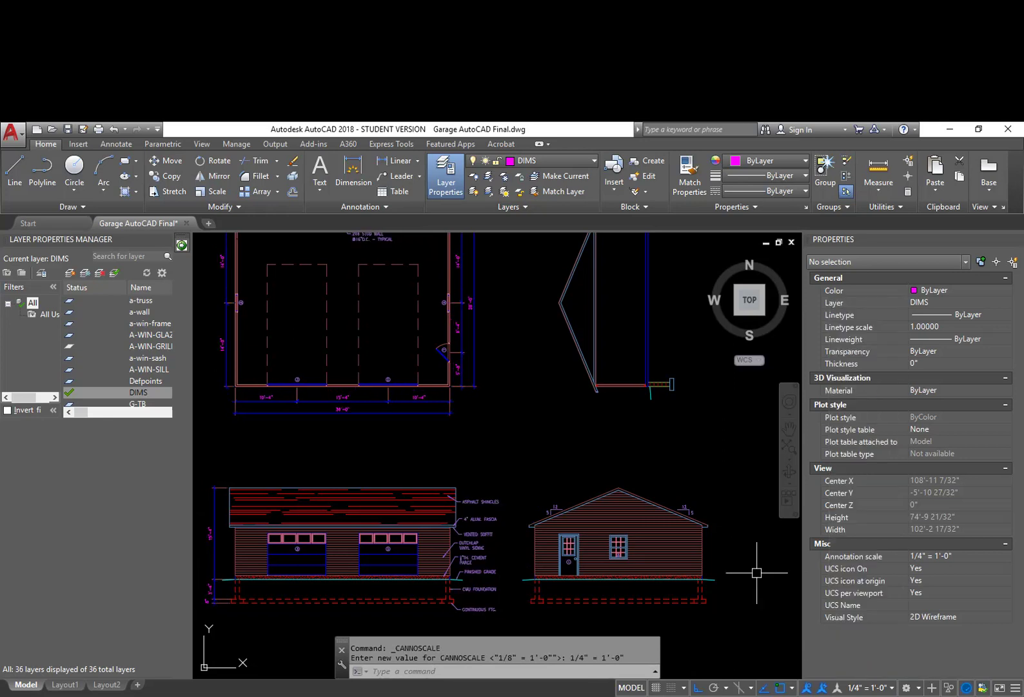
Step: Turn off showing annotative objects at all scales, testing the annotation scale at 1/8" = 1'-0" and returning it to 1/4" = 1'-0"
left_click(806, 687)
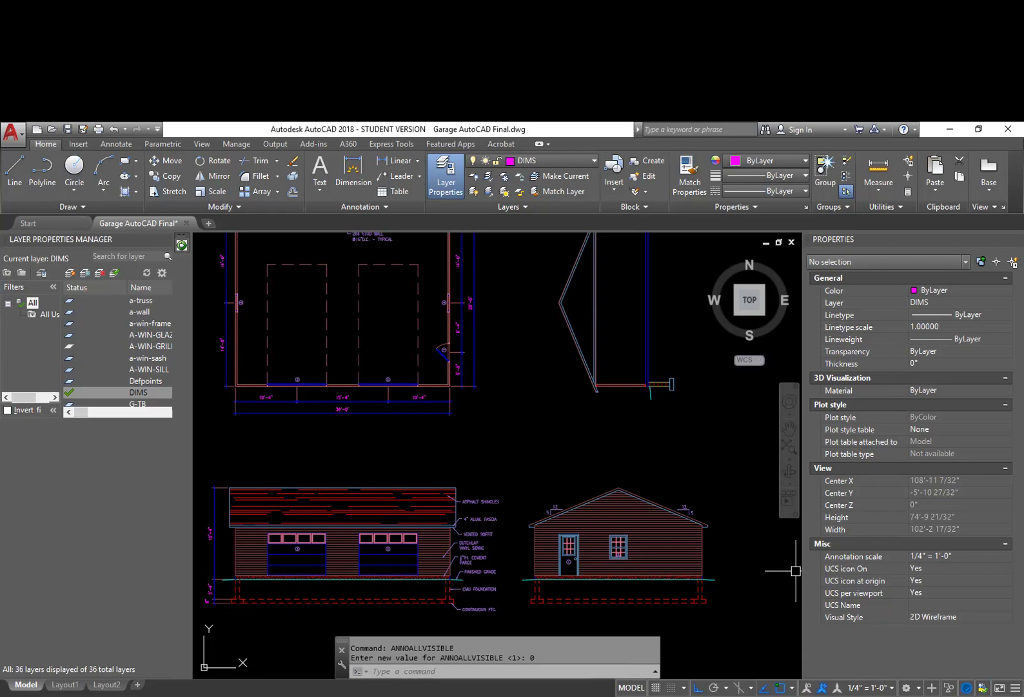
left_click(892, 687)
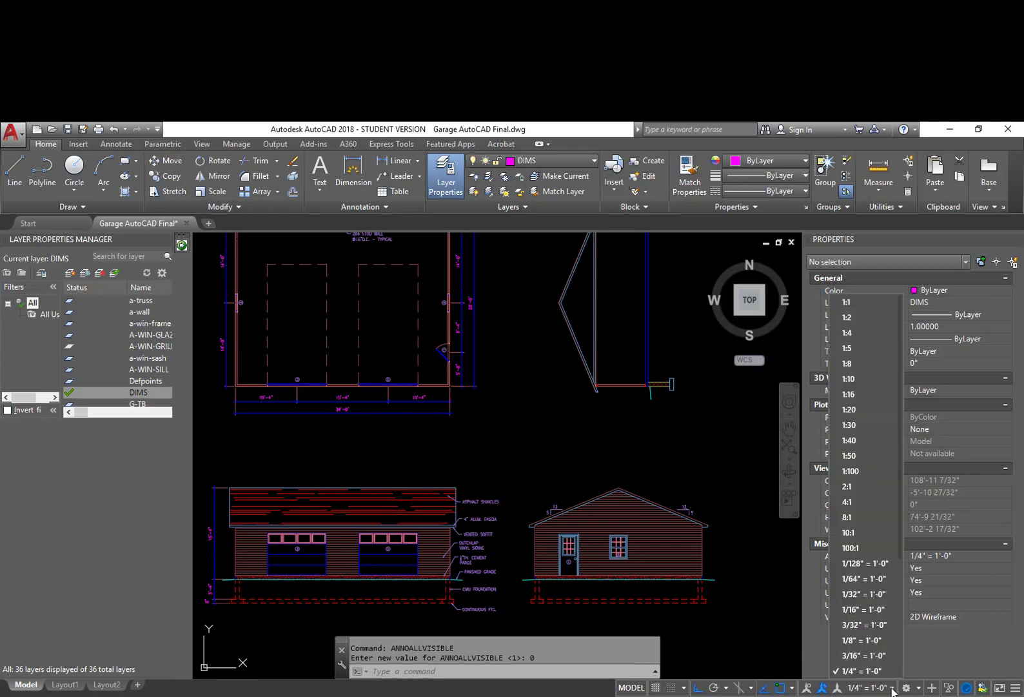
left_click(865, 640)
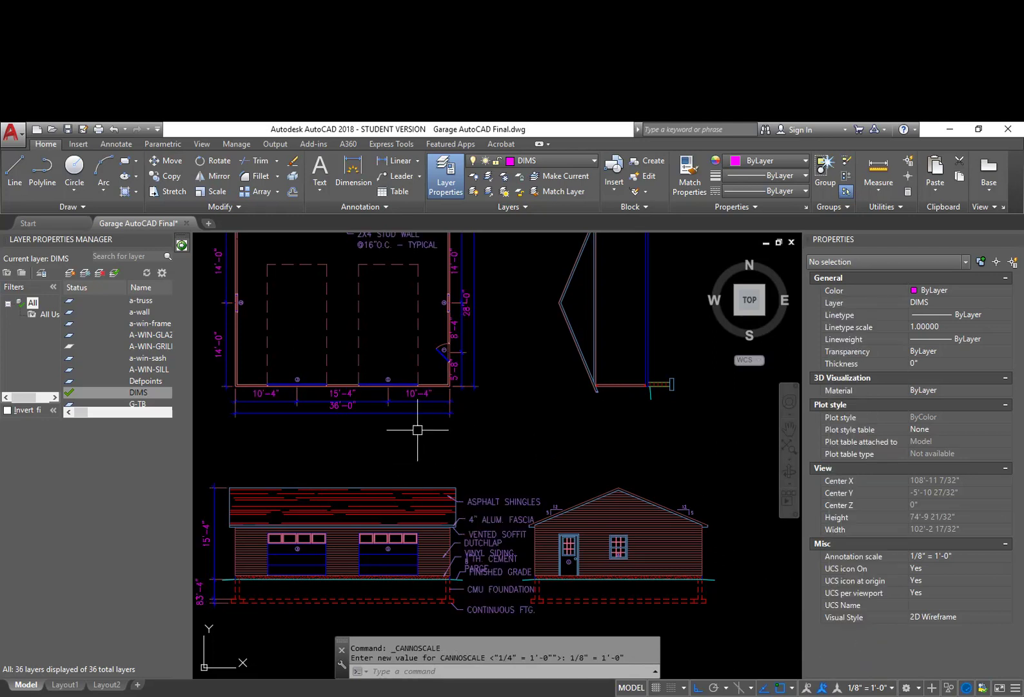
left_click(893, 687)
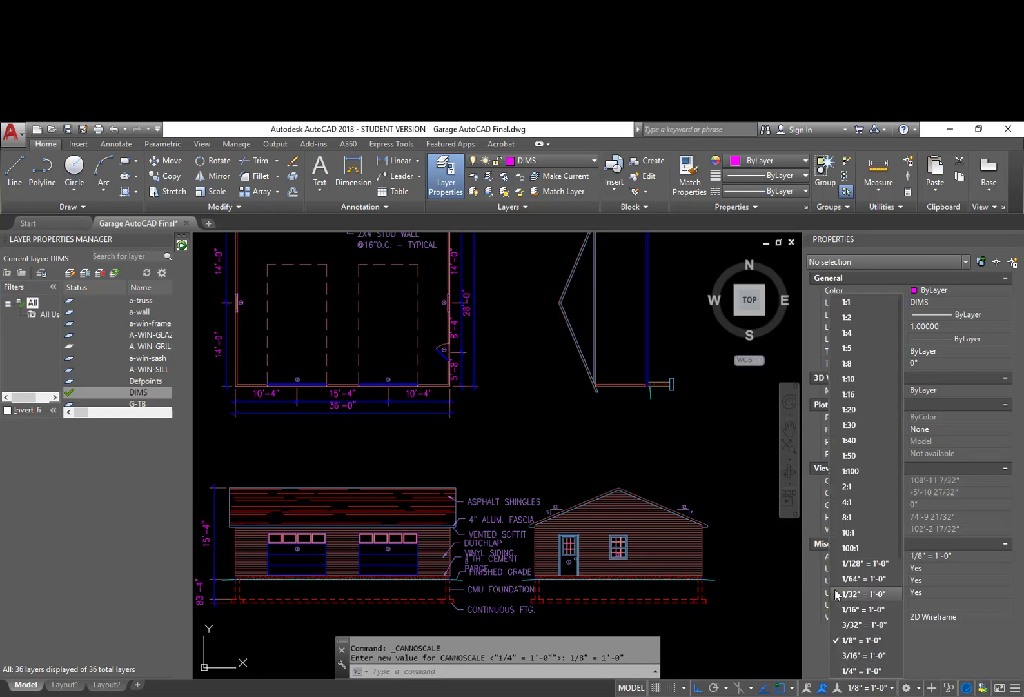
left_click(853, 671)
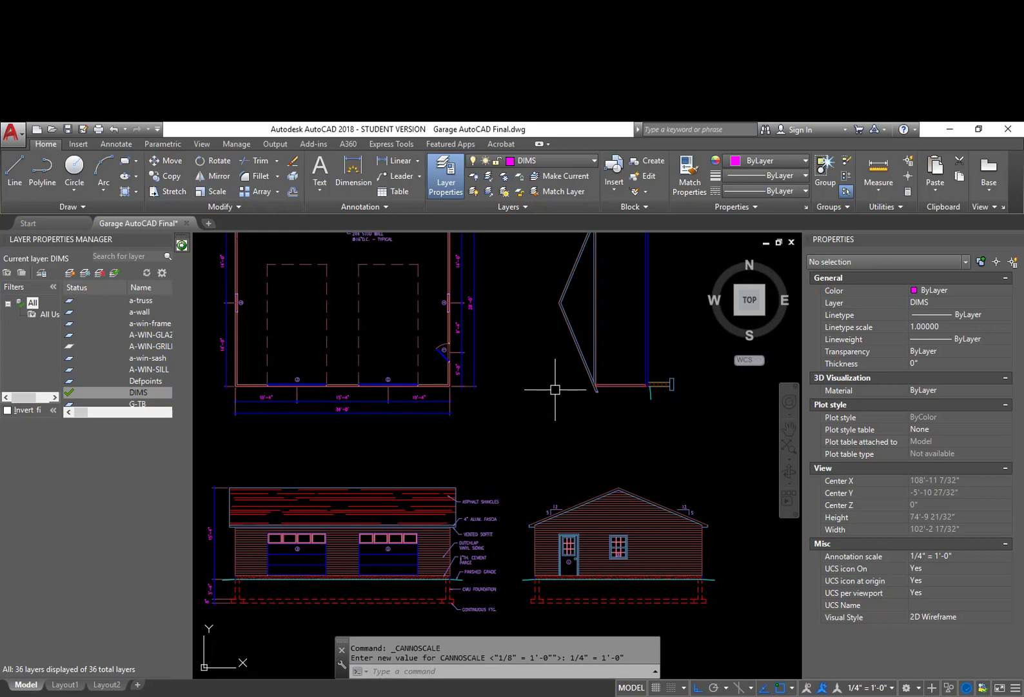
Step: Copy the lower half of the sideways building section, with its wall, roof and footing, horizontally into the empty space right of the drawings
middle_click_drag(552, 387, 555, 410)
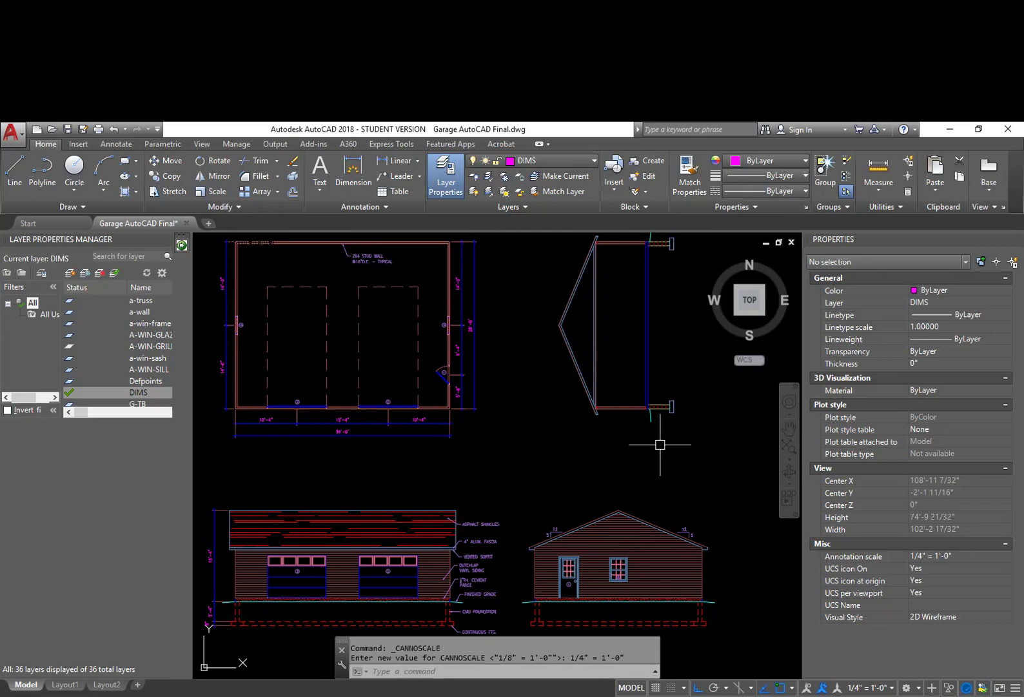
middle_click_drag(659, 445, 597, 428)
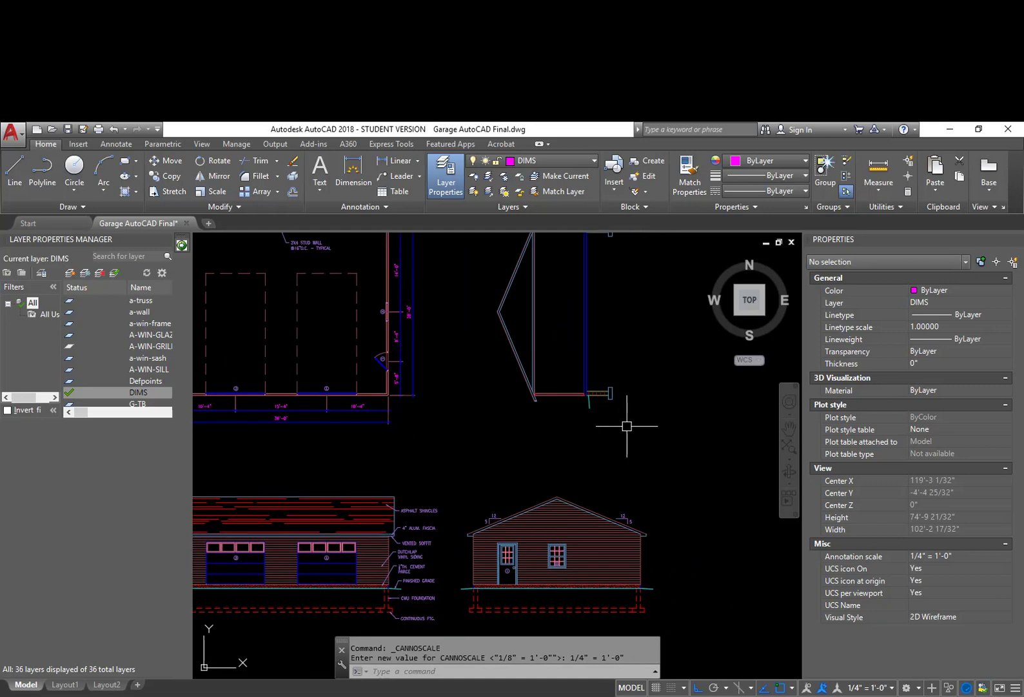
type("cp")
key("Return")
left_click(661, 440)
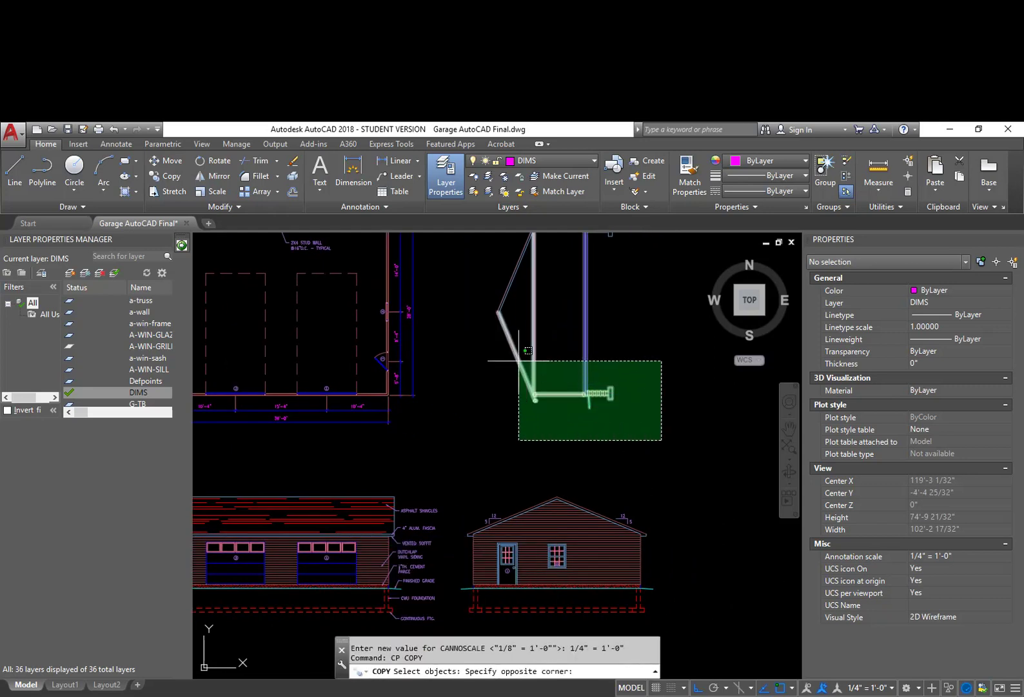
left_click(509, 334)
key("Return")
left_click(549, 434)
scroll(678, 461, "down", 3)
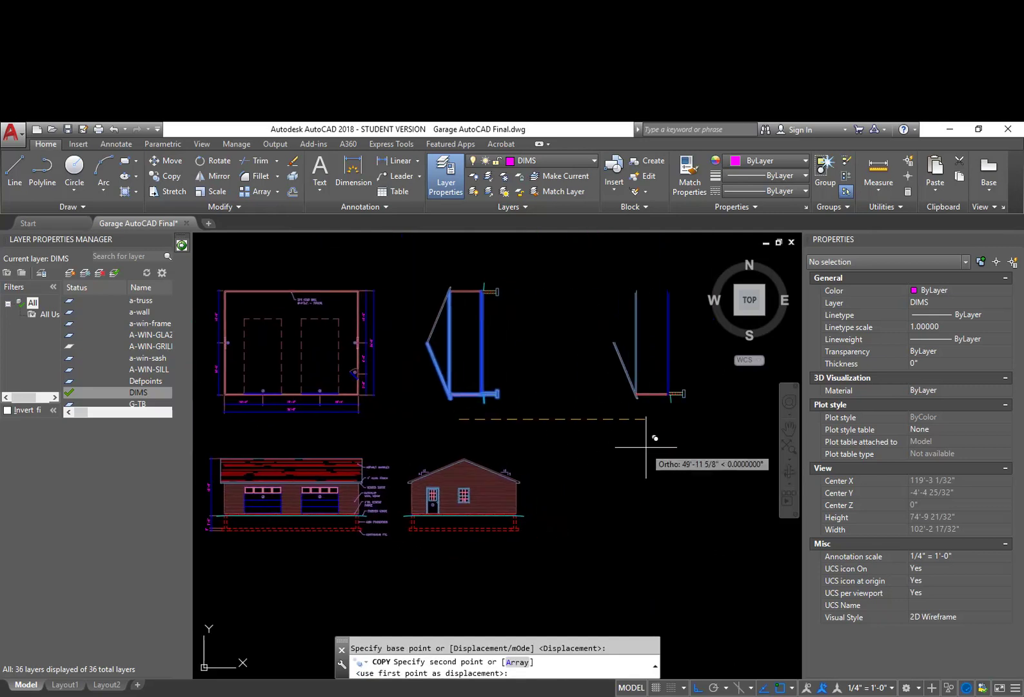
left_click(685, 417)
key("Escape")
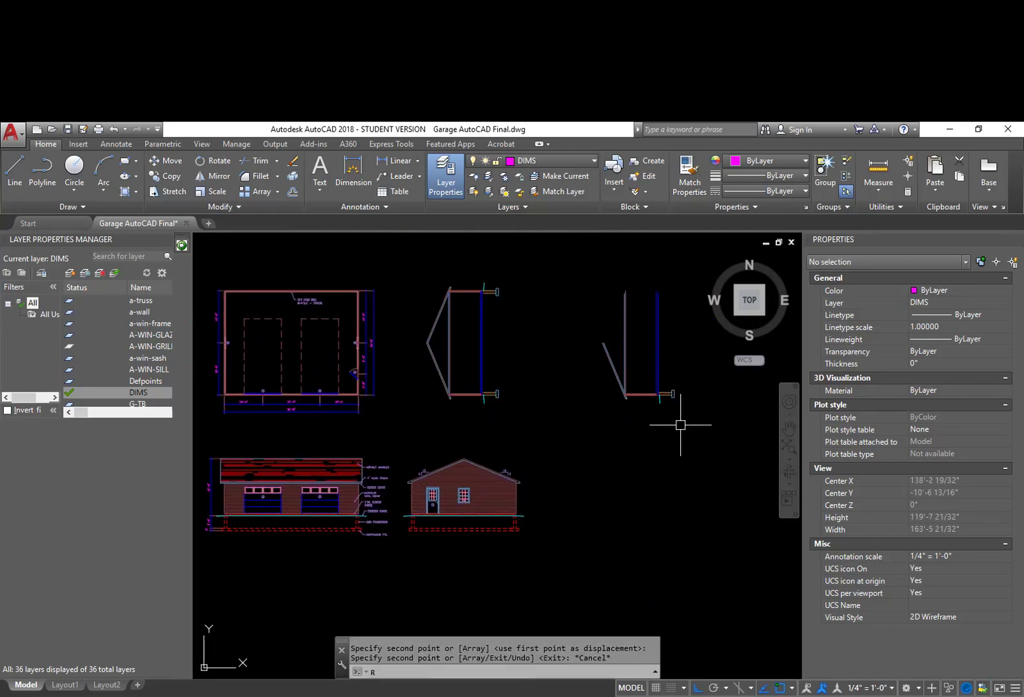
Step: Rotate the copied half section 270 degrees so that its footing points down
type("RO")
key("Return")
left_click(697, 423)
left_click(600, 348)
key("Return")
left_click(662, 398)
left_click(637, 505)
scroll(655, 480, "up", 5)
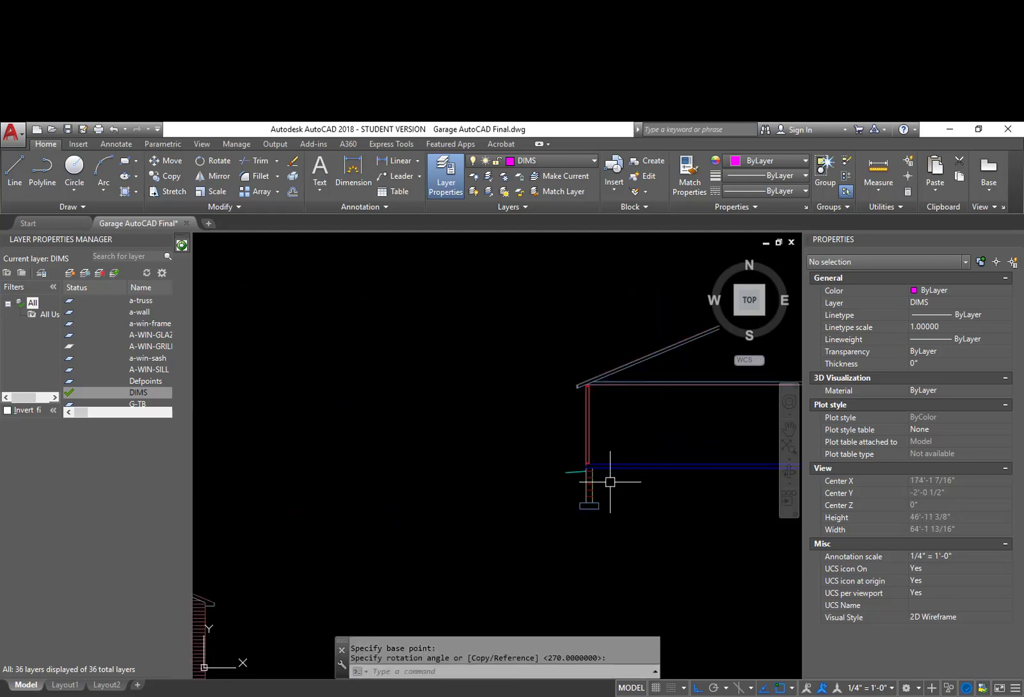
Step: Draw a vertical cutting line through the upright section, just right of its wall and footing
type("l")
key("Return")
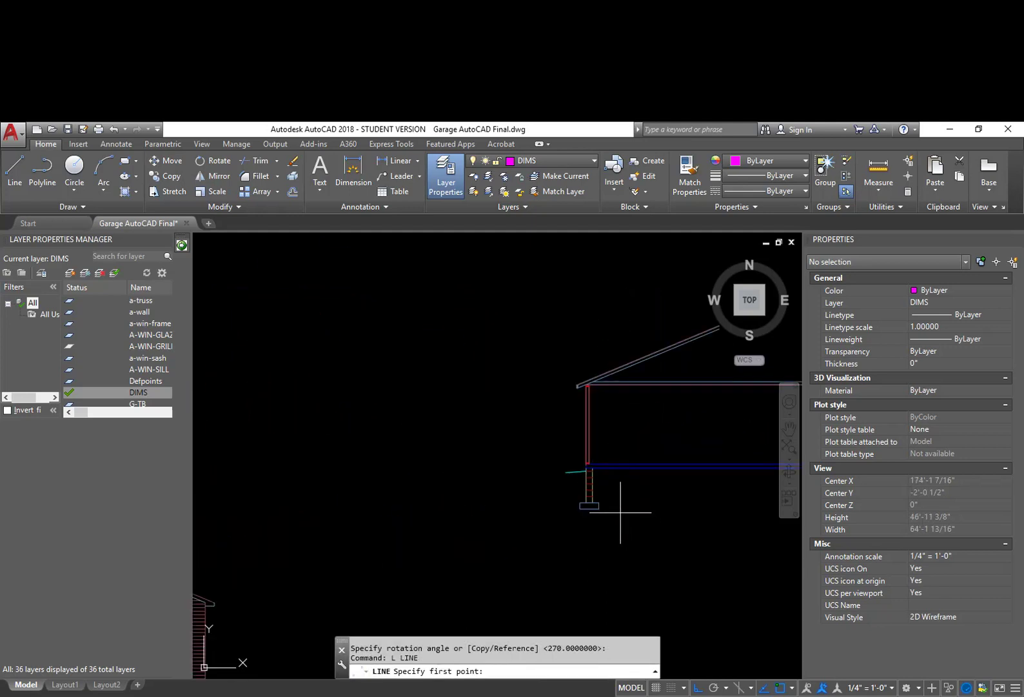
left_click(617, 510)
left_click(630, 325)
key("Escape")
Step: Trim away the roof, ceiling and slab lines that extend to the right of the vertical cutting line
type("TR")
key("Return")
key("Return")
left_click(666, 517)
left_click(630, 338)
key("Return")
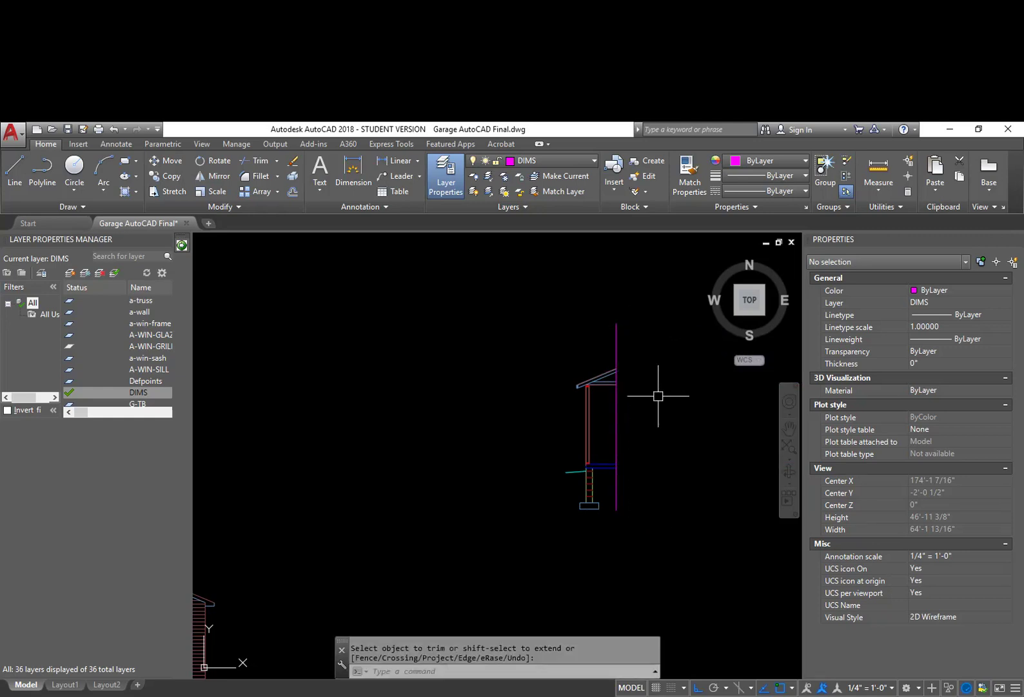
Step: Erase the vertical cutting line beside the trimmed wall section
scroll(658, 393, "down", 4)
middle_click_drag(645, 401, 543, 407)
key("Escape")
left_click(539, 409)
type("e")
key("Return")
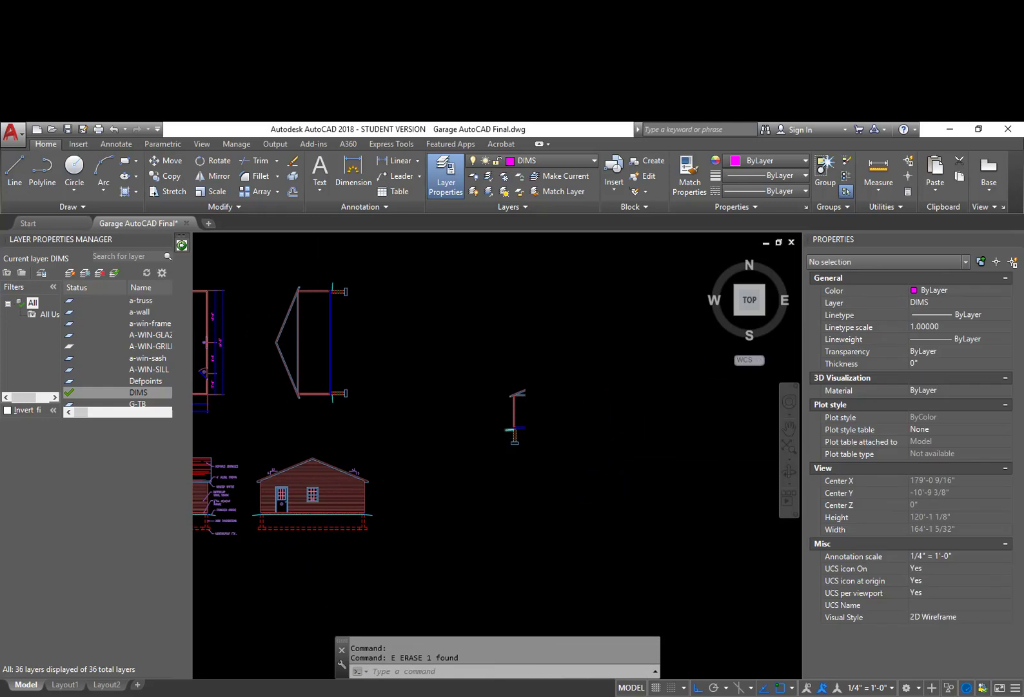
Step: Move the trimmed wall section, with Ortho off, down into the empty space right of the gable elevation
scroll(522, 432, "up", 4)
middle_click_drag(576, 463, 563, 418)
type("m")
key("Return")
left_click(599, 450)
left_click(504, 288)
key("Return")
left_click(555, 342)
scroll(470, 432, "down", 3)
middle_click_drag(456, 467, 498, 364)
key("F8")
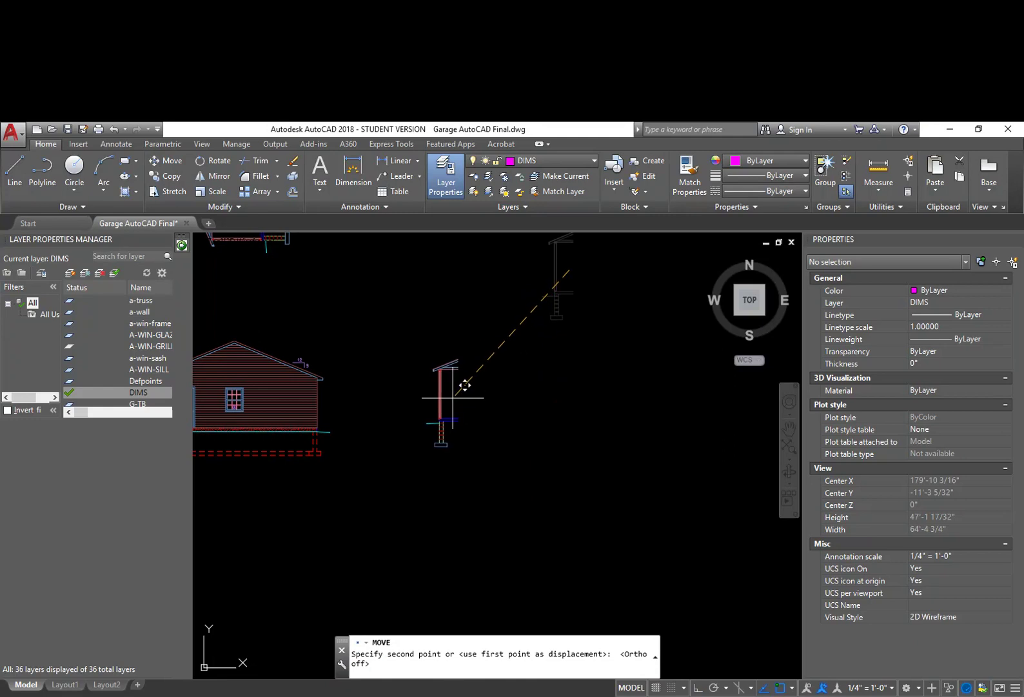
left_click(452, 397)
key("Escape")
key("Escape")
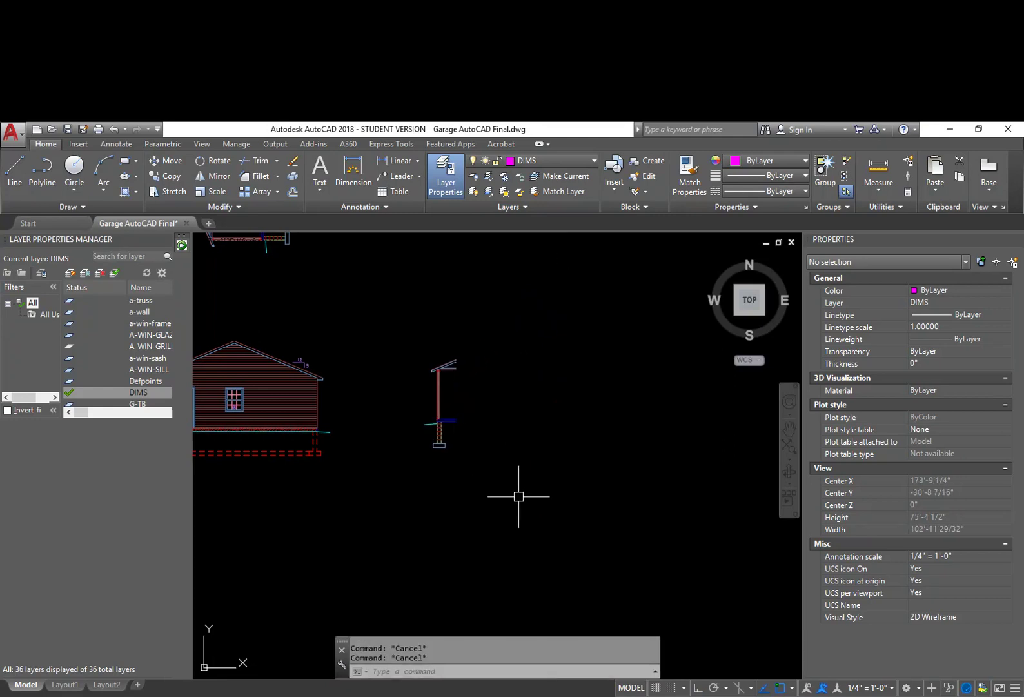
Step: Switch to the Layout1 sheet showing the foundation plan
left_click(65, 685)
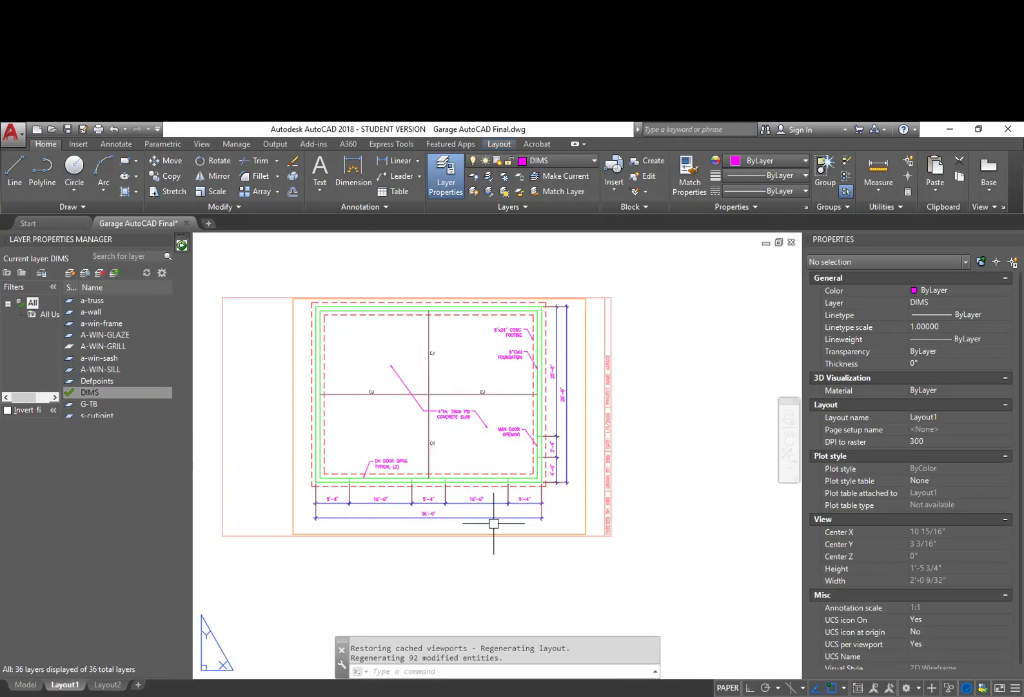
scroll(493, 520, "down", 4)
type("cp")
key("Return")
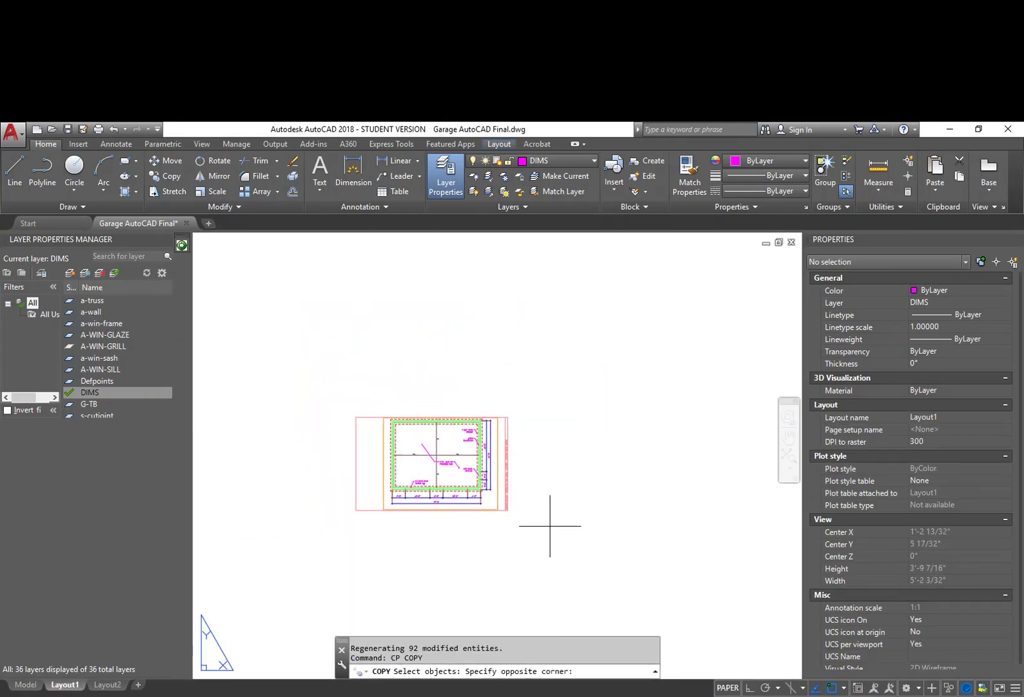
left_click(549, 526)
left_click(506, 406)
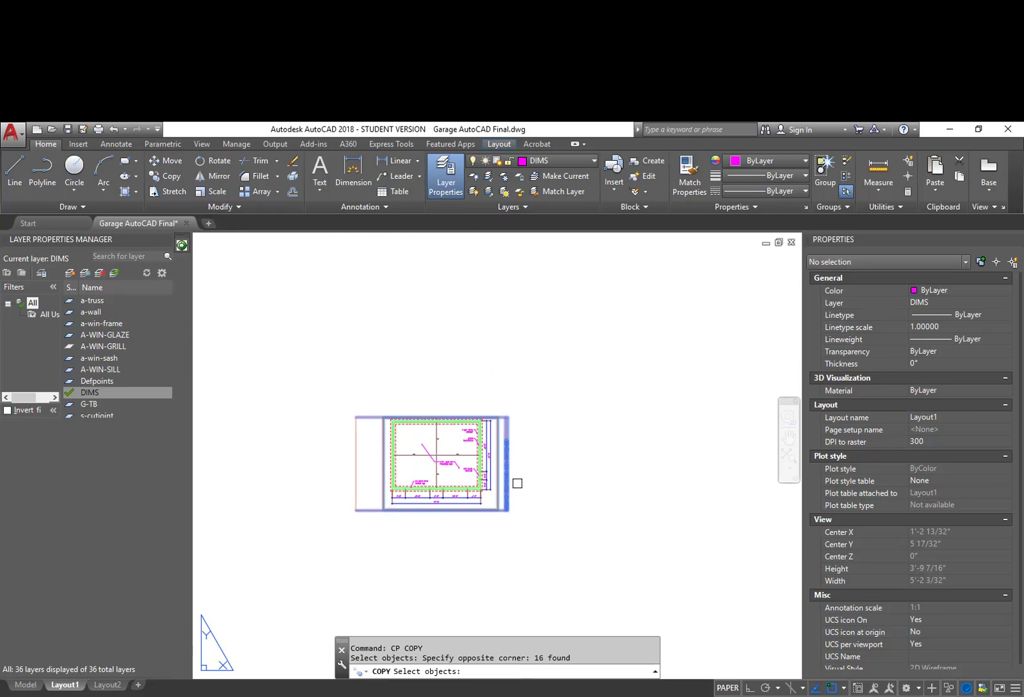
key("Return")
key("Escape")
Step: Copy the whole foundation plan sheet, with its title block and viewport, horizontally into the empty space to its right
key("Return")
left_click(278, 551)
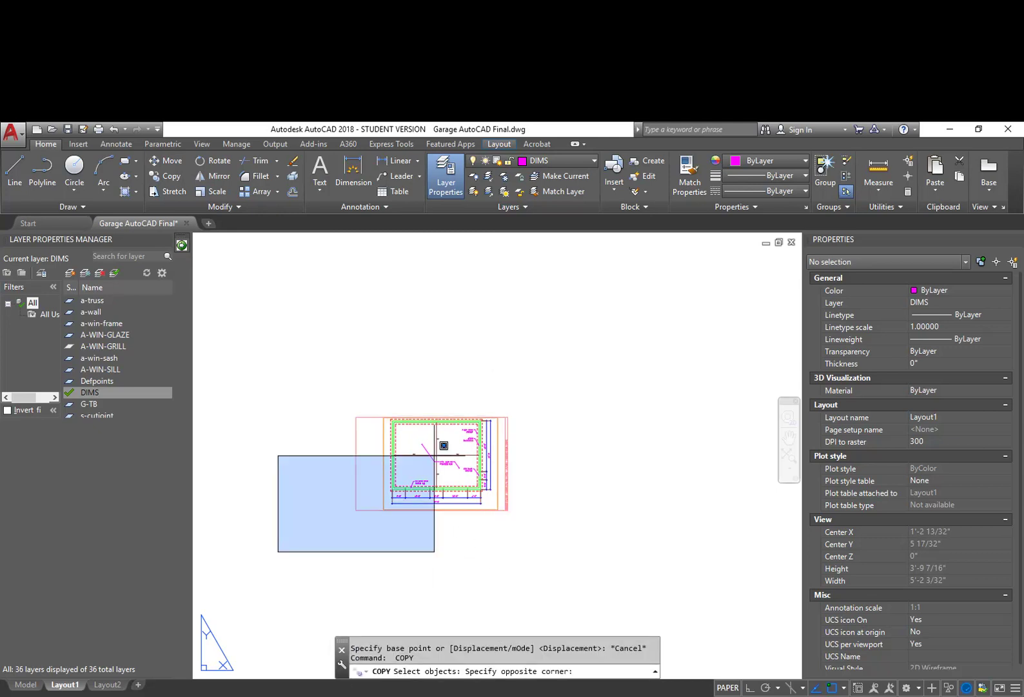
left_click(543, 368)
key("Return")
left_click(437, 552)
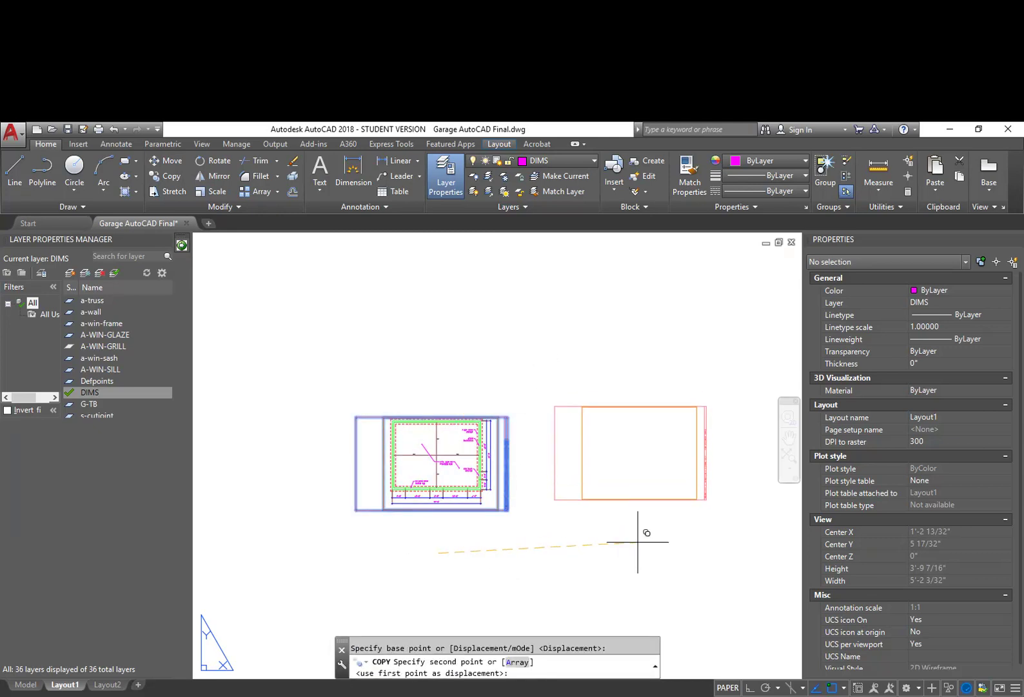
left_click(644, 543)
key("Escape")
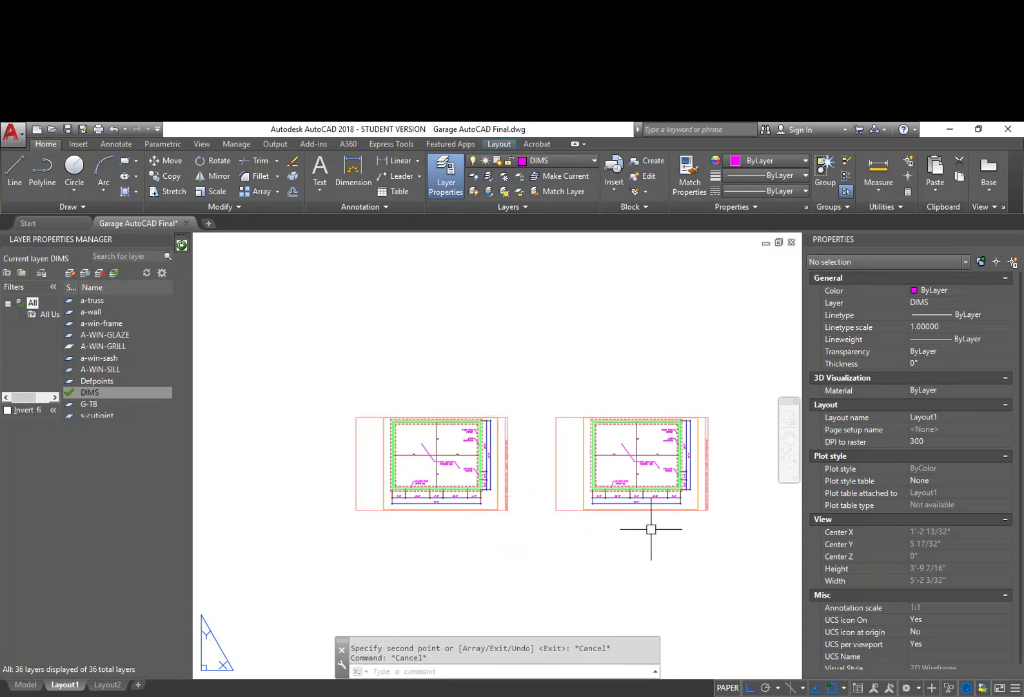
Step: Shift the model view inside the copied sheet's viewport to the trimmed wall section, returning to paper space
scroll(660, 506, "up", 2)
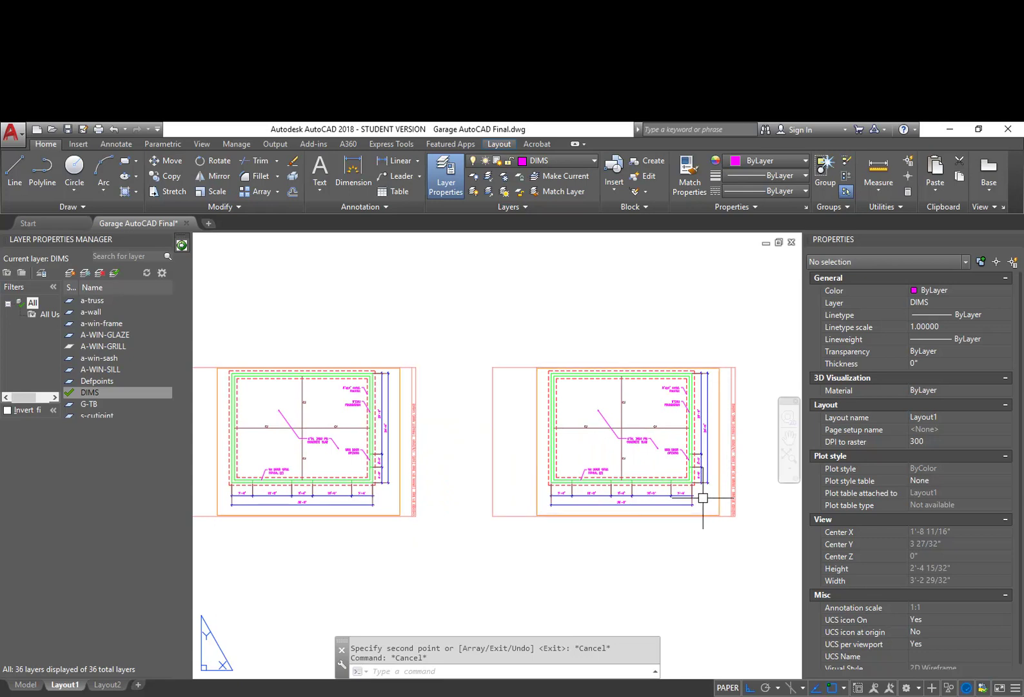
scroll(703, 497, "up", 1)
double_click(725, 511)
middle_click_drag(727, 510, 563, 495)
middle_click_drag(683, 474, 467, 498)
middle_click_drag(627, 484, 569, 450)
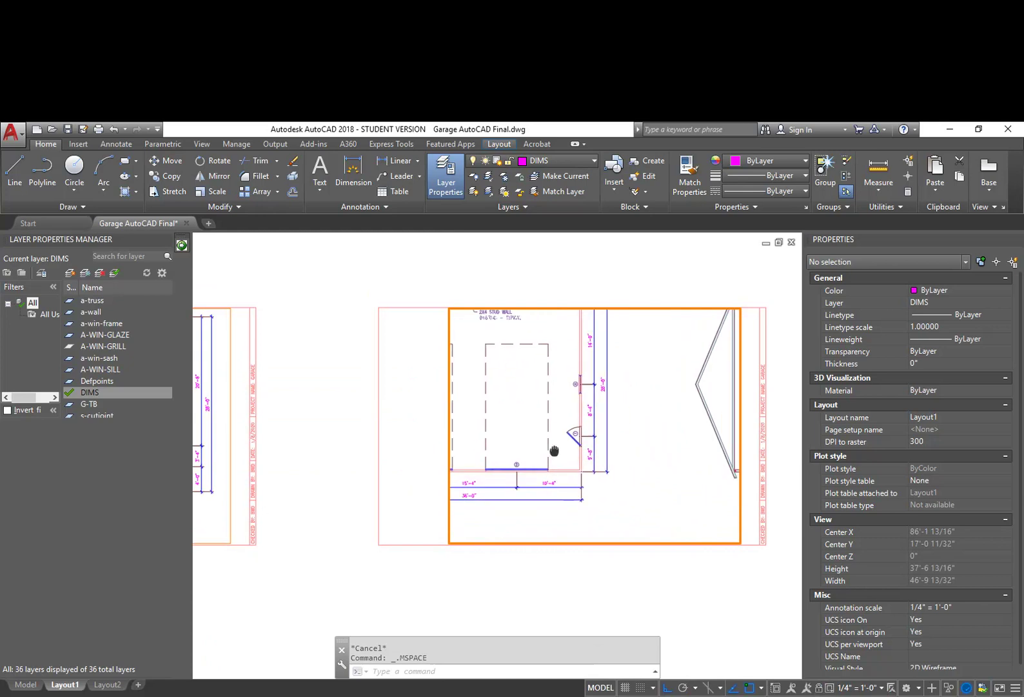
middle_click_drag(701, 445, 600, 443)
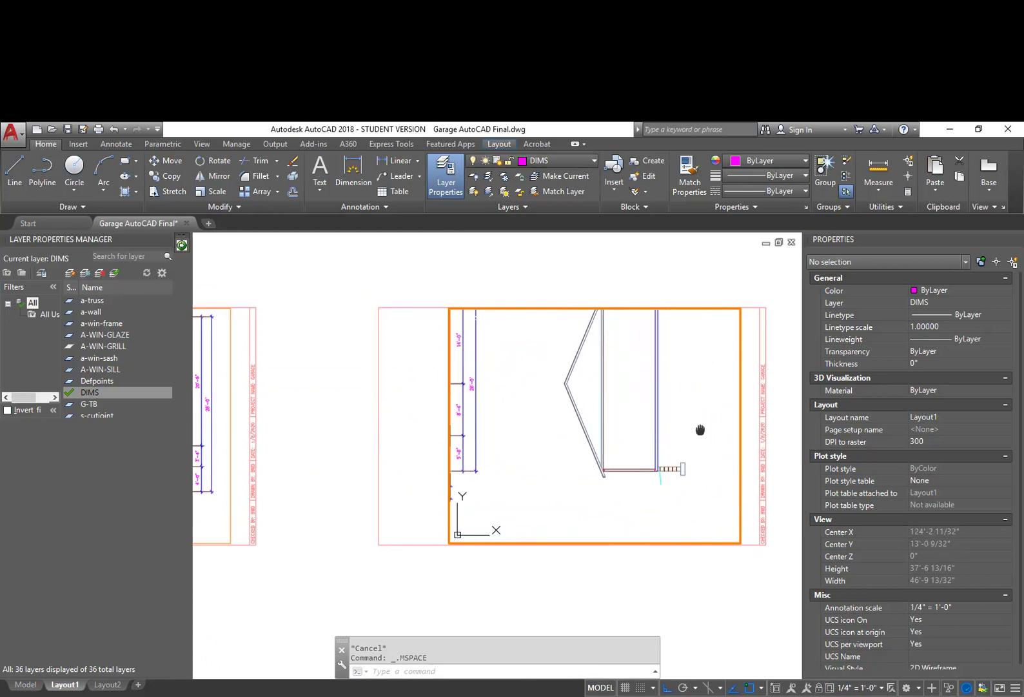
middle_click_drag(698, 428, 487, 429)
middle_click_drag(642, 430, 596, 328)
middle_click_drag(614, 451, 628, 337)
middle_click_drag(646, 433, 609, 439)
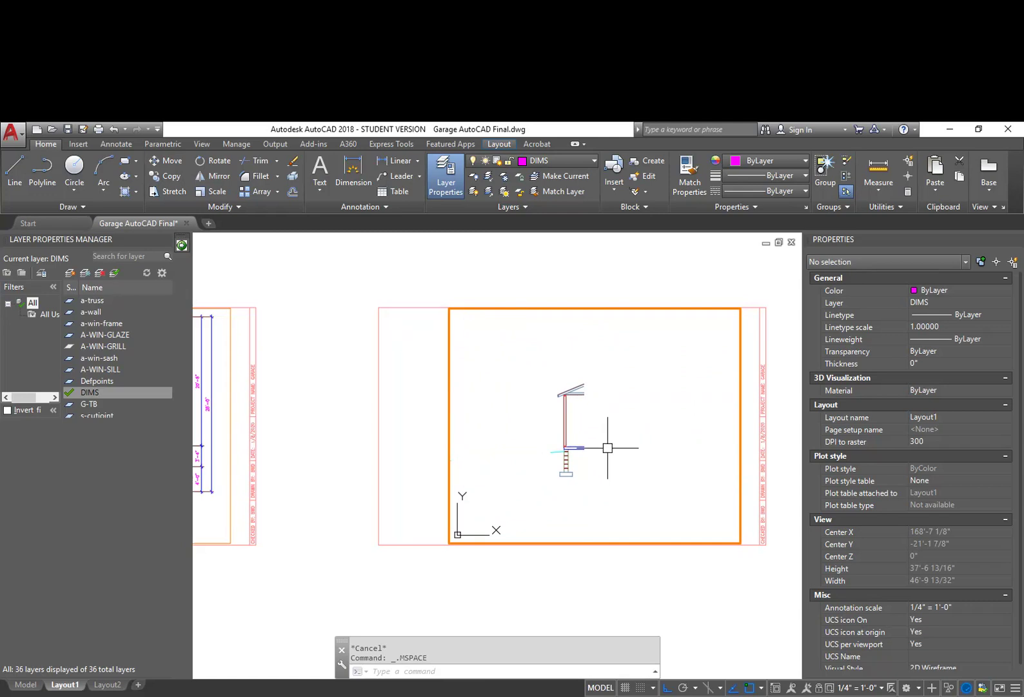
double_click(706, 570)
Step: Set the copied viewport's scale to 3/4" = 1'-0" and deselect it
left_click(741, 515)
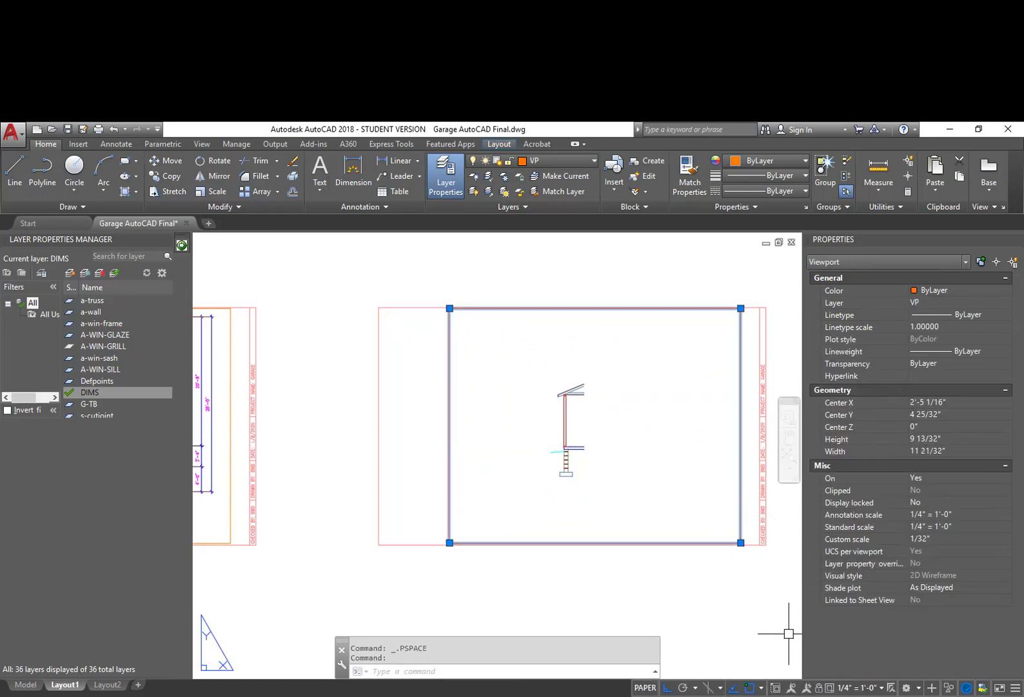
left_click(883, 689)
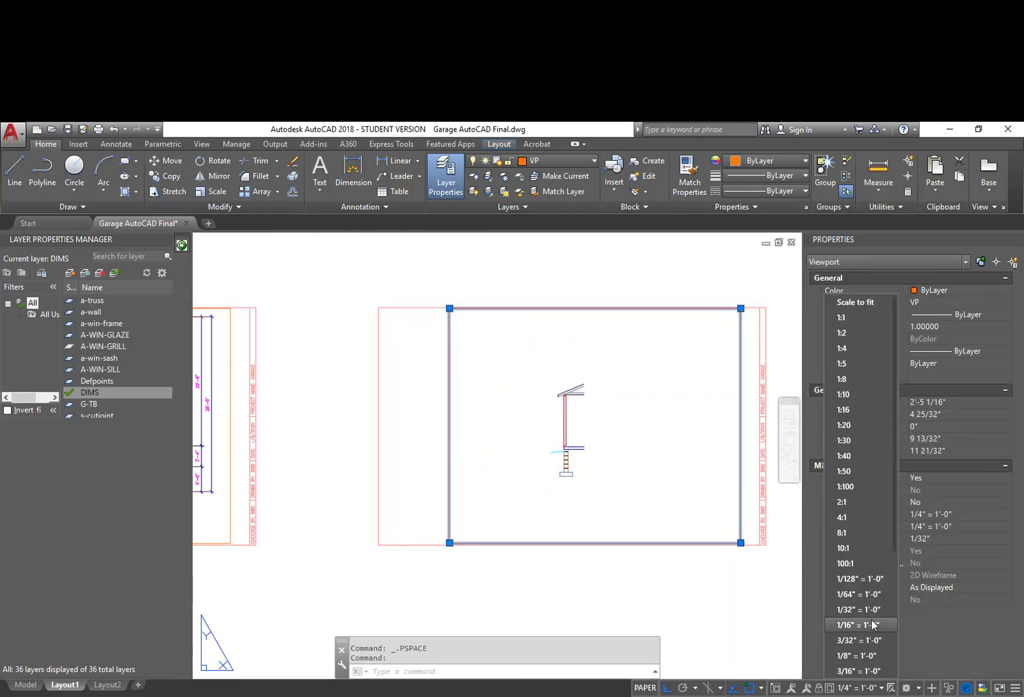
scroll(858, 664, "down", 4)
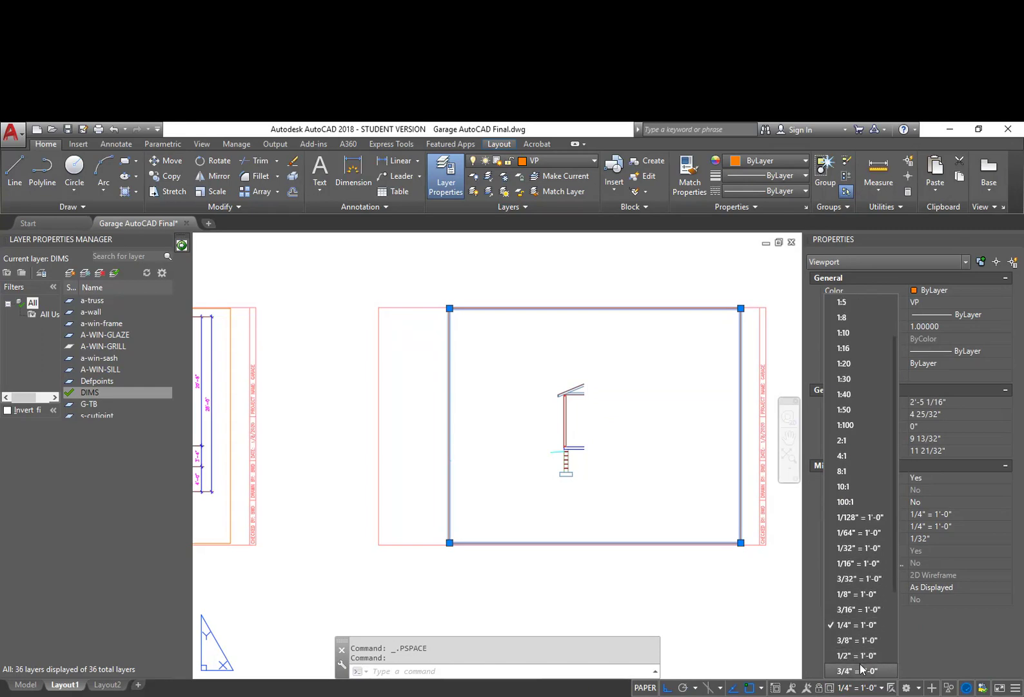
left_click(850, 671)
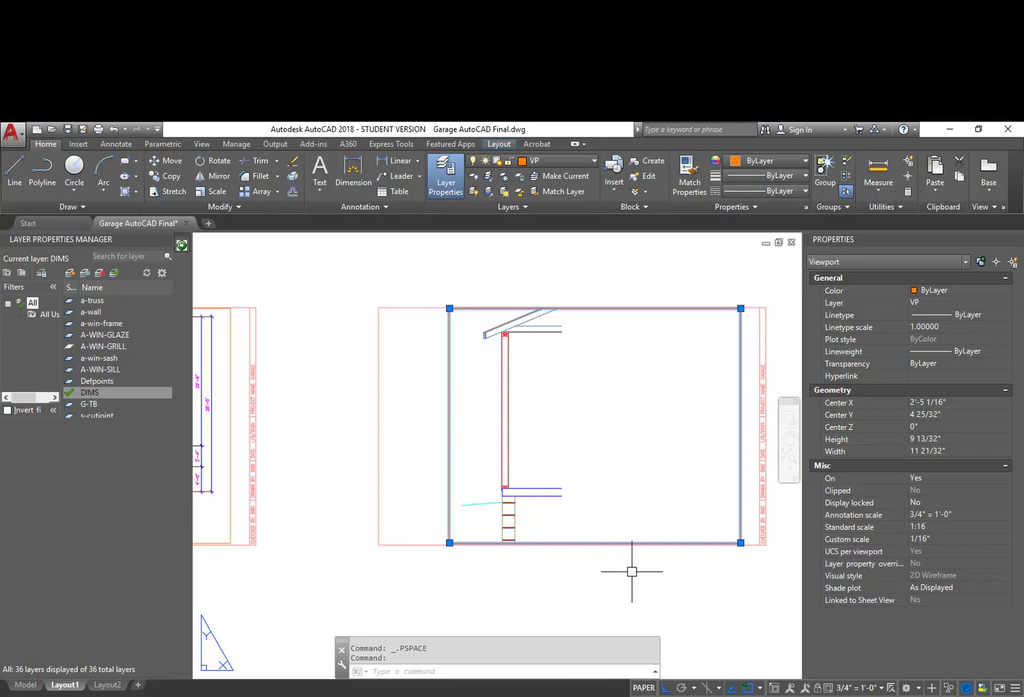
left_click(688, 566)
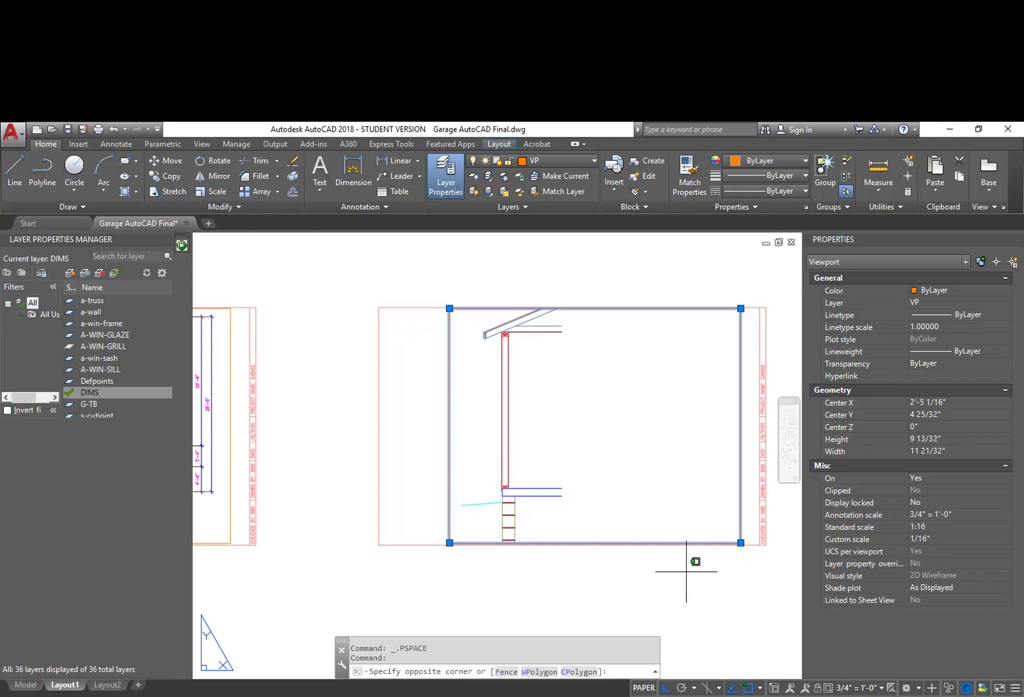
key("Escape")
key("Escape")
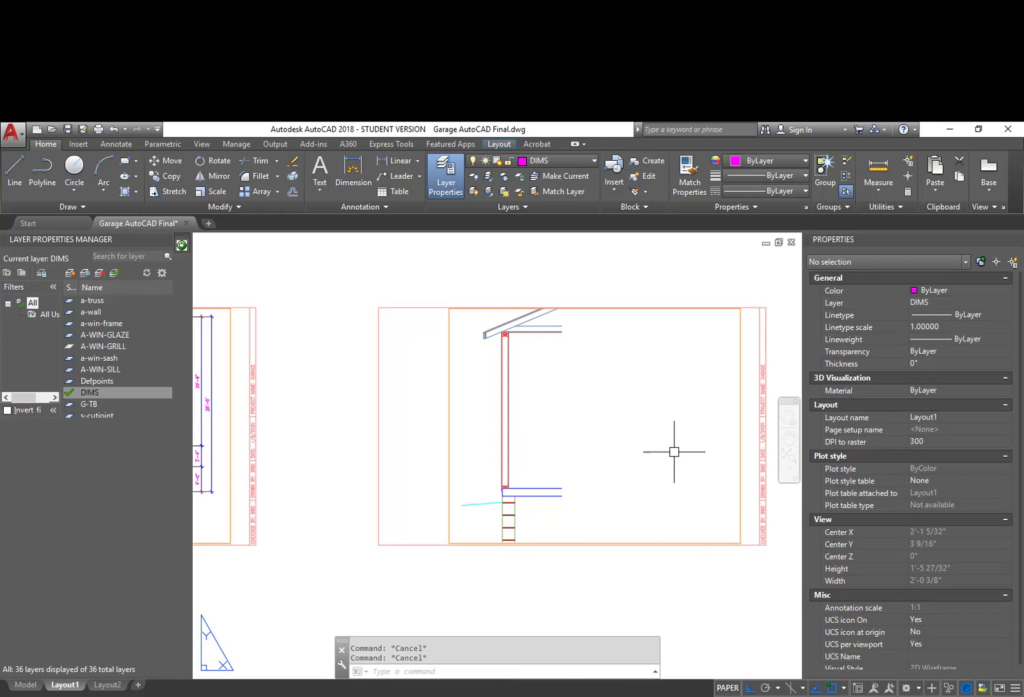
double_click(753, 449)
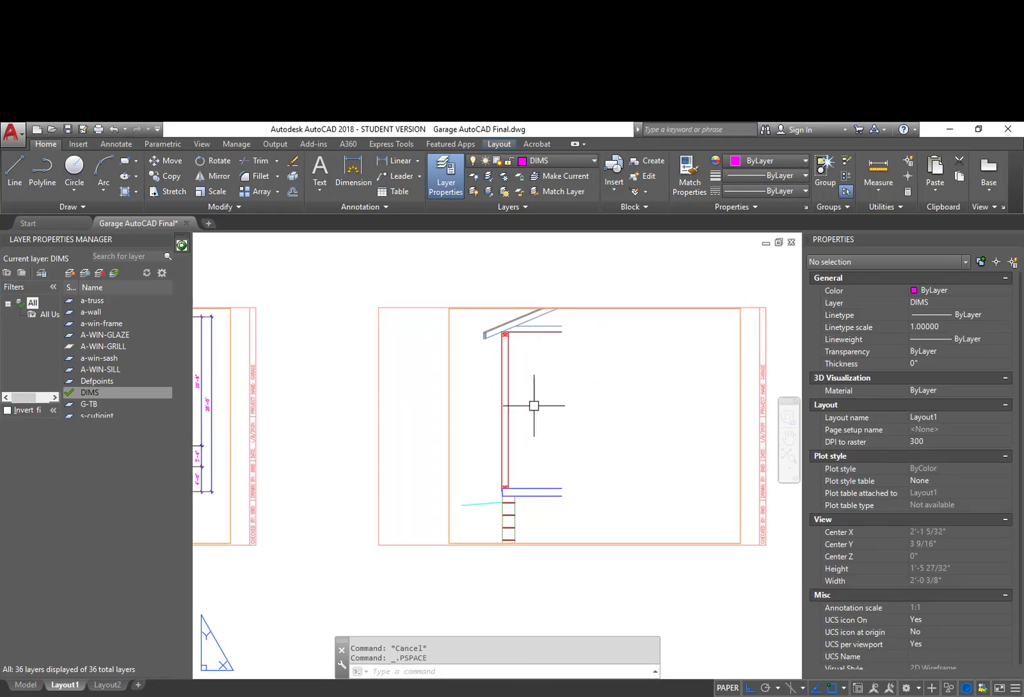
double_click(449, 382)
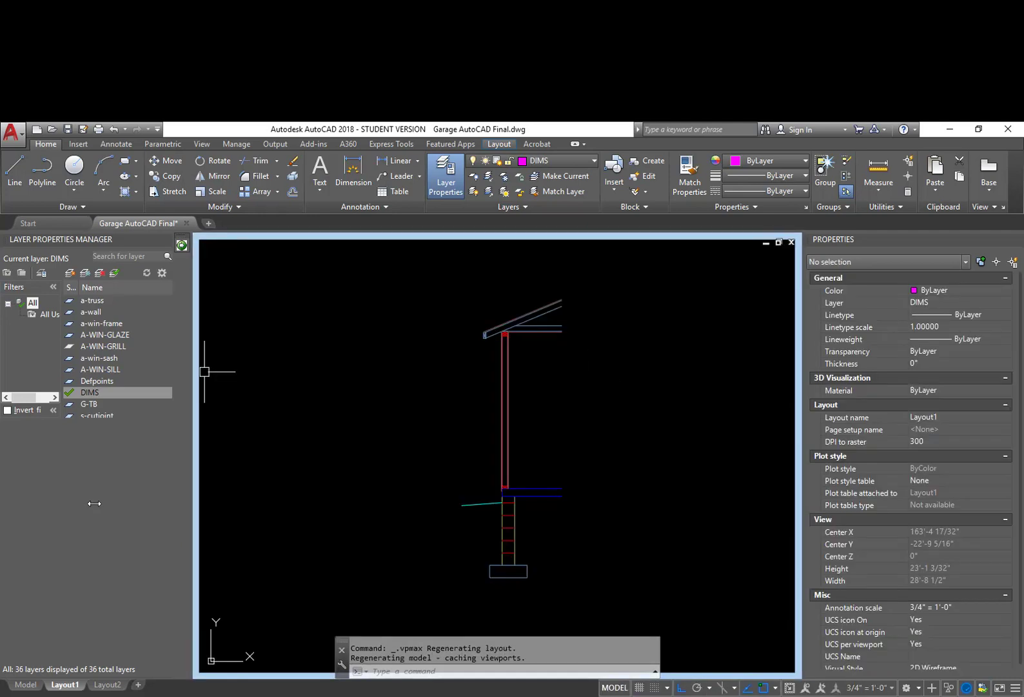
type("pspace")
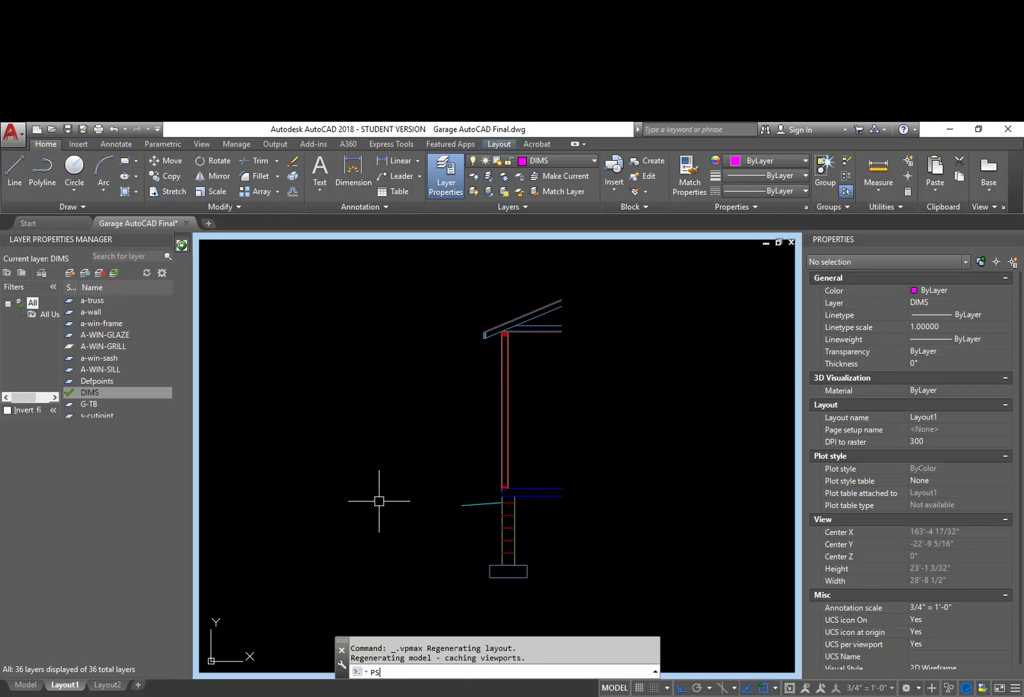
key("Return")
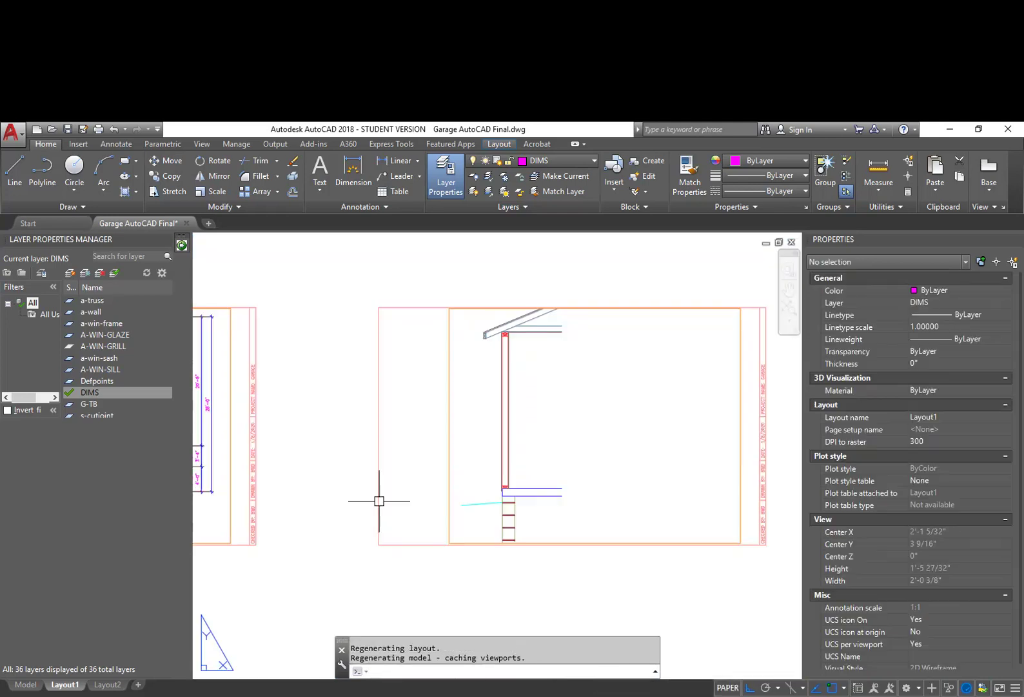
left_click(450, 461)
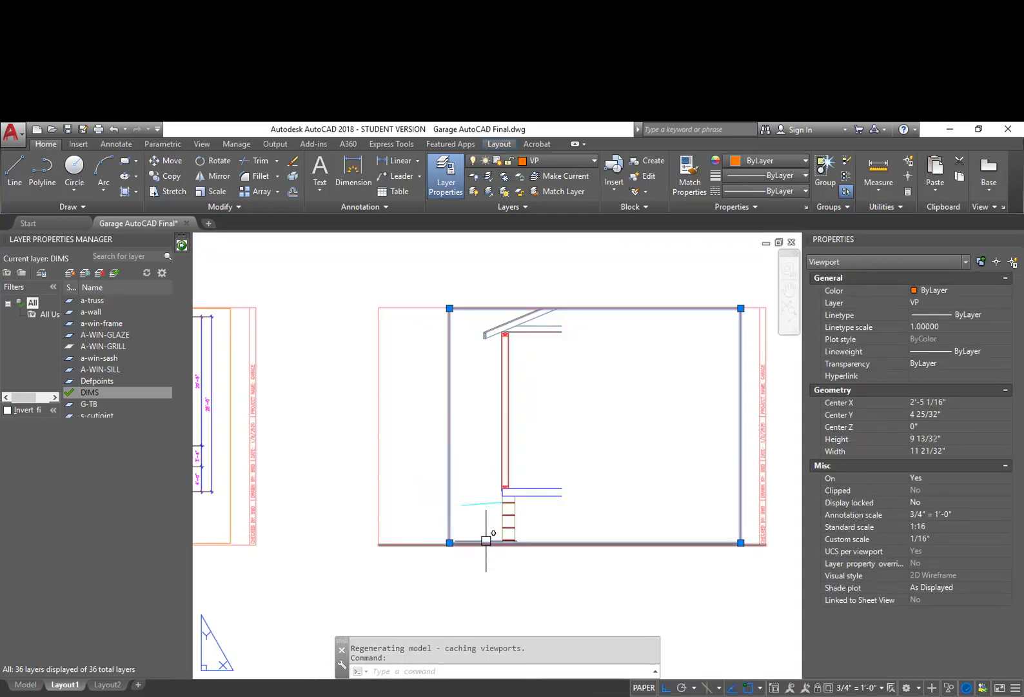
key("Escape")
key("Escape")
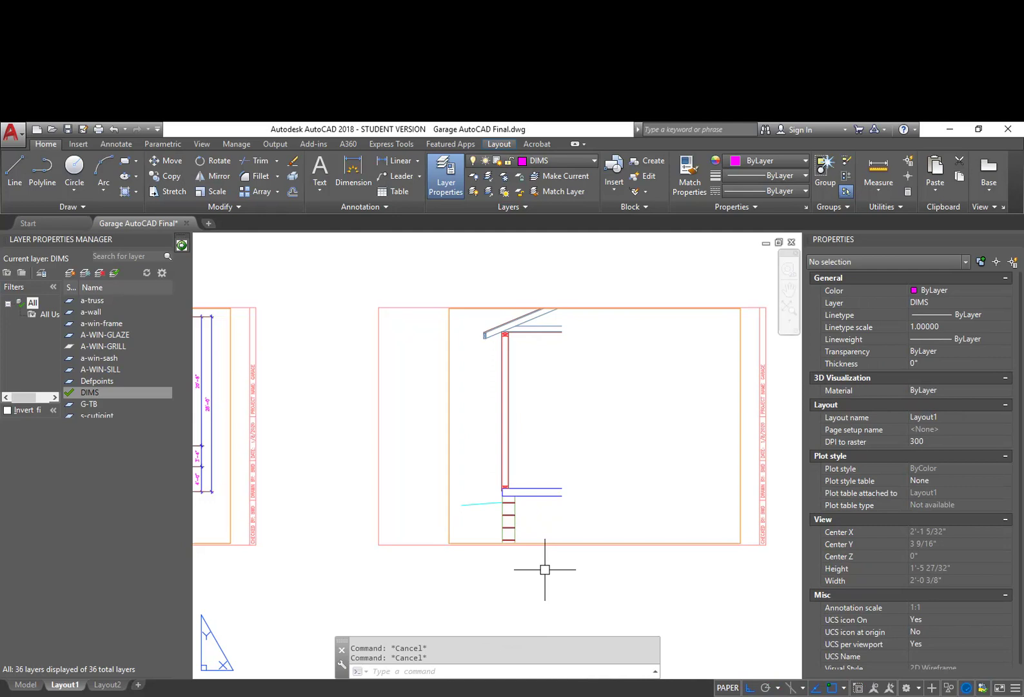
Step: Try to rotate the view in the wall section viewport using MVSETUP's Align and Rotate view options, entering -90
type("MV")
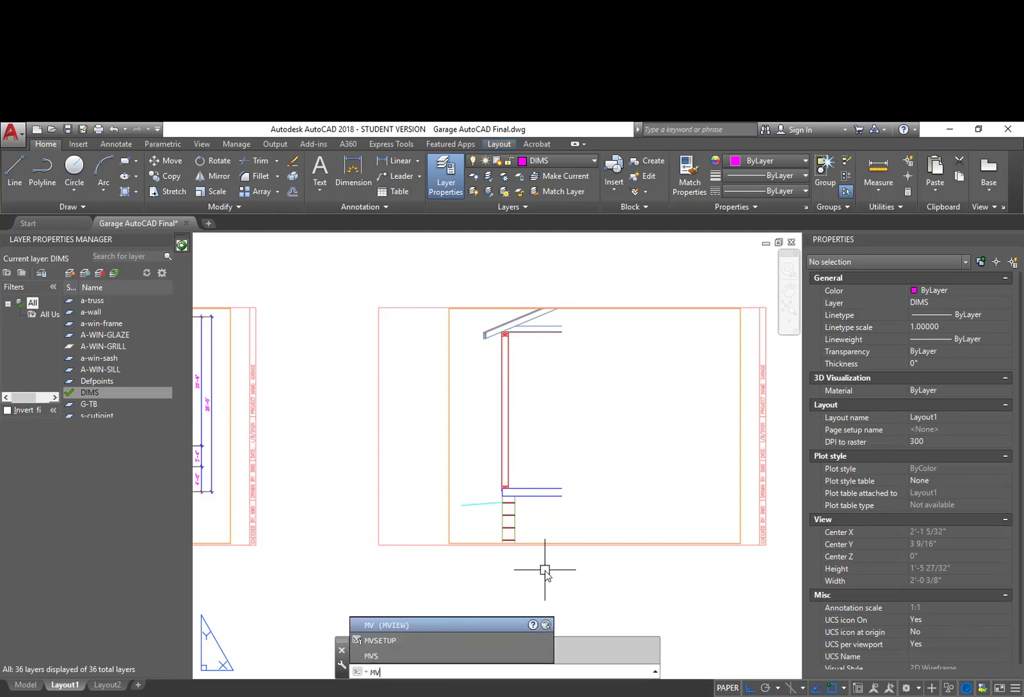
type("SET")
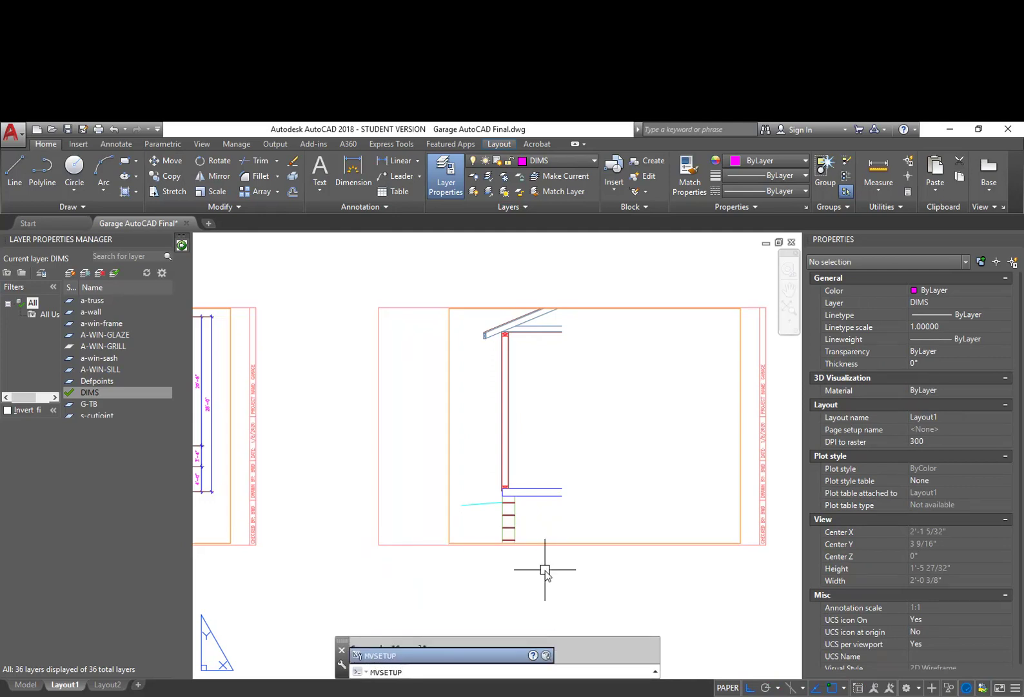
type("UP")
key("Return")
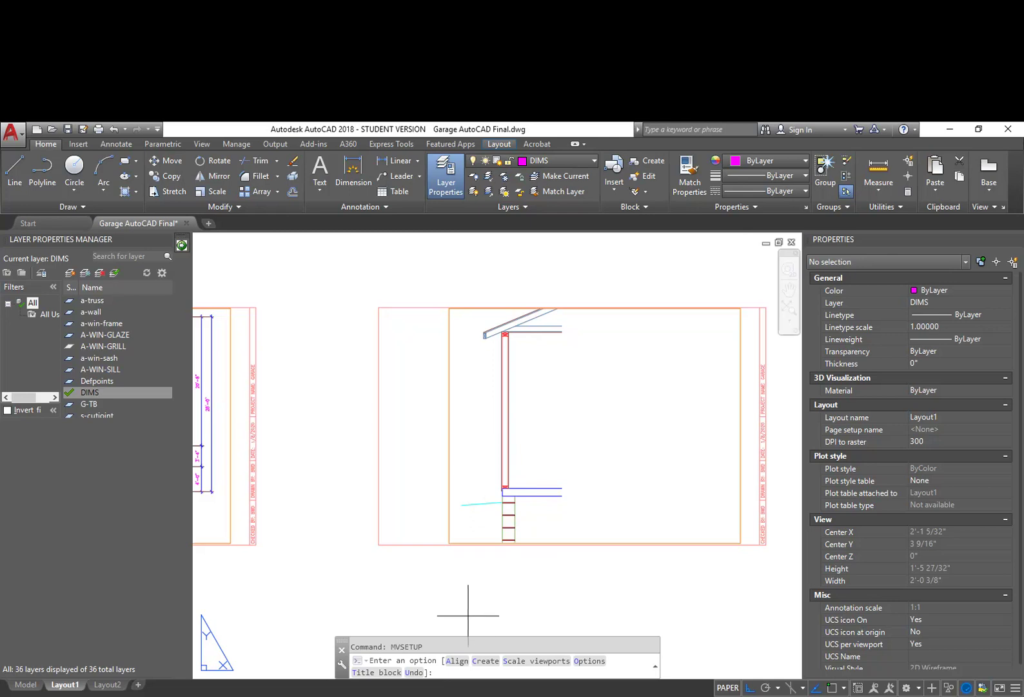
left_click(457, 660)
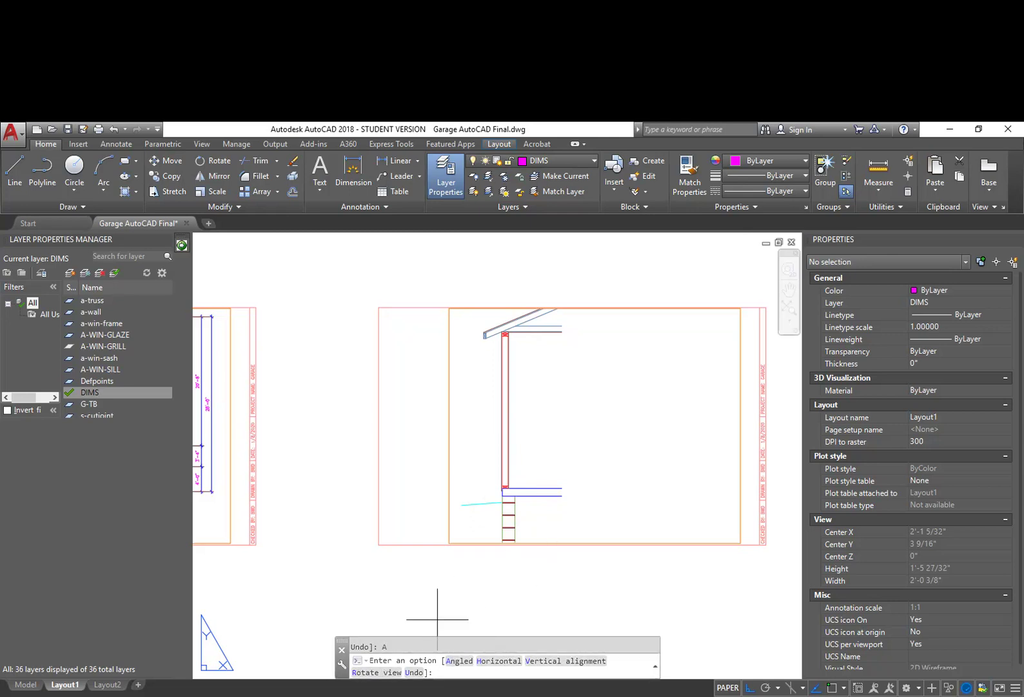
left_click(365, 672)
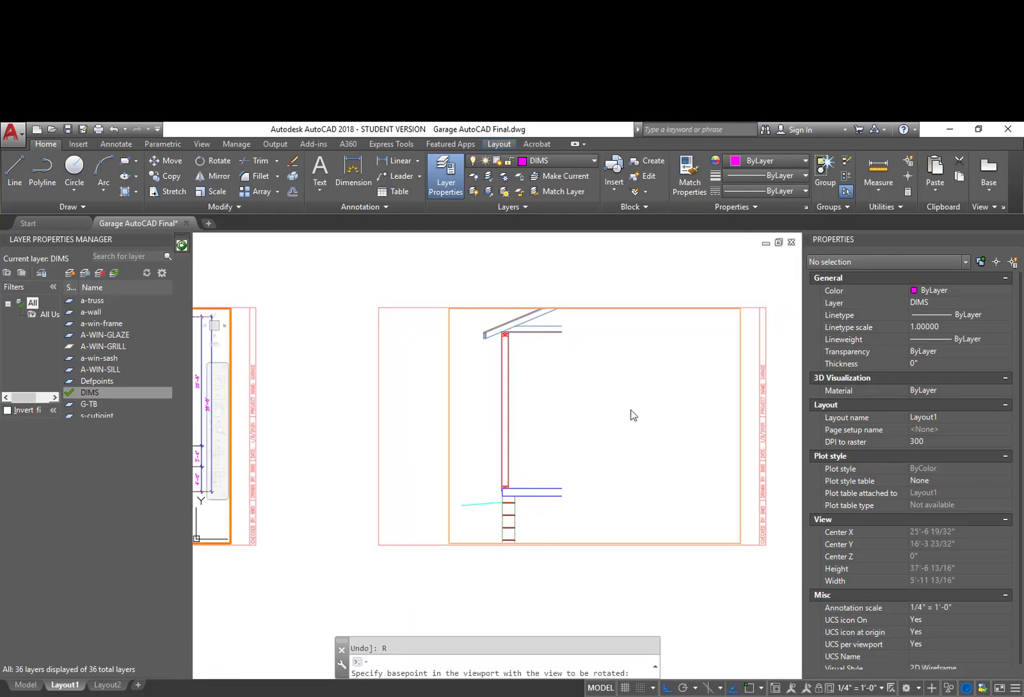
left_click(596, 404)
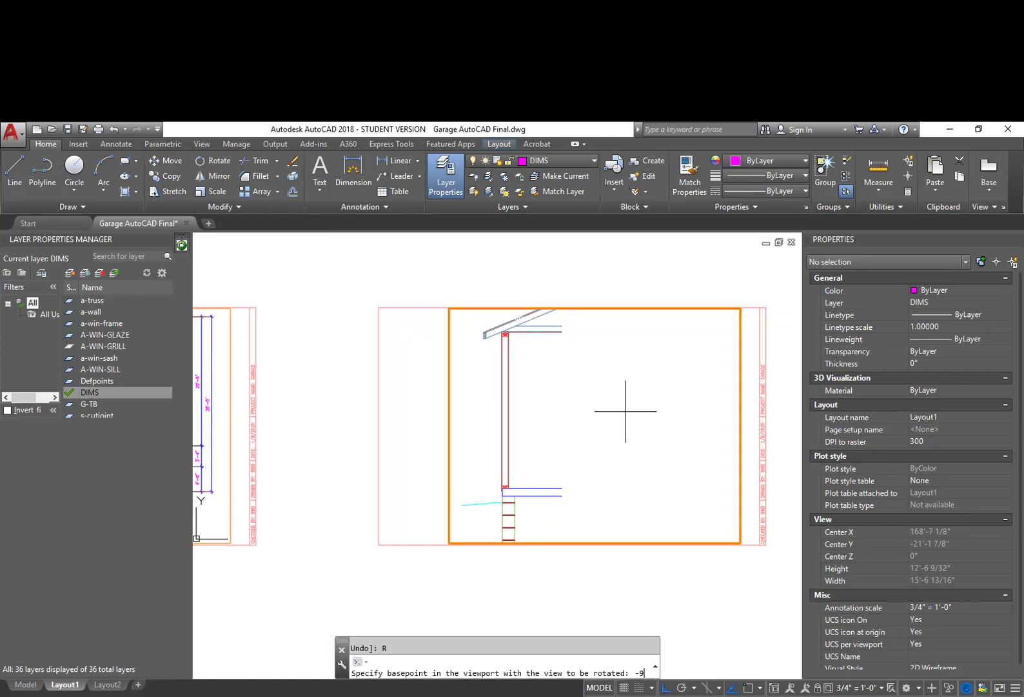
key("Return")
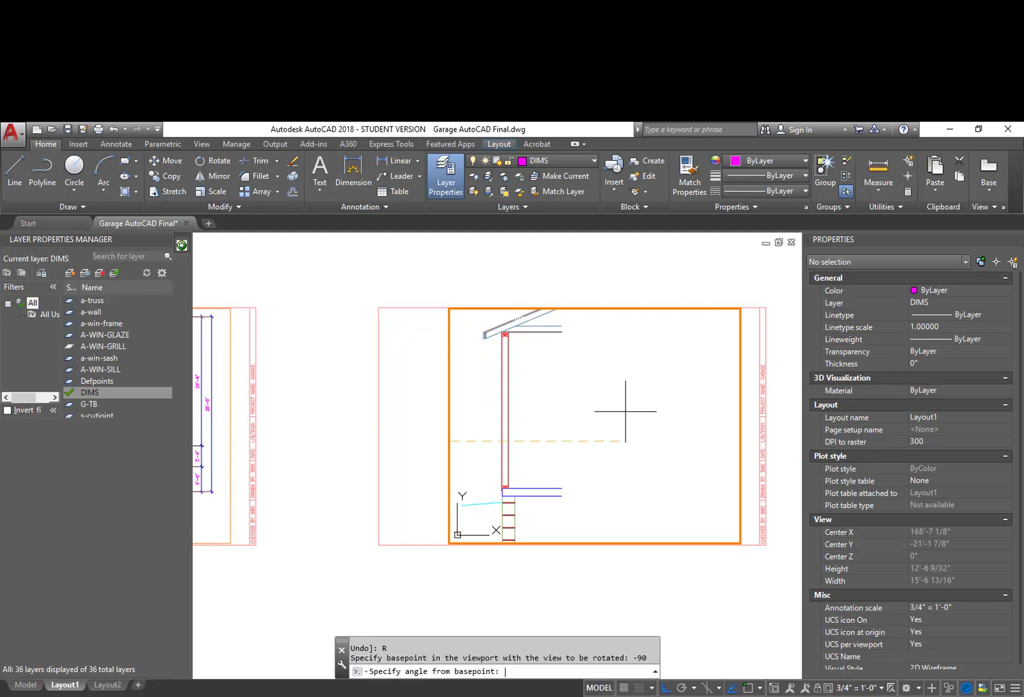
key("Escape")
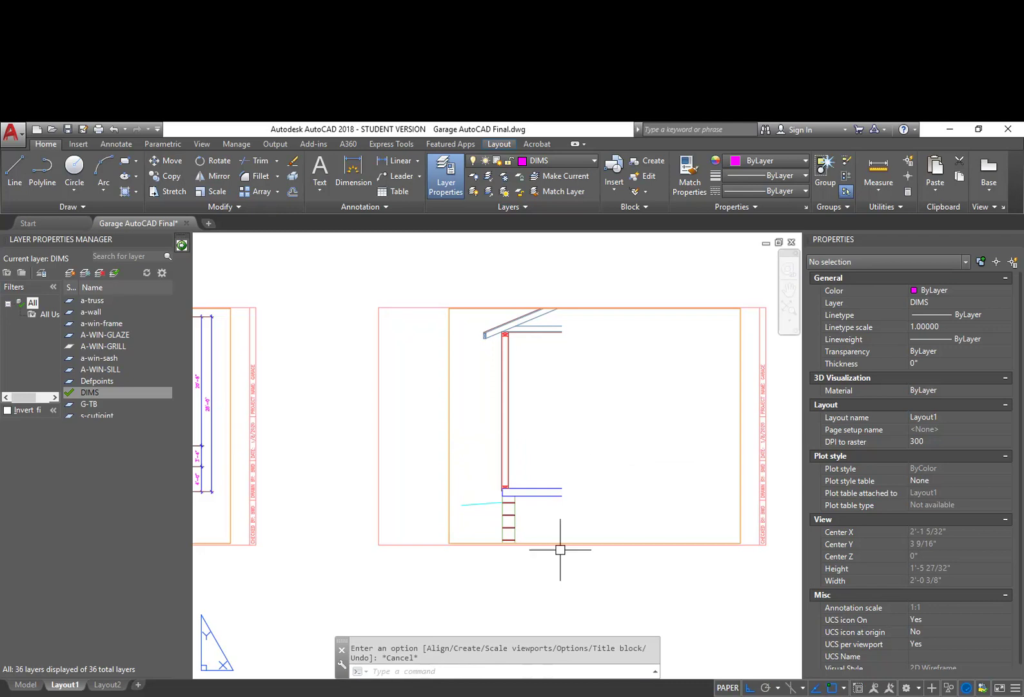
Step: Try to rotate the wall section view in its viewport with MVSETUP's Align and Rotate view options, using an angle of 0
left_click(456, 661)
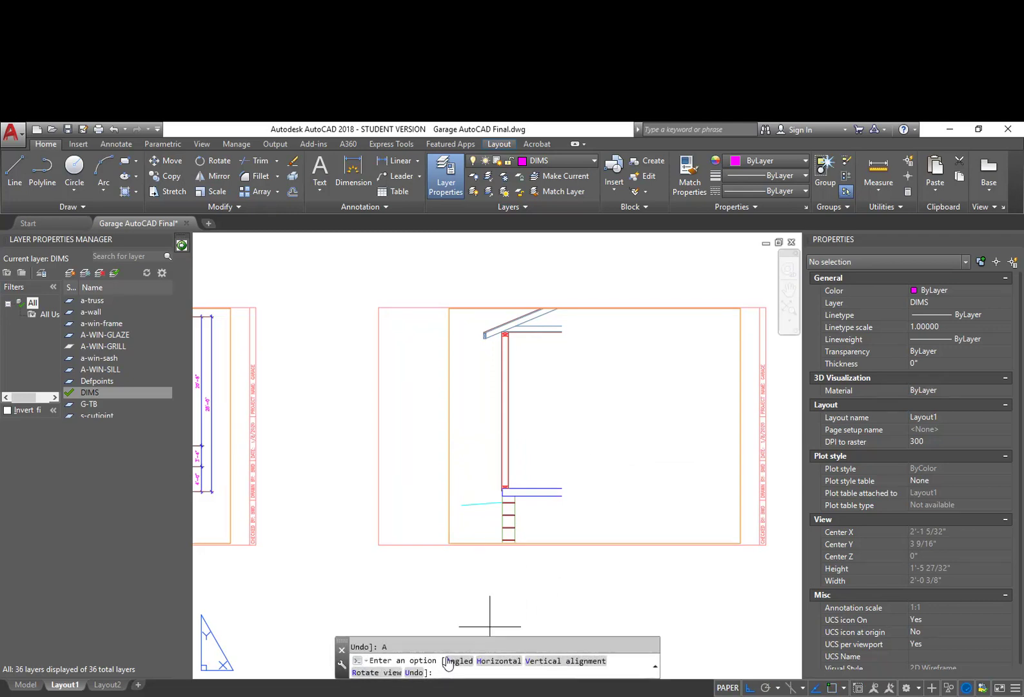
type("R")
key("Return")
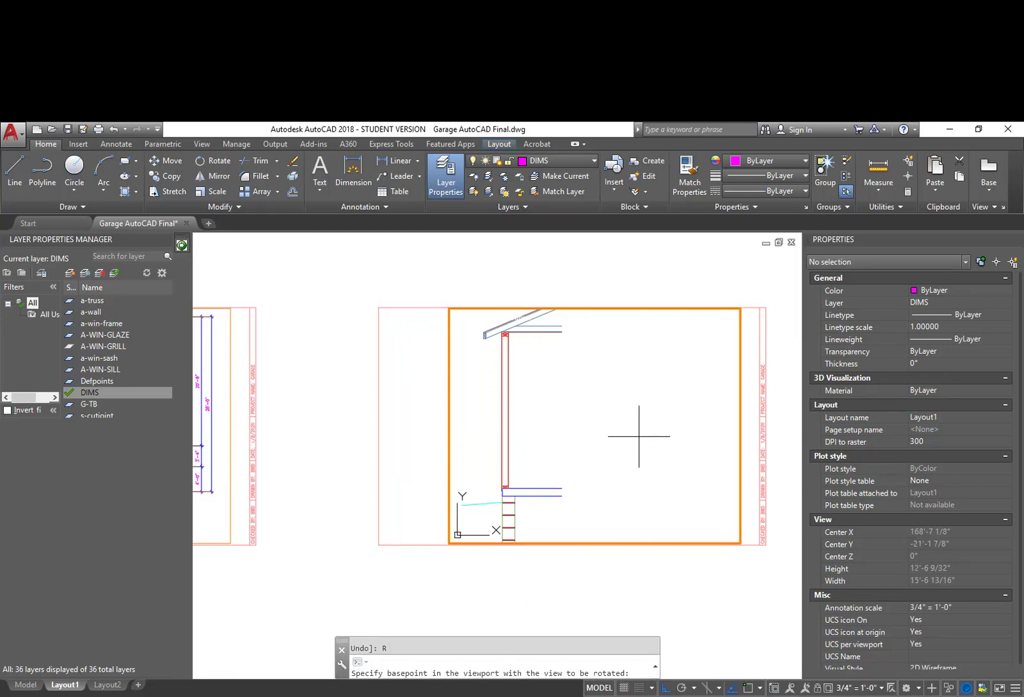
left_click(638, 435)
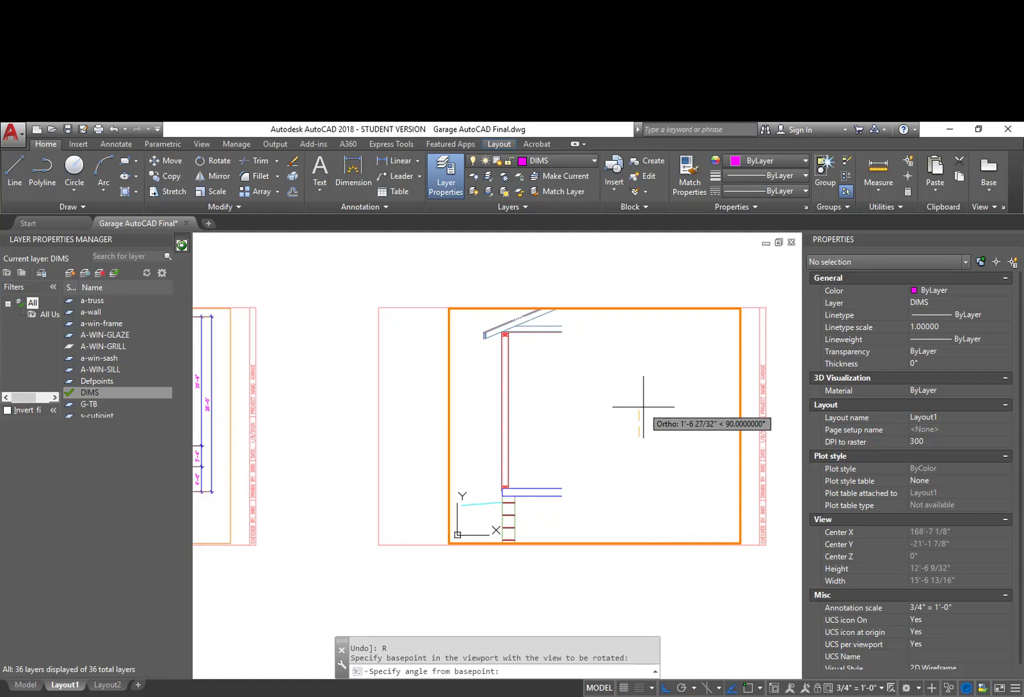
type("0")
key("Return")
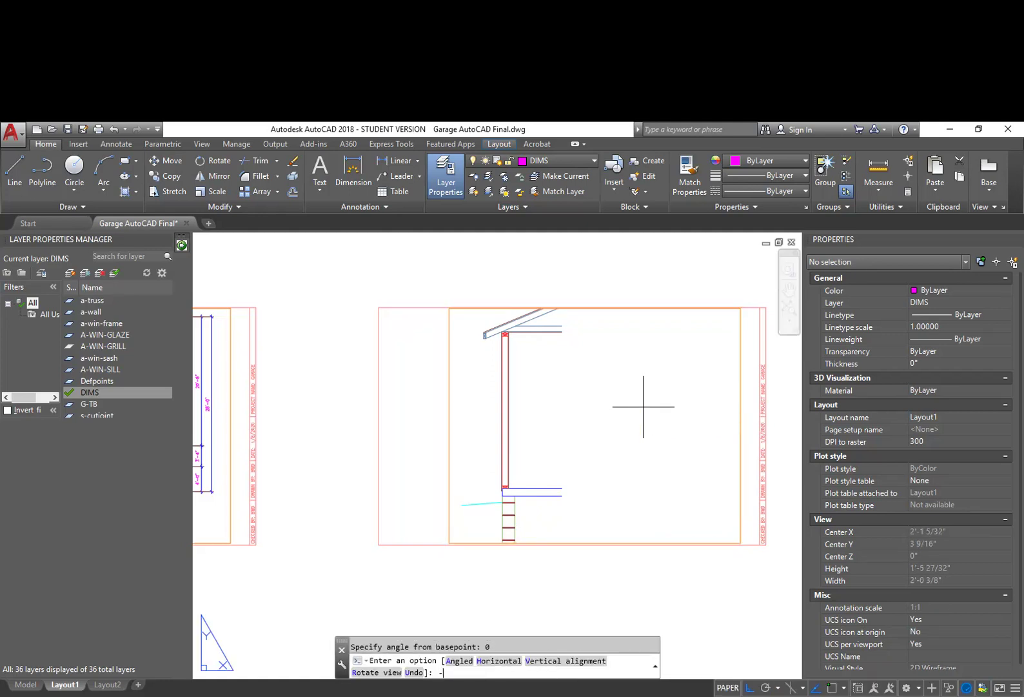
key("Escape")
Step: Rotate the view in the wall section viewport by 90 degrees using MVSETUP's Align and Rotate view options, with a basepoint inside the viewport
key("Return")
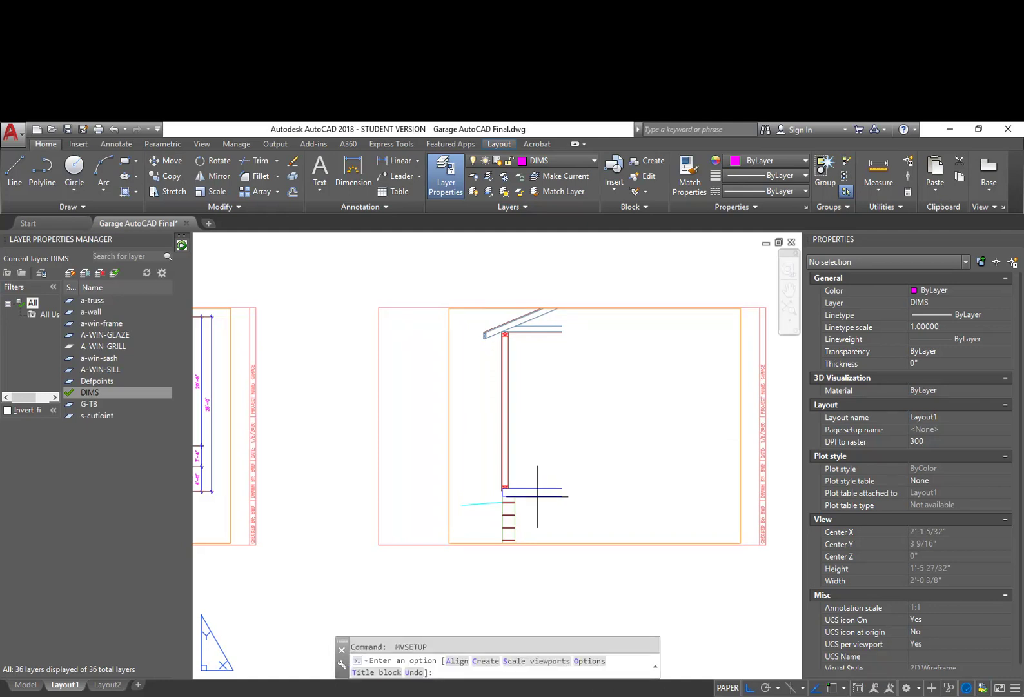
left_click(458, 661)
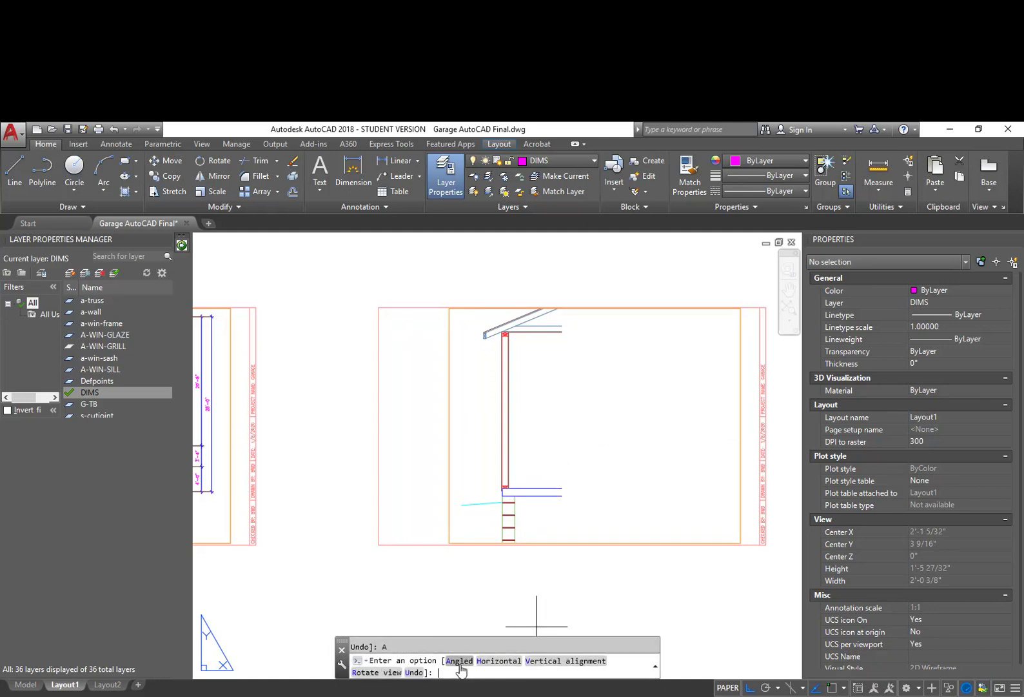
left_click(371, 672)
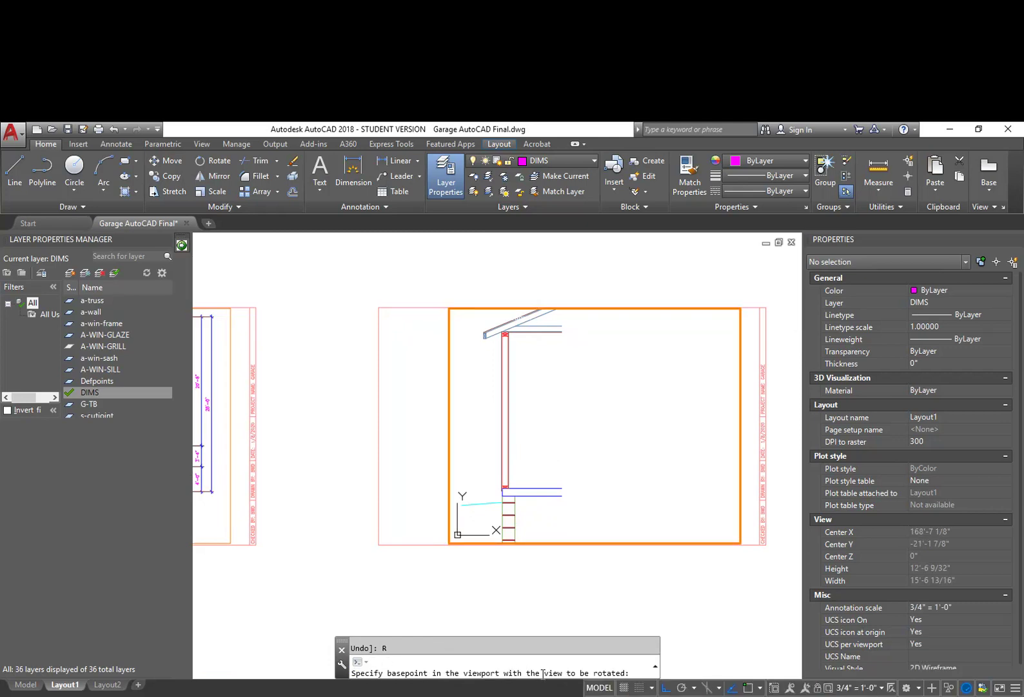
left_click(620, 414)
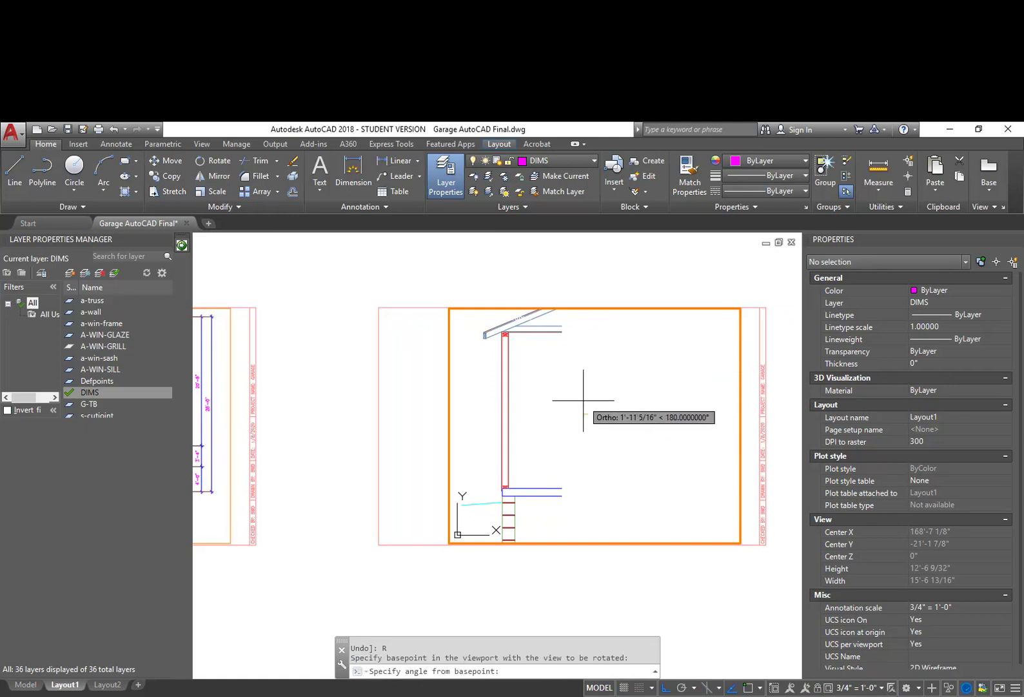
type("90")
key("Return")
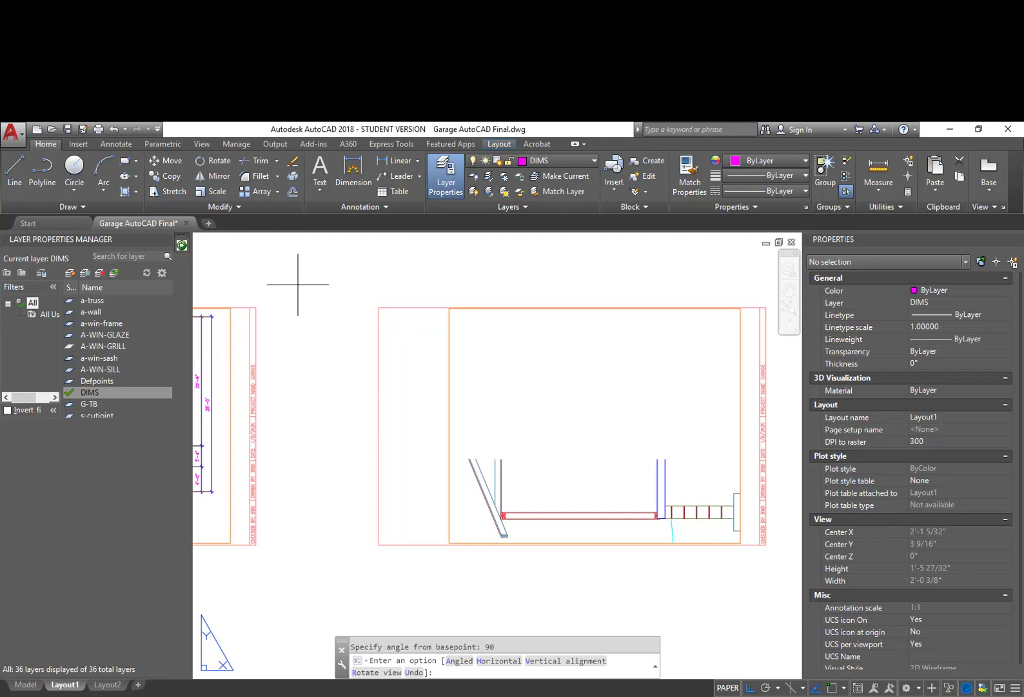
key("Escape")
left_click(366, 382)
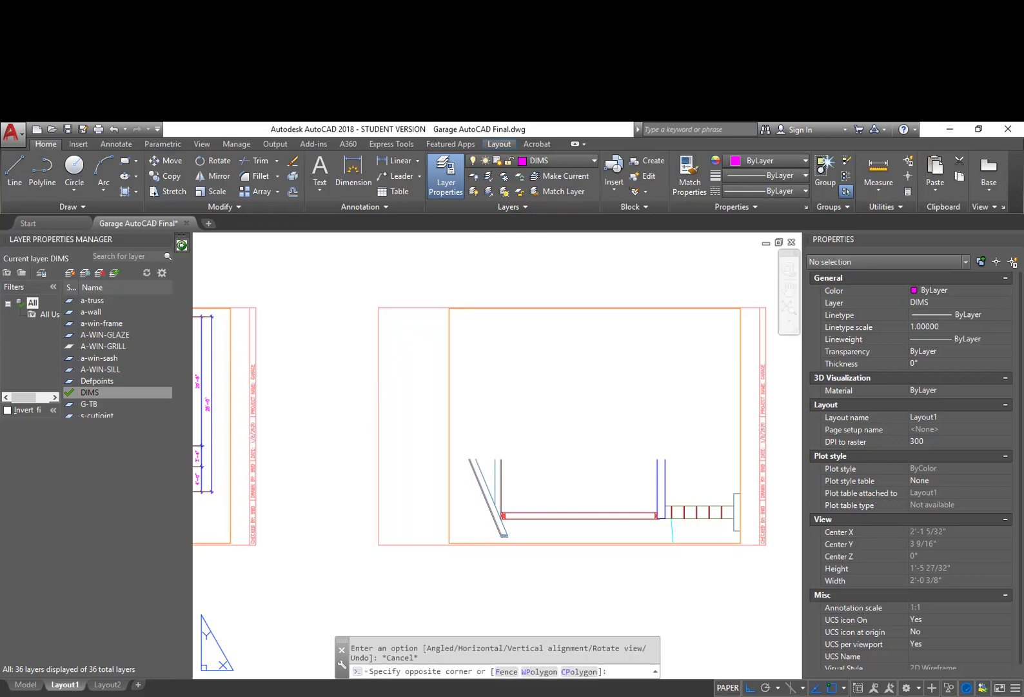
key("Escape")
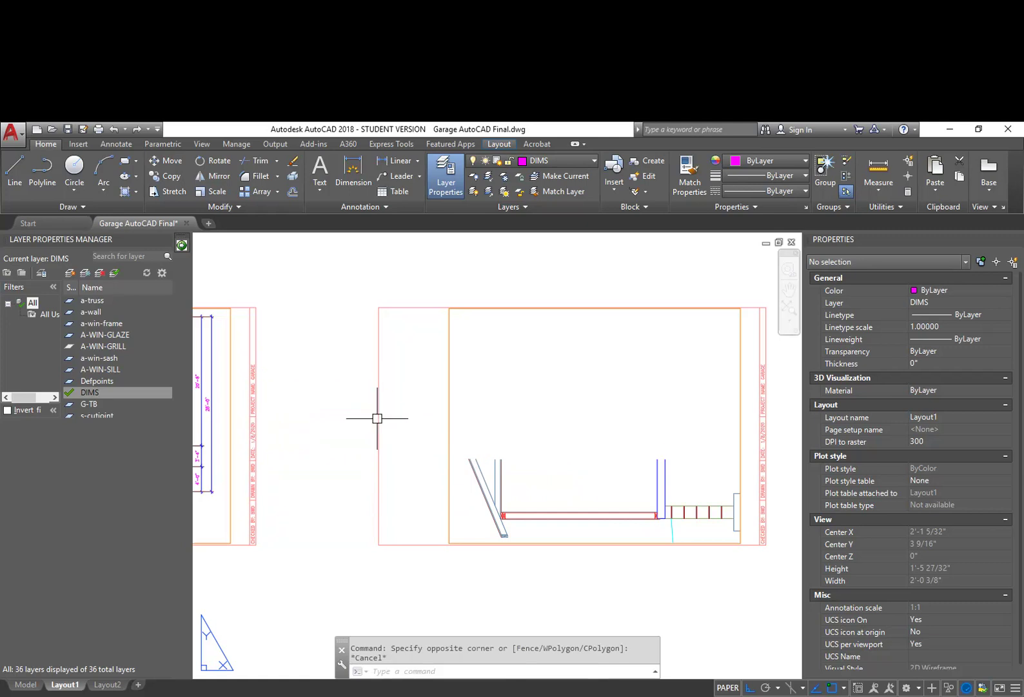
Step: Move the wall section viewport horizontally away from the title block strip, towards the sheet's opposite border
type("m")
key("Return")
left_click(450, 405)
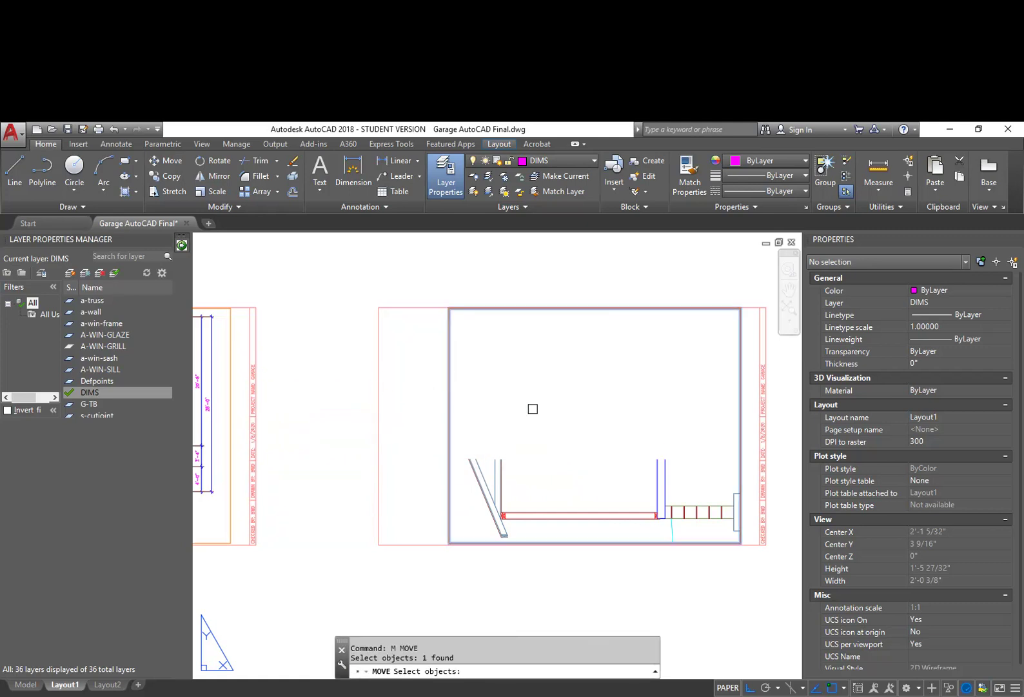
key("Return")
left_click(597, 405)
left_click(568, 401)
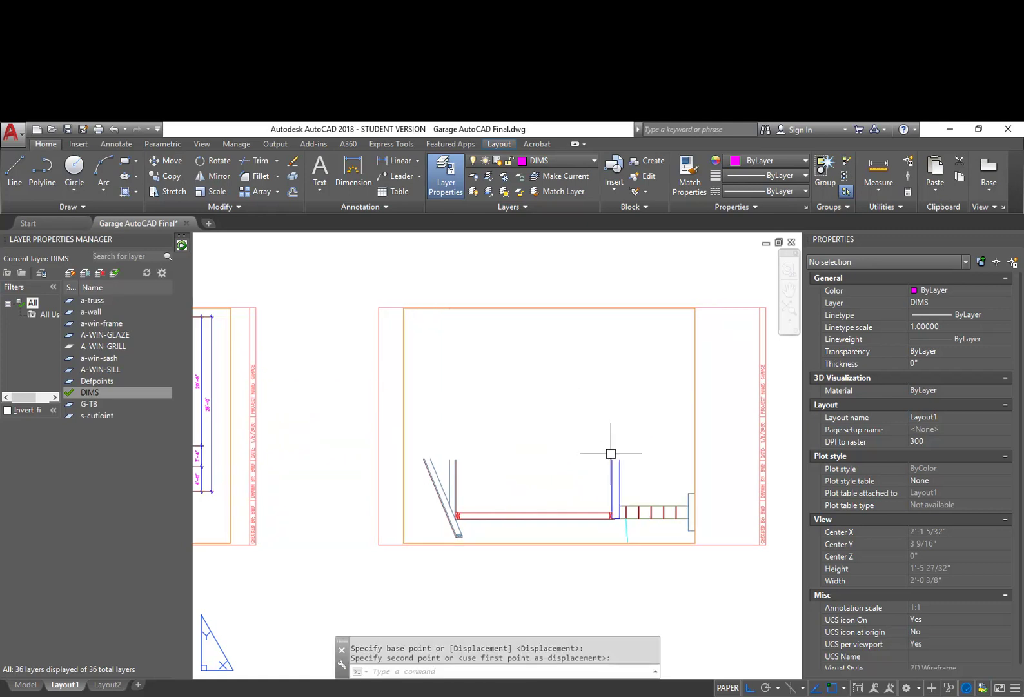
Step: Shift the rotated wall section slightly upward inside its viewport and return to paper space
double_click(643, 463)
middle_click_drag(645, 464, 657, 423)
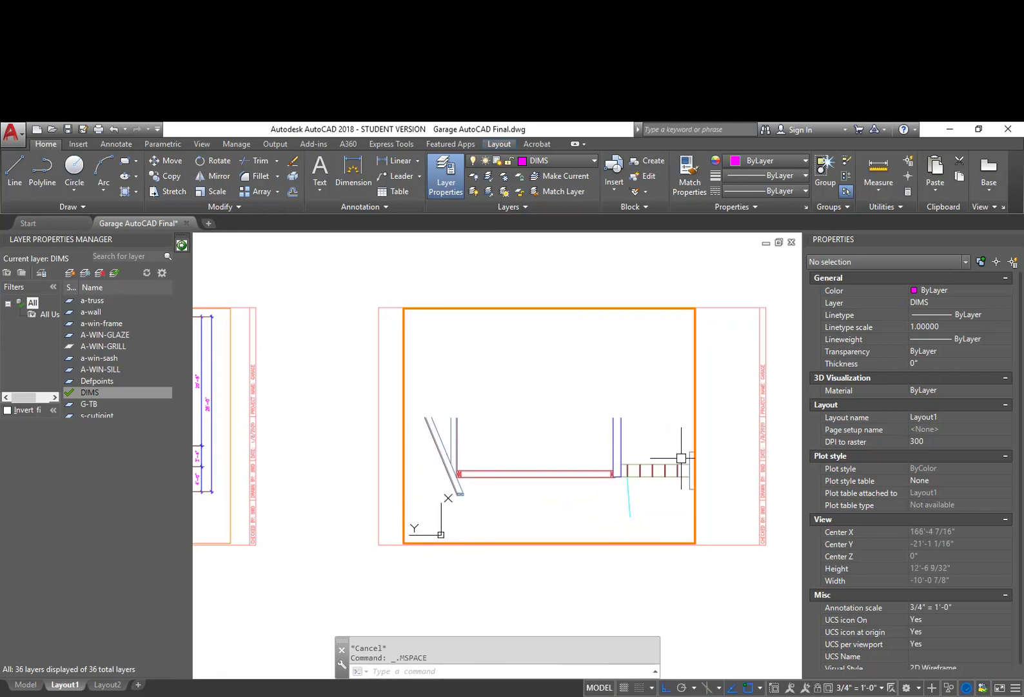
double_click(717, 487)
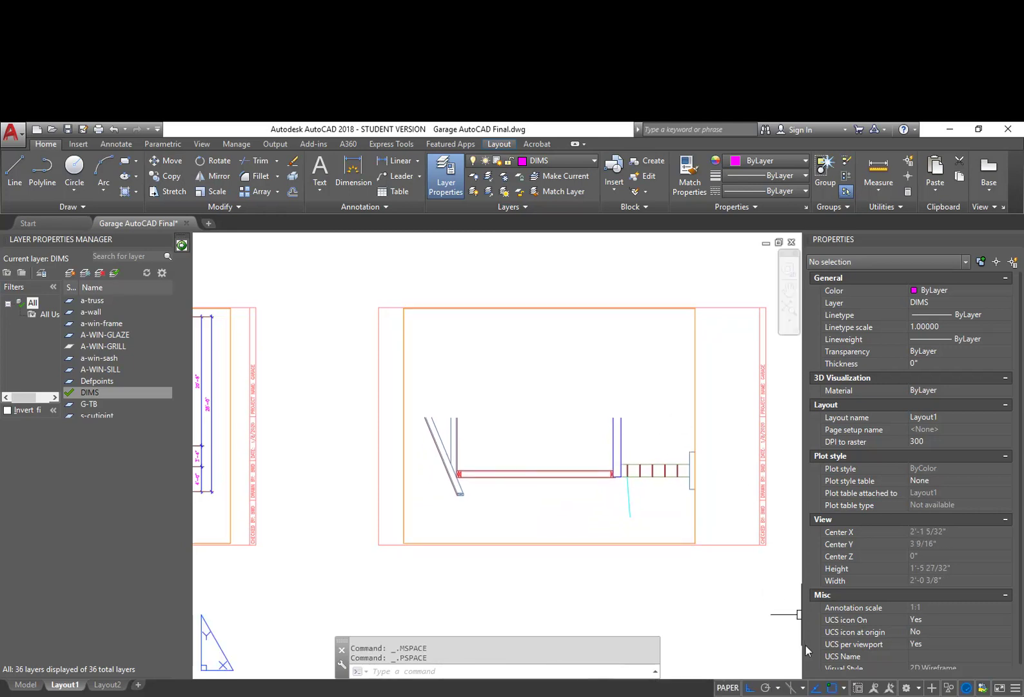
Step: Set the wall section viewport's scale to 1" = 1'-0" and return to paper space
double_click(678, 484)
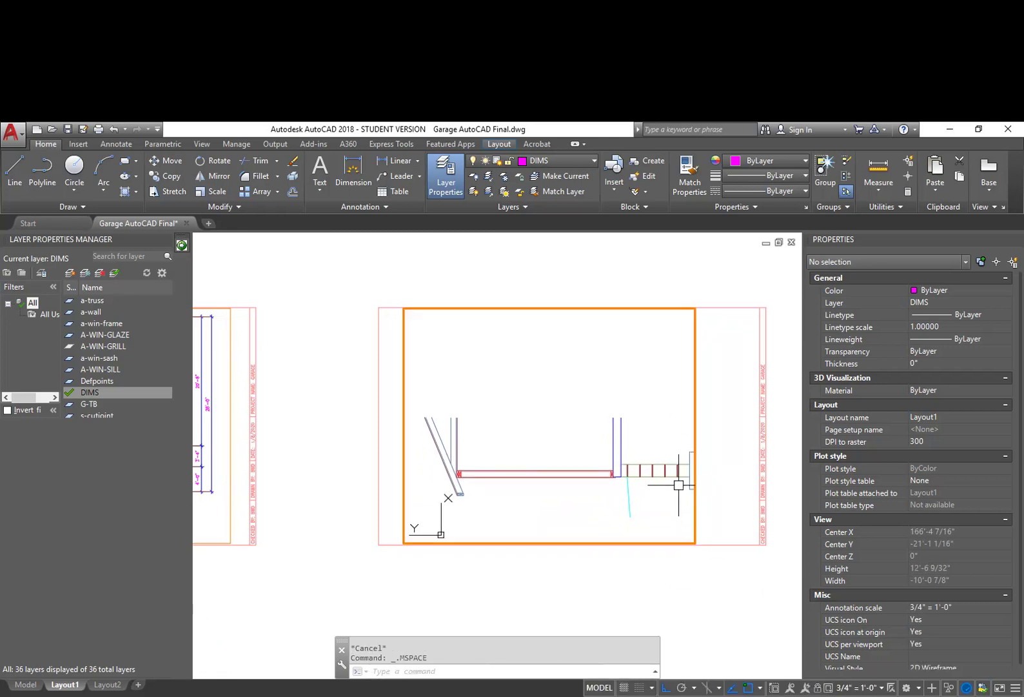
left_click(881, 688)
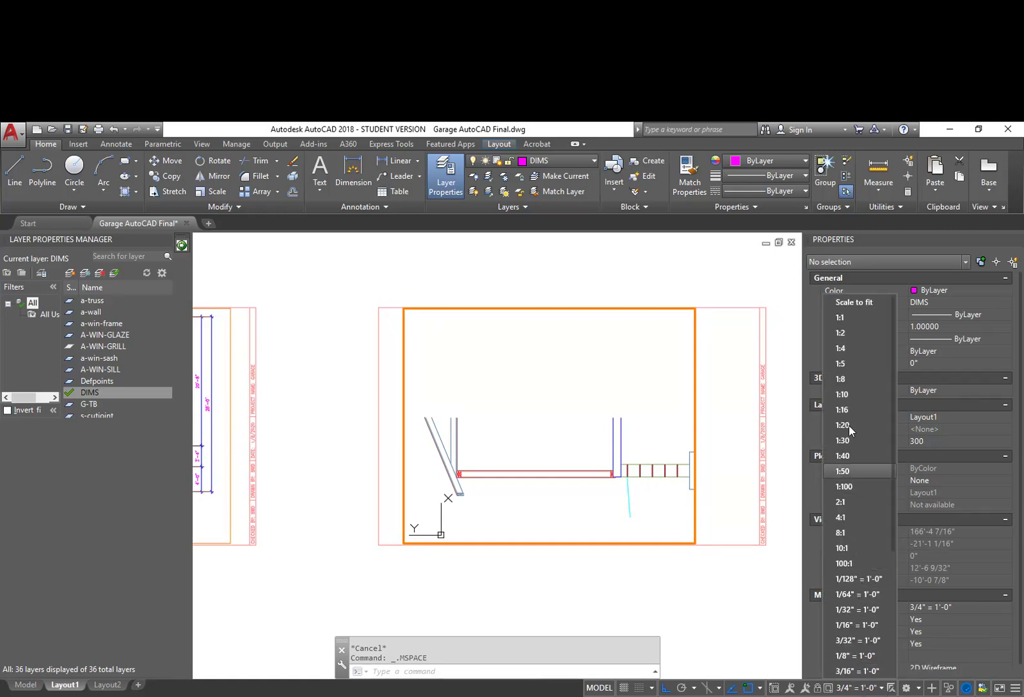
scroll(849, 522, "down", 1)
scroll(845, 648, "down", 1)
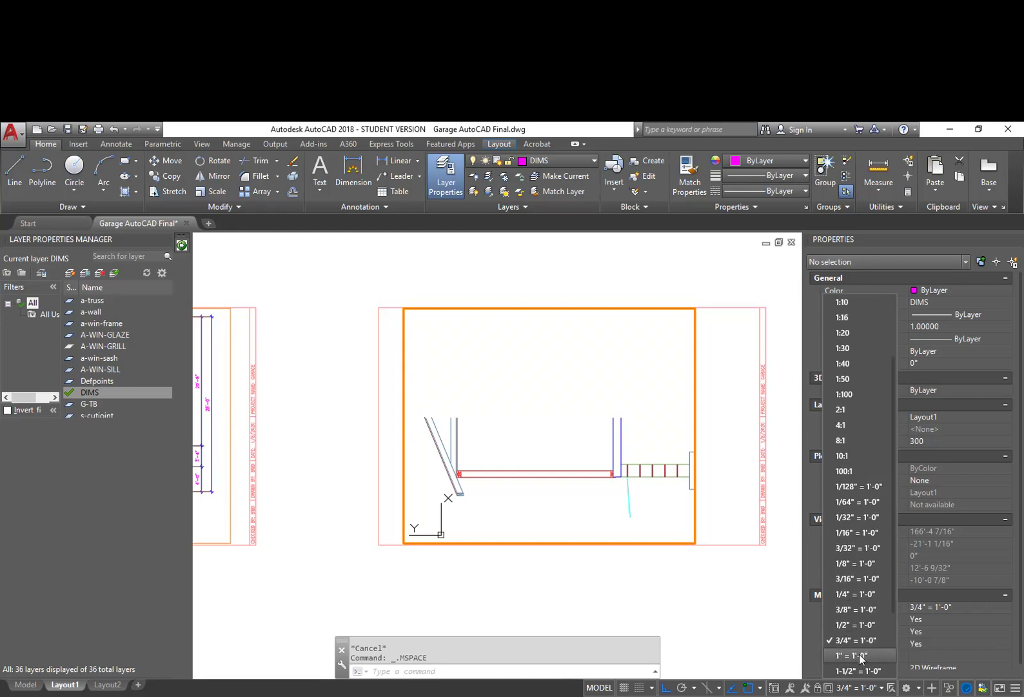
left_click(859, 654)
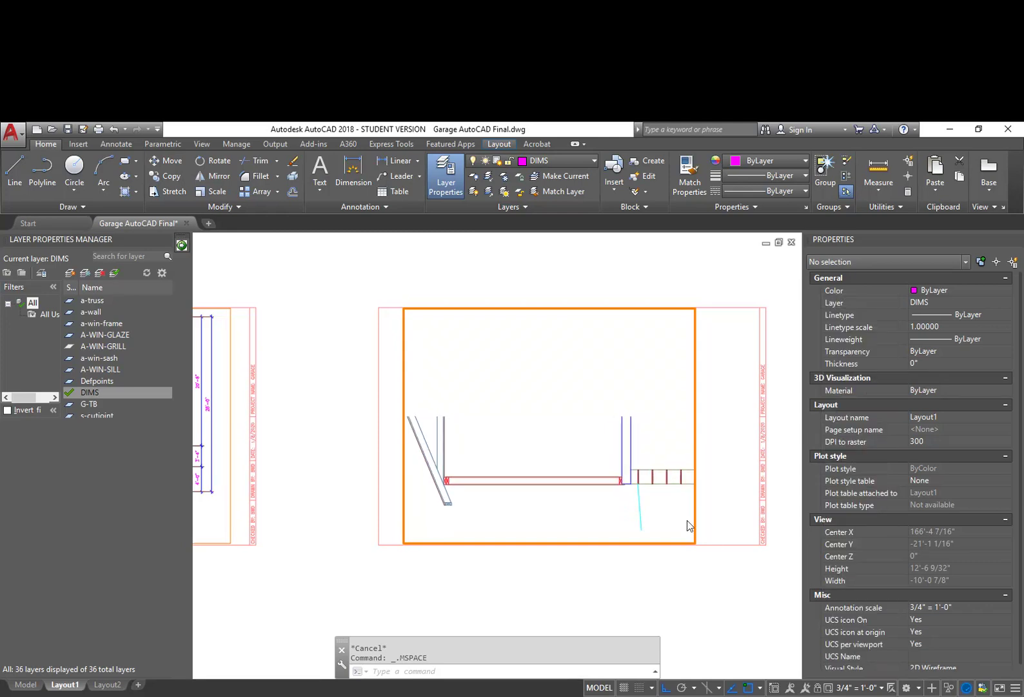
double_click(710, 436)
Step: Widen the wall section viewport by stretching both lower corners outward, one to near the title block strip and one to near the sheet border
left_click(697, 414)
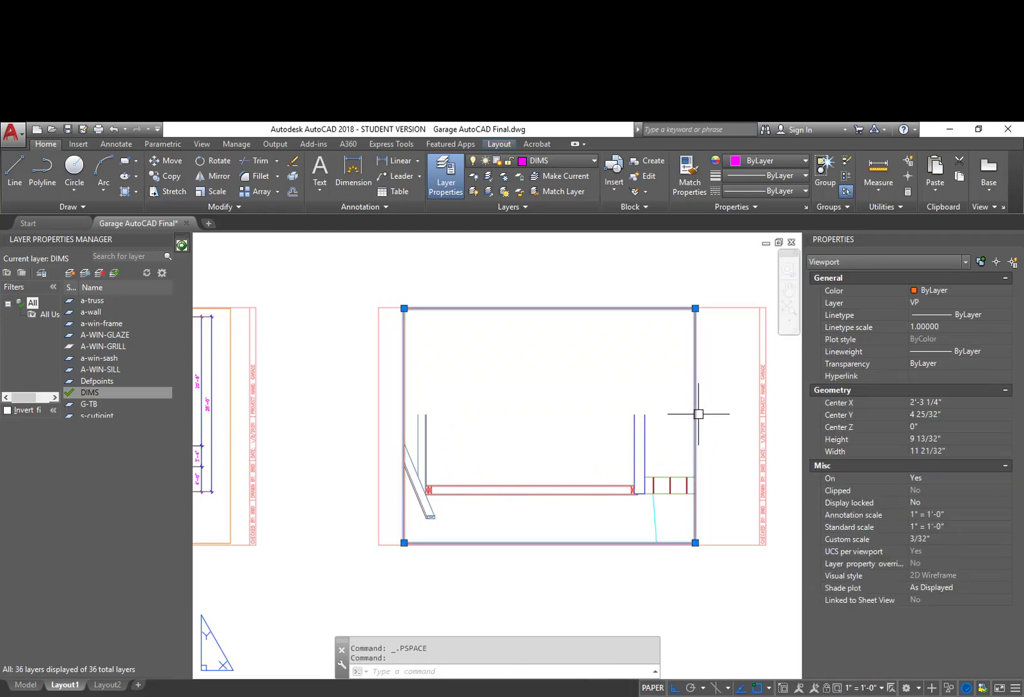
left_click(695, 542)
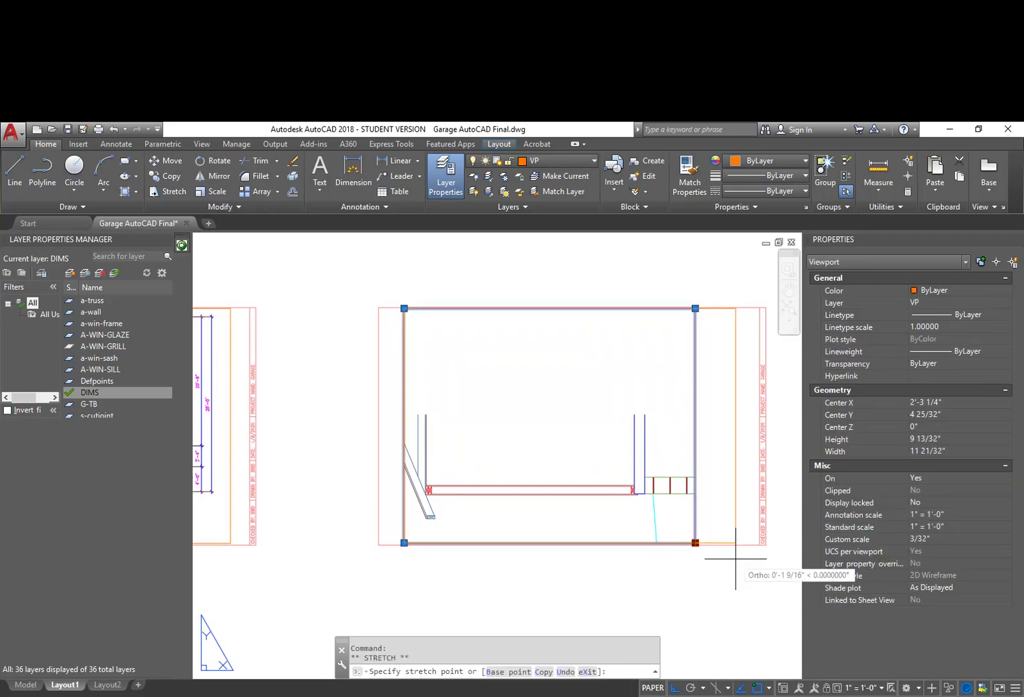
left_click(753, 569)
middle_click_drag(579, 549, 714, 548)
left_click(541, 541)
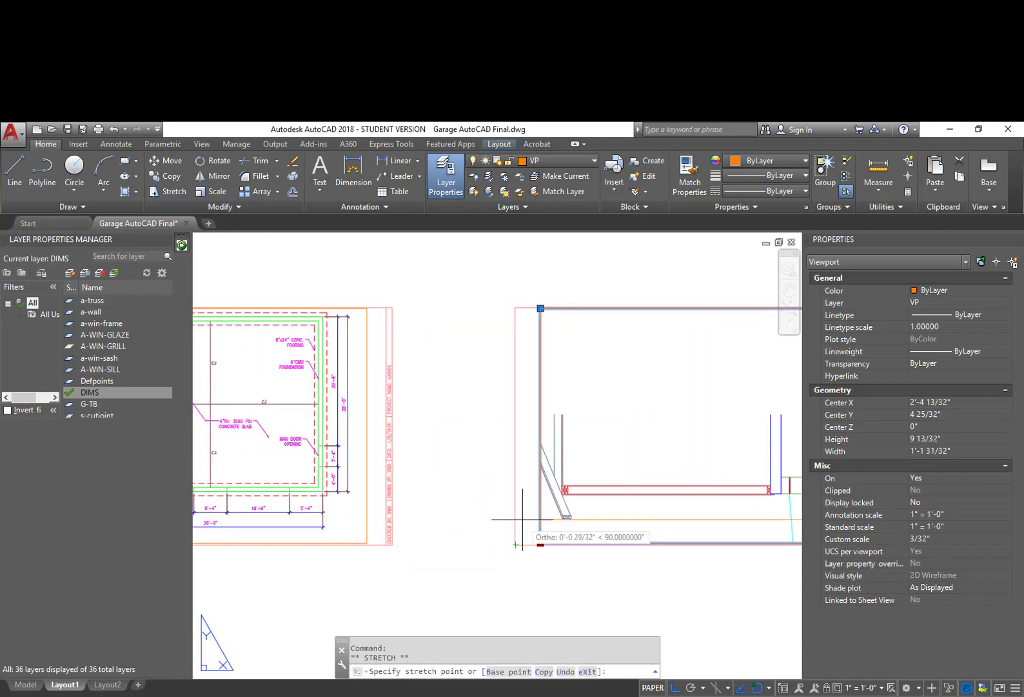
scroll(525, 526, "up", 4)
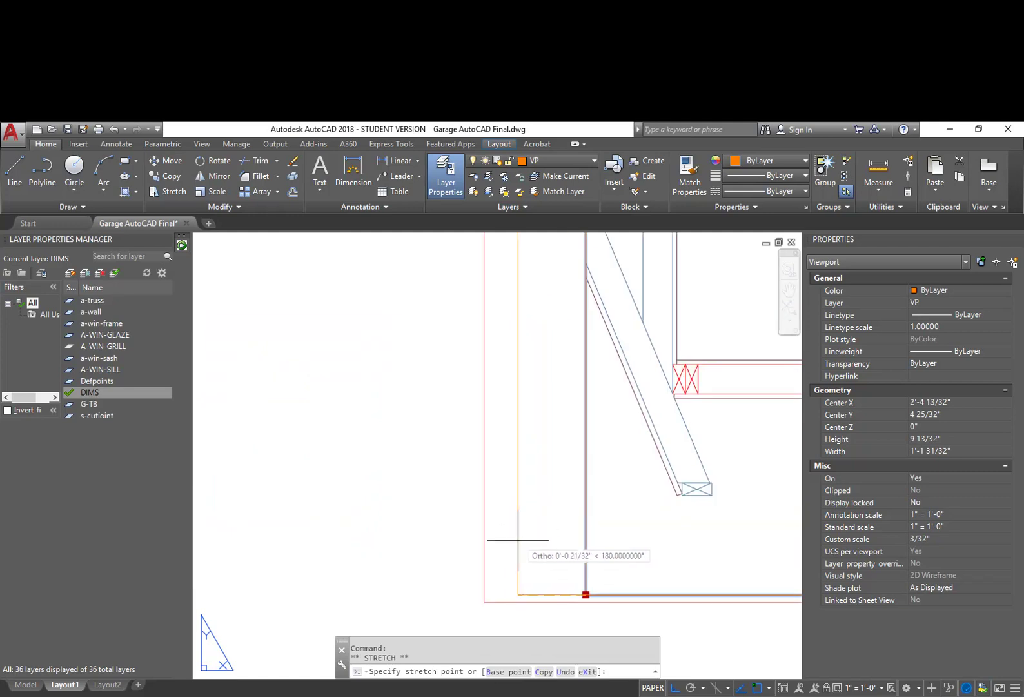
left_click(502, 549)
scroll(526, 546, "down", 4)
key("Escape")
Step: Reposition the wall section inside the widened viewport so the footing fits and the section sits higher, returning to paper space
middle_click_drag(660, 555, 567, 500)
double_click(648, 477)
middle_click_drag(659, 478, 652, 463)
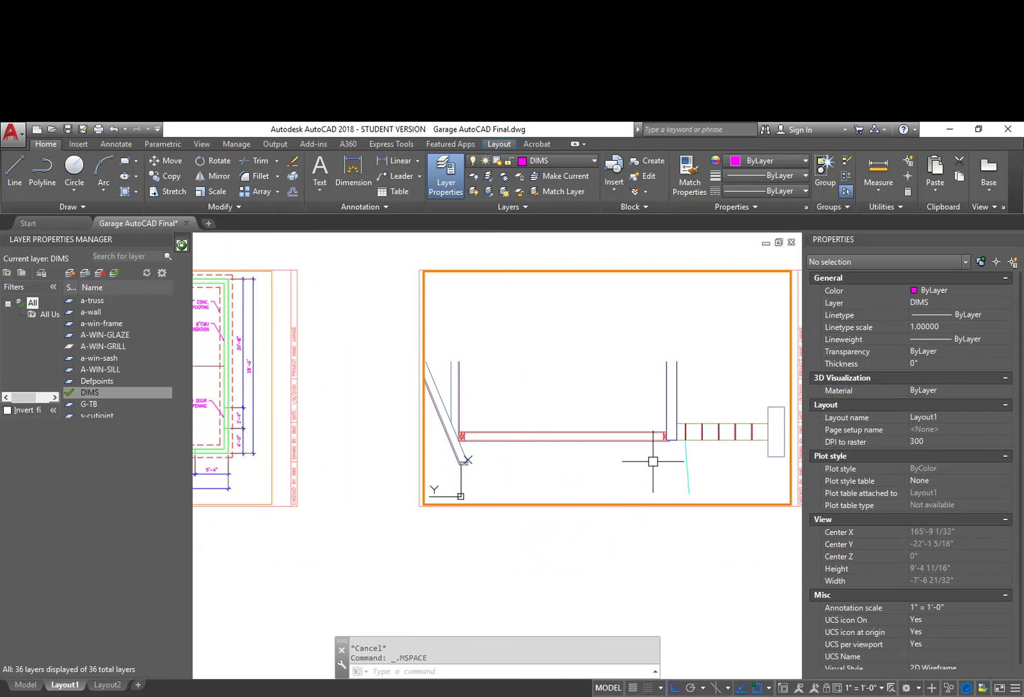
double_click(720, 541)
middle_click_drag(768, 557, 759, 563)
double_click(625, 373)
middle_click_drag(622, 404, 625, 374)
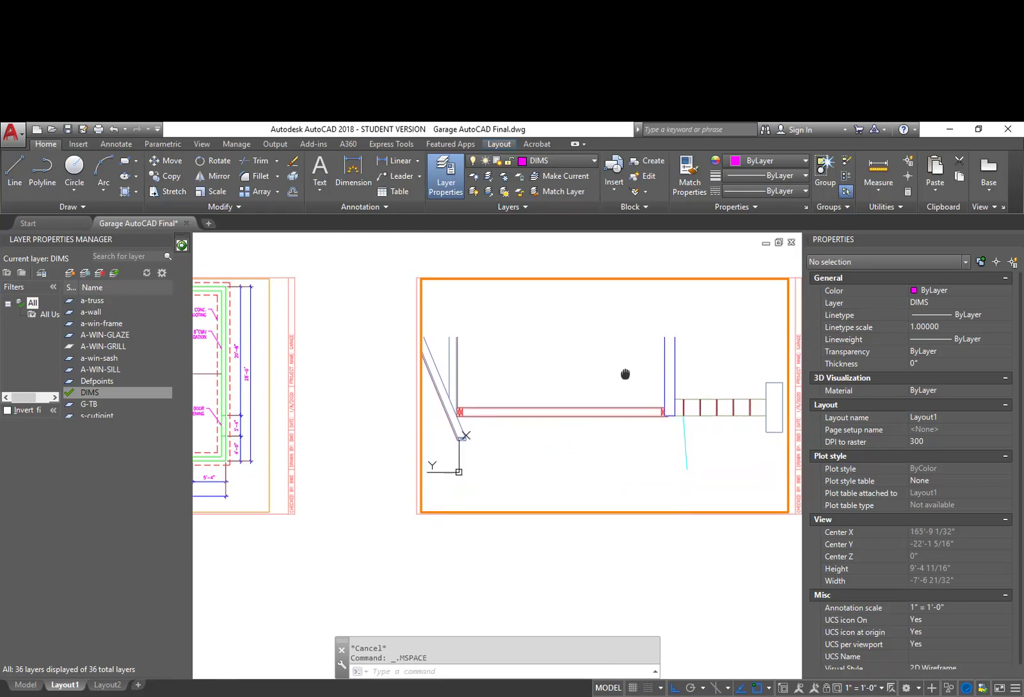
double_click(659, 577)
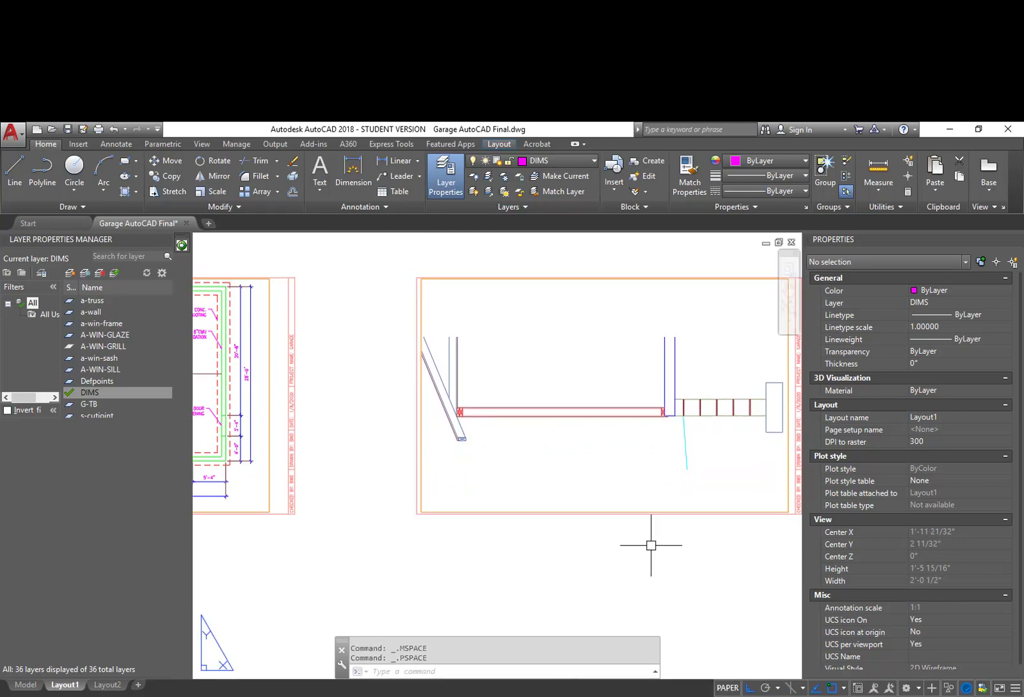
Step: Switch to model space and set the annotation scale to 1" = 1'-0"
scroll(661, 498, "down", 3)
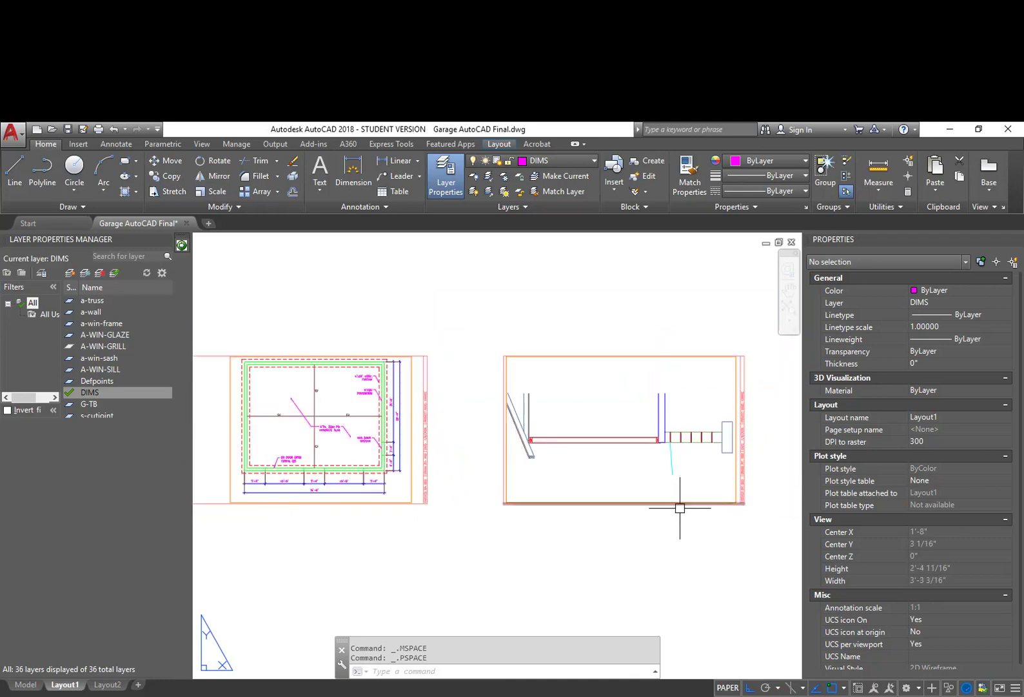
left_click(26, 685)
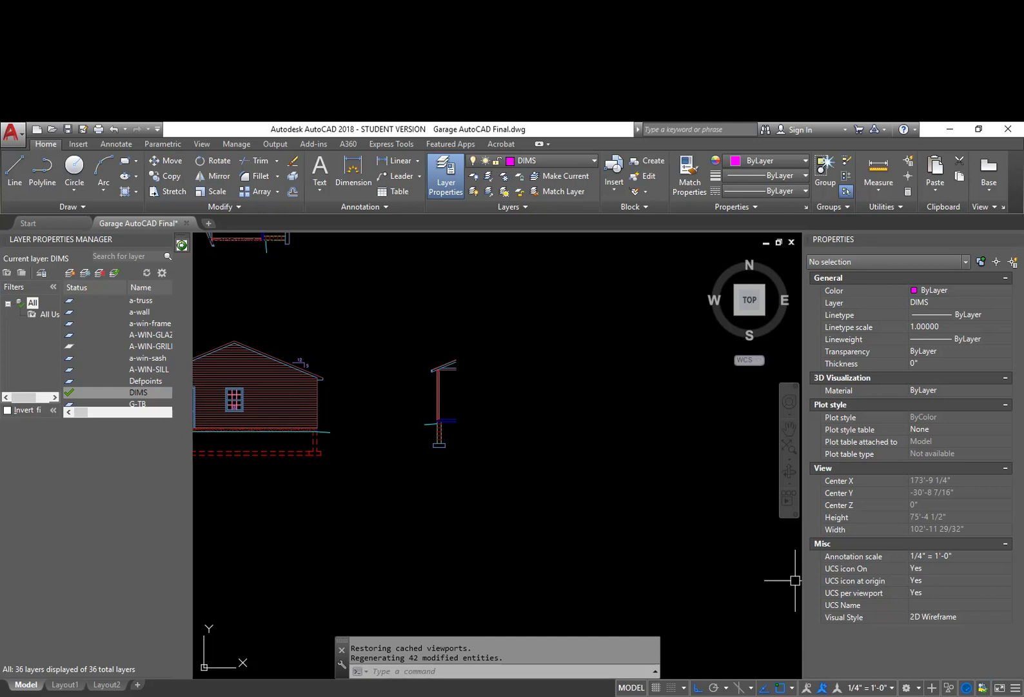
left_click(873, 688)
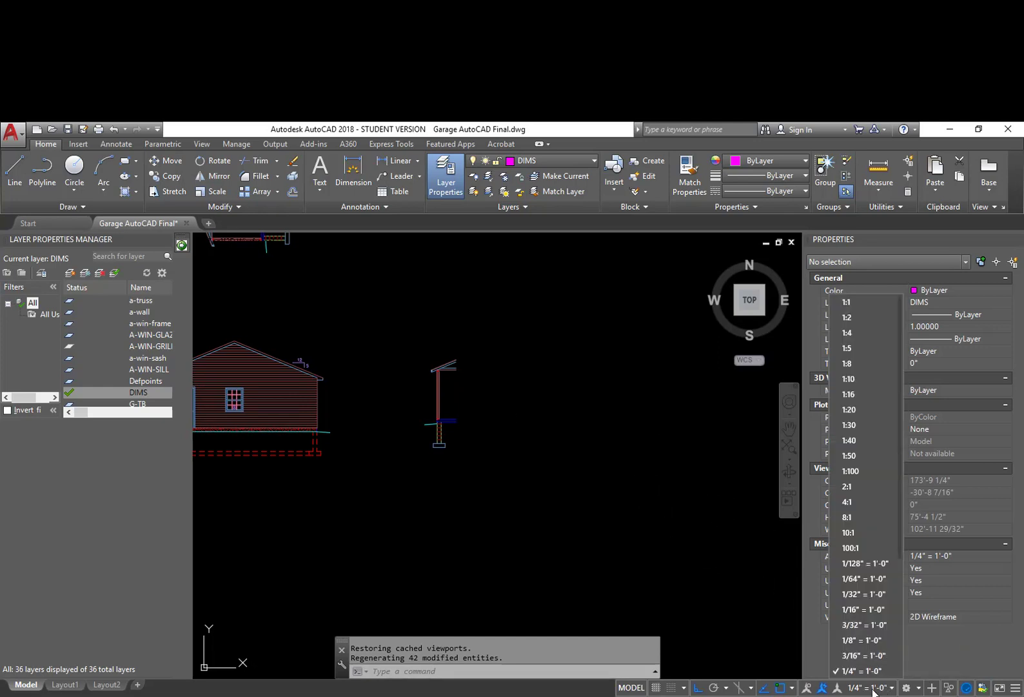
scroll(863, 339, "down", 4)
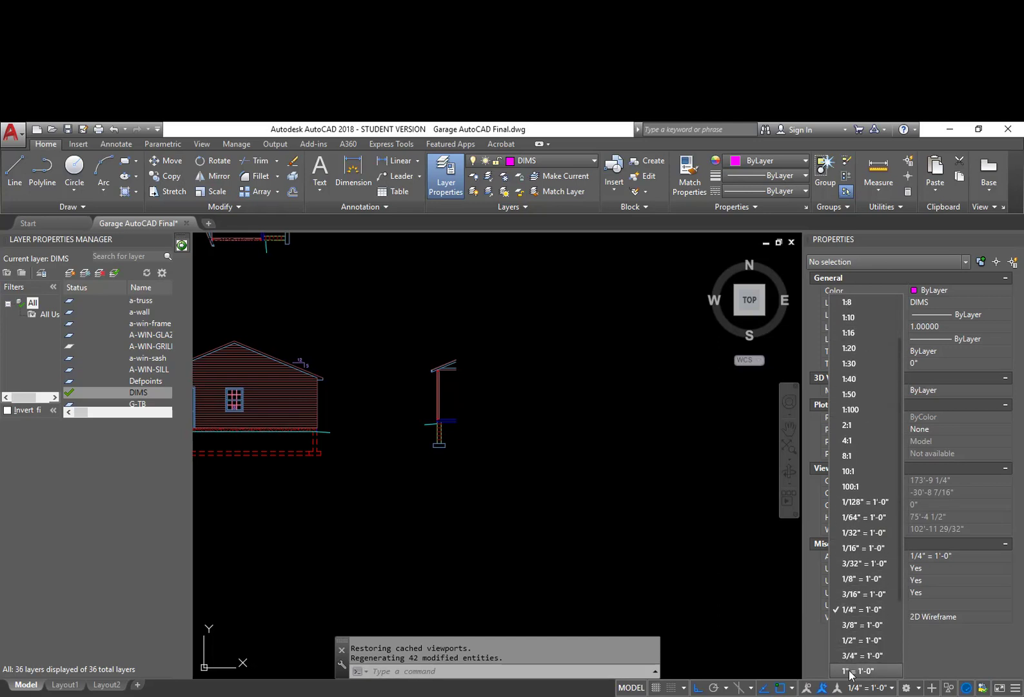
left_click(851, 670)
Step: Examine the annotations on the garage elevations and compare them with the unannotated wall section beside them
scroll(407, 420, "up", 2)
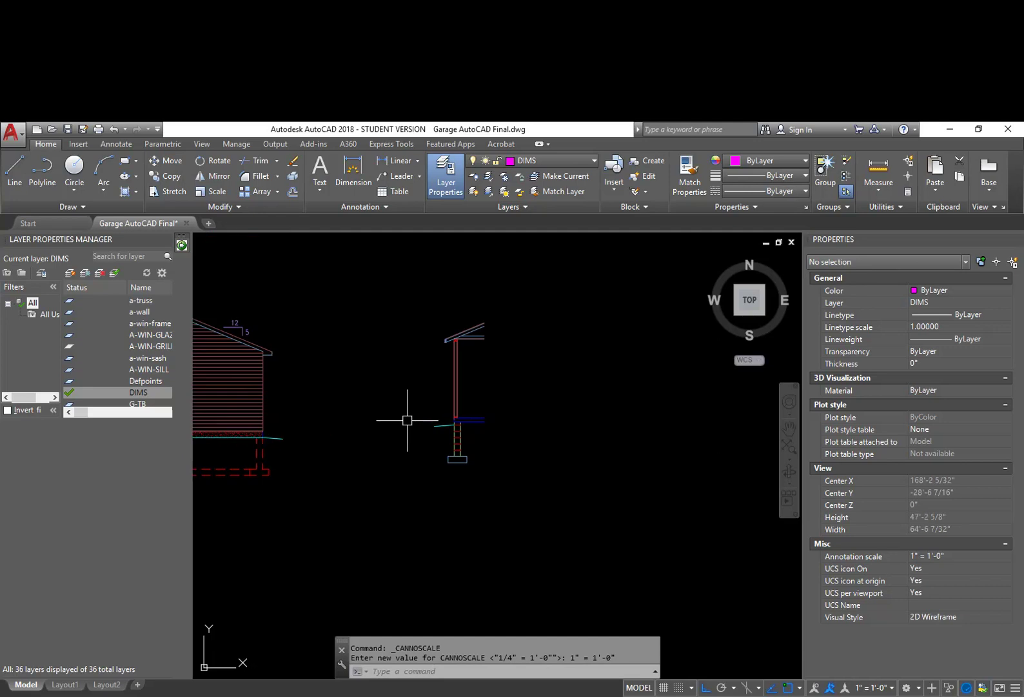
middle_click_drag(391, 395, 508, 400)
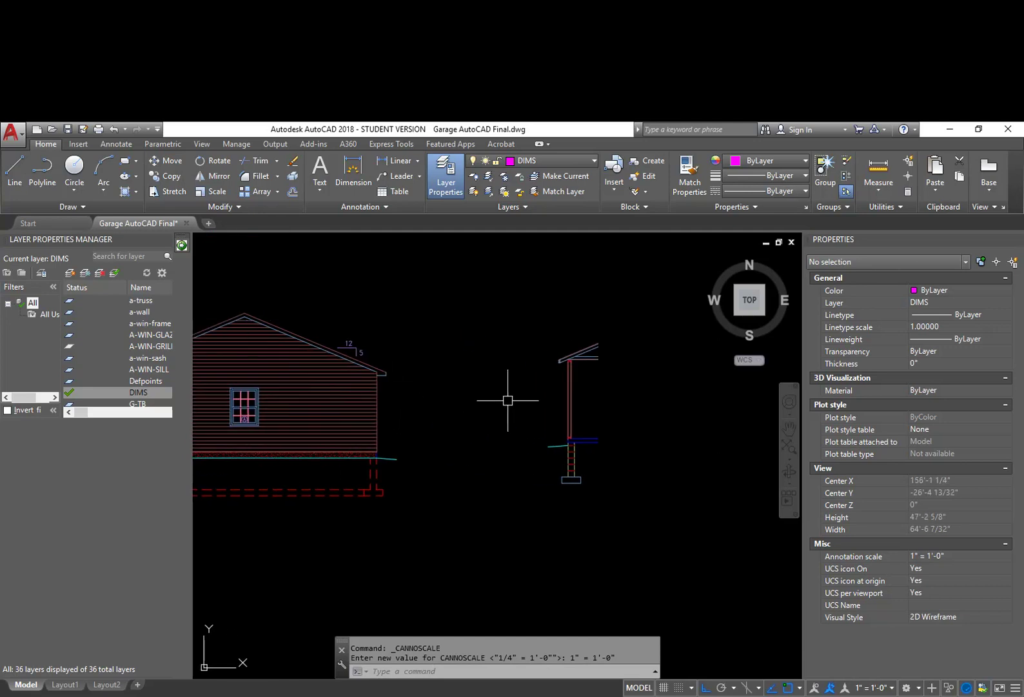
scroll(507, 400, "down", 4)
scroll(394, 354, "up", 5)
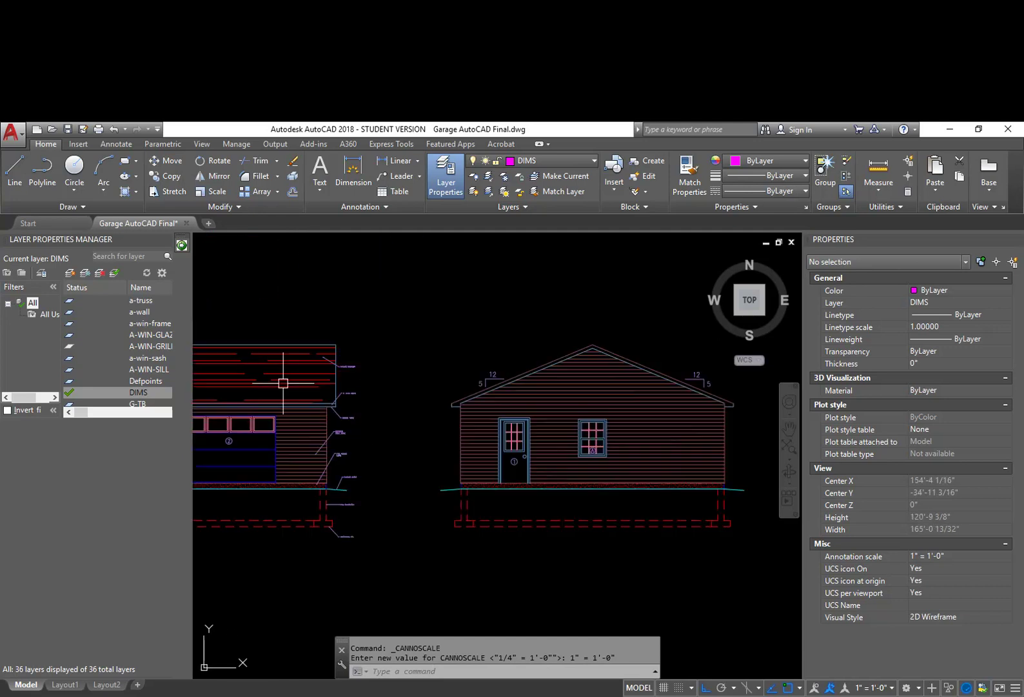
scroll(400, 372, "up", 4)
scroll(372, 396, "down", 5)
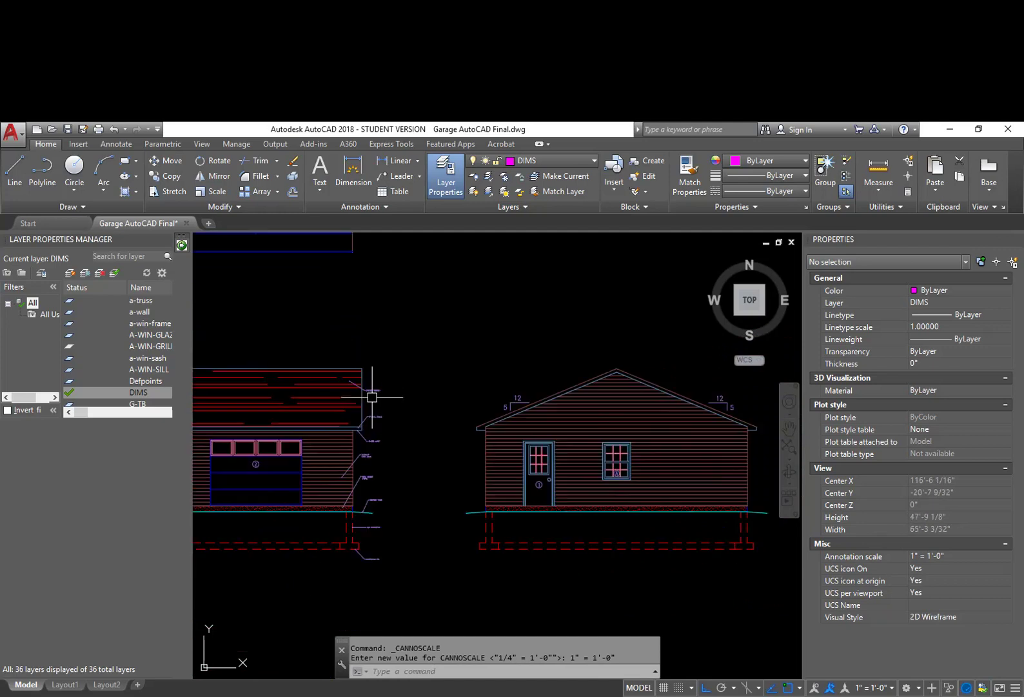
scroll(389, 445, "down", 4)
scroll(597, 458, "up", 4)
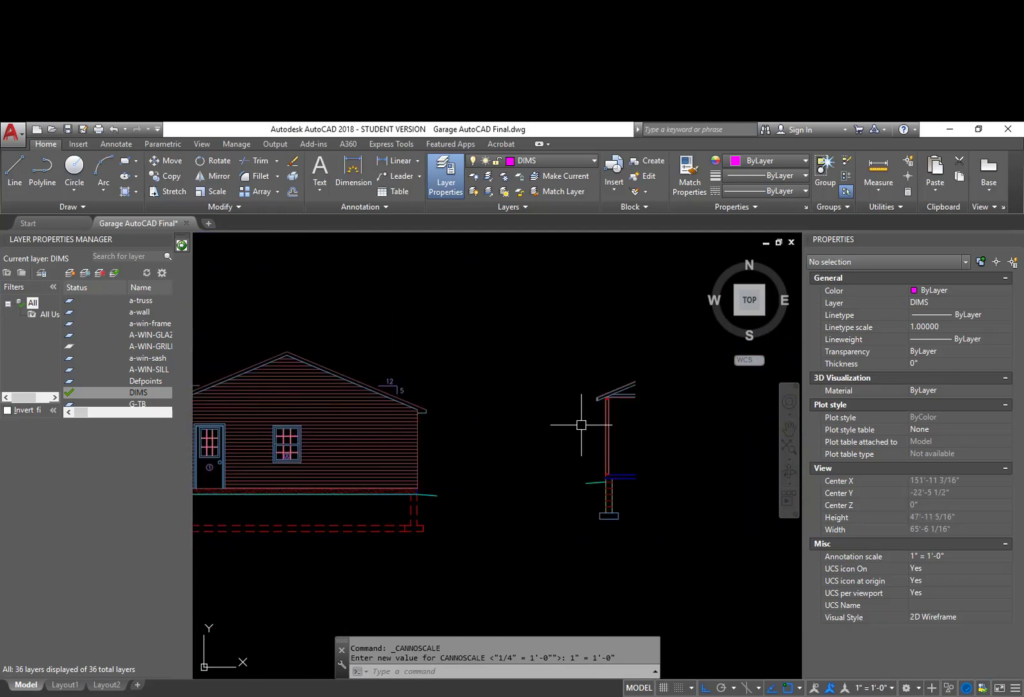
Step: Examine the wall section from the roof eave down to the slab, foundation wall and footing
scroll(581, 420, "up", 4)
middle_click_drag(608, 461, 516, 356)
middle_click_drag(576, 410, 561, 434)
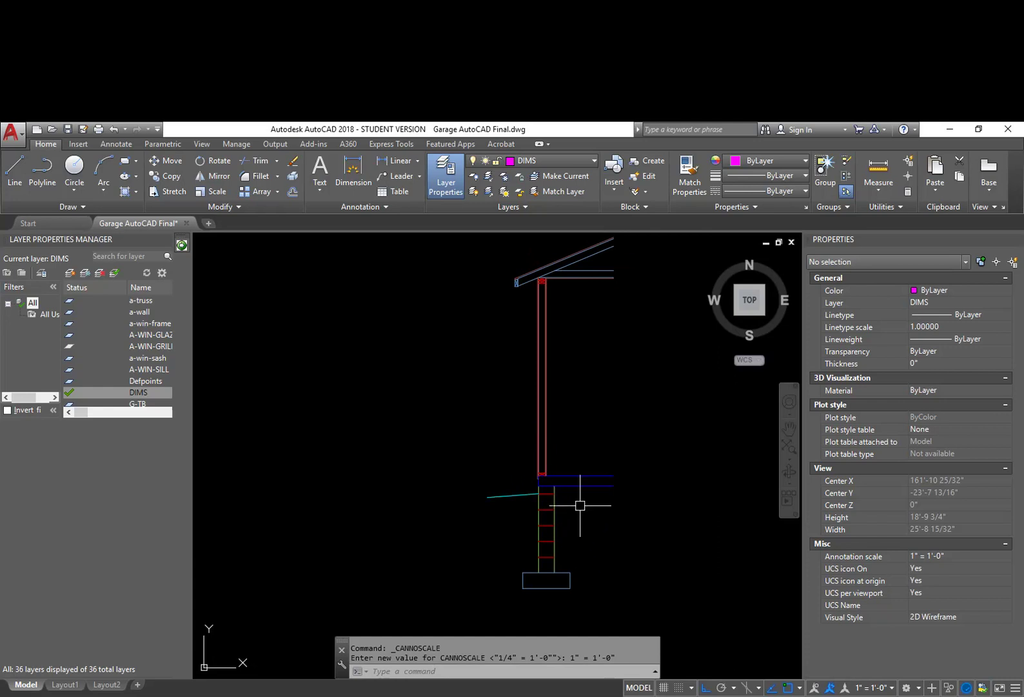
middle_click_drag(590, 388, 612, 435)
mouse_move(612, 379)
middle_mouse_down()
mouse_move(621, 398)
mouse_move(616, 390)
middle_mouse_up()
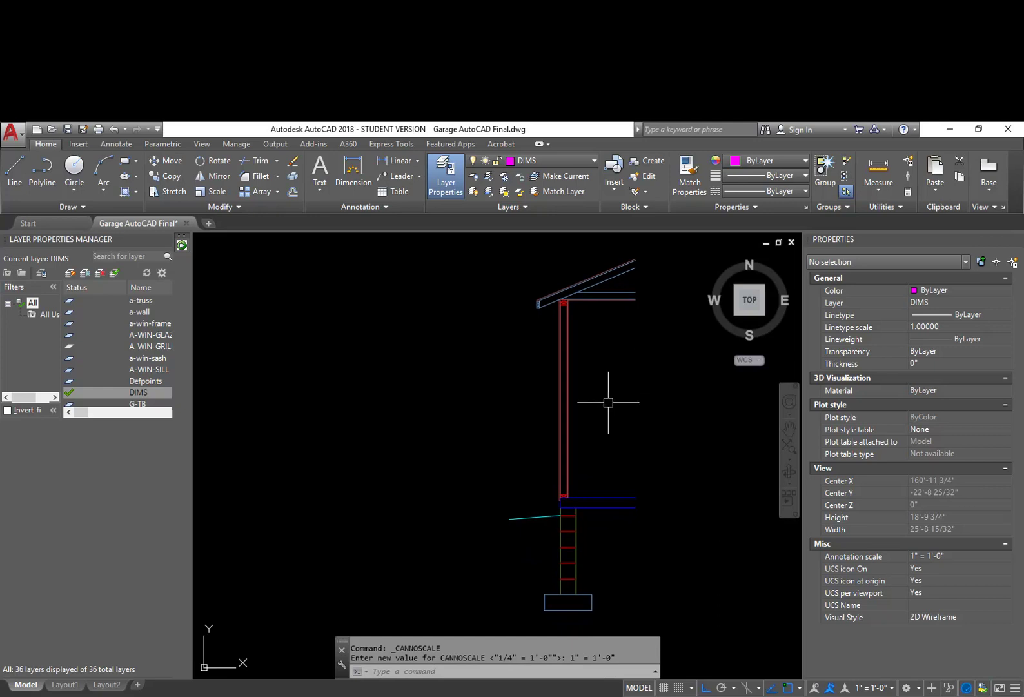
key("Escape")
key("Escape")
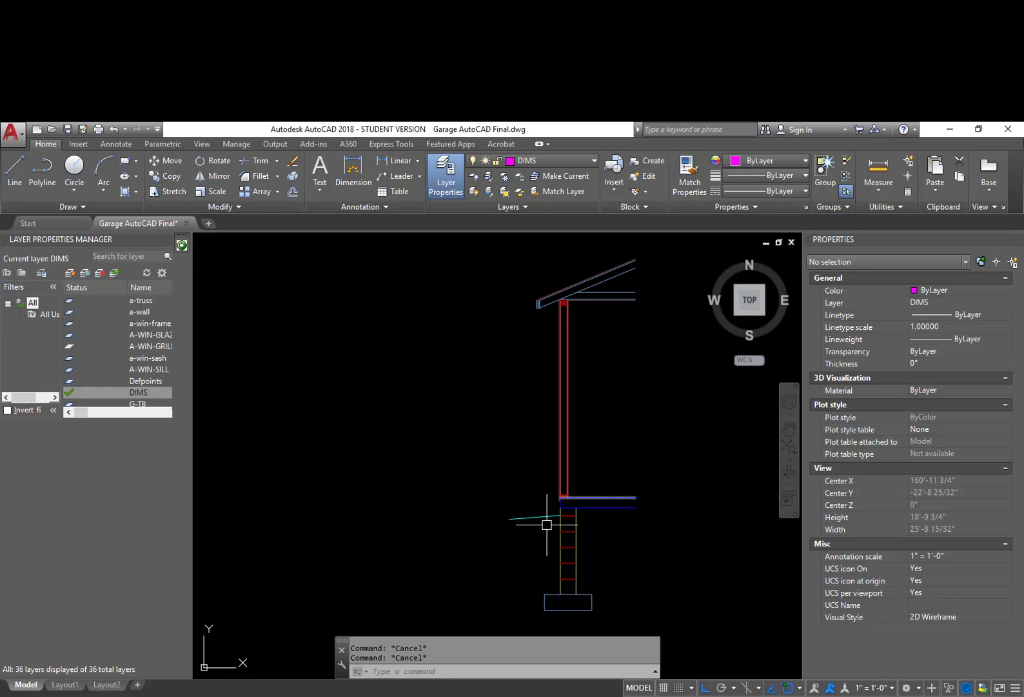
middle_click_drag(641, 567, 606, 516)
scroll(552, 472, "up", 5)
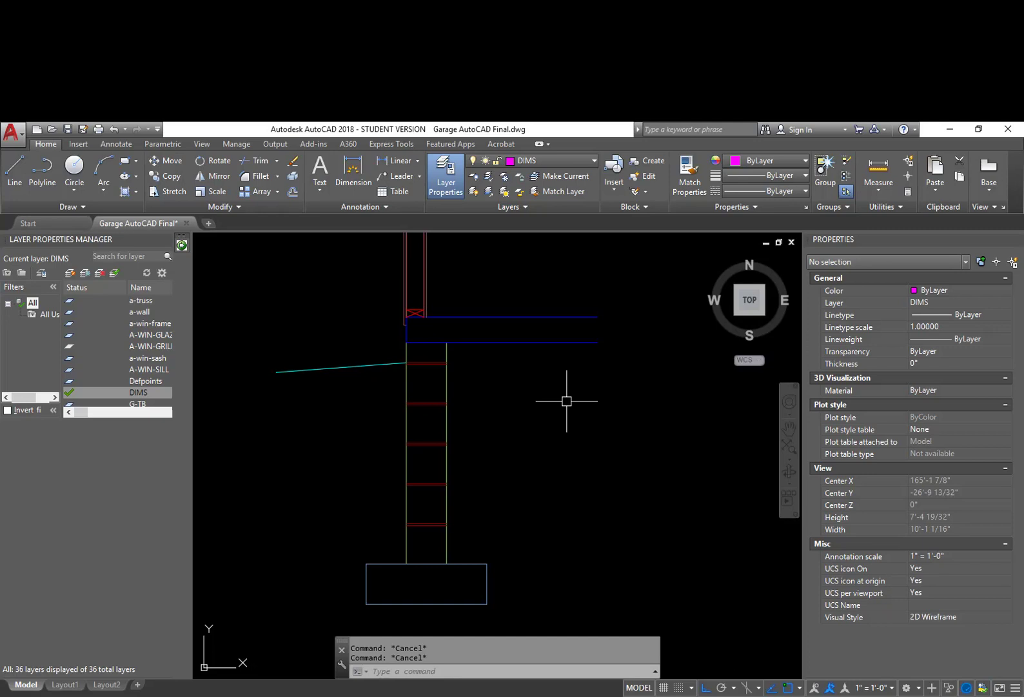
Step: Make a new current layer named A-INSUL and give it color 153
type("-LA")
key("Return")
type("M")
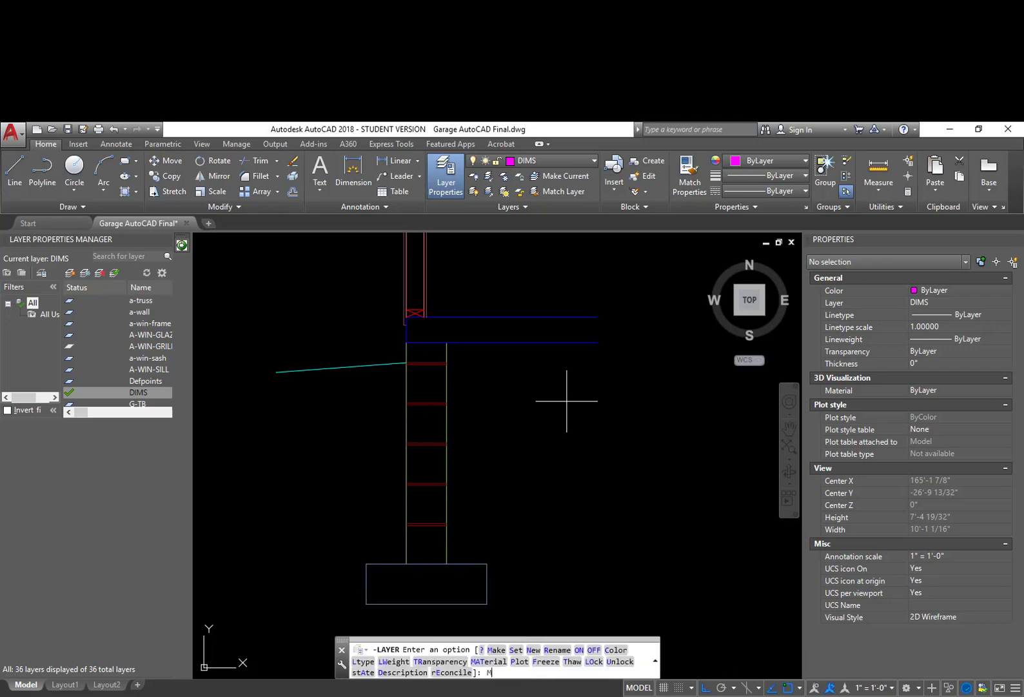
key("Return")
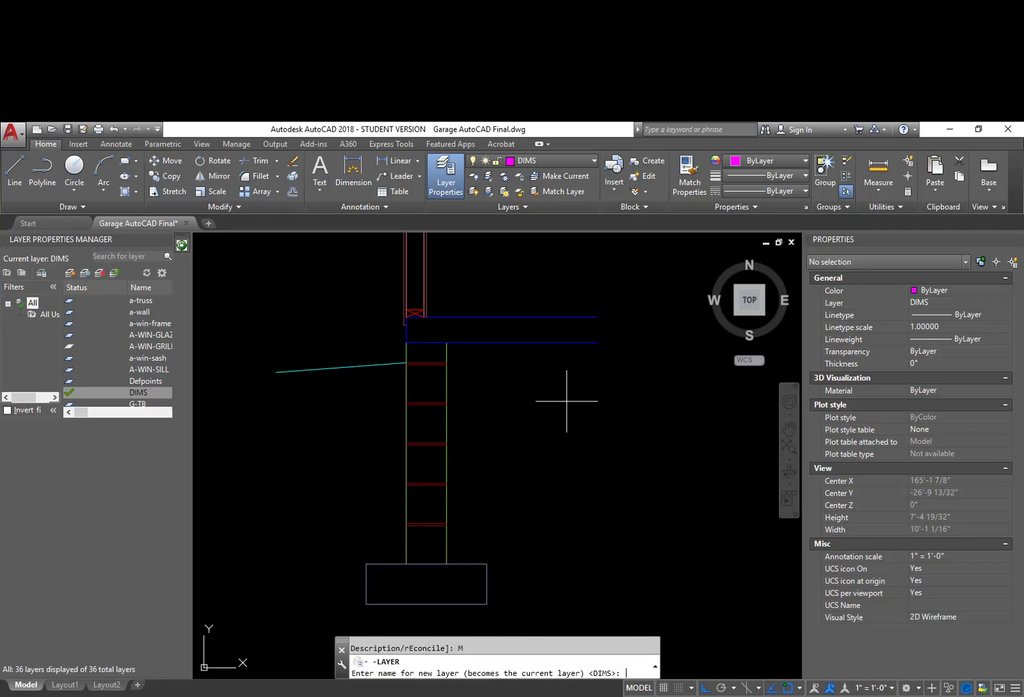
type("A-INSUL")
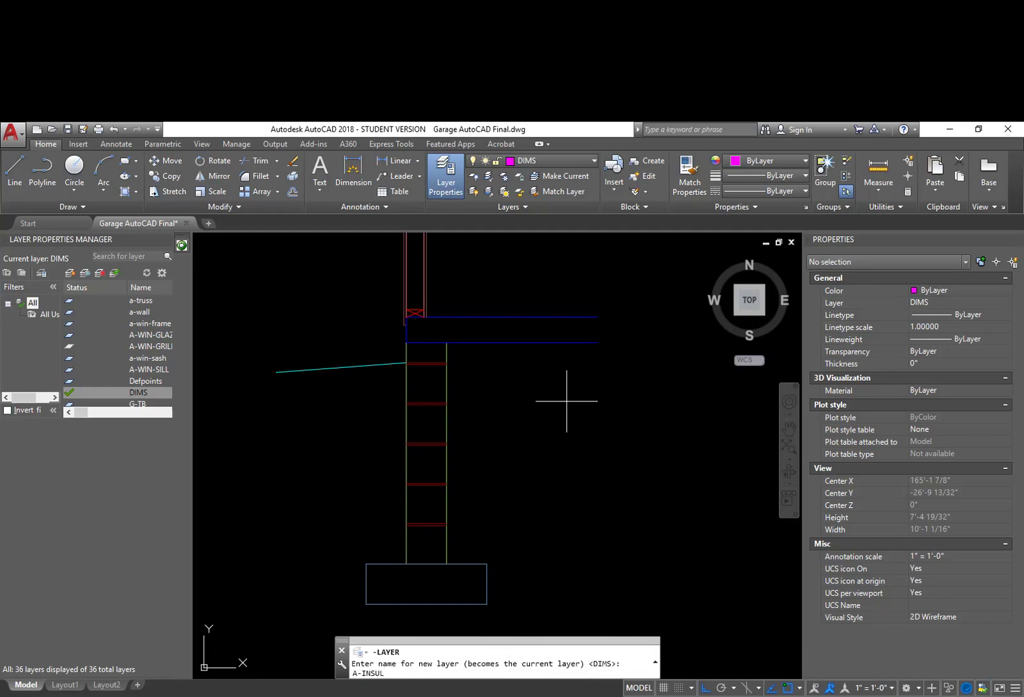
key("Return")
key("Return")
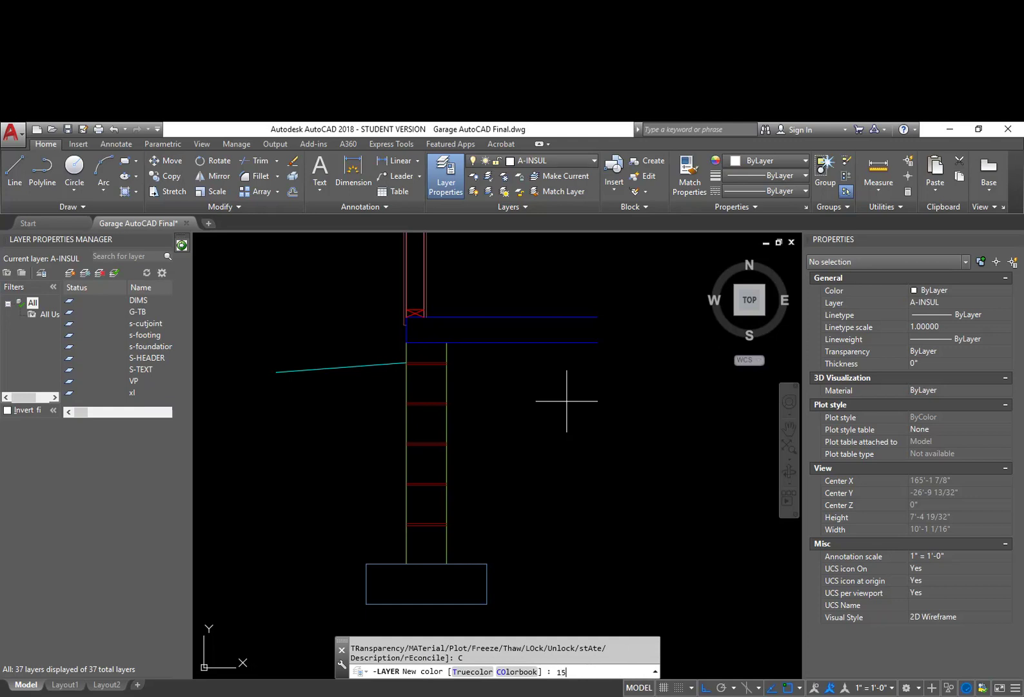
key("Return")
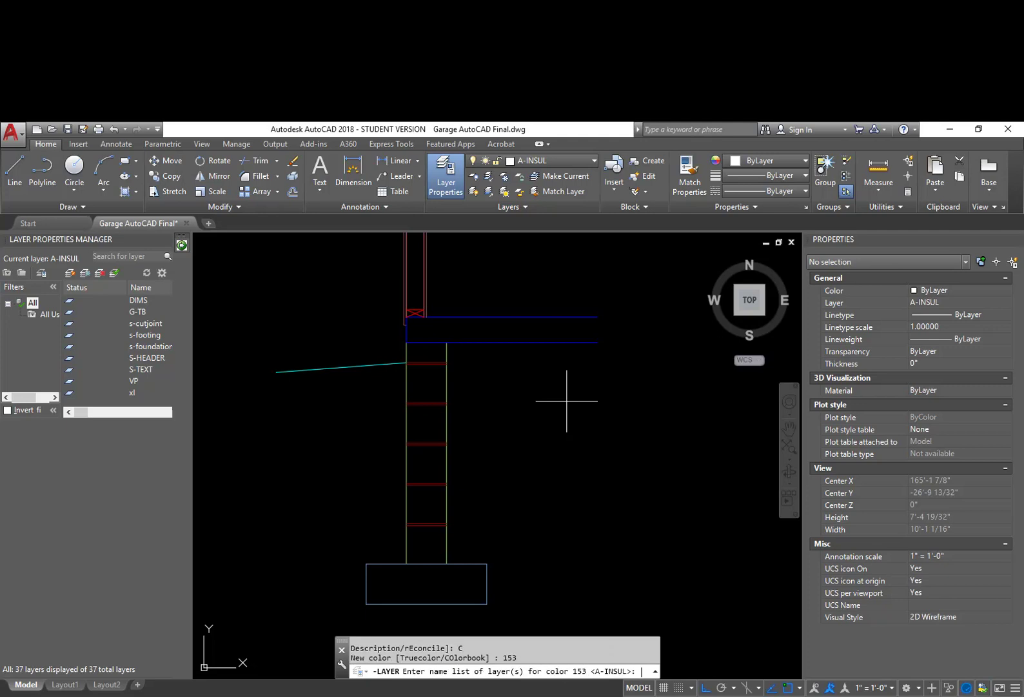
key("Return")
key("Return")
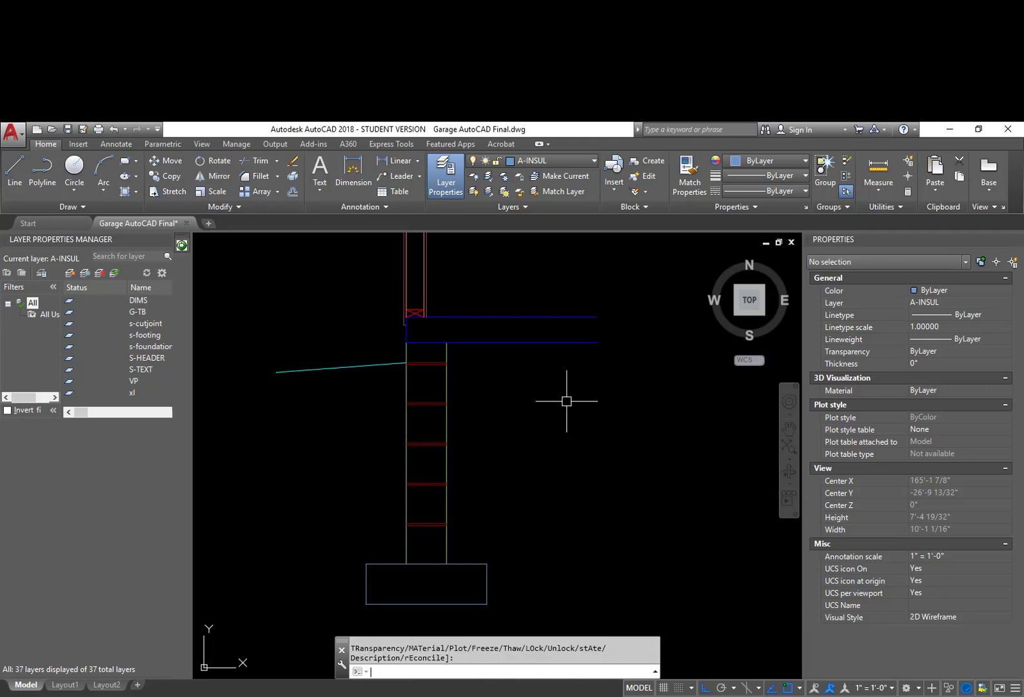
Step: Offset the underside line of the slab 2" downward to form the under-slab insulation strip
scroll(490, 359, "up", 2)
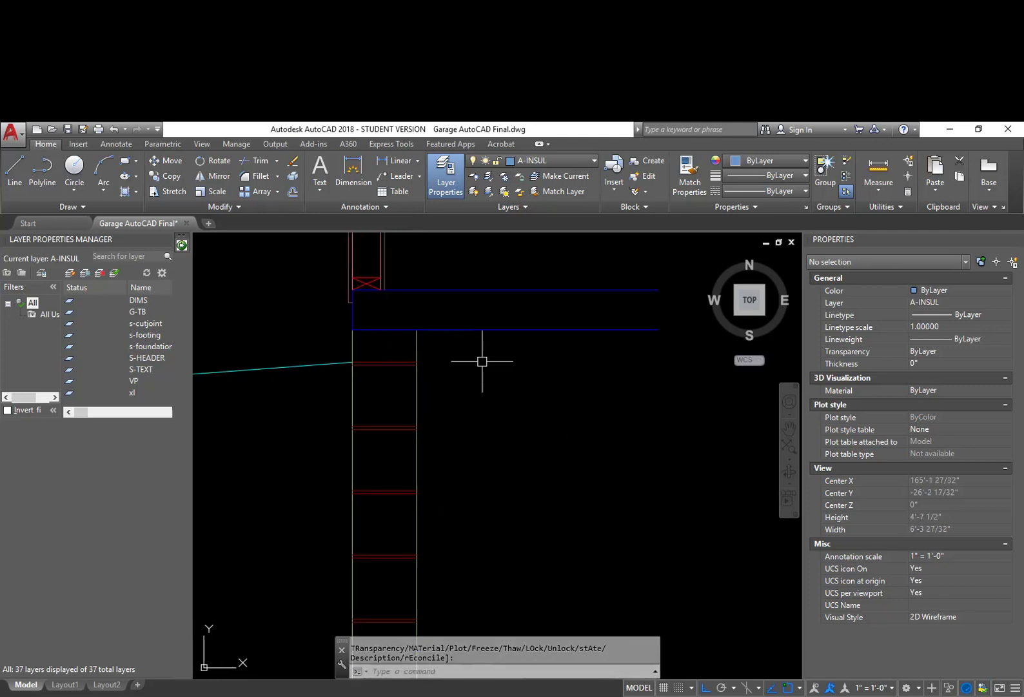
type("o")
key("Return")
type("2")
key("Return")
left_click(524, 329)
left_click(521, 387)
key("Return")
Step: Close the open far end of the under-slab strip with a short vertical line up to the slab's underside
middle_click_drag(620, 406, 577, 418)
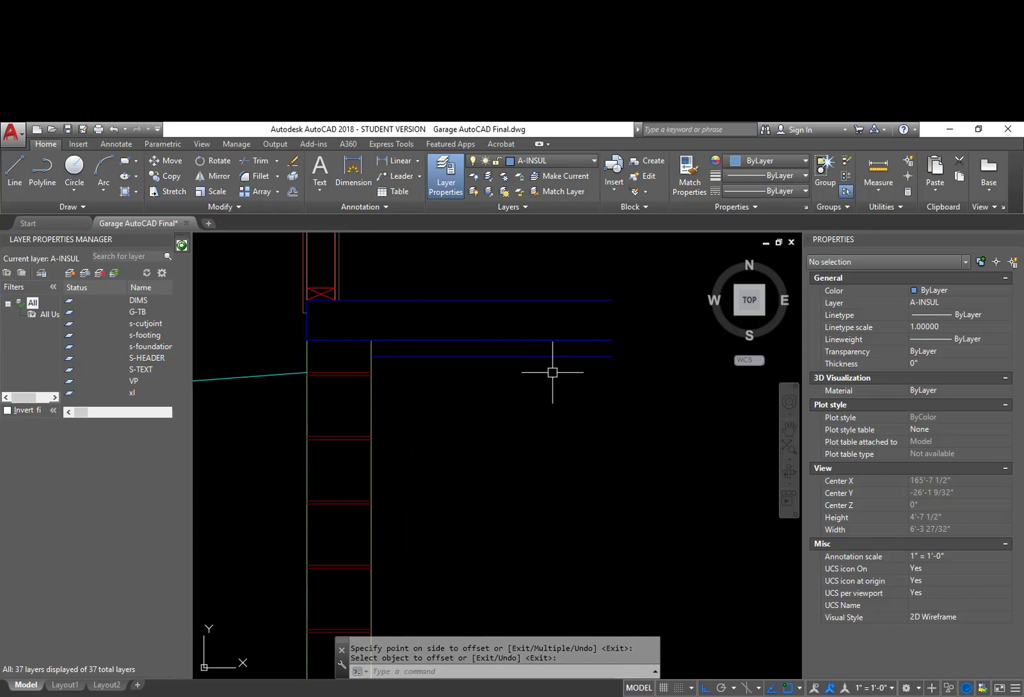
type("l")
key("Return")
left_click(612, 356)
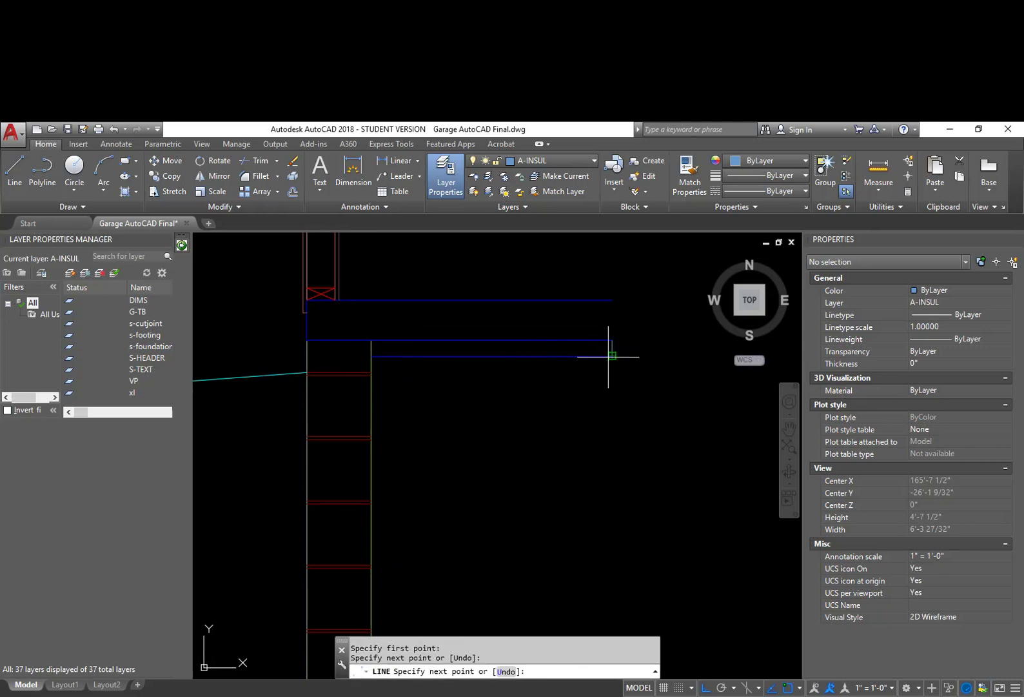
left_click(612, 340)
key("Escape")
middle_click_drag(503, 366, 544, 385)
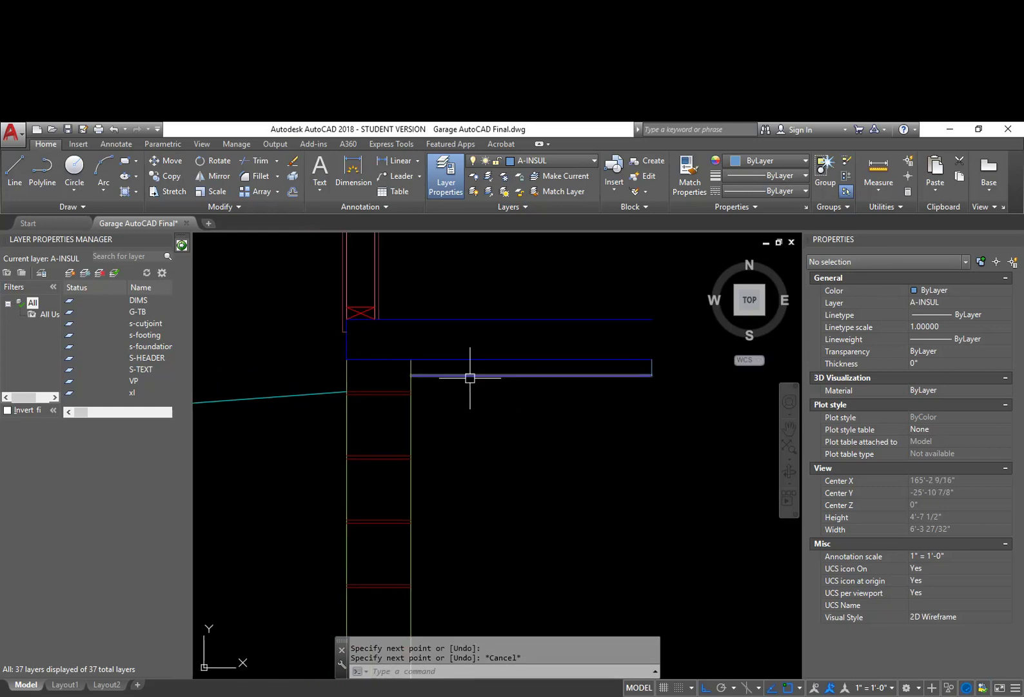
Step: Hatch the under-slab strip with a user-defined double pattern at a 45° angle and 1" spacing
type("h")
key("Return")
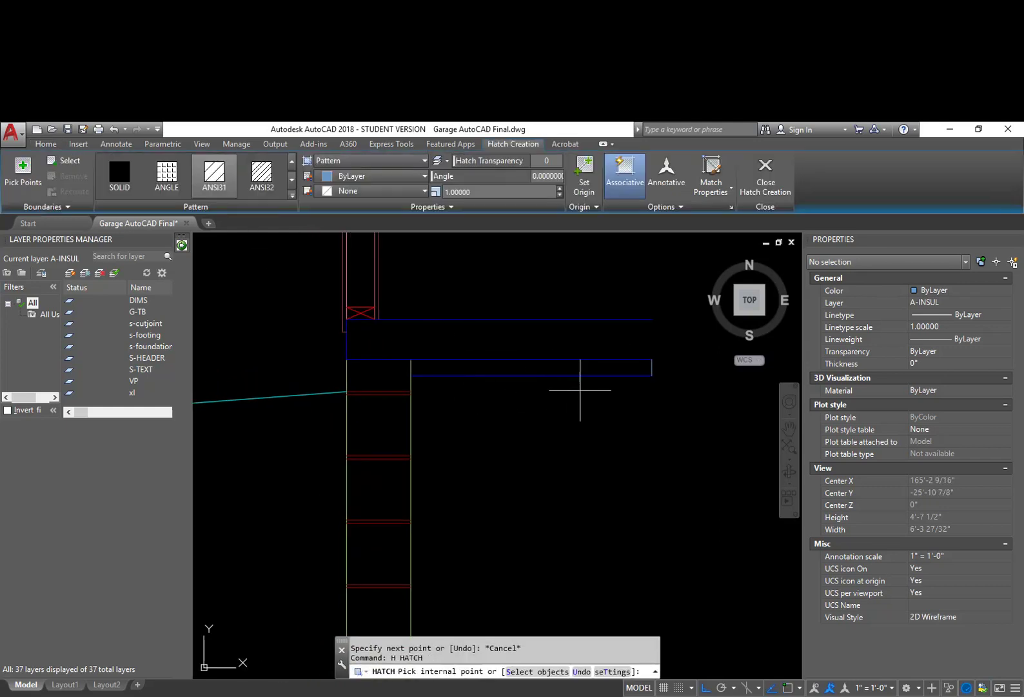
left_click(564, 368)
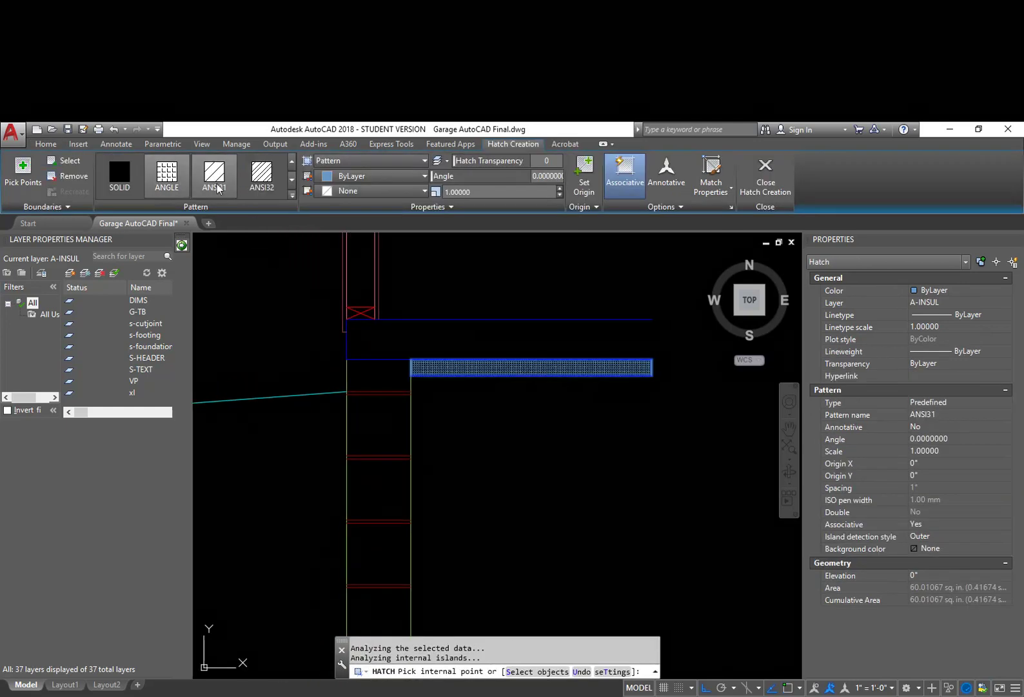
scroll(262, 188, "down", 1)
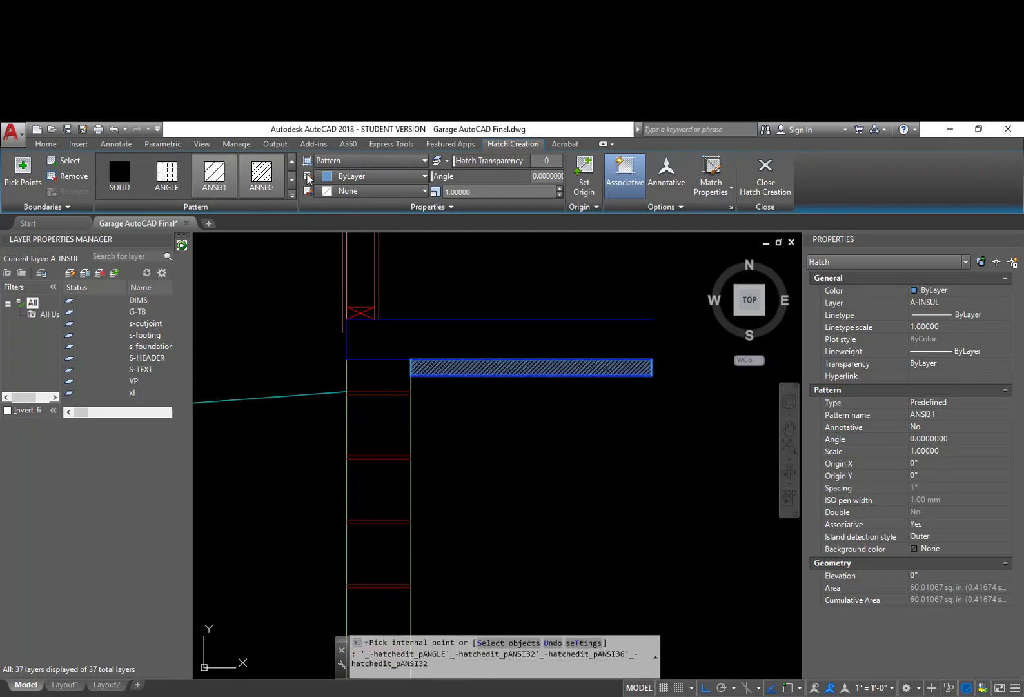
scroll(264, 187, "up", 1)
left_click(372, 161)
left_click(366, 215)
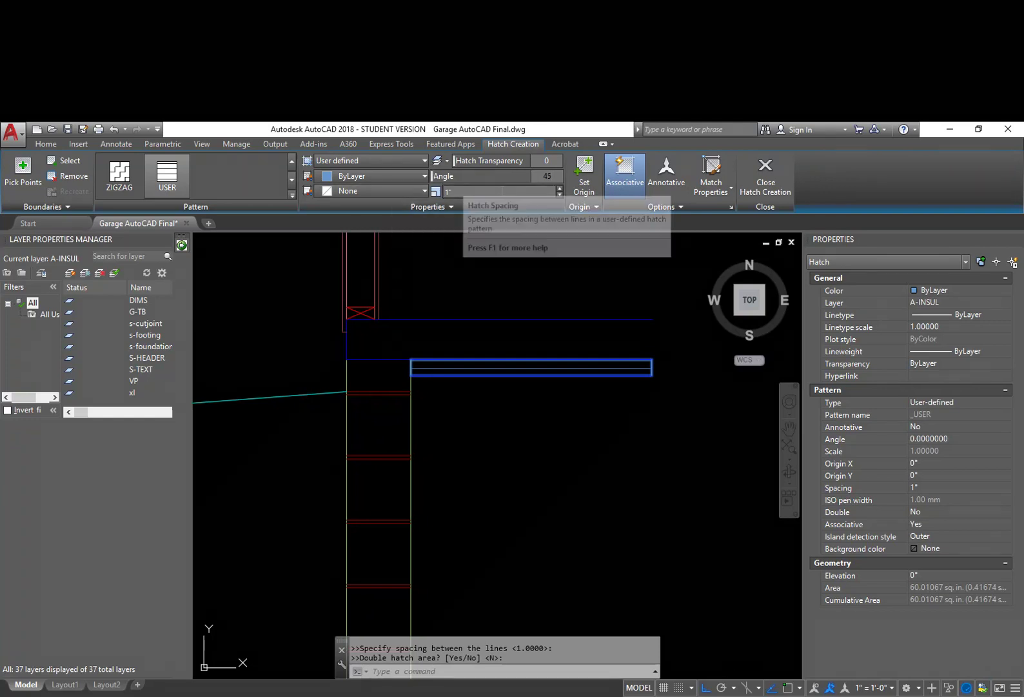
left_click(457, 207)
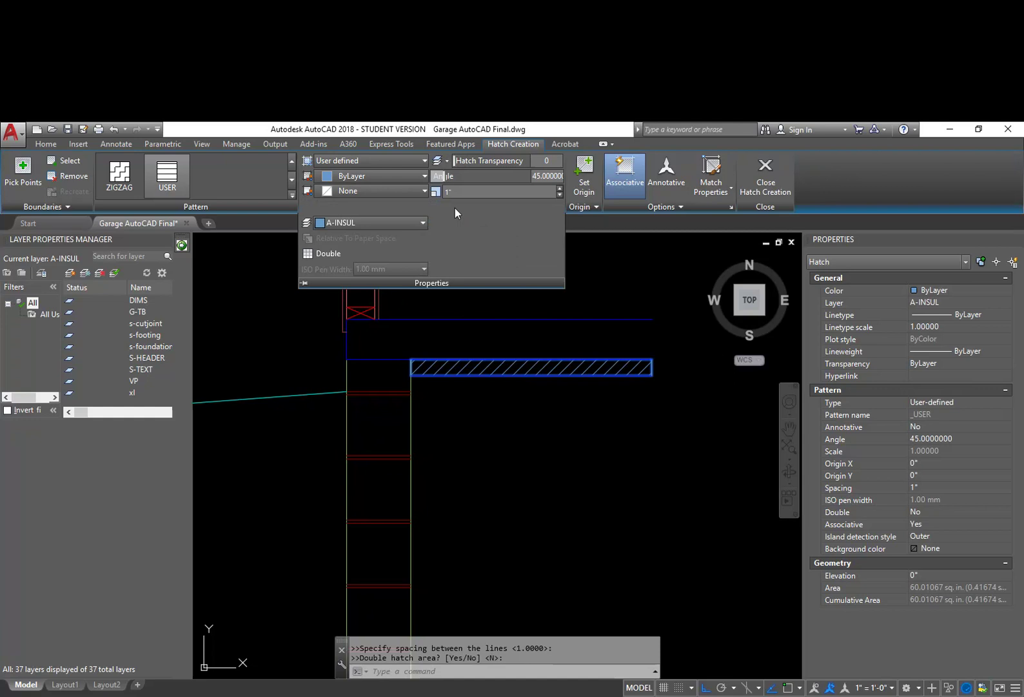
left_click(312, 256)
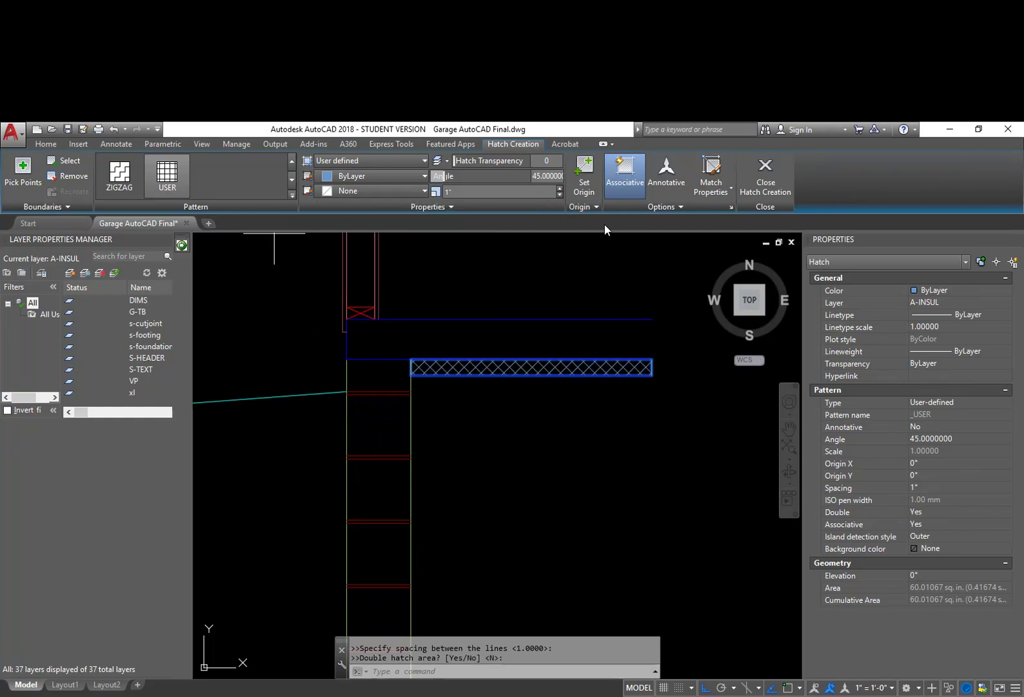
key("Escape")
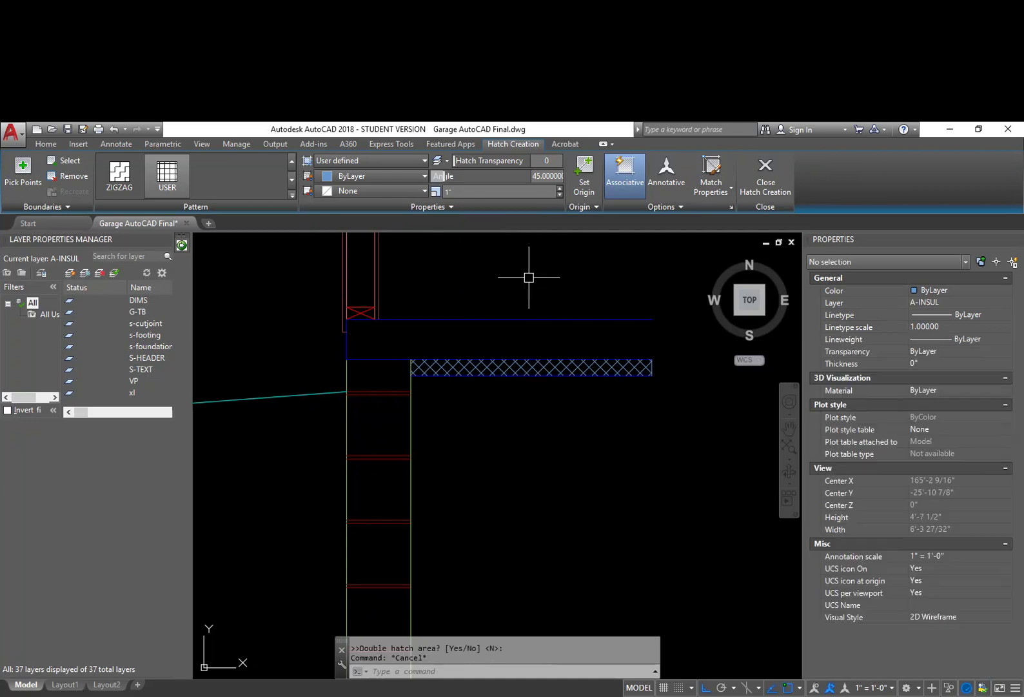
Step: Try 1 1/2" line spacing on the under-slab insulation hatch, then set it to 1 1/4"
left_click(517, 366)
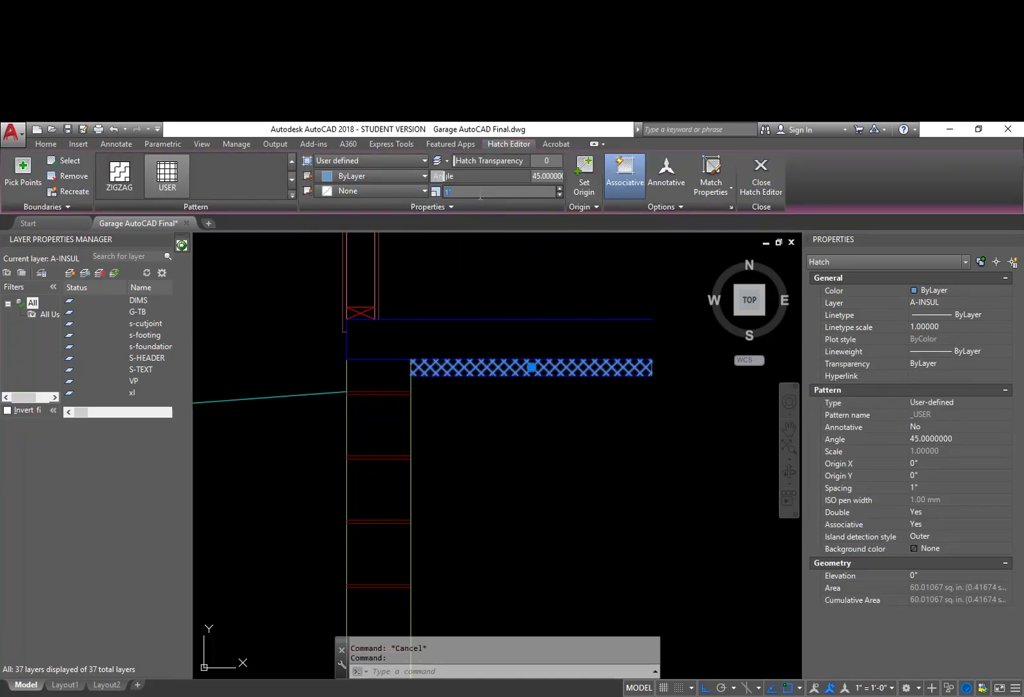
key("Return")
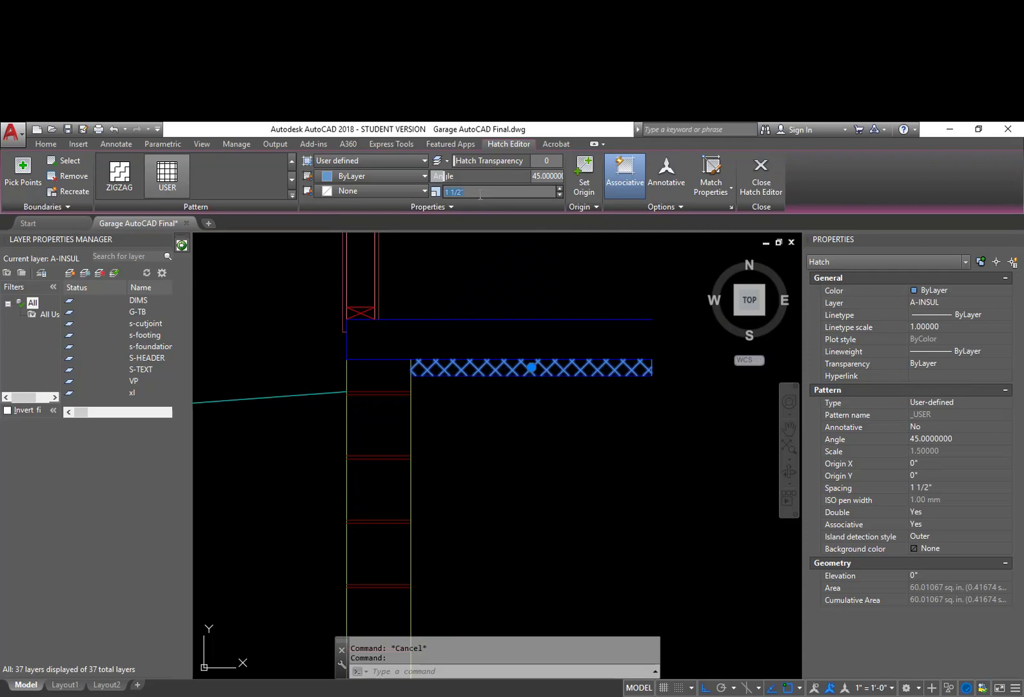
type("5")
key("Return")
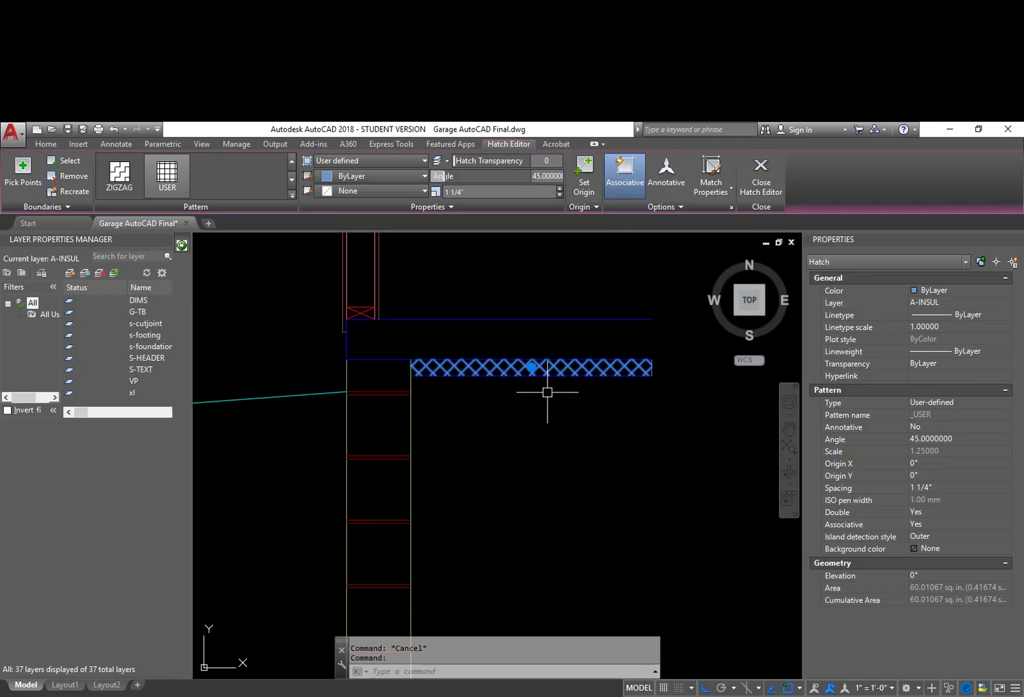
key("Escape")
scroll(545, 394, "up", 4)
scroll(537, 385, "down", 2)
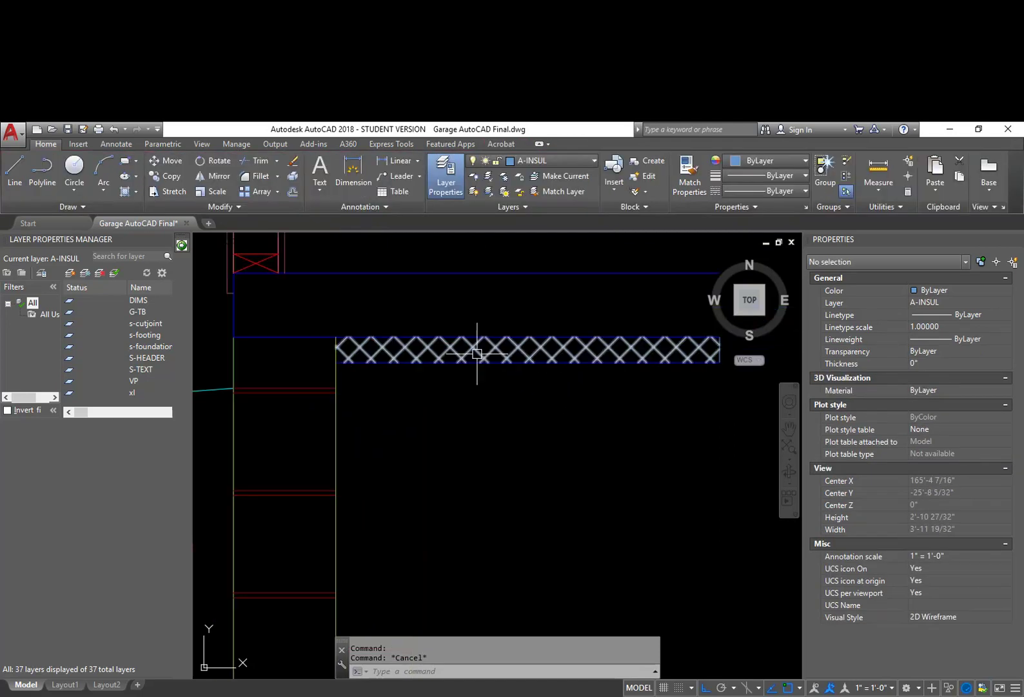
Step: Offset the inner face line of the foundation wall 2" toward the interior for the wall insulation
scroll(549, 464, "down", 4)
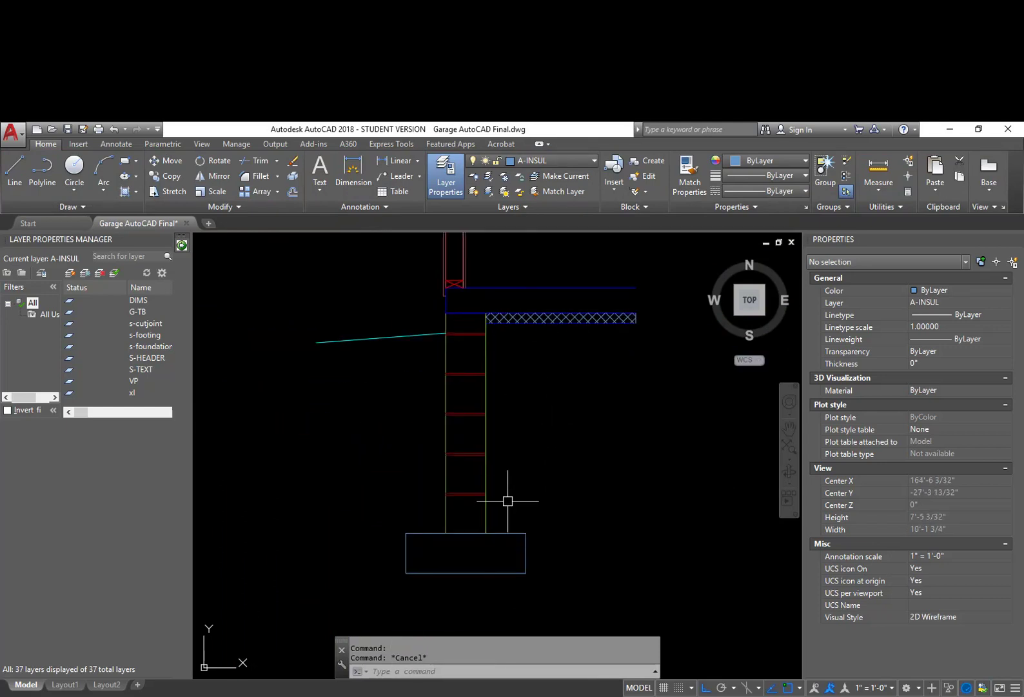
type("o")
key("Return")
type("2")
key("Return")
left_click(486, 400)
left_click(509, 342)
scroll(500, 325, "up", 5)
key("Escape")
Step: Trim the offset wall insulation line where it crosses the under-slab insulation, using the strip's lower edge as the cutting edge
type("tr")
key("Return")
left_click(491, 331)
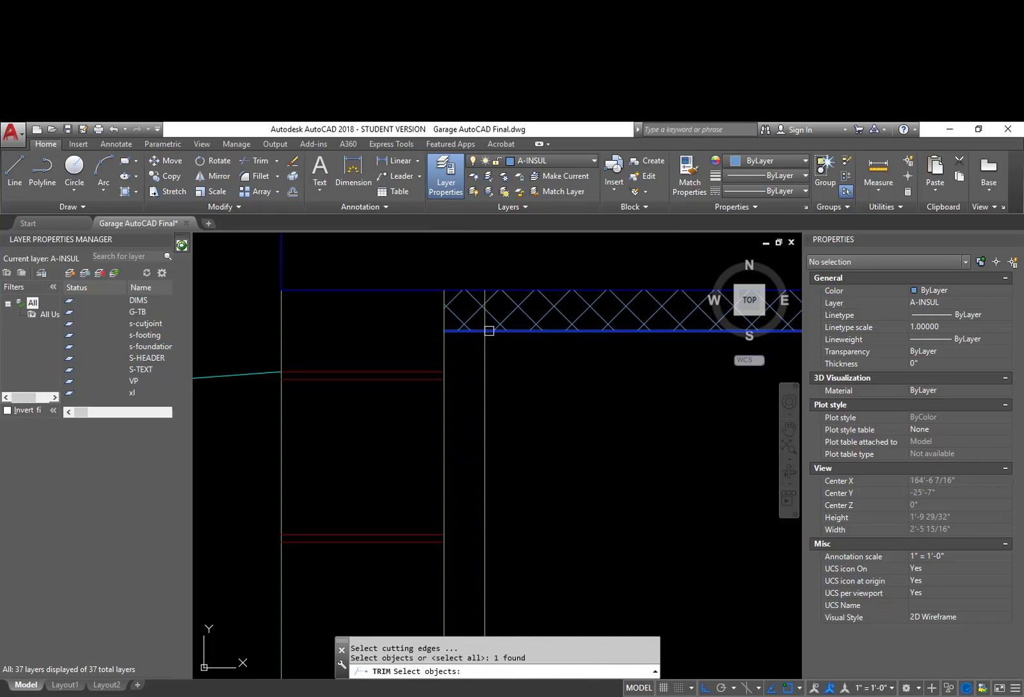
key("Return")
left_click(492, 363)
scroll(493, 363, "down", 5)
key("Return")
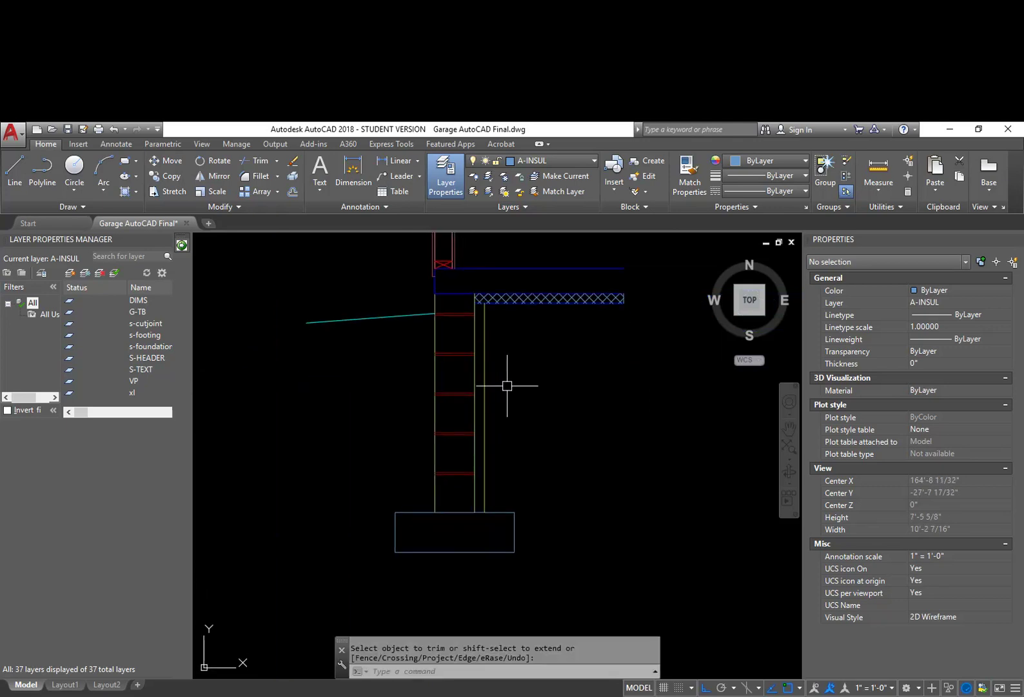
scroll(478, 314, "up", 4)
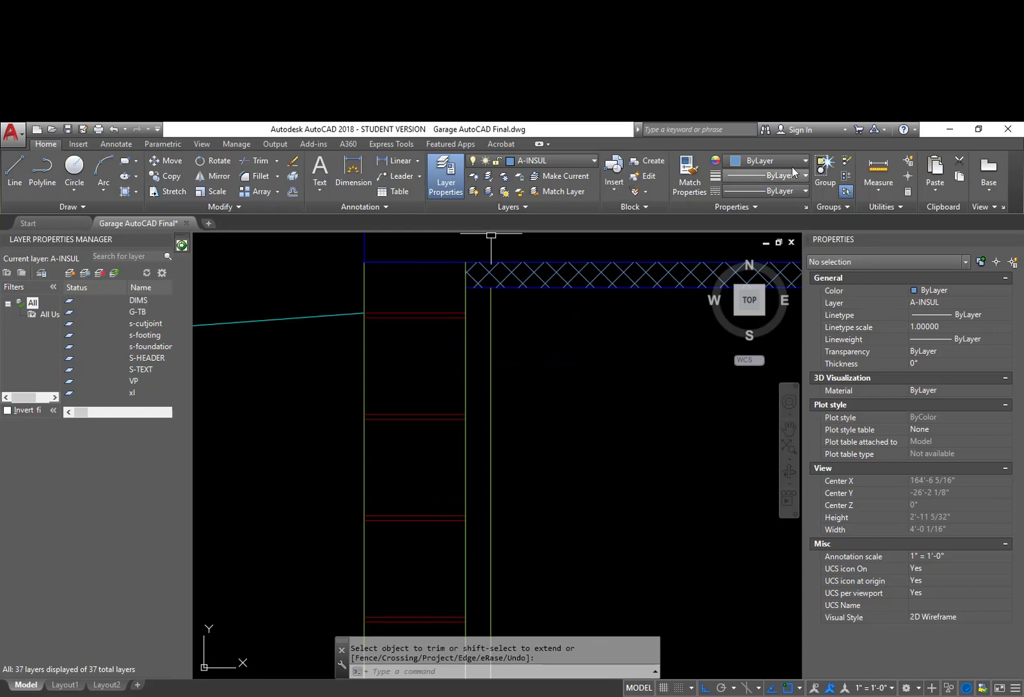
left_click(530, 278)
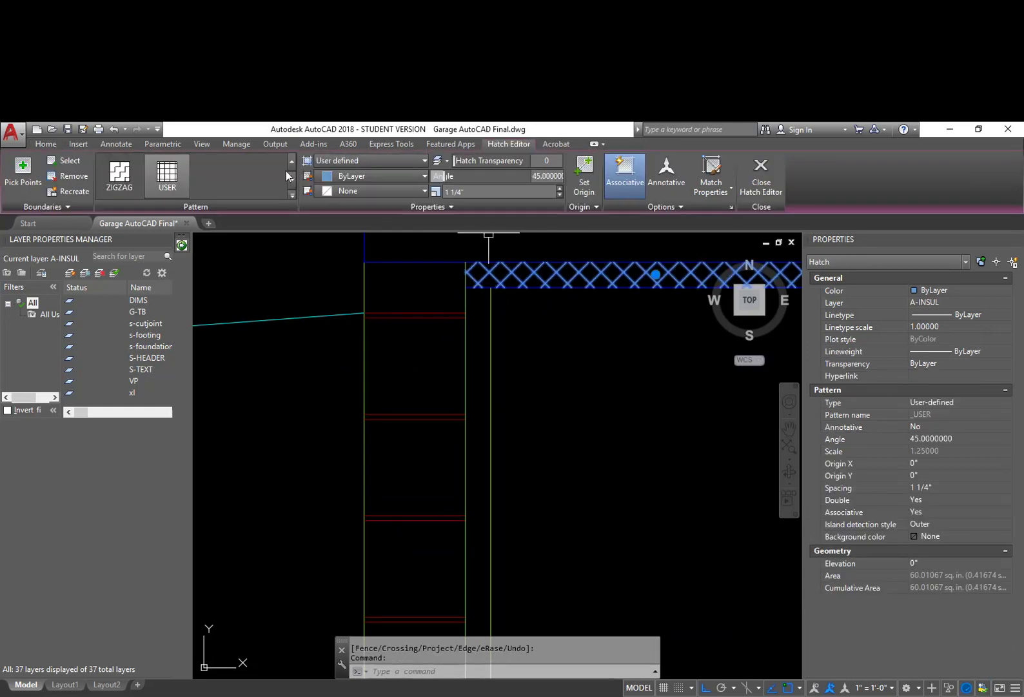
key("Escape")
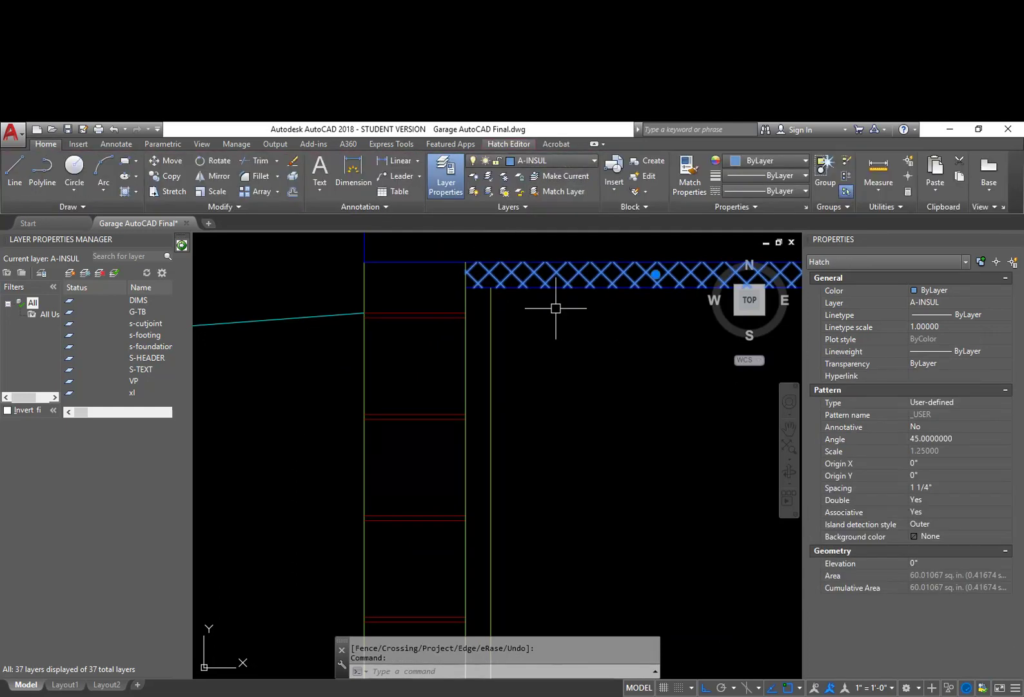
key("Escape")
middle_click_drag(521, 351, 534, 383)
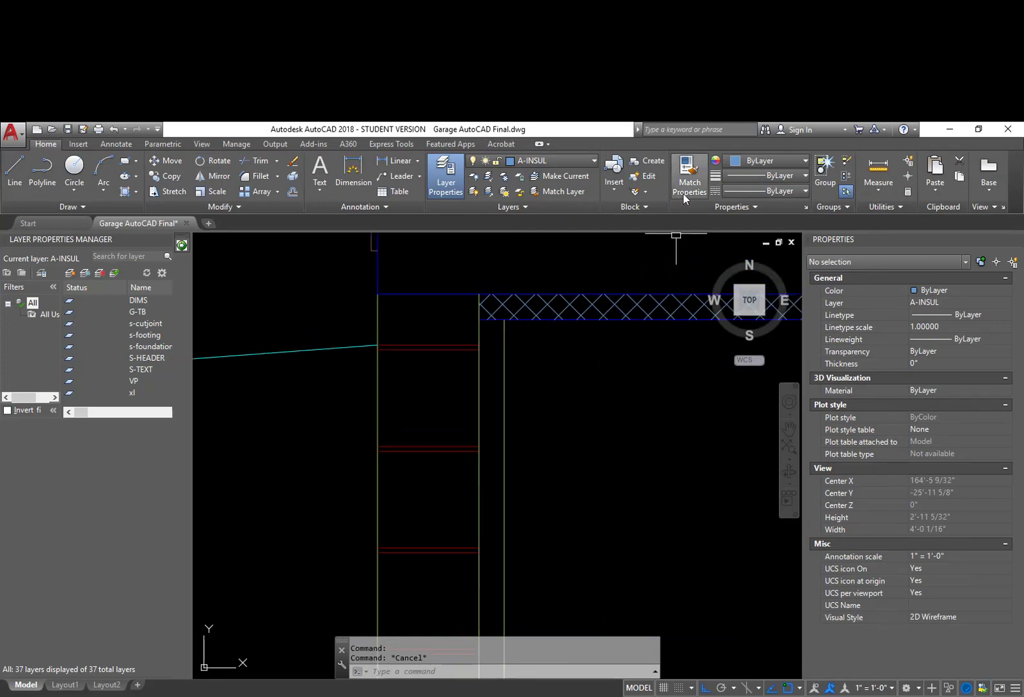
key("Escape")
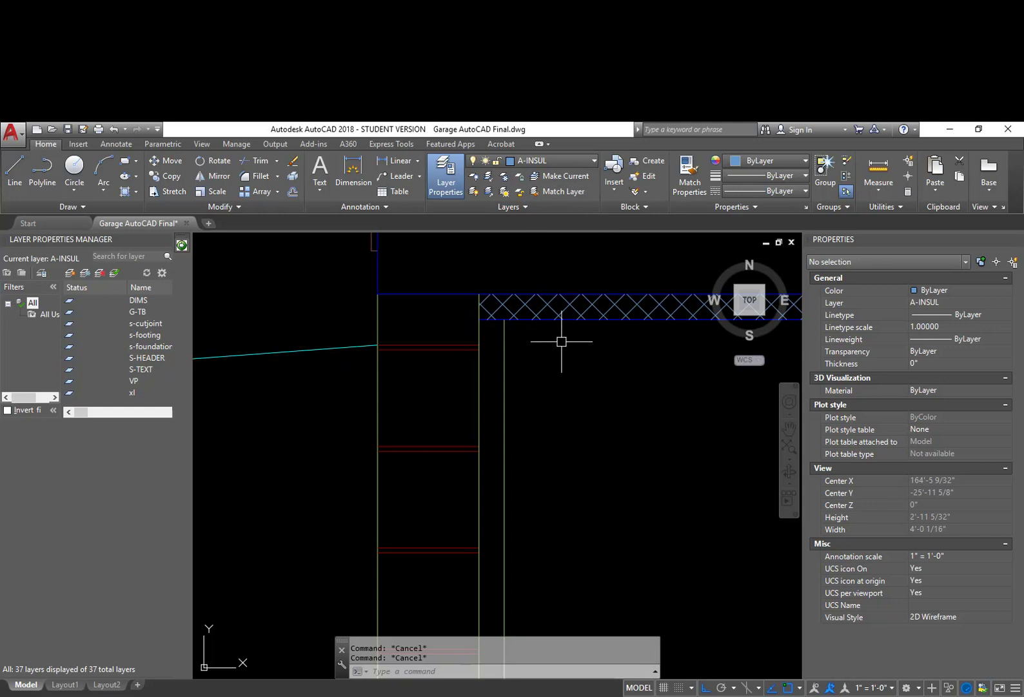
Step: Hatch the vertical insulation strip along the foundation wall with the same user-defined crosshatch
scroll(561, 349, "down", 4)
type("h")
key("Return")
left_click(546, 441)
key("Return")
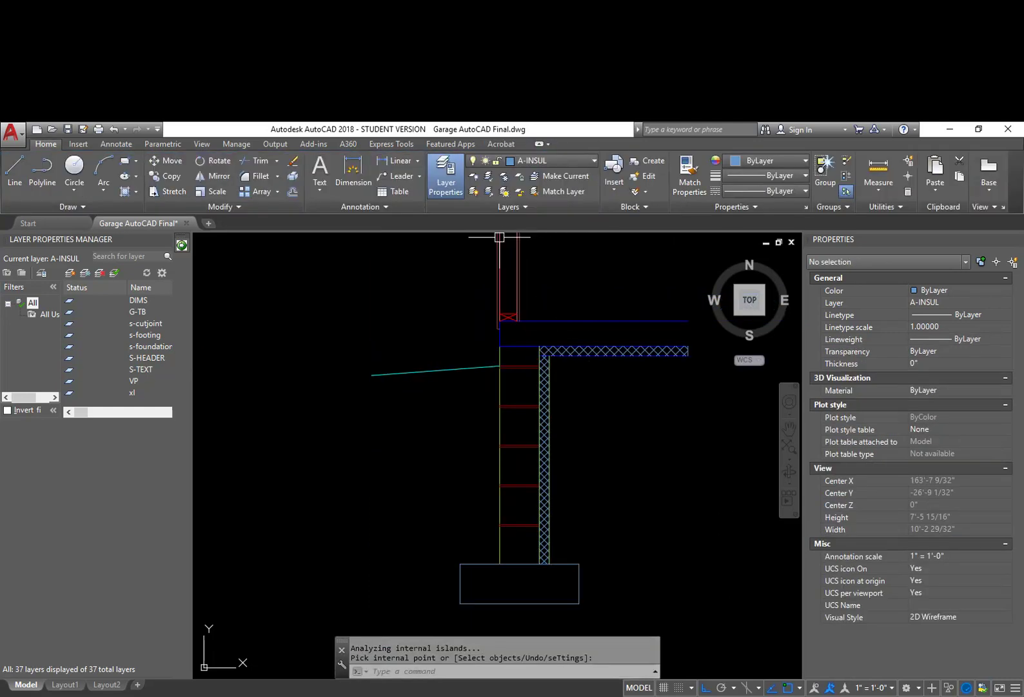
Step: Match the properties of the under-slab insulation hatch onto the vertical insulation strip along the foundation wall
left_click(688, 183)
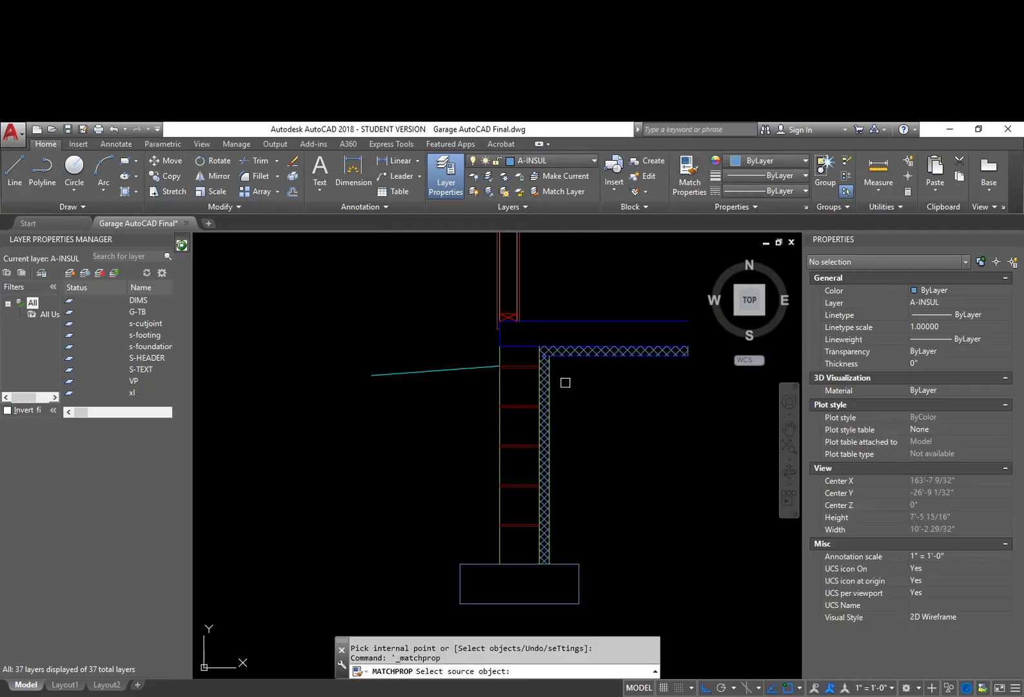
scroll(563, 387, "up", 4)
left_click(541, 357)
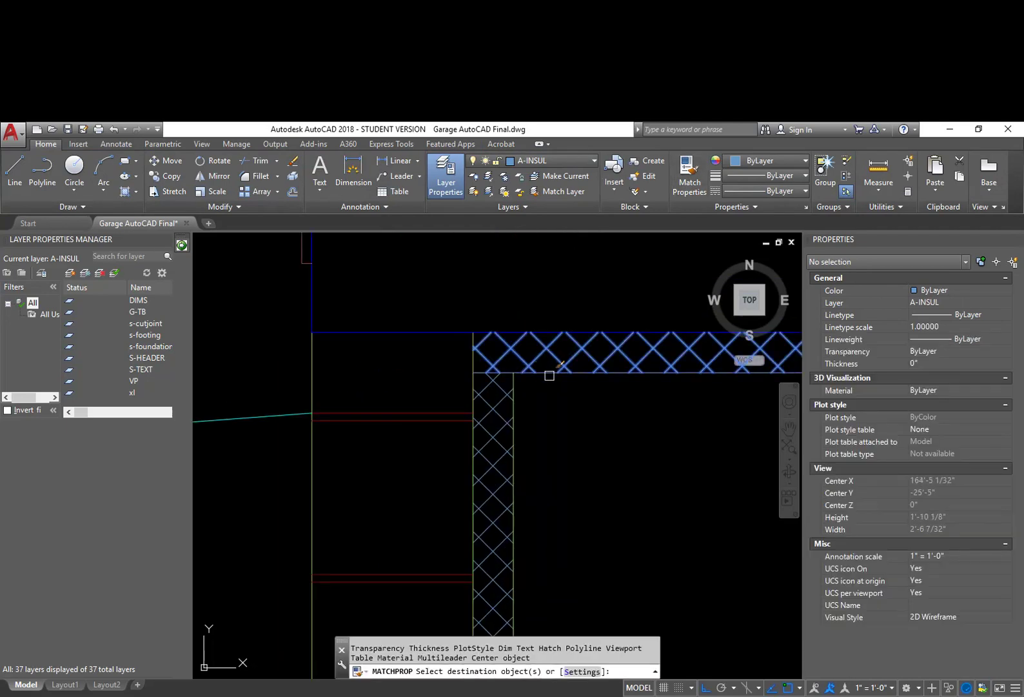
left_click(516, 403)
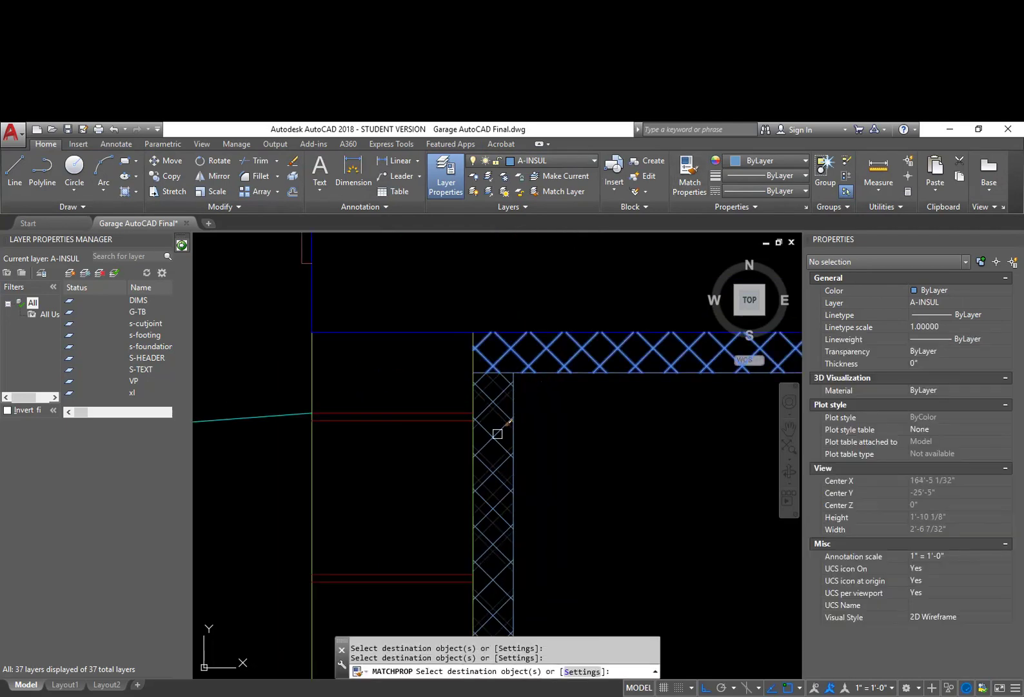
key("Return")
scroll(542, 445, "down", 5)
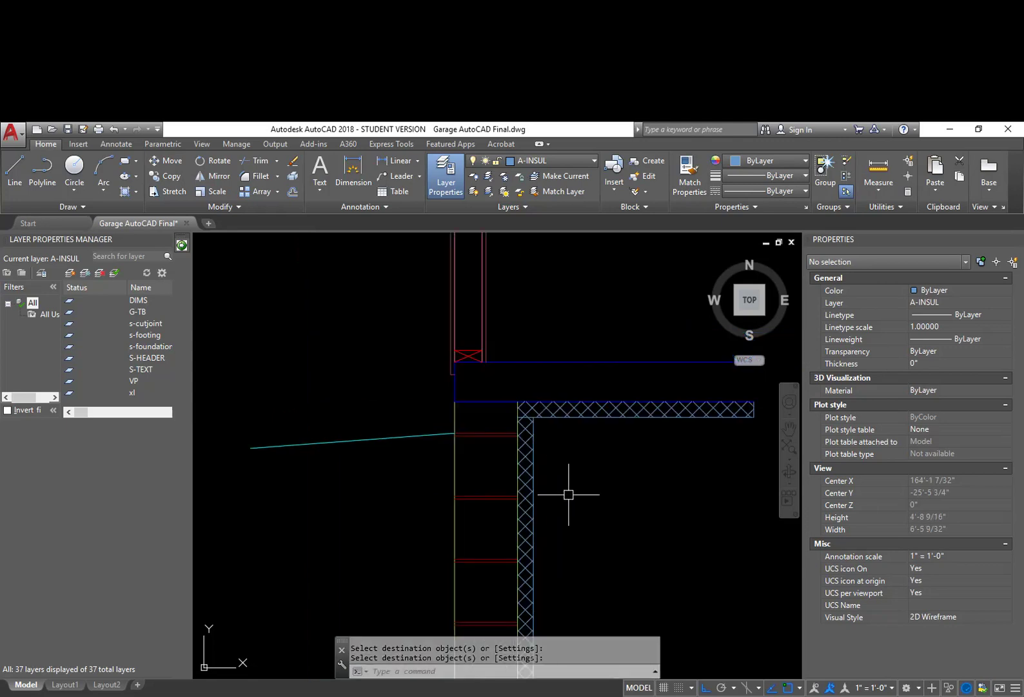
Step: Make a new current layer named A-INSUL-ROCK for the stud wall insulation
scroll(545, 432, "down", 3)
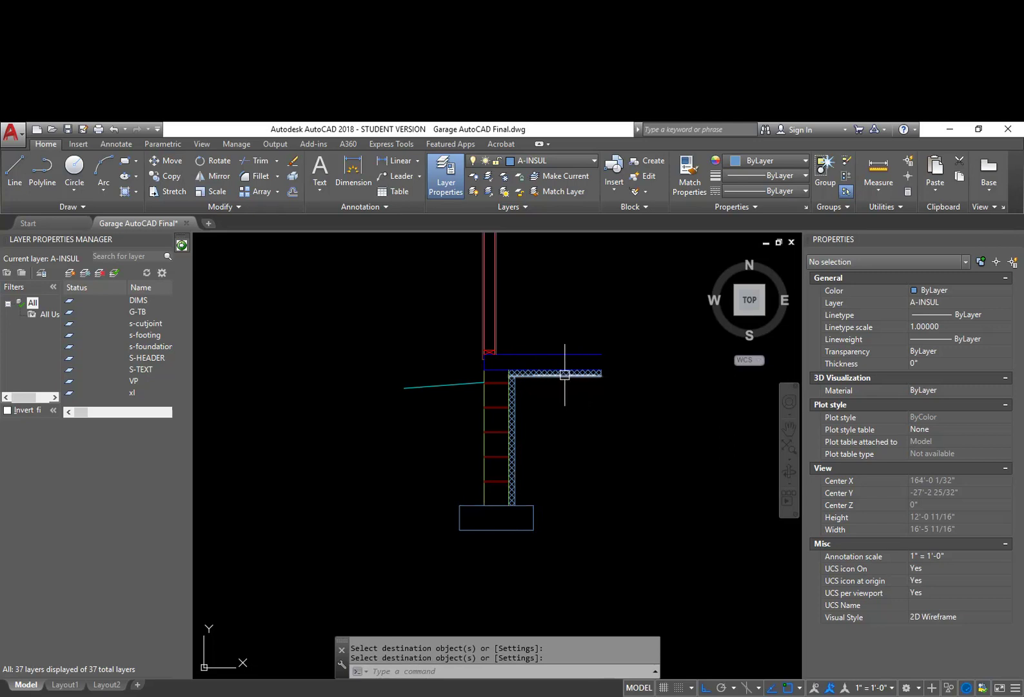
mouse_move(544, 378)
middle_mouse_down()
mouse_move(649, 366)
mouse_move(634, 338)
mouse_move(638, 374)
middle_mouse_up()
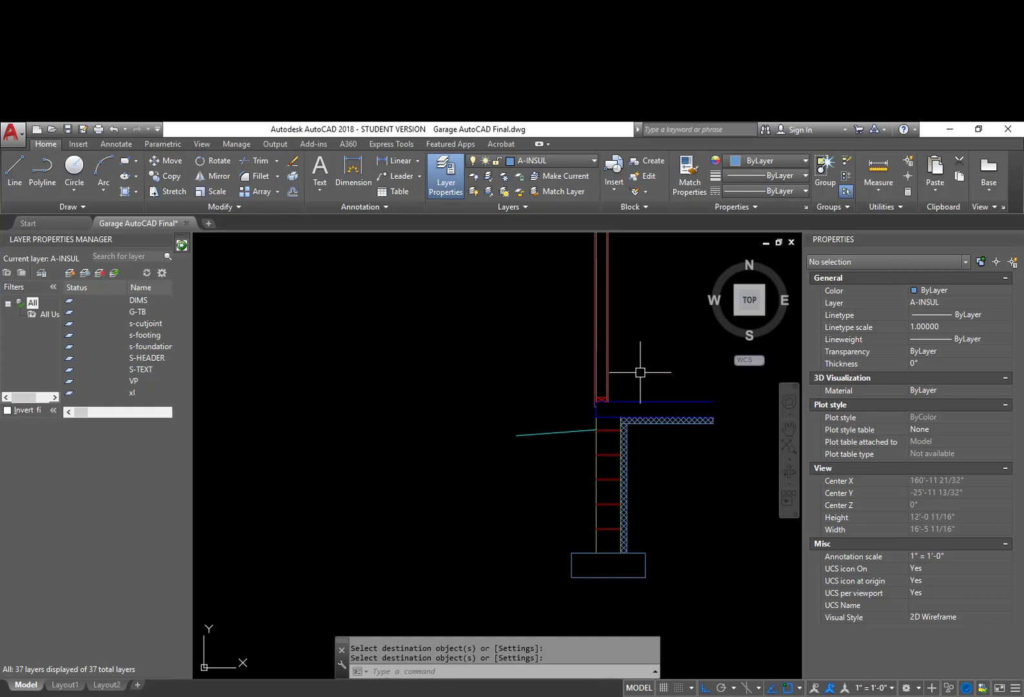
mouse_move(637, 379)
middle_mouse_down()
mouse_move(650, 487)
mouse_move(580, 582)
middle_mouse_up()
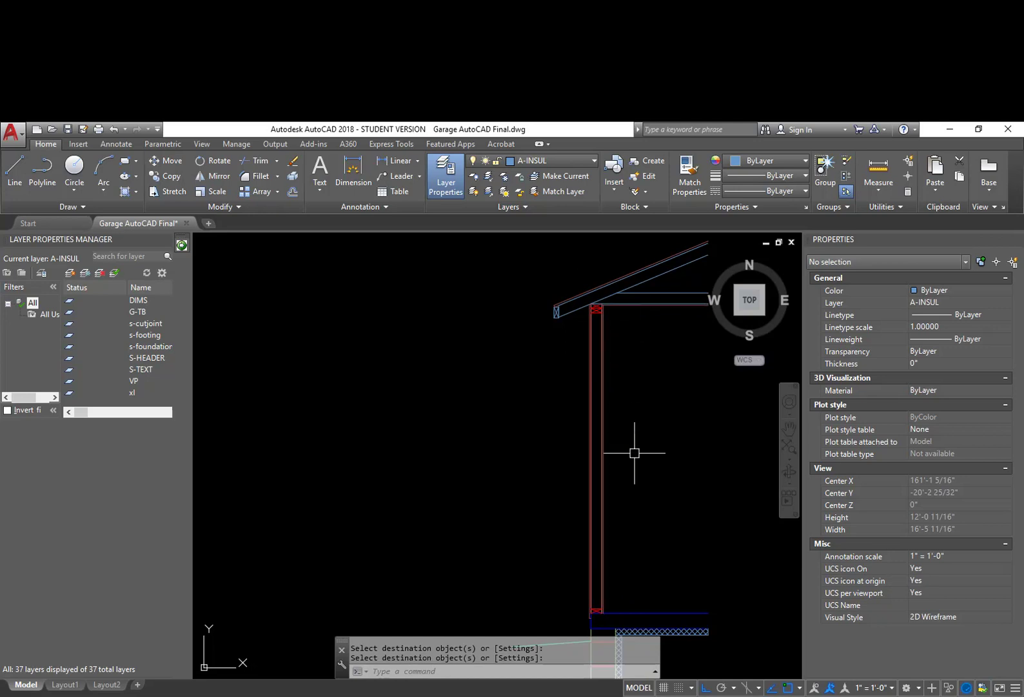
middle_click_drag(634, 431, 629, 394)
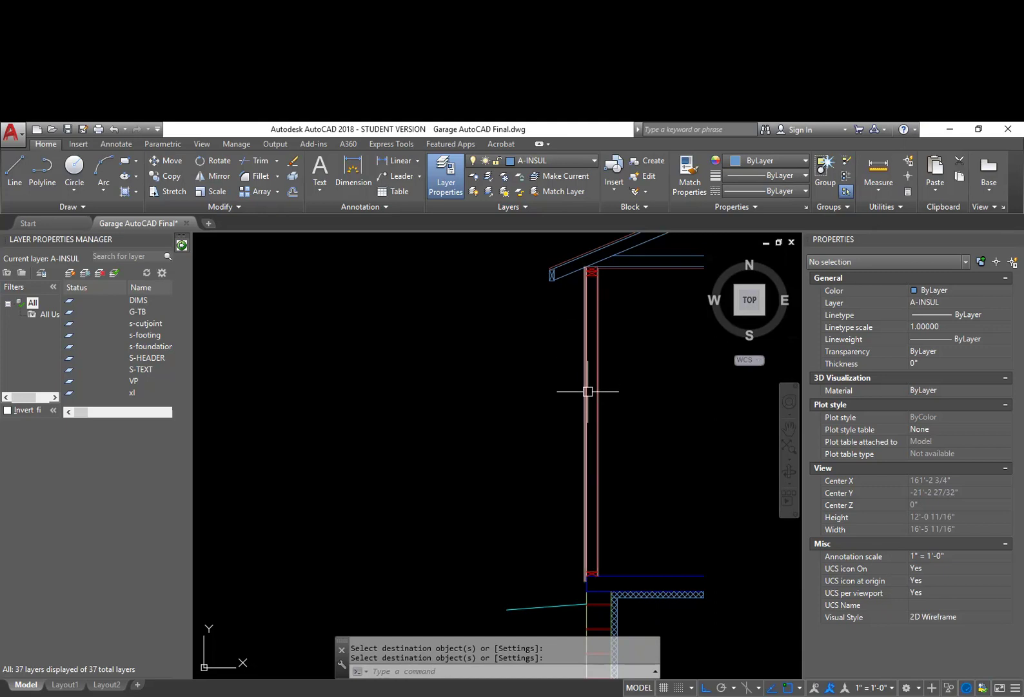
mouse_move(588, 391)
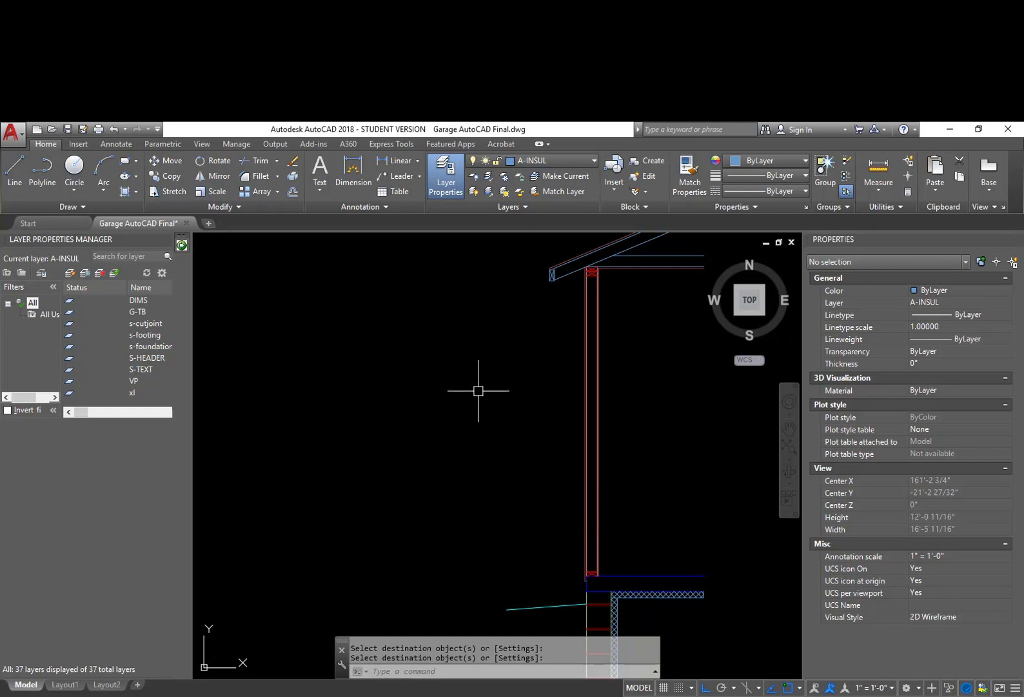
key("Escape")
type("-la")
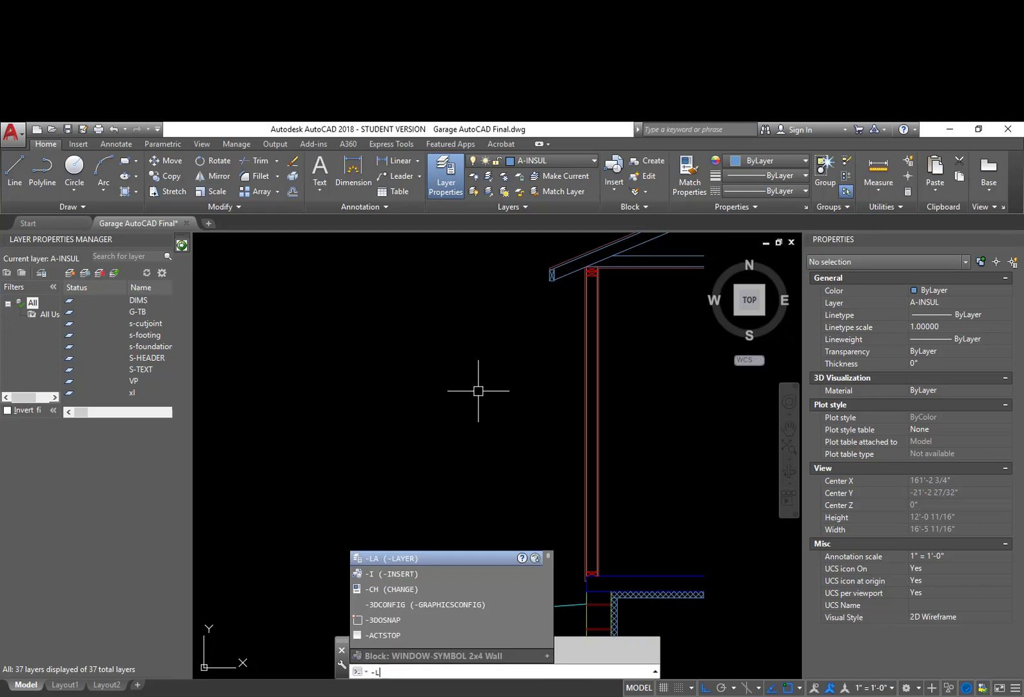
key("Return")
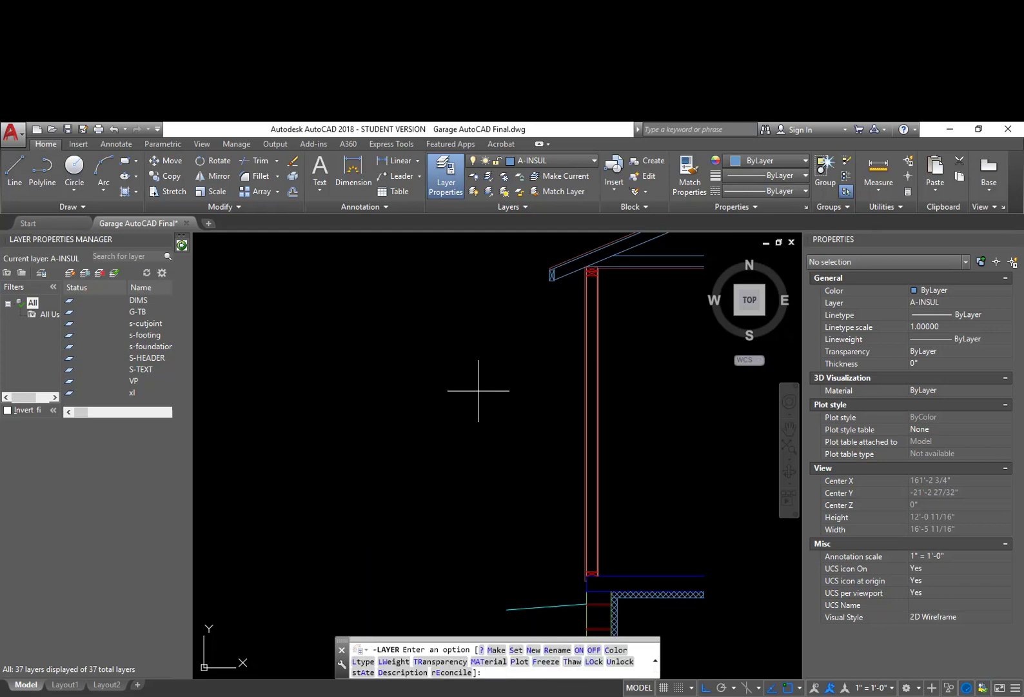
key("Return")
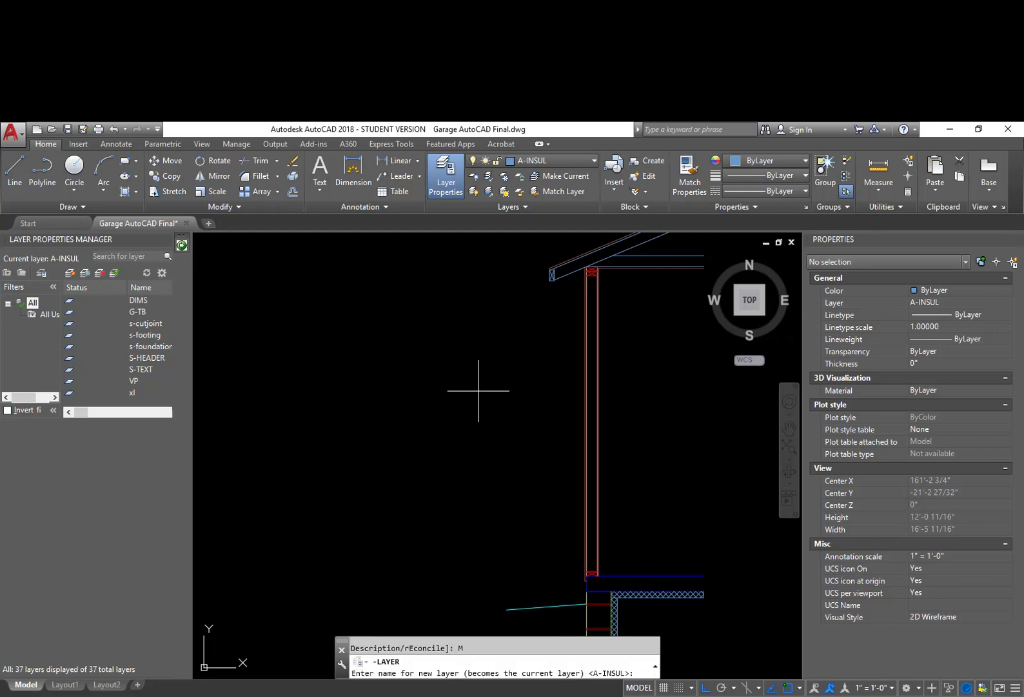
type("A-INSUL-ROCK")
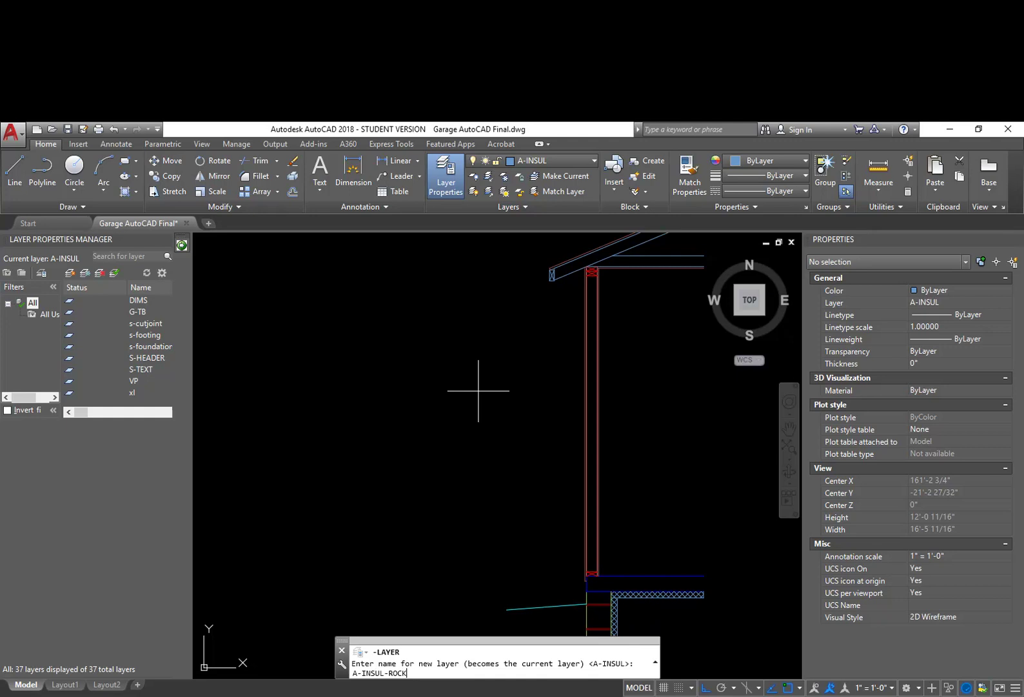
key("Return")
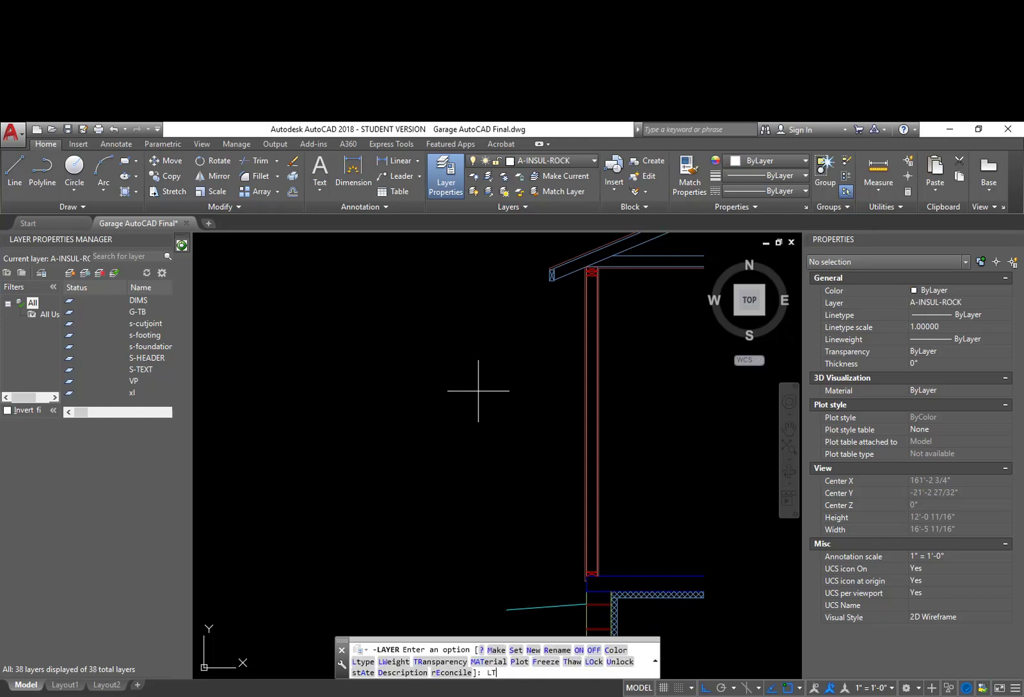
Step: Assign the BATTING linetype to the A-INSUL-ROCK layer
key("Return")
type("BATTING")
key("Return")
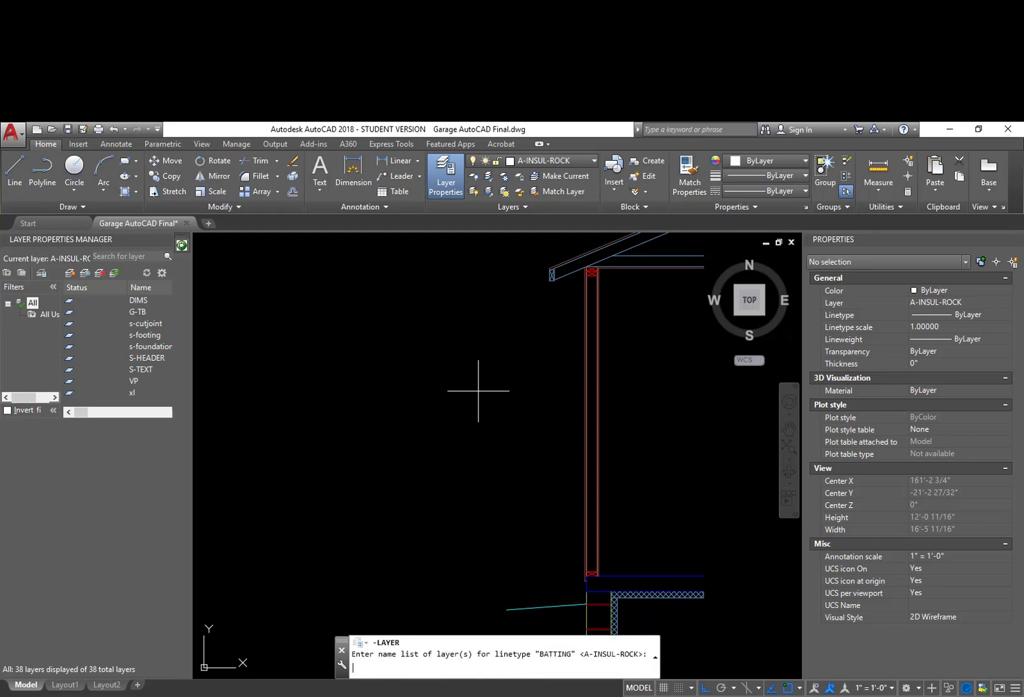
key("Return")
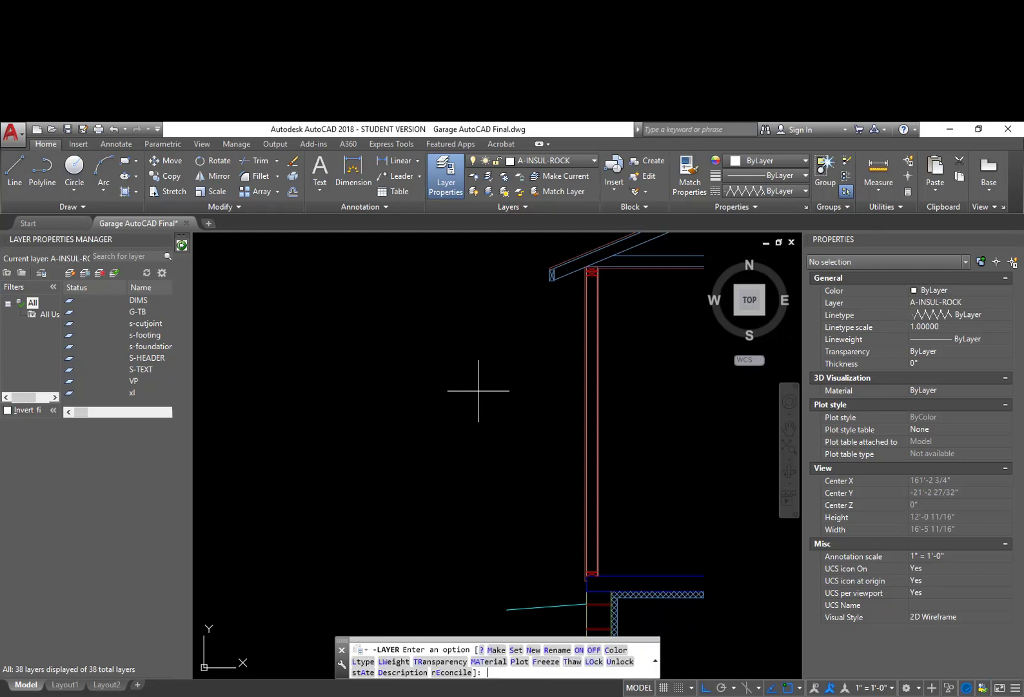
key("Return")
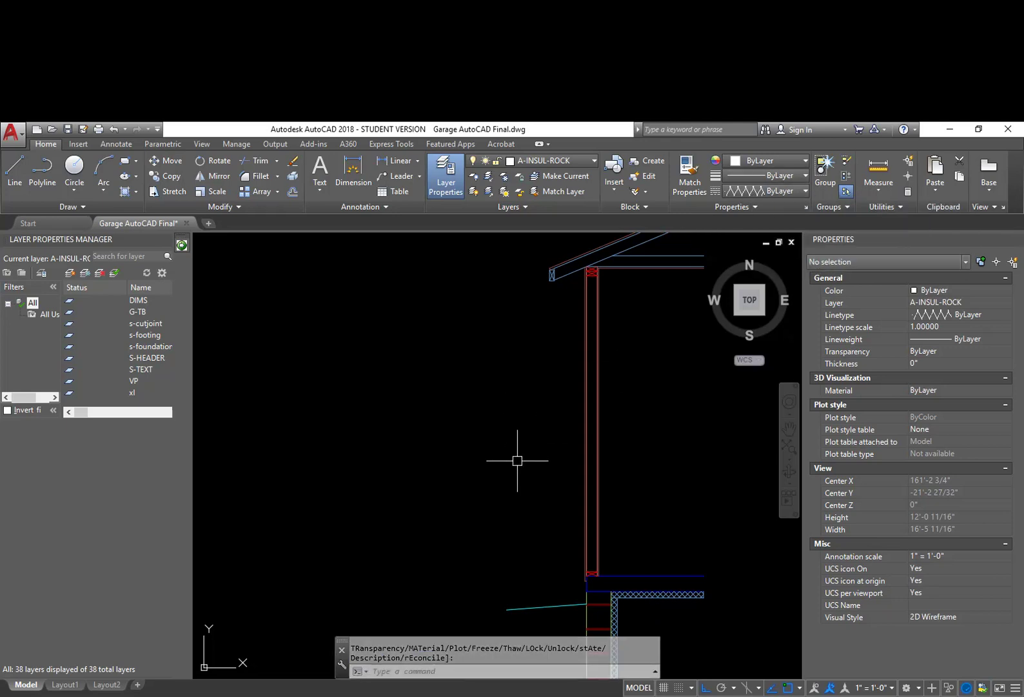
Step: Draw a vertical batting line about 12' long in the empty space outside the wall section
scroll(471, 464, "down", 2)
type("l")
key("Return")
left_click(393, 549)
left_click(433, 280)
key("Escape")
key("Escape")
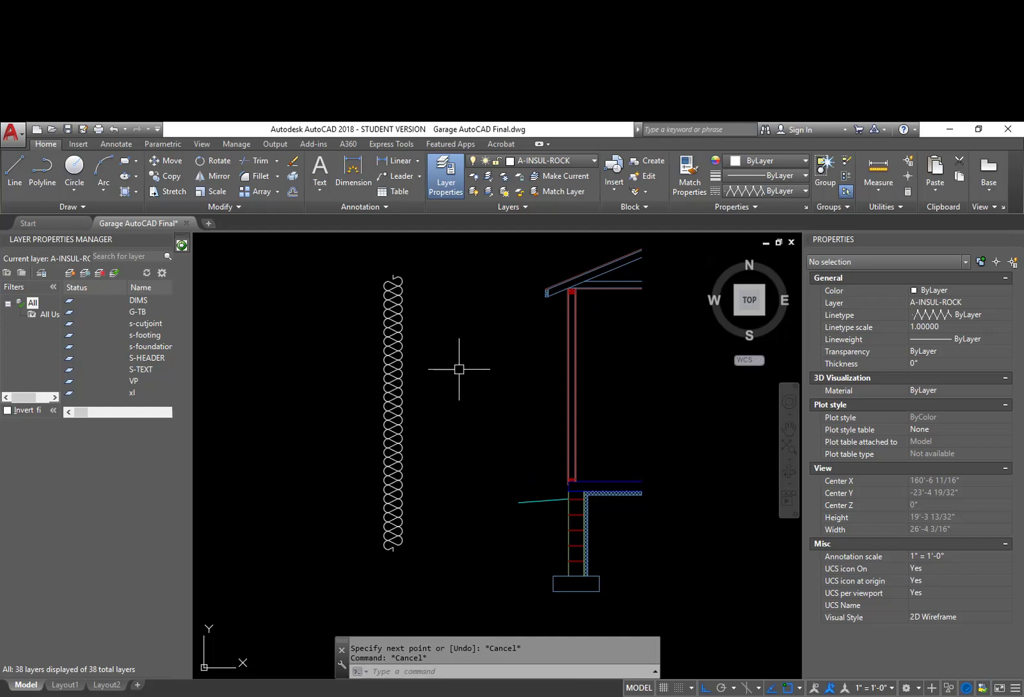
Step: Set the colour of the A-INSUL-ROCK layer to 14
type("-la")
key("Return")
type("c")
key("Return")
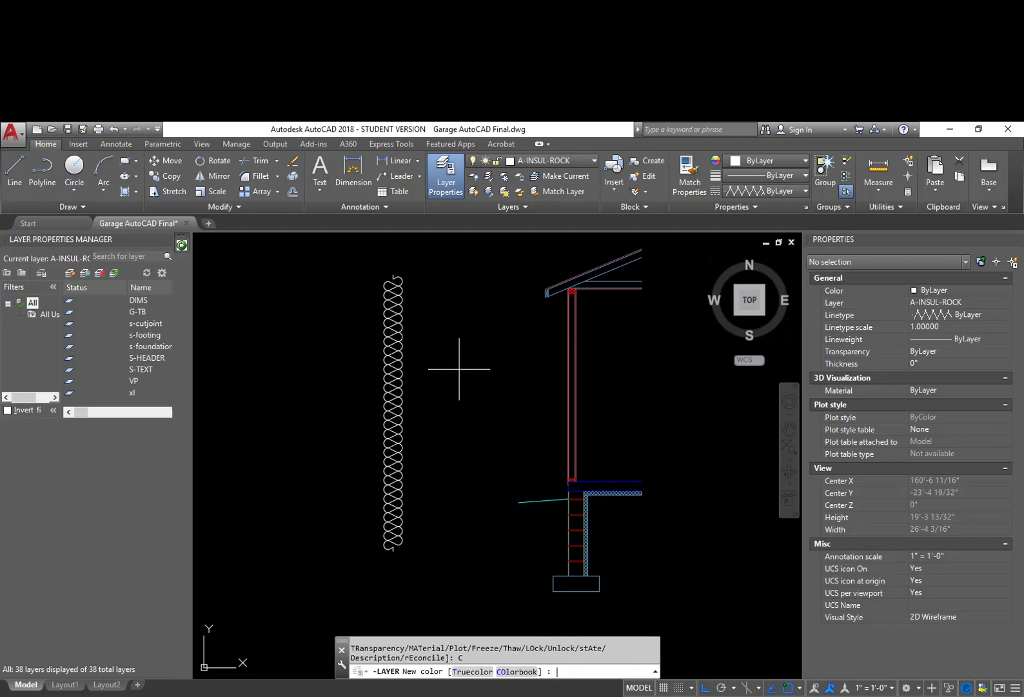
type("14")
key("Return")
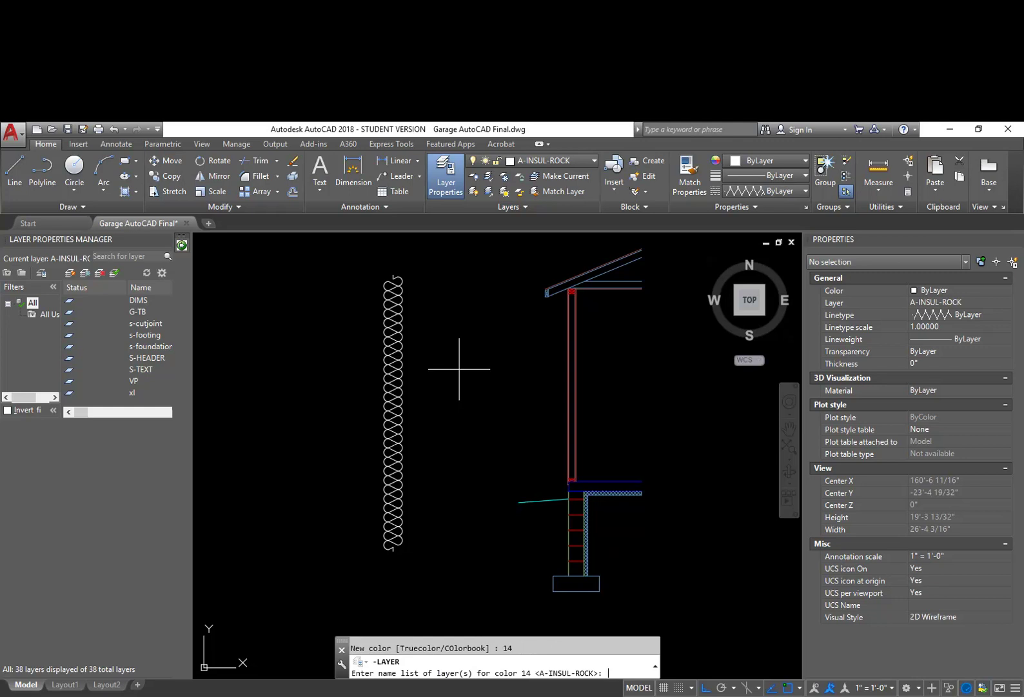
key("Return")
key("Escape")
key("Escape")
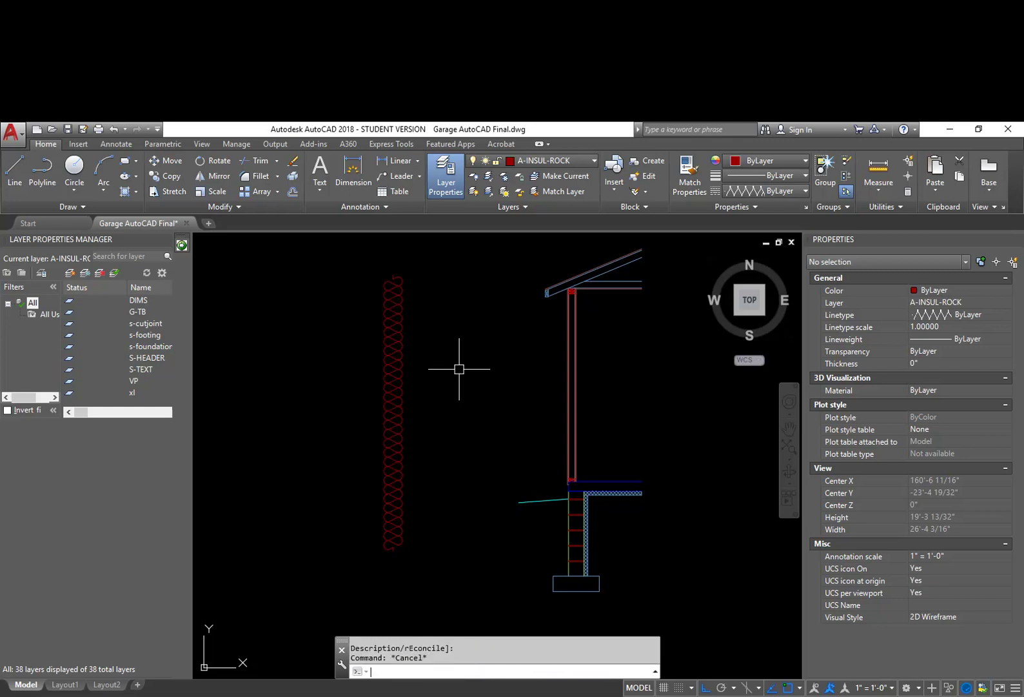
Step: Move the batting line by its lower endpoint to the midpoint of the bottom plate's upper edge in the stud wall
type("m")
key("Return")
left_click(444, 409)
left_click(376, 371)
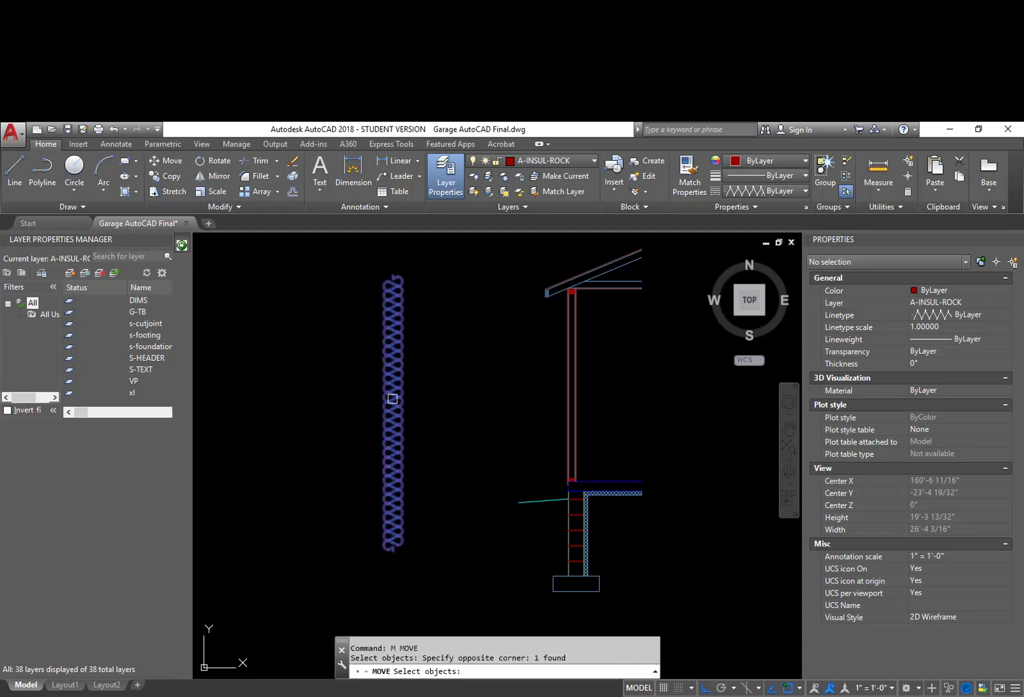
key("Return")
left_click(392, 550)
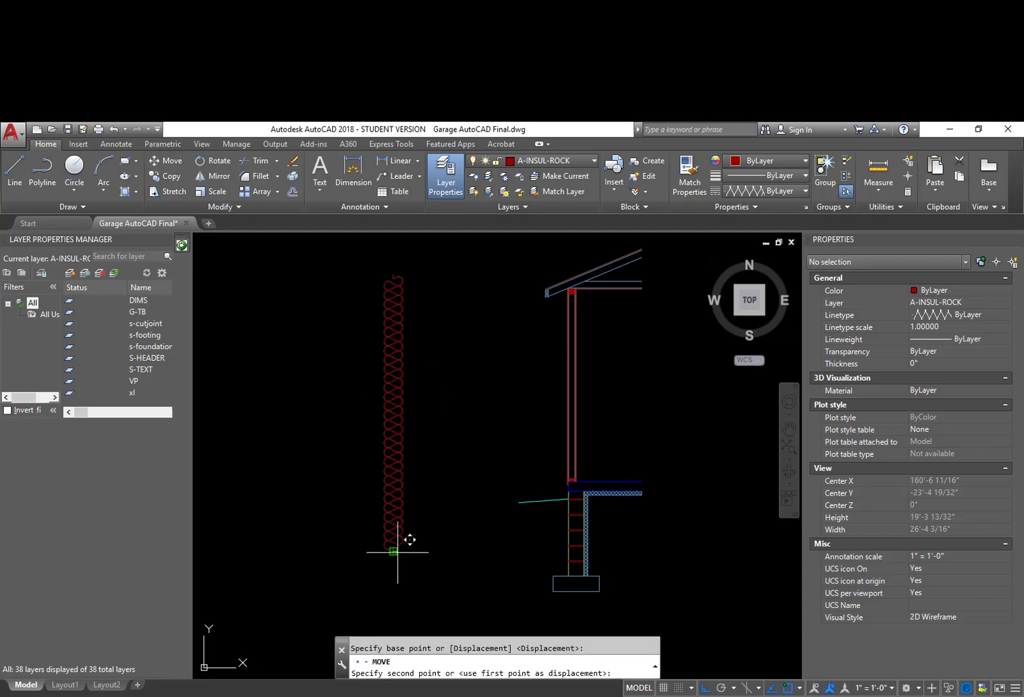
scroll(572, 479, "up", 8)
scroll(583, 467, "up", 4)
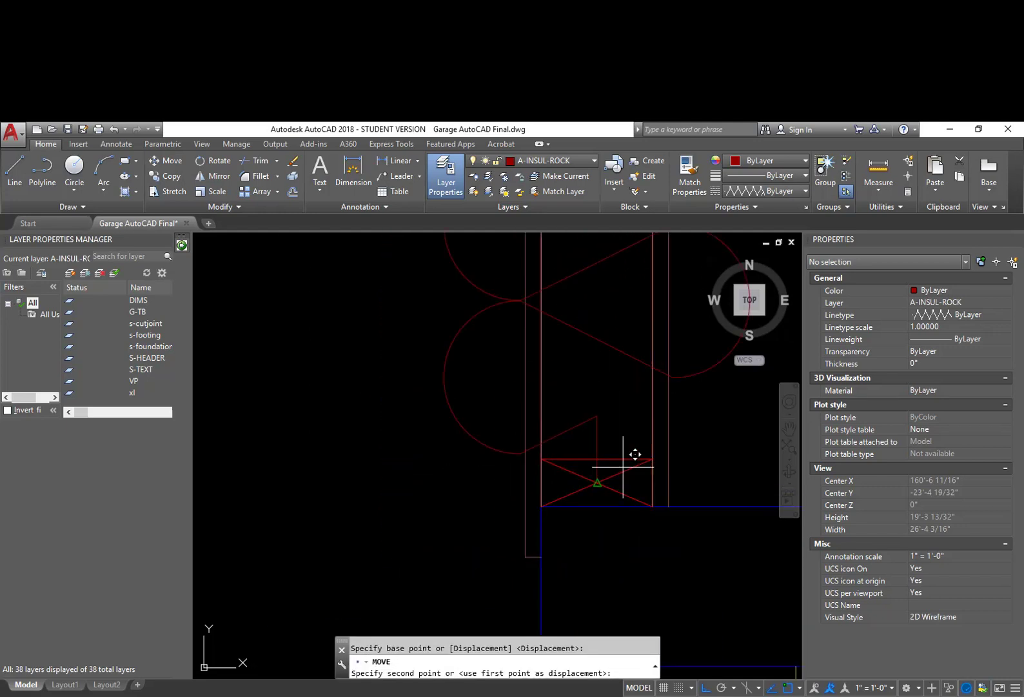
left_click(608, 457)
scroll(660, 483, "down", 5)
scroll(659, 483, "down", 4)
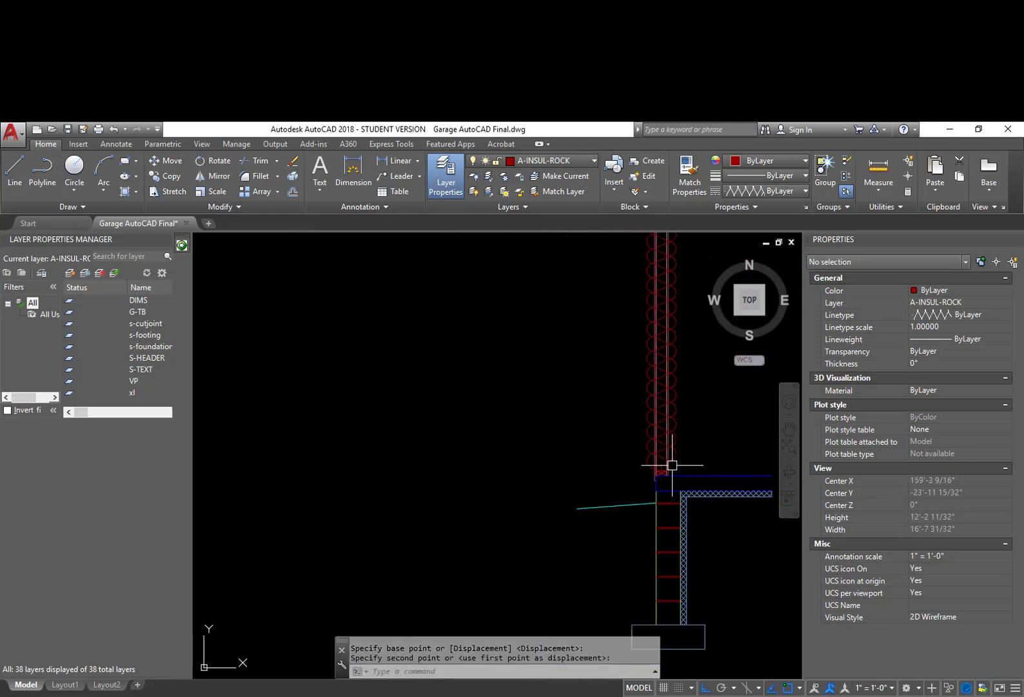
Step: Stretch the batting line's upper end down to the midpoint of the top plate's underside
middle_click_drag(668, 420, 665, 524)
middle_click_drag(632, 362, 596, 488)
left_click(604, 342)
left_click(603, 267)
scroll(604, 385, "up", 5)
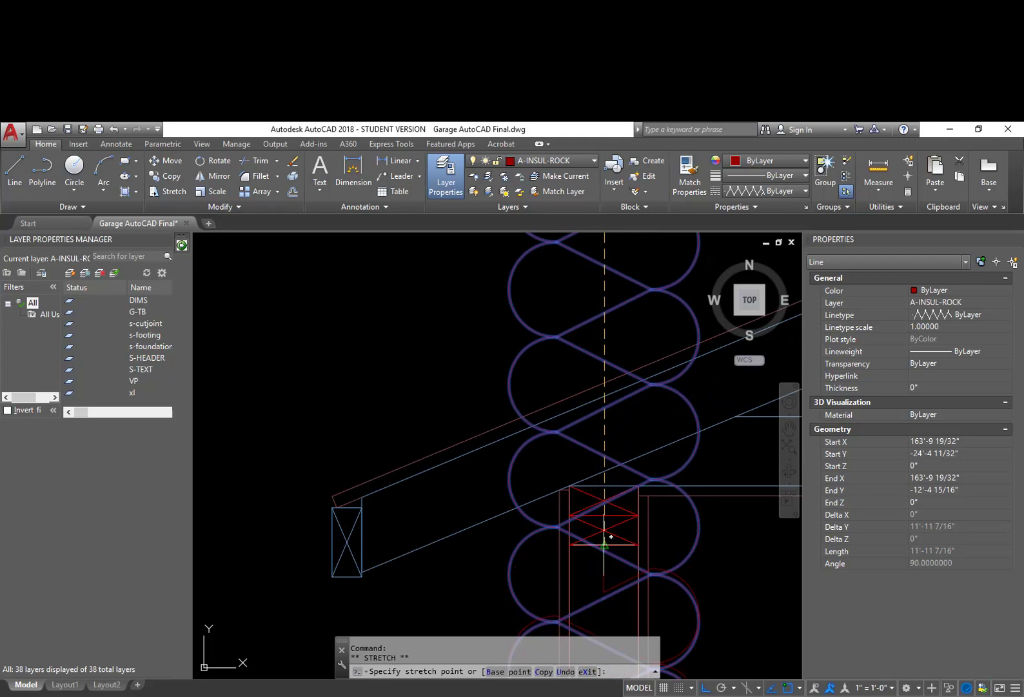
left_click(601, 545)
scroll(601, 544, "down", 4)
middle_click_drag(613, 571, 637, 402)
key("Escape")
Step: Try linetype scales of 0.5, 0.4 and 0.3 on the batting line in the stud wall
scroll(635, 478, "down", 4)
middle_click_drag(652, 529, 645, 453)
middle_click_drag(660, 568, 643, 465)
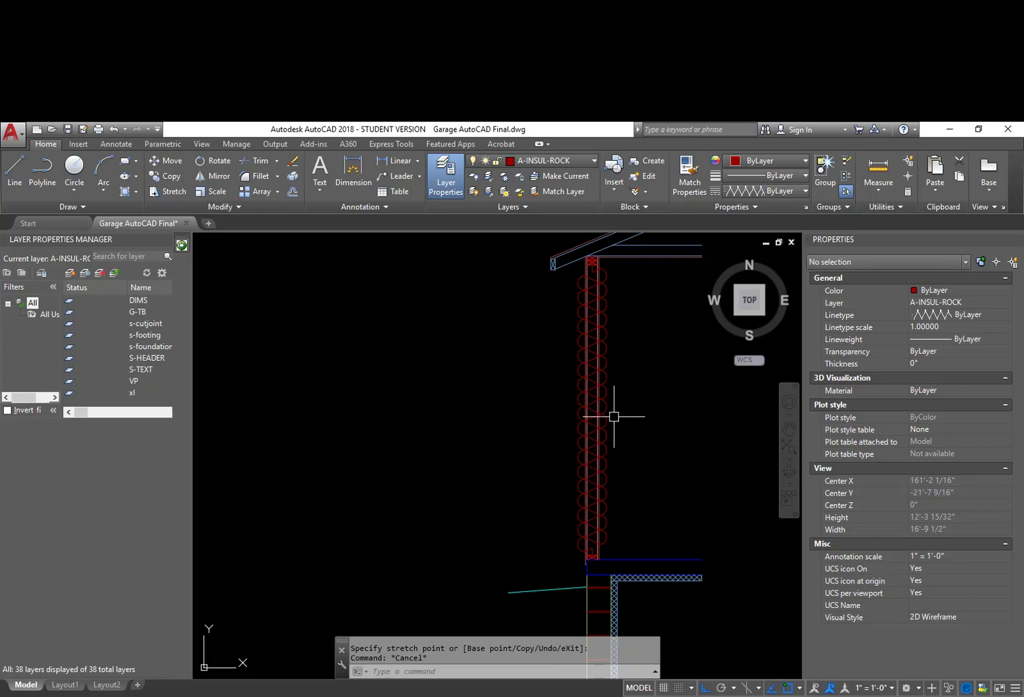
left_click(594, 408)
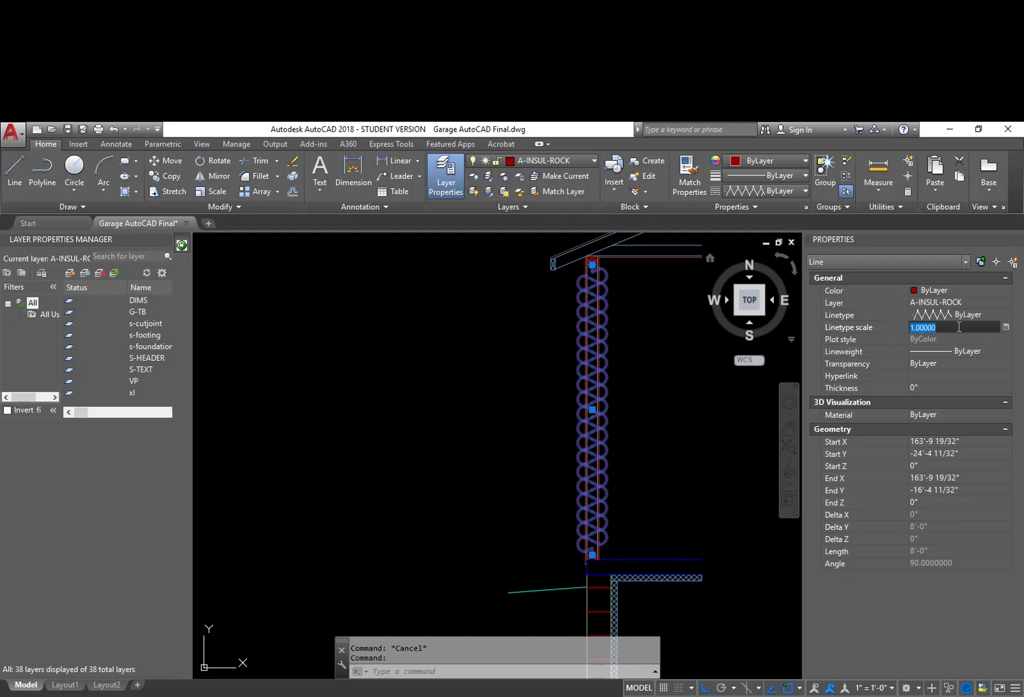
type(".5")
key("Return")
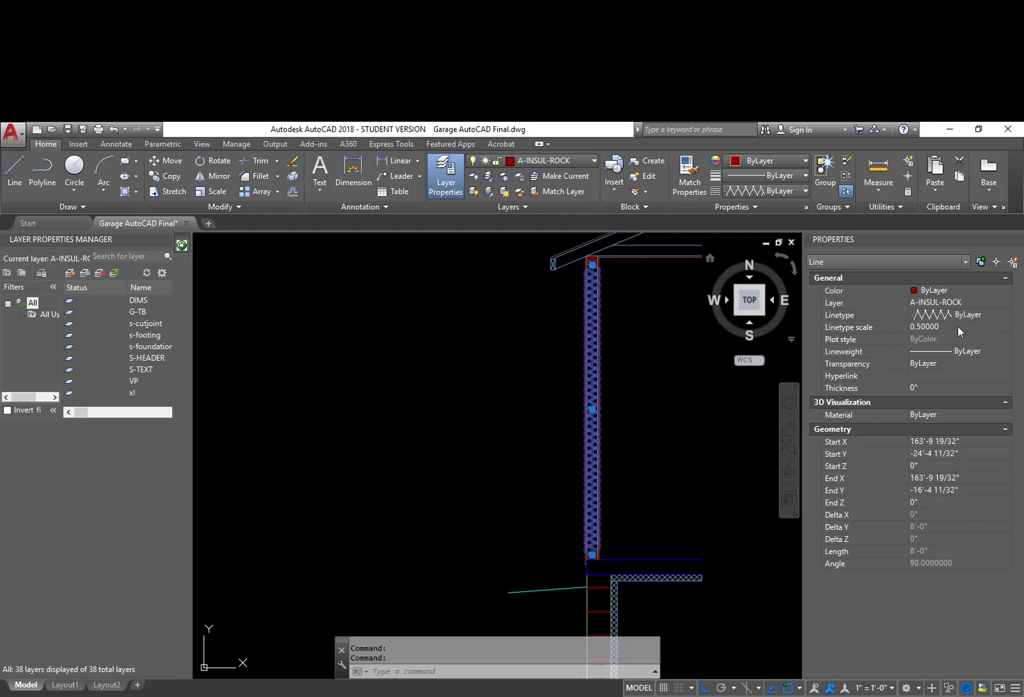
scroll(625, 303, "up", 4)
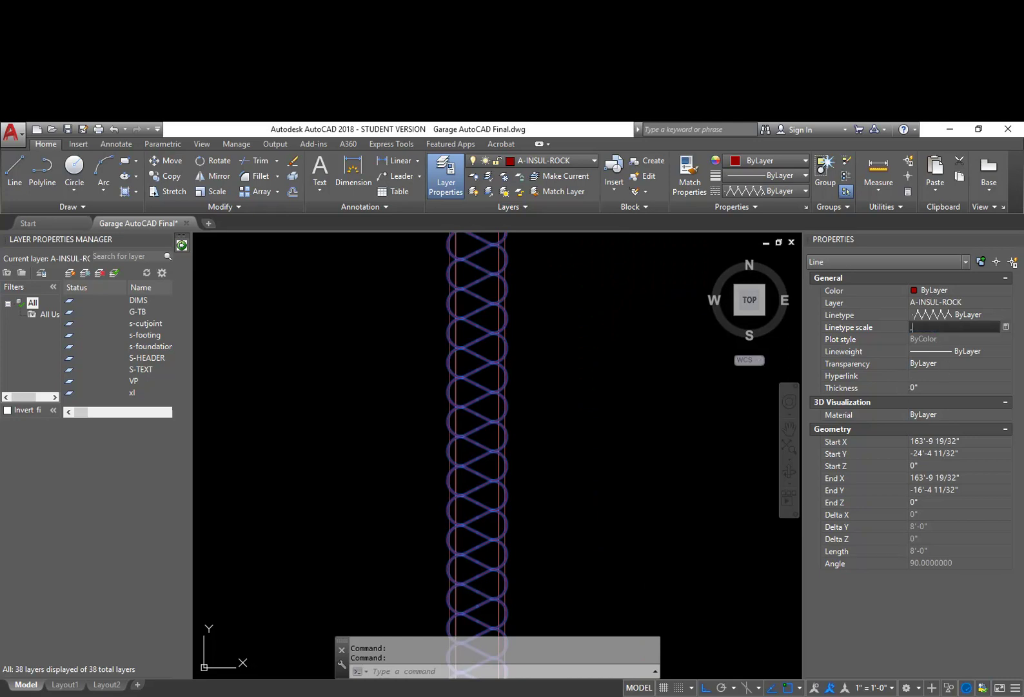
type(".4")
key("Return")
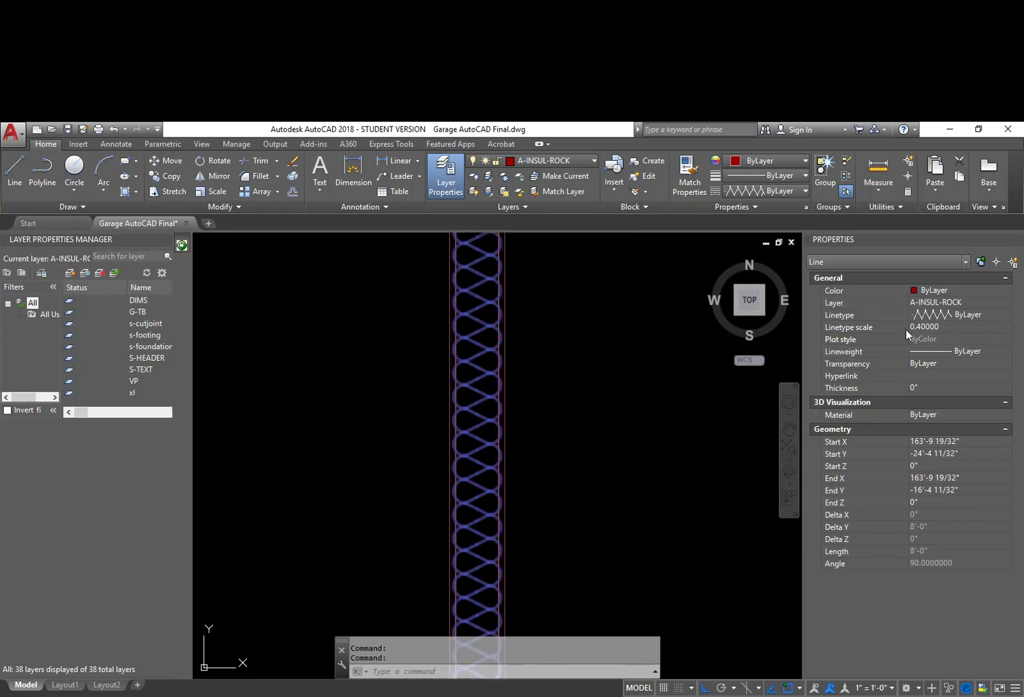
left_click(955, 326)
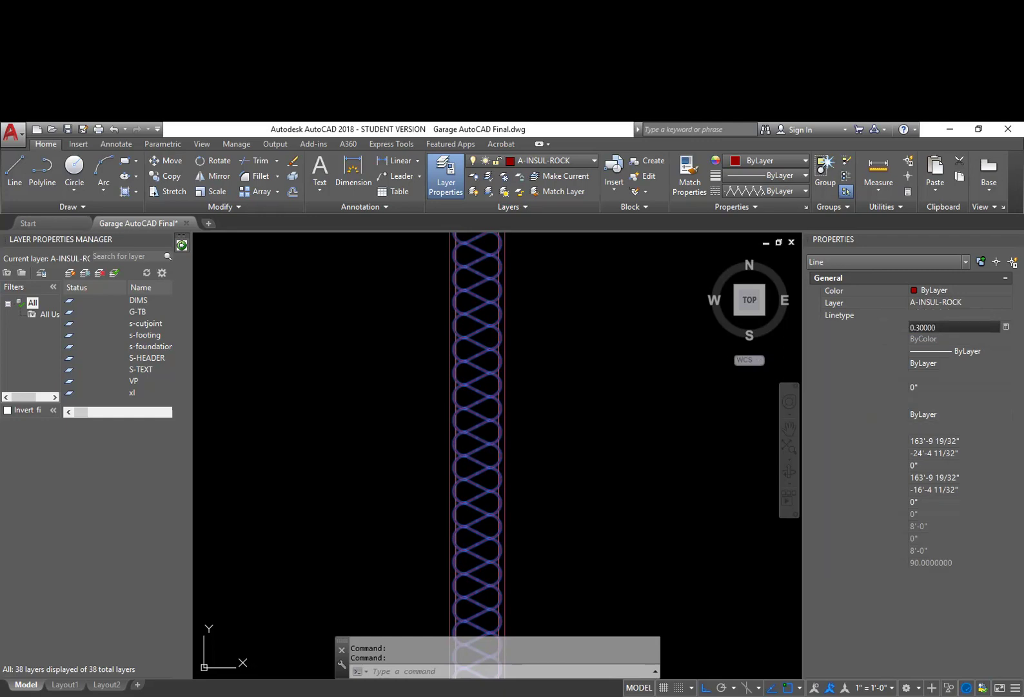
type(".3")
key("Return")
key("Escape")
Step: Set the linetype scale of the stud wall's batting line to 0.33
scroll(474, 316, "up", 4)
left_click(487, 308)
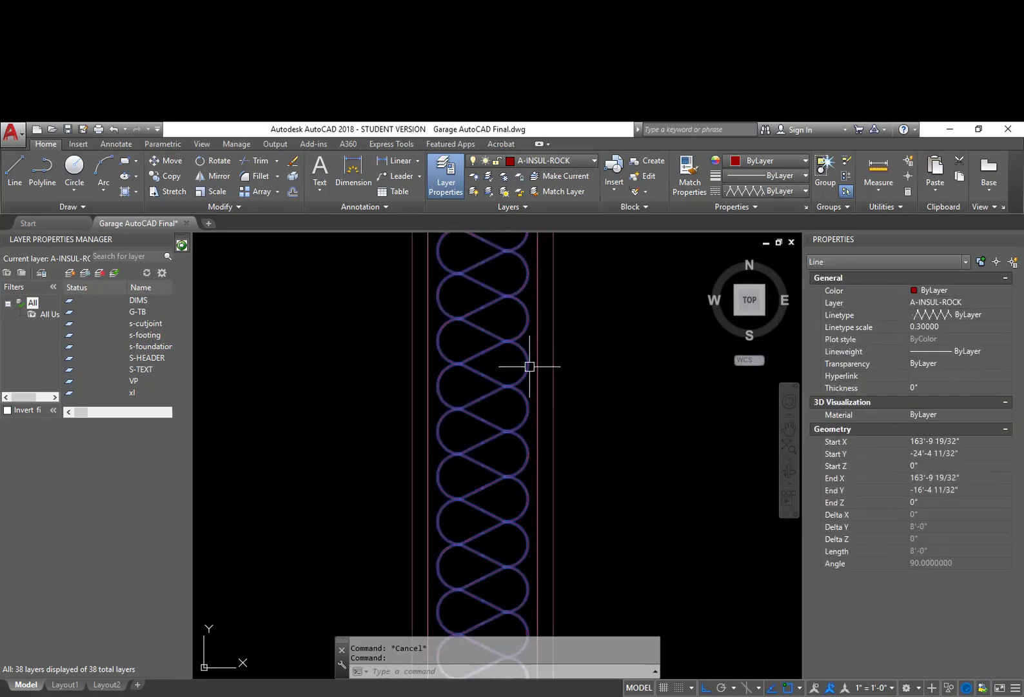
left_click(954, 327)
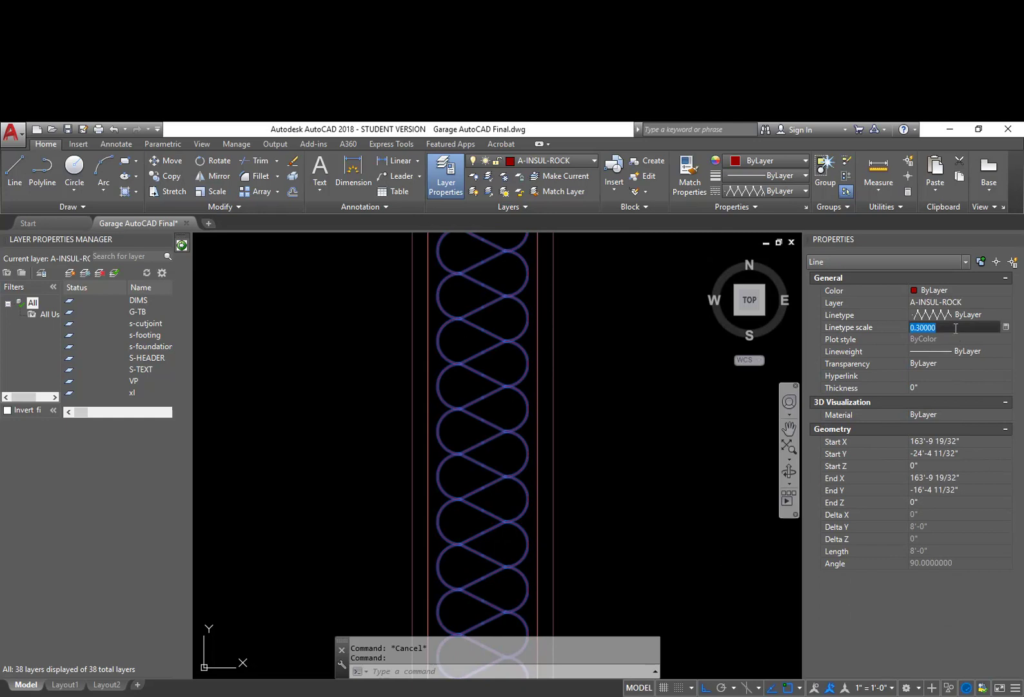
type(".33")
key("Return")
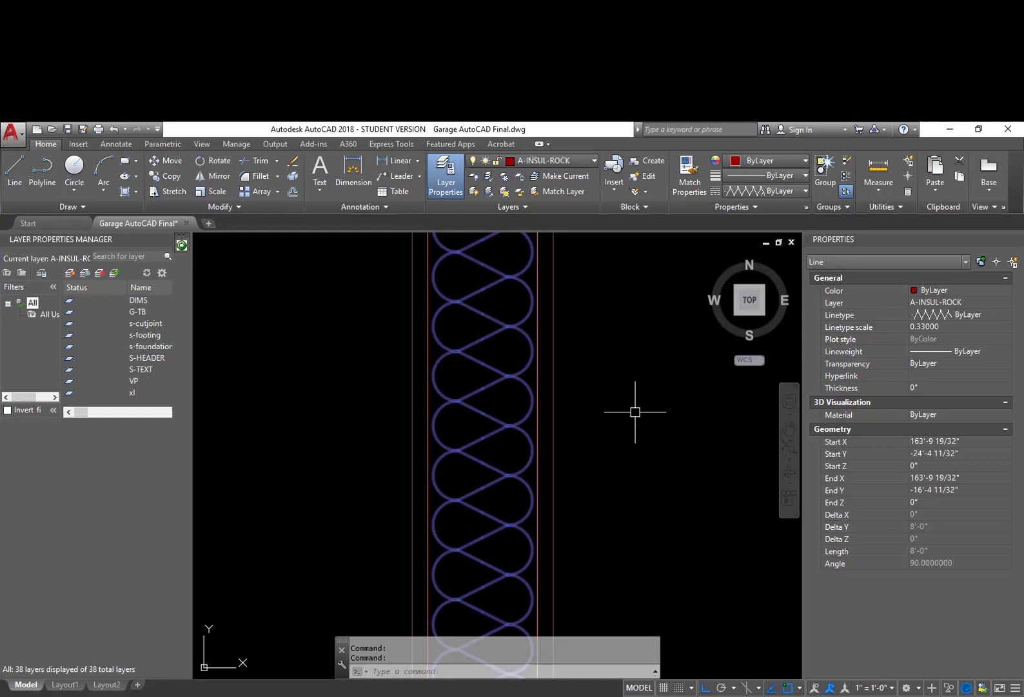
Step: Copy the stud wall's batting line horizontally into the empty space to the right of the wall, below the ceiling
key("Escape")
key("Escape")
scroll(636, 429, "down", 5)
middle_click_drag(643, 446, 642, 417)
scroll(643, 417, "down", 2)
mouse_move(654, 462)
middle_mouse_down()
mouse_move(601, 338)
mouse_move(605, 375)
mouse_move(622, 373)
mouse_move(623, 399)
middle_mouse_up()
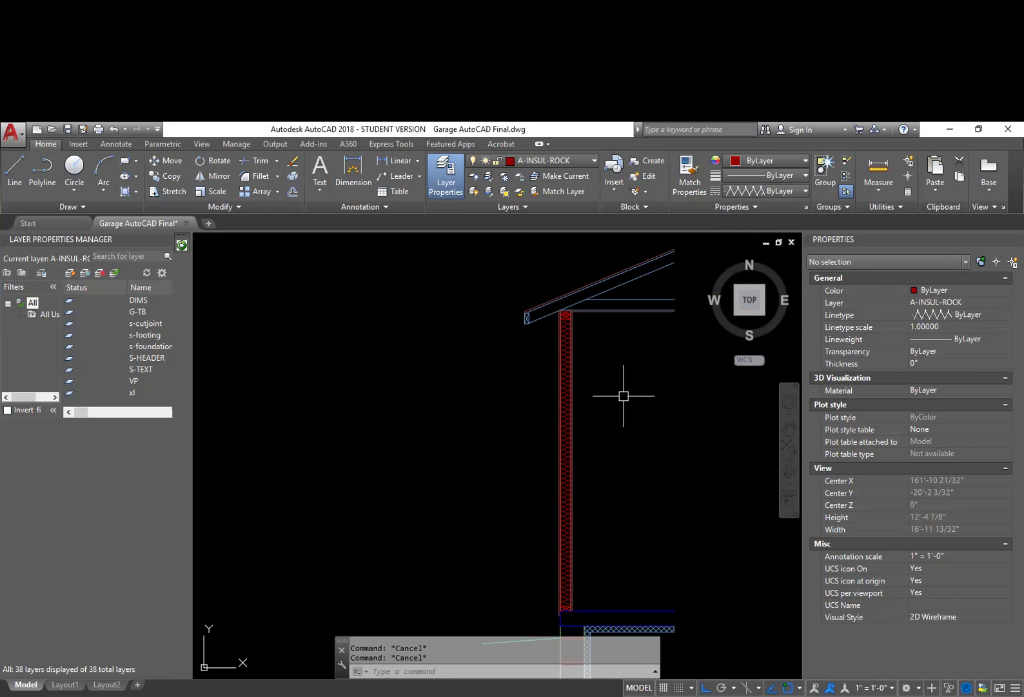
middle_click_drag(624, 396, 589, 463)
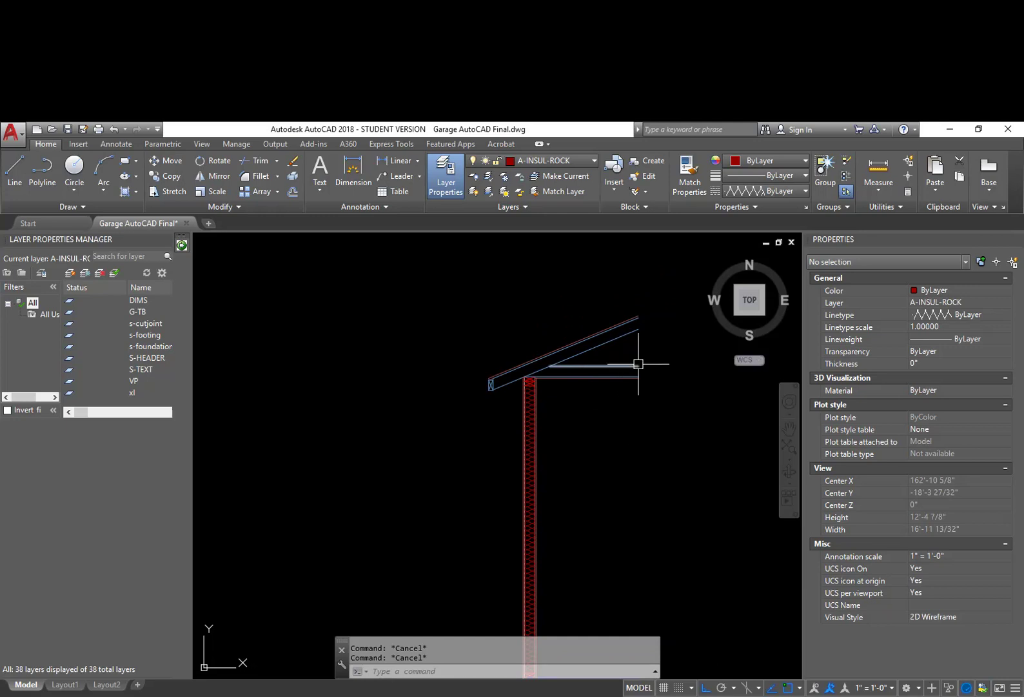
middle_click_drag(562, 359, 552, 366)
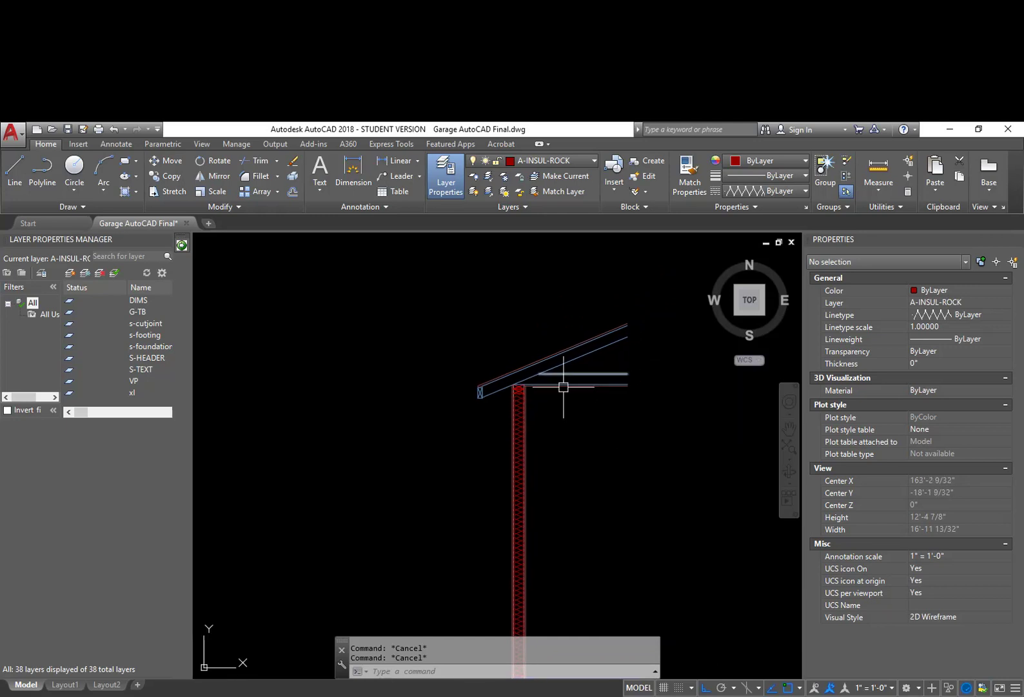
scroll(549, 390, "up", 2)
middle_click_drag(546, 480, 524, 419)
type("co")
key("Return")
left_click(497, 445)
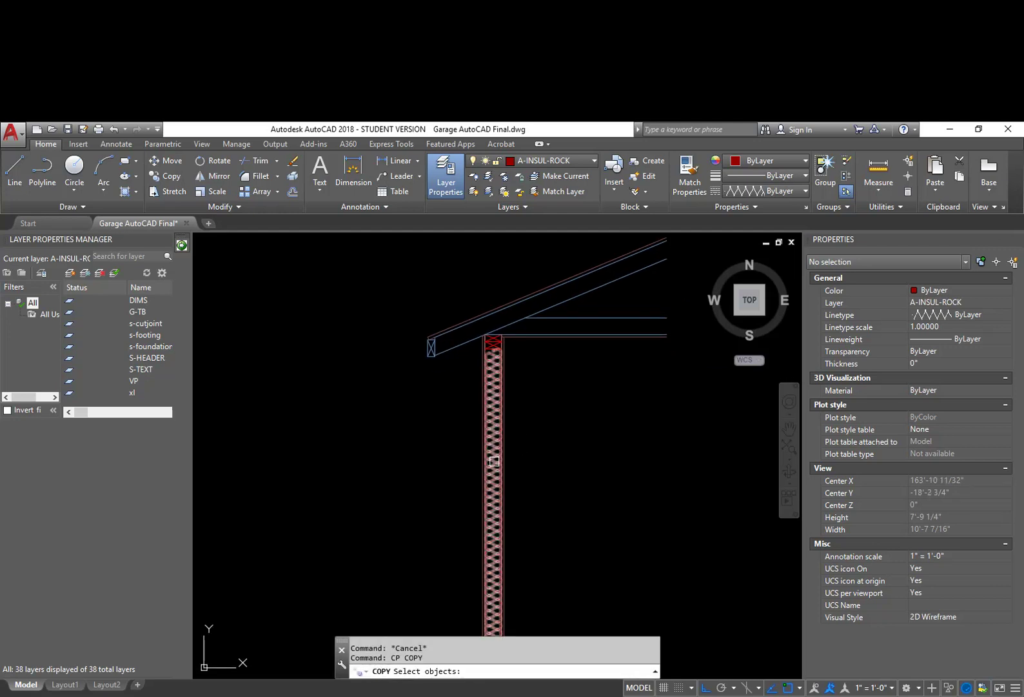
key("Return")
left_click(495, 464)
left_click(711, 464)
key("Escape")
Step: Offset the lower edge line of the ceiling joist 12 inches upward to mark the top of the ceiling insulation
mouse_move(721, 507)
middle_mouse_down()
mouse_move(620, 447)
mouse_move(618, 399)
middle_mouse_up()
scroll(654, 454, "down", 2)
middle_click_drag(529, 347, 533, 376)
scroll(531, 361, "up", 4)
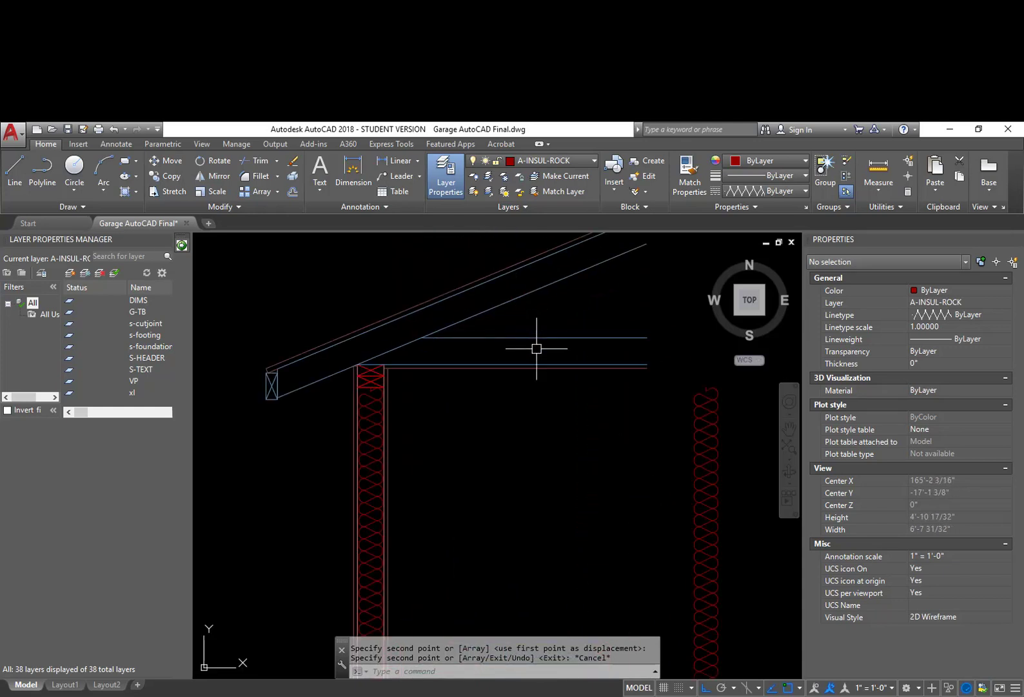
type("o")
key("Return")
type("12")
key("Return")
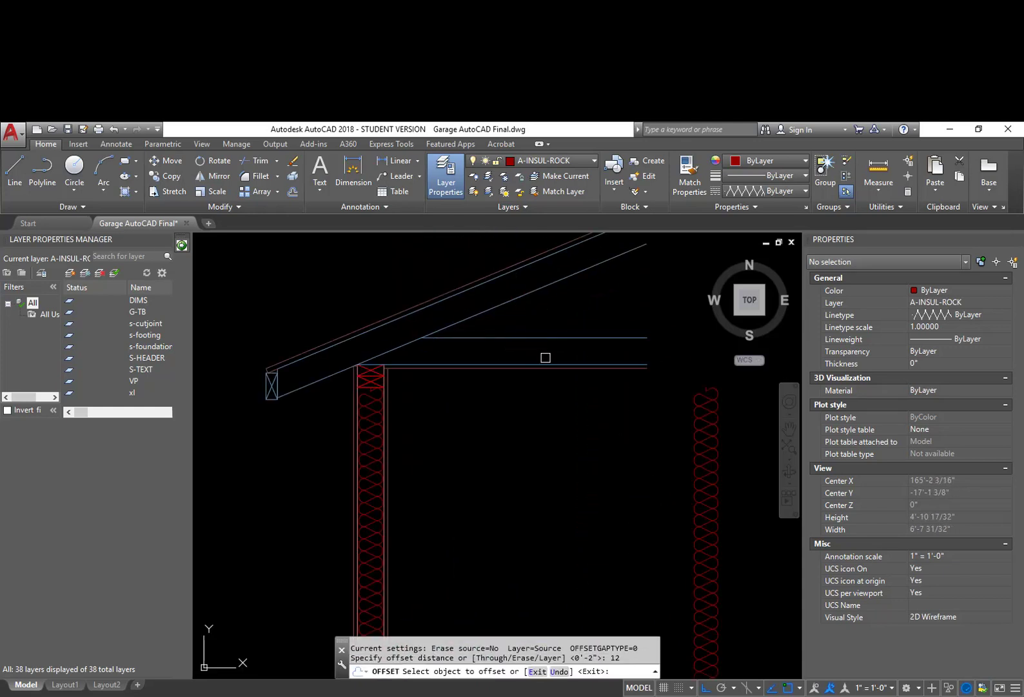
left_click(545, 364)
left_click(587, 308)
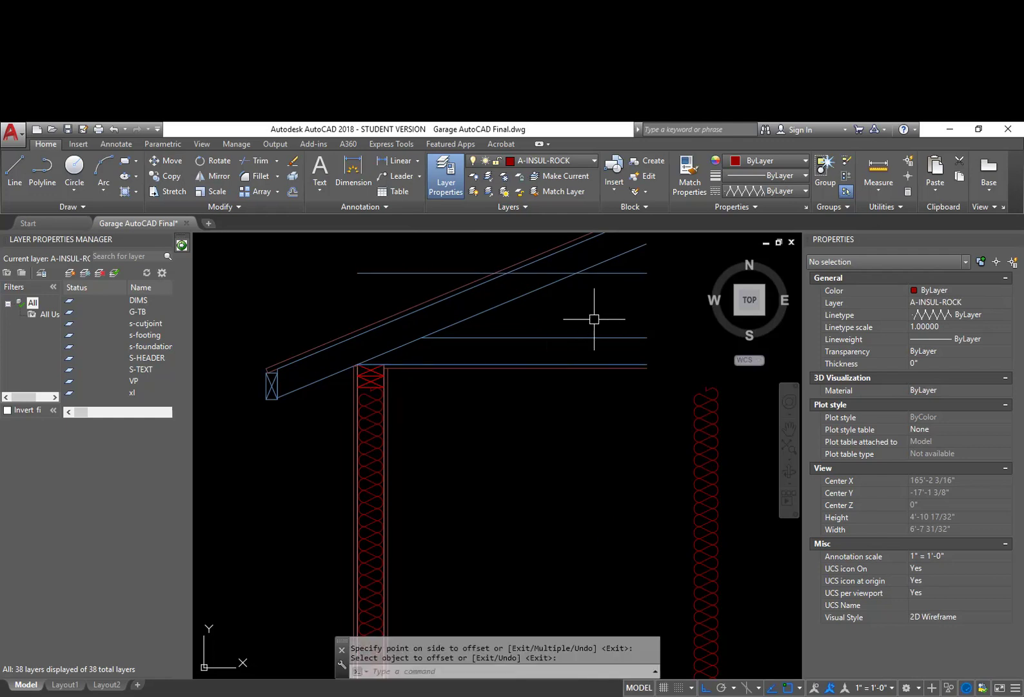
scroll(594, 318, "down", 3)
key("Escape")
Step: Rotate the copied batting line 270 degrees so it lies horizontally
type("ro")
key("Return")
left_click(644, 452)
left_click(627, 434)
key("Return")
left_click(590, 412)
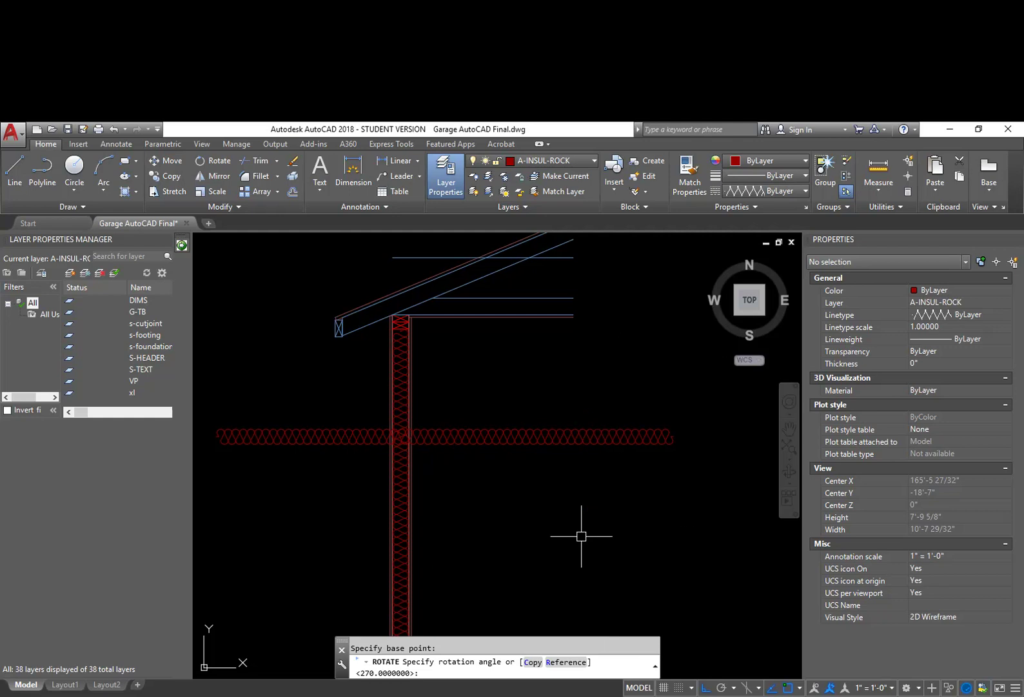
key("Return")
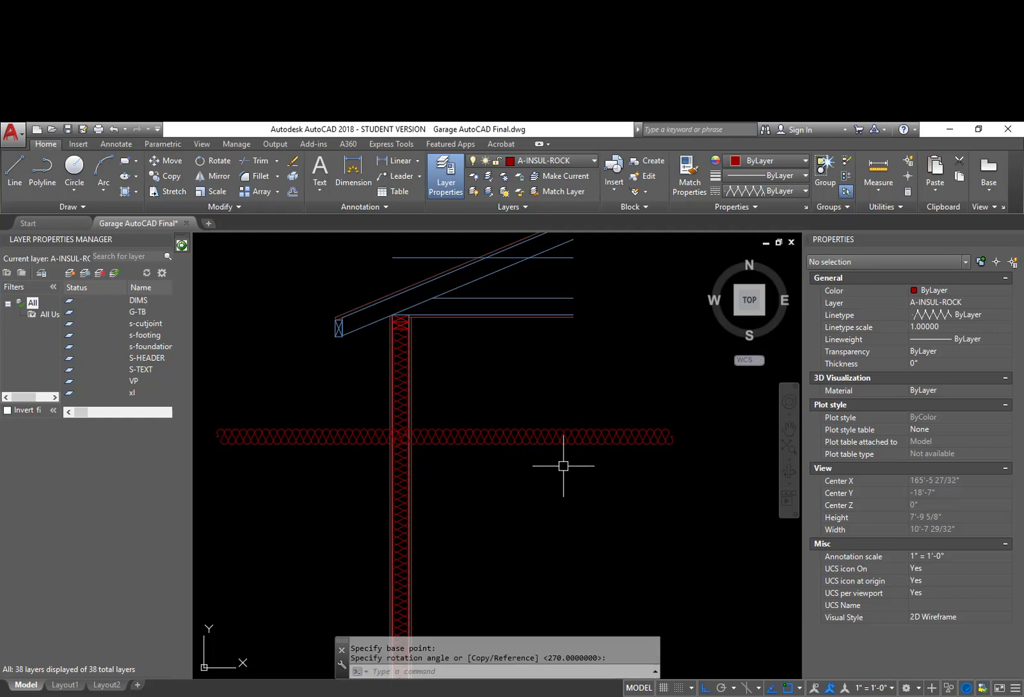
Step: Move the horizontal batting line with ortho off into the ceiling joist, its left end near the rafter
type("m")
key("Return")
left_click(576, 480)
left_click(530, 389)
left_click(493, 467)
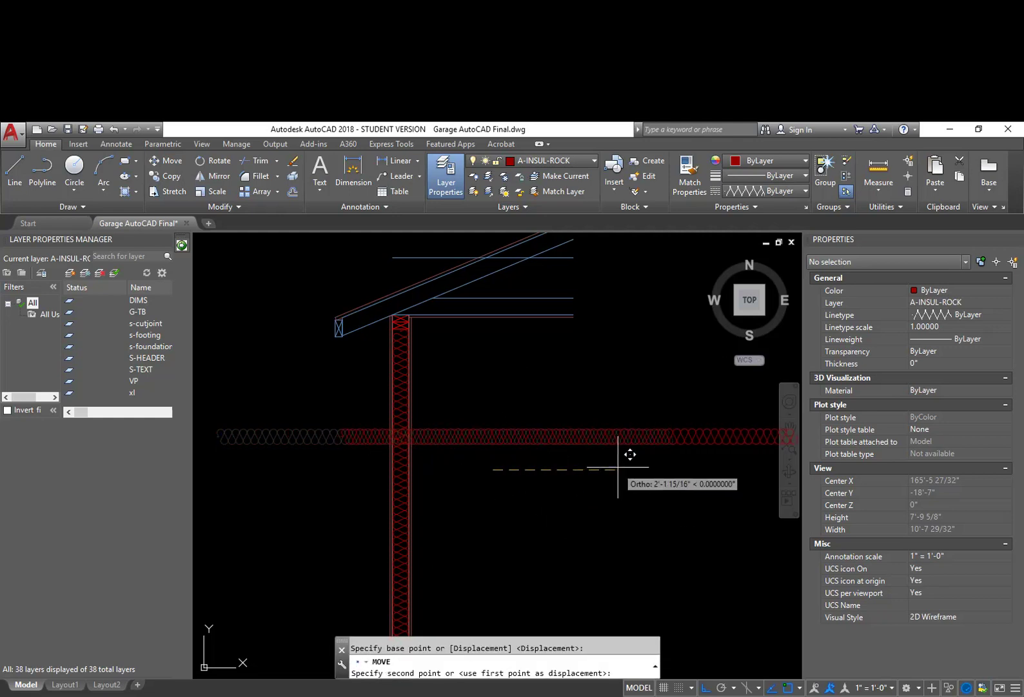
middle_click_drag(723, 367, 644, 415)
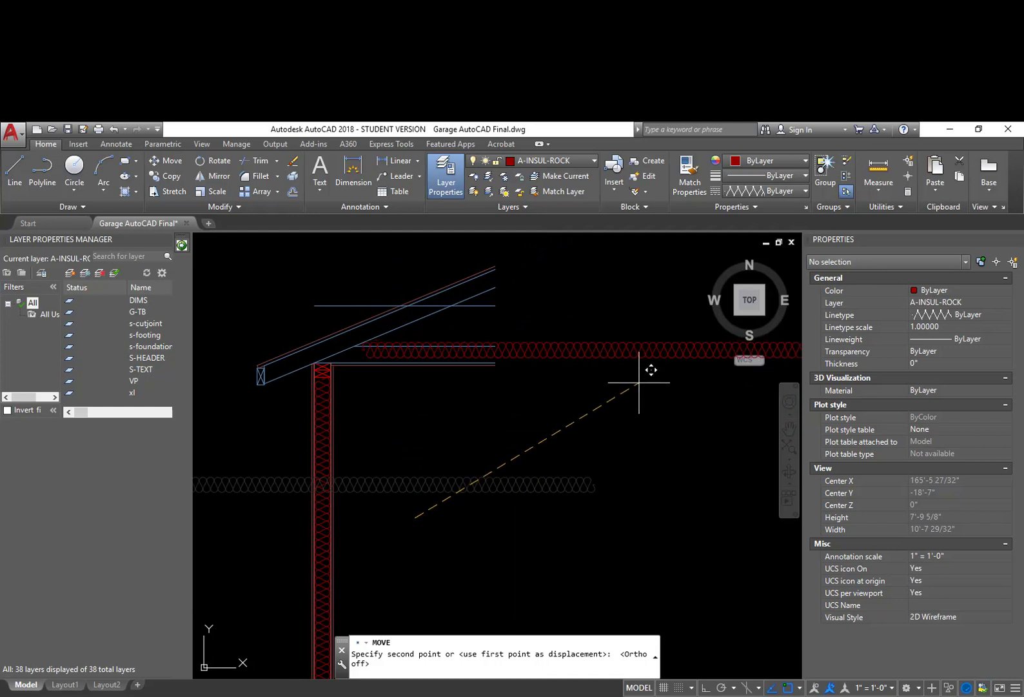
left_click(637, 385)
key("Escape")
Step: Stretch the ceiling batting line's right end back to the cut ends of the joist lines with ortho on, leaving about 2'-4 1/4"
left_click(525, 354)
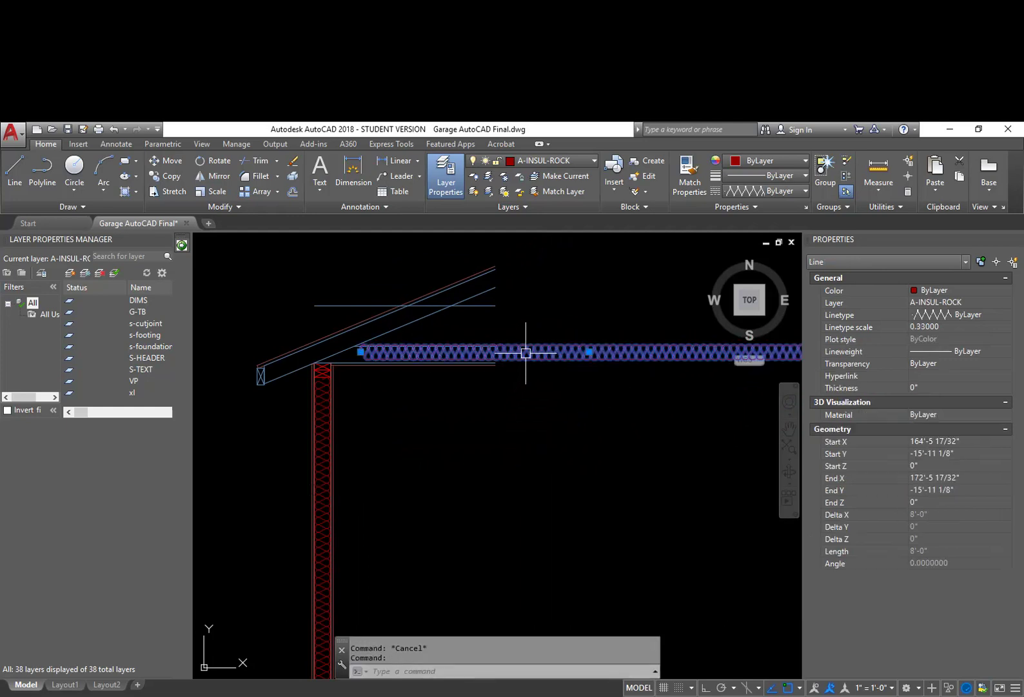
middle_click_drag(626, 395, 487, 399)
left_click(680, 356)
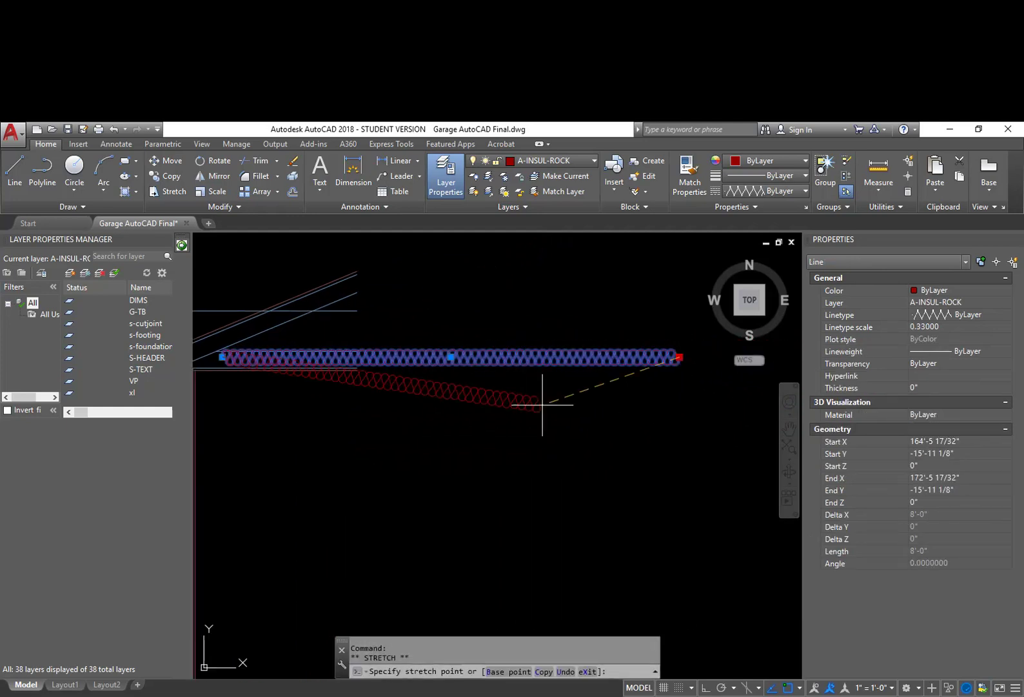
key("F8")
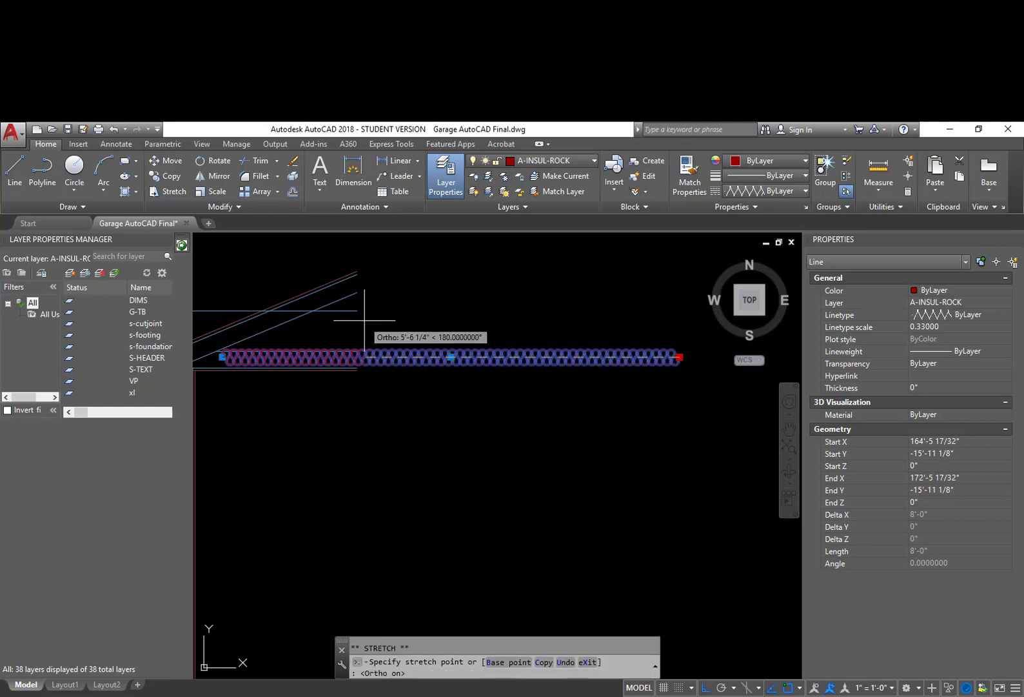
left_click(357, 356)
key("Escape")
Step: Try linetype scales of 2 and 1 on the ceiling batting line
middle_click_drag(277, 385, 402, 407)
scroll(362, 392, "up", 2)
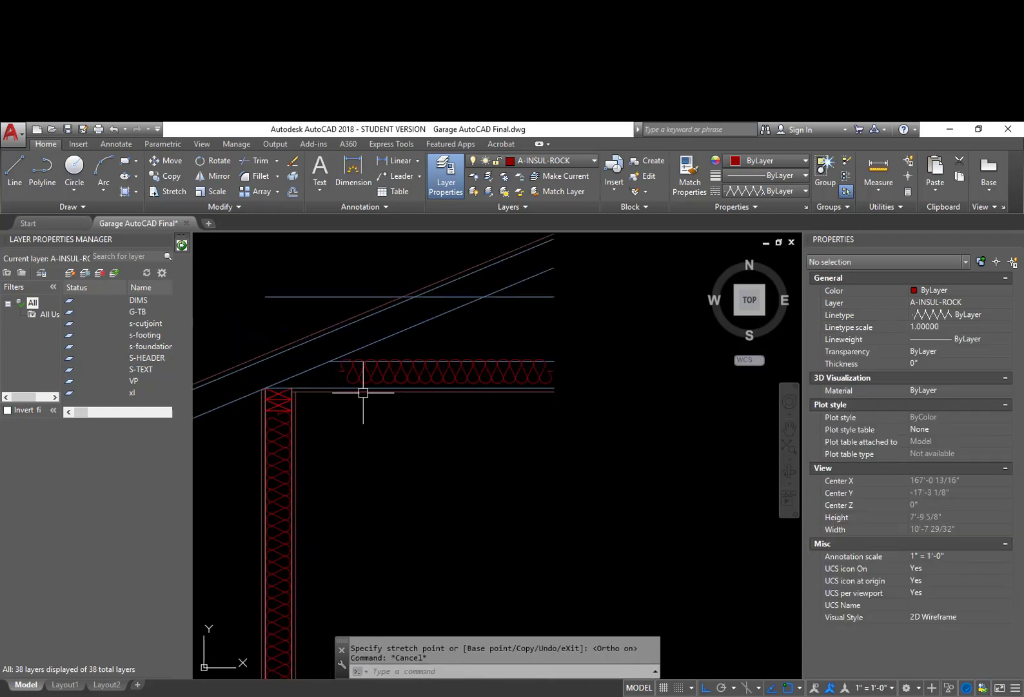
left_click(445, 373)
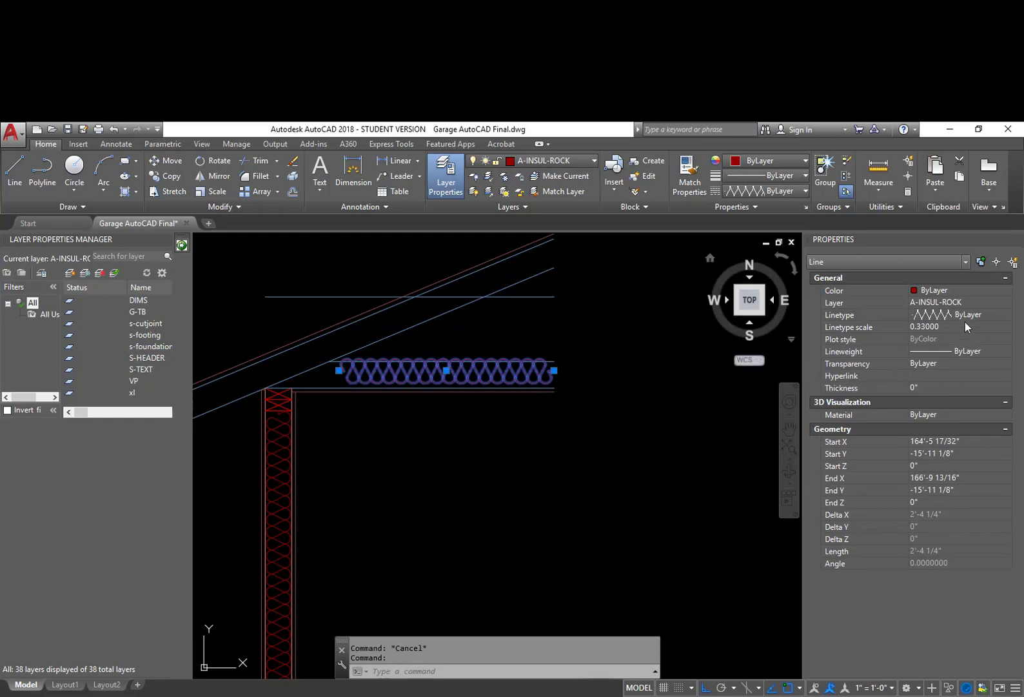
type("2")
key("Return")
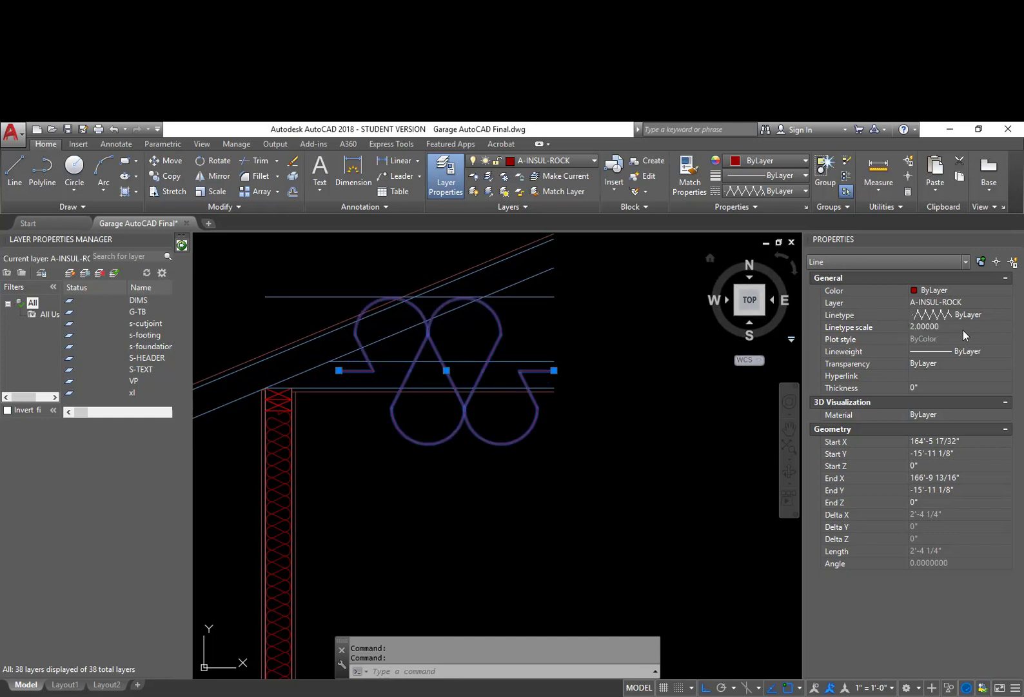
left_click(967, 327)
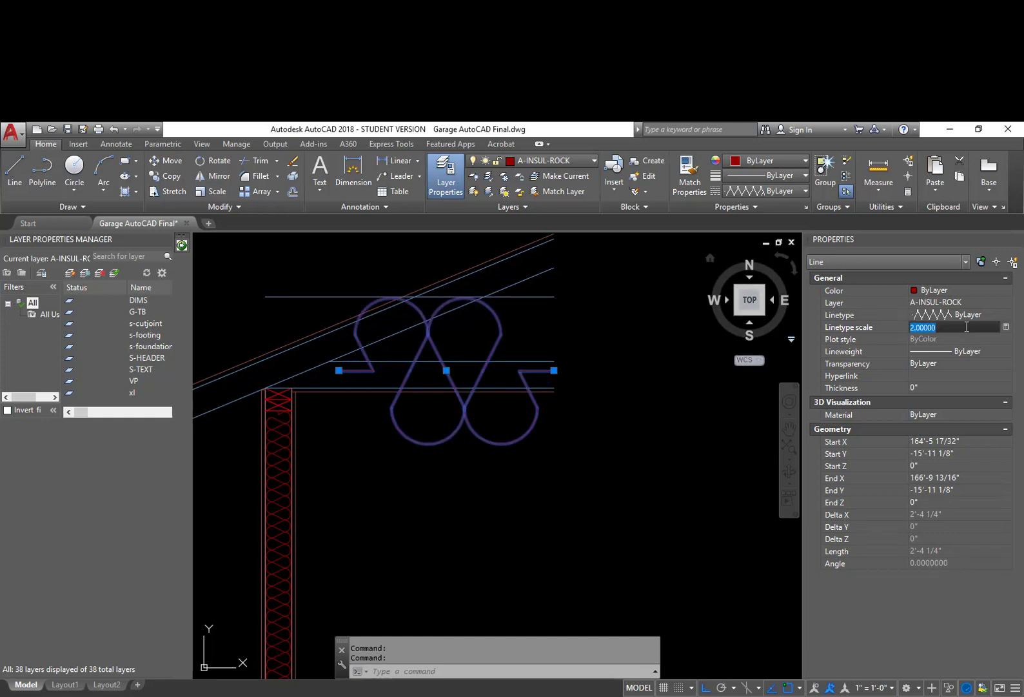
left_click(939, 327)
type("1")
key("Return")
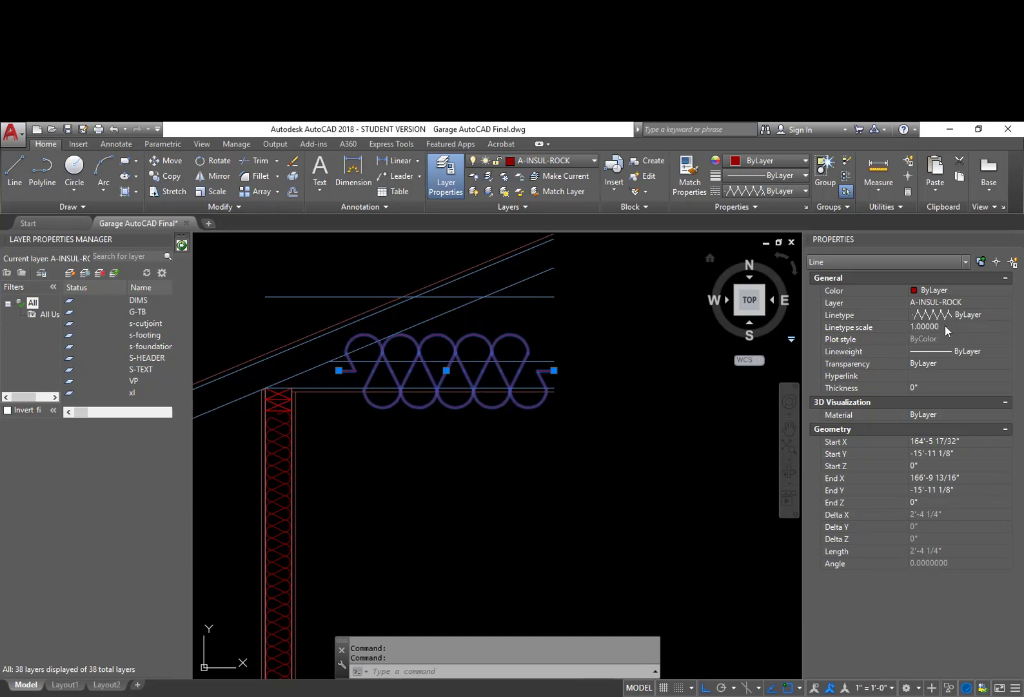
Step: Move the ceiling batting line straight up about 2 3/4" so its loops sit above the ceiling board
type("m")
key("Return")
left_click(618, 467)
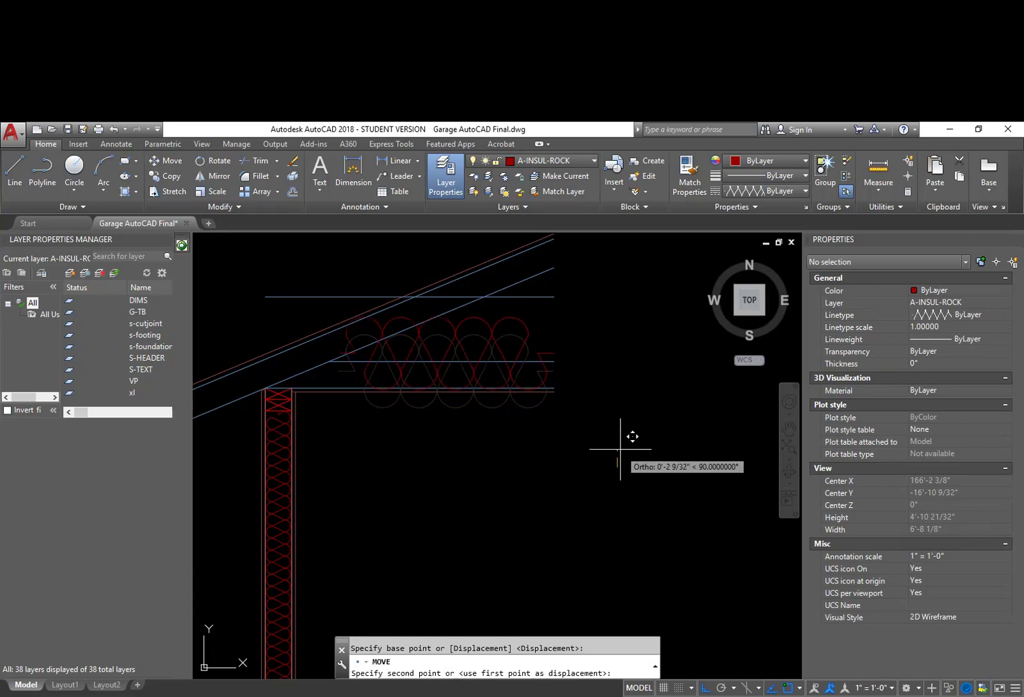
left_click(622, 445)
Step: Try linetype scales of 1.1 and 1.25 on the ceiling batting line
left_click(524, 339)
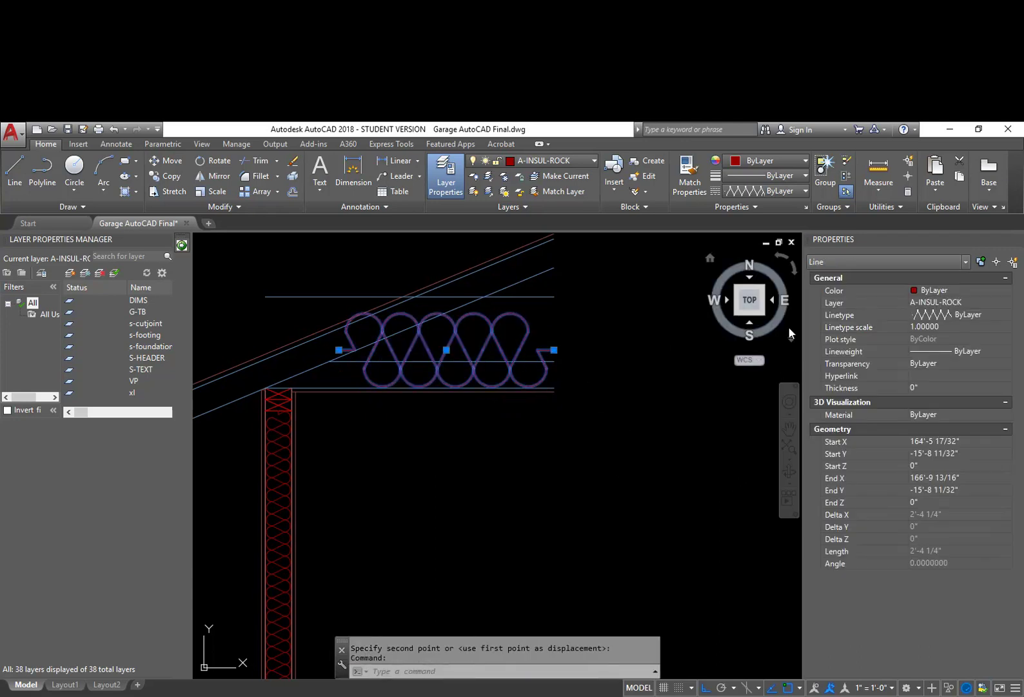
left_click(948, 327)
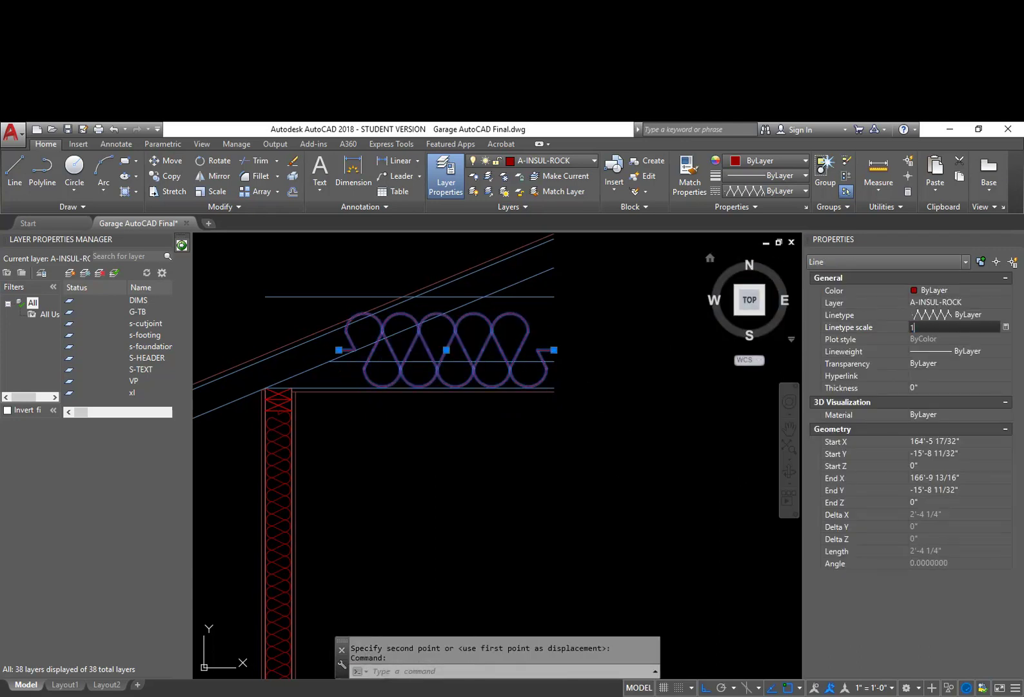
type("1.1")
key("Return")
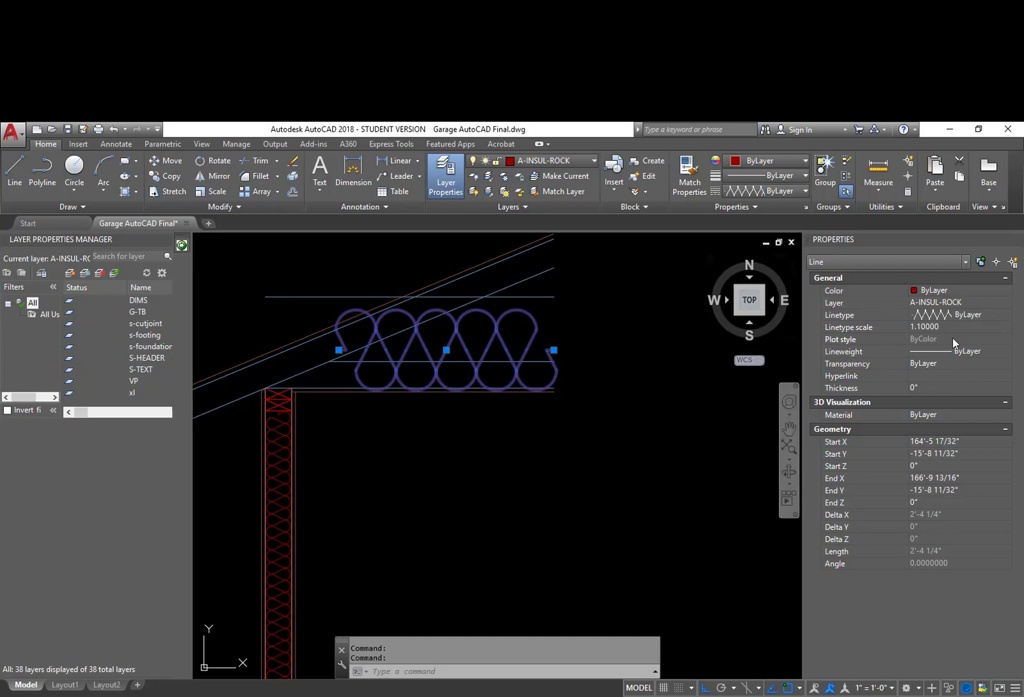
type("1.2")
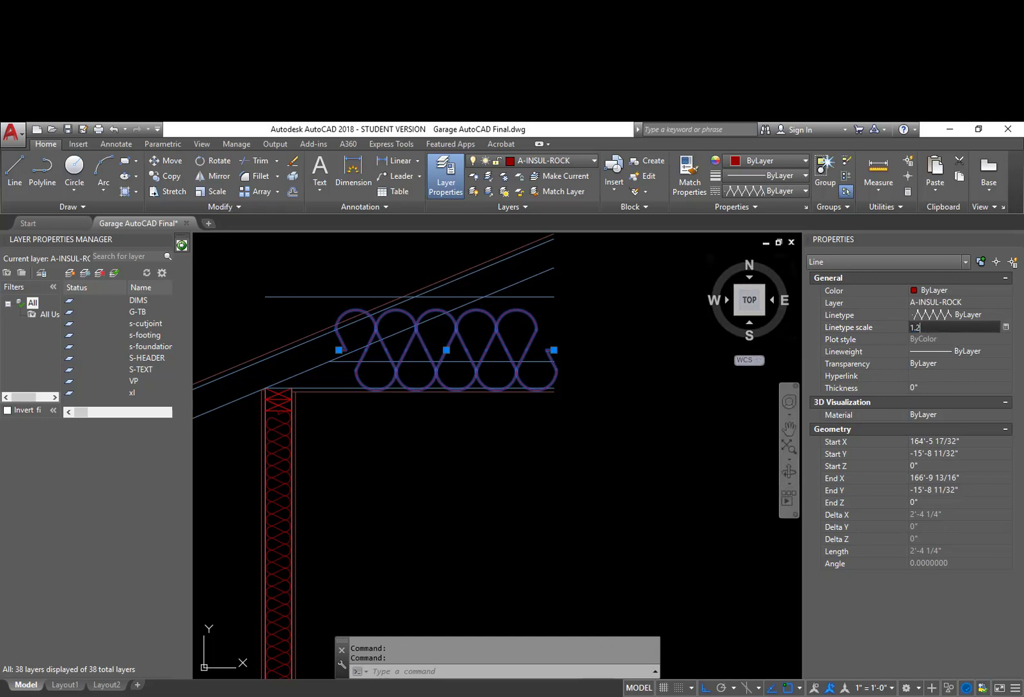
type("5")
key("Return")
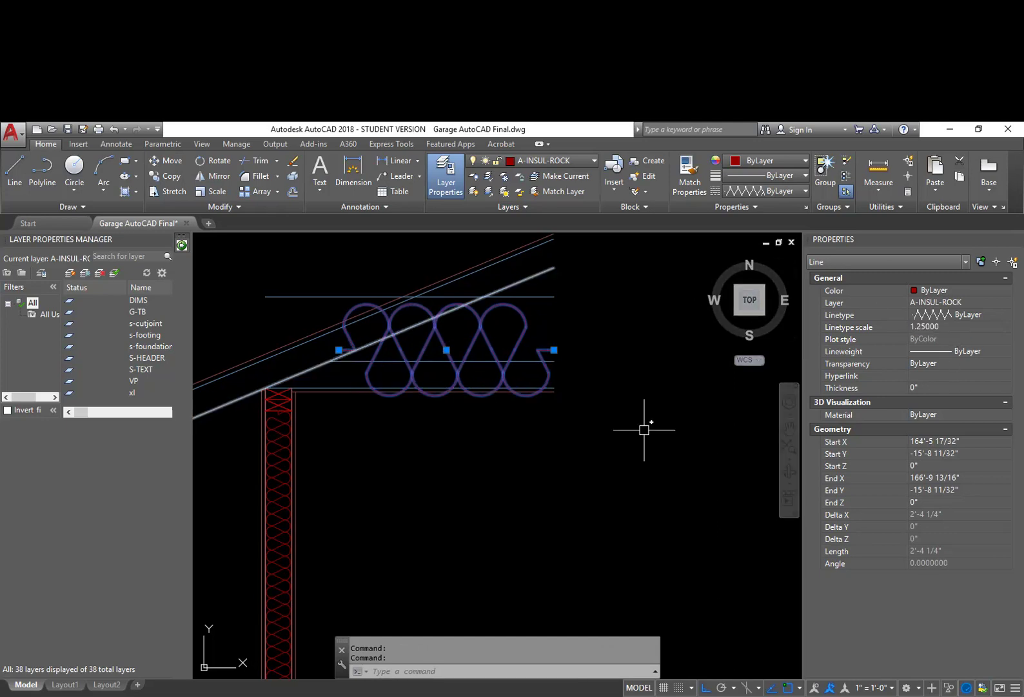
Step: Set the linetype scale of the ceiling batting line to 1.2
left_click(961, 327)
type("1.")
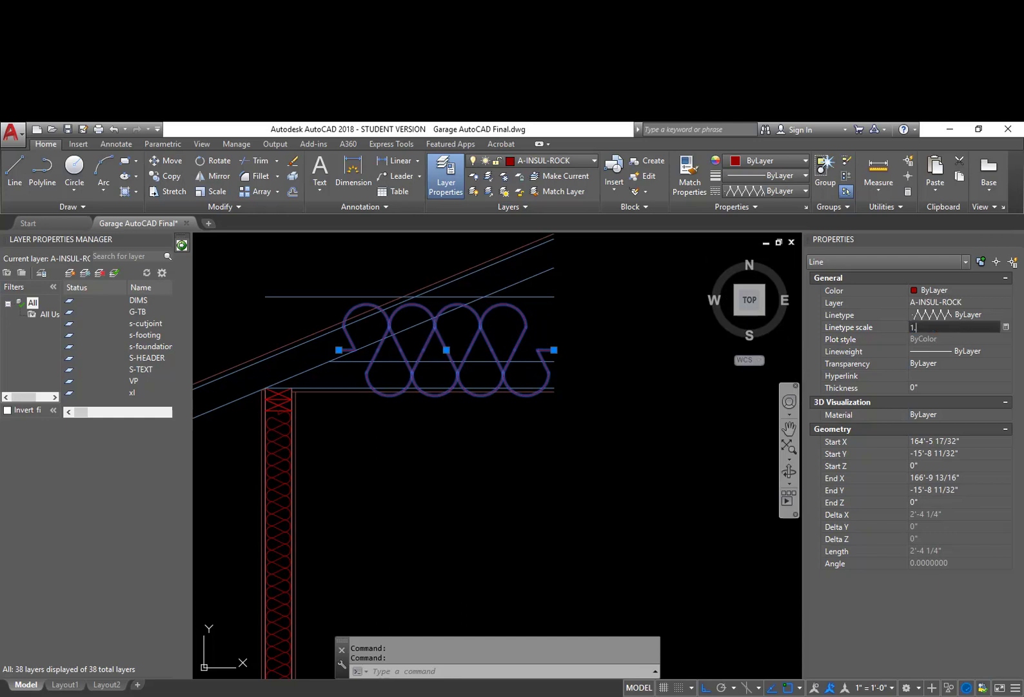
type("2")
key("Return")
Step: Move the ceiling batting line straight up about 1 1/8" so its lower loops clear the joist's bottom edge
scroll(441, 368, "up", 4)
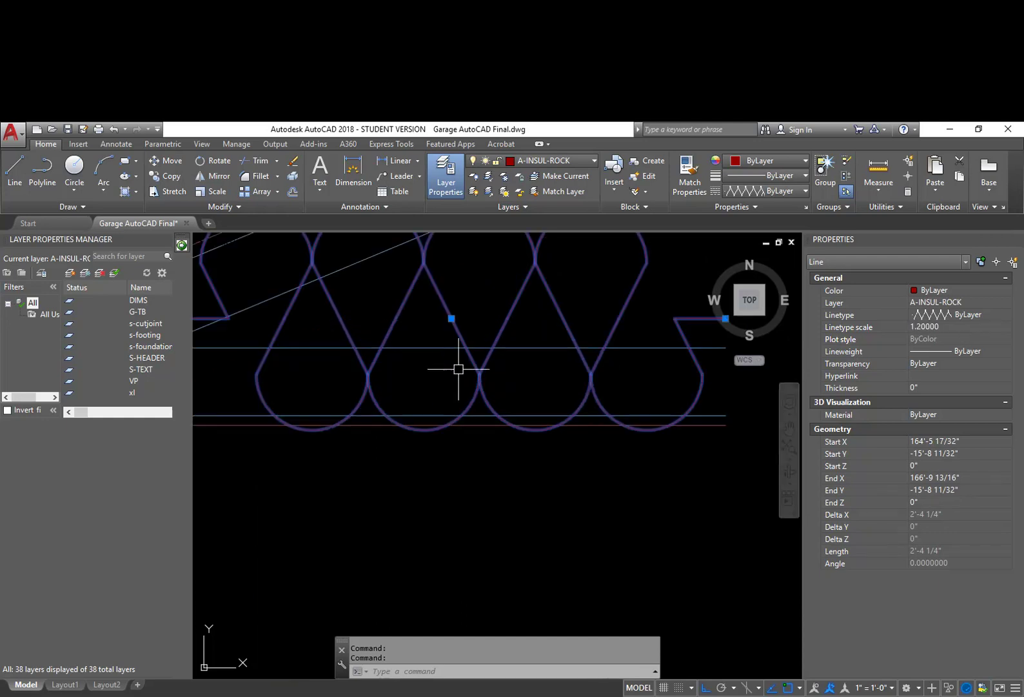
key("Escape")
type("M MOVE 1 found")
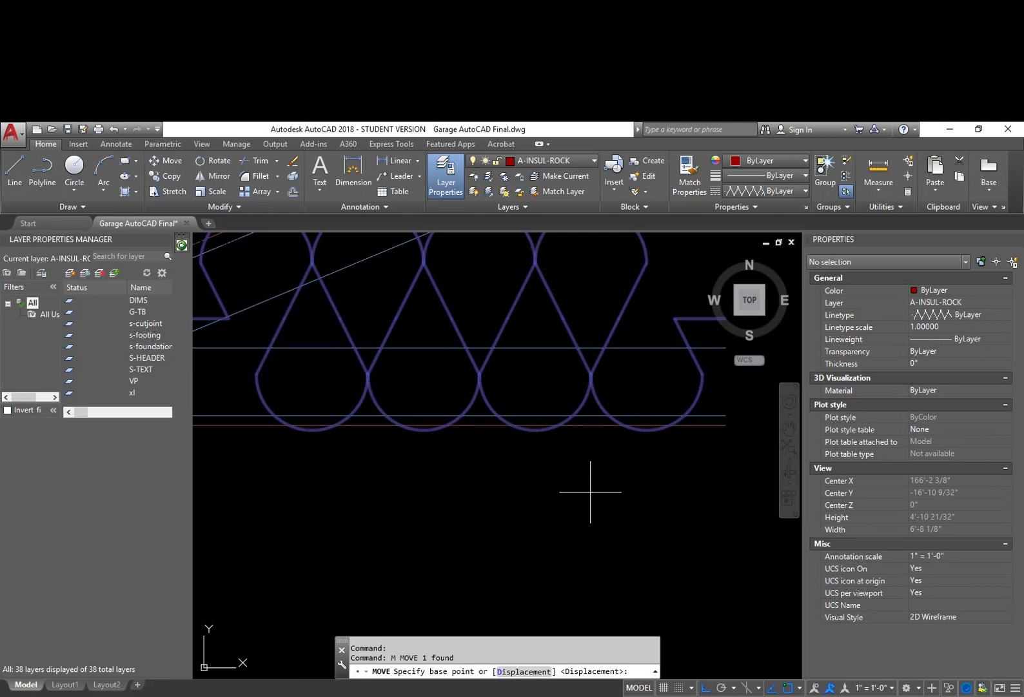
left_click(612, 535)
left_click(611, 514)
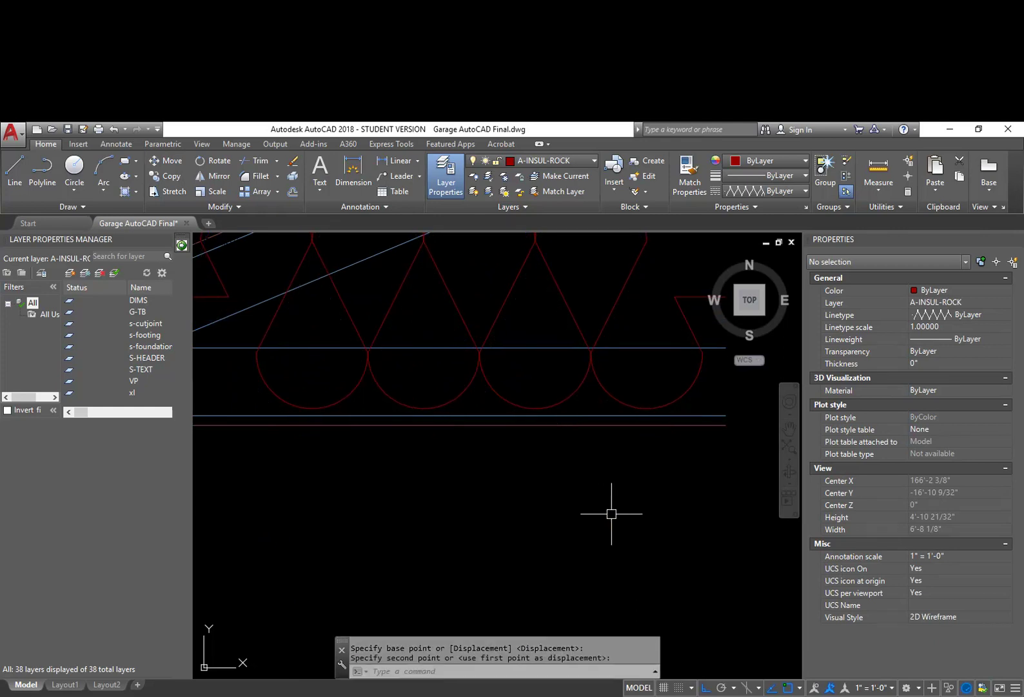
Step: Check the linetype scale of the ceiling batting line
scroll(612, 514, "down", 5)
middle_click_drag(606, 514, 625, 500)
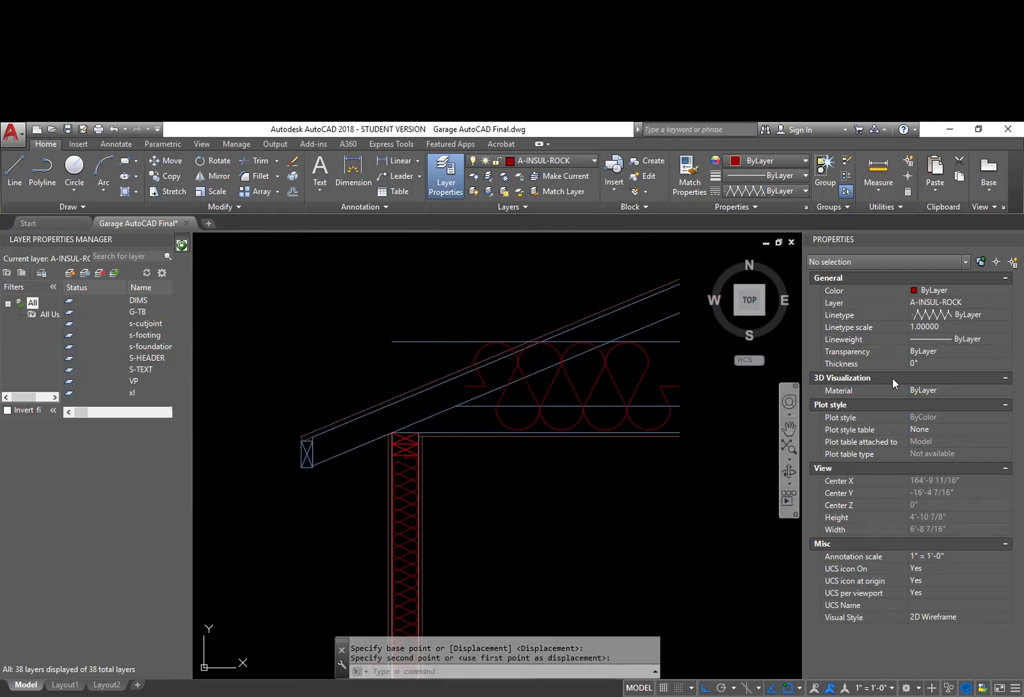
left_click(574, 388)
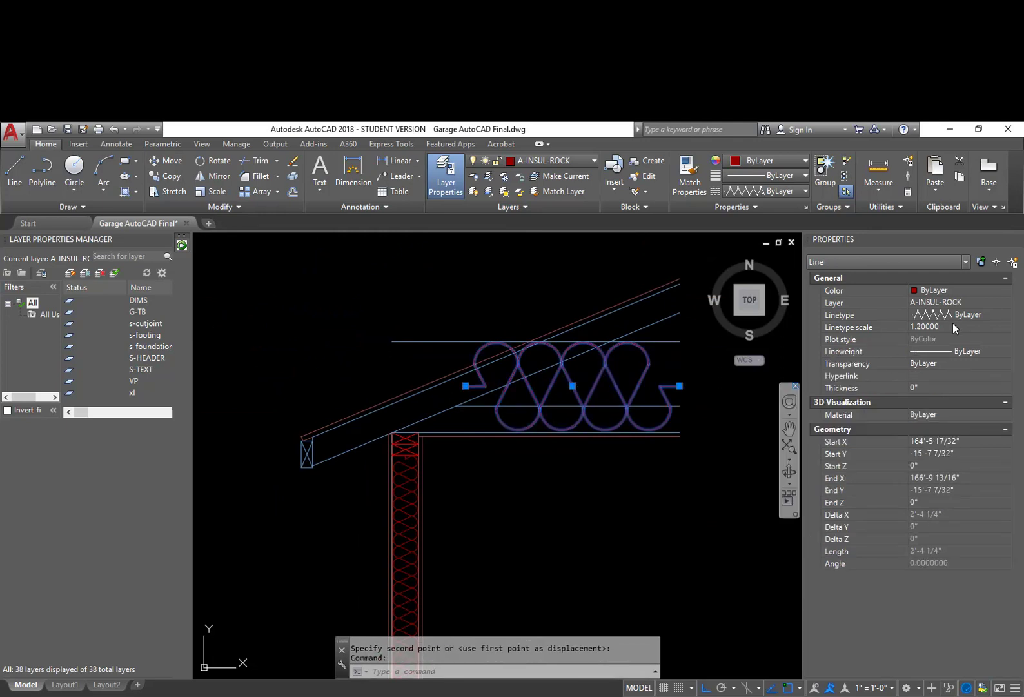
key("Escape")
key("Escape")
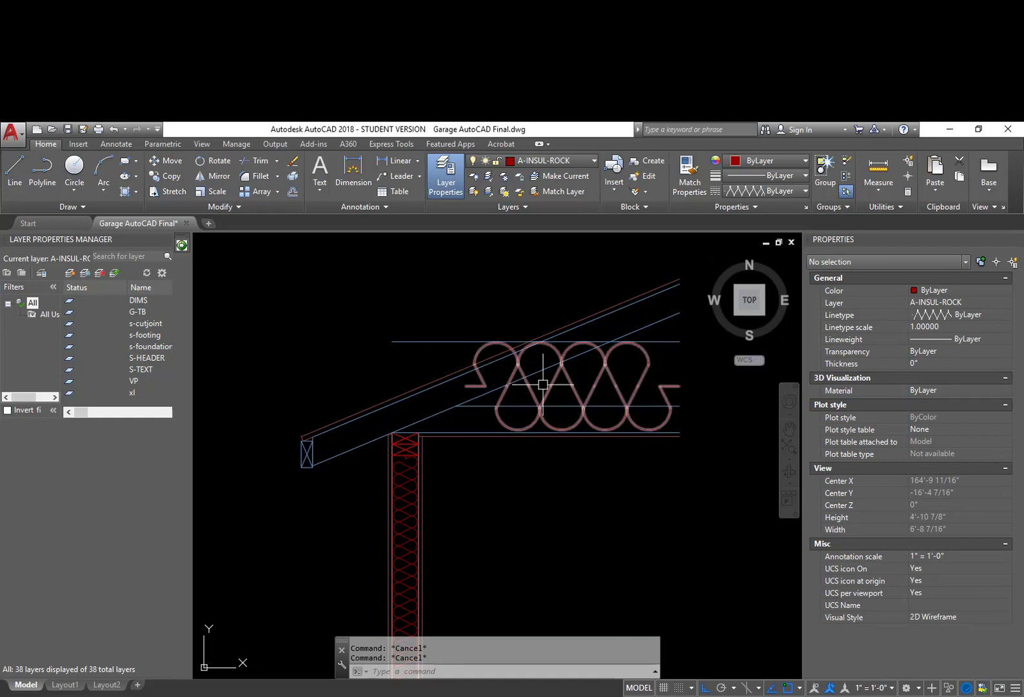
Step: Shorten the ceiling batting line to about 1'-5 1/2" by stretching its wall-side end horizontally away from the wall
middle_click_drag(543, 385, 512, 395)
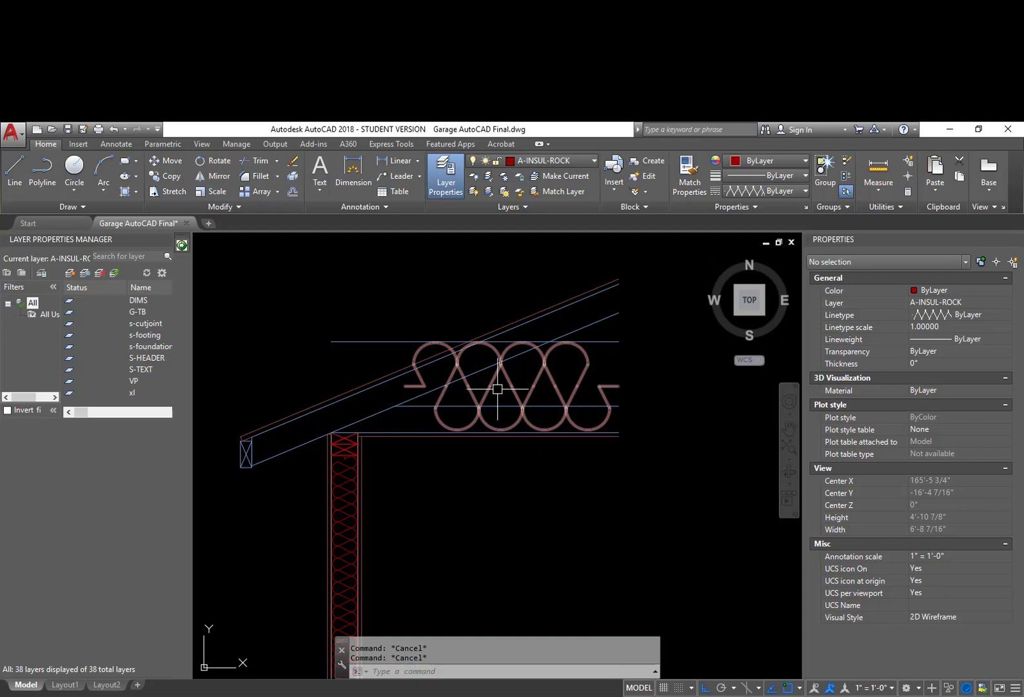
left_click(494, 385)
scroll(419, 393, "up", 2)
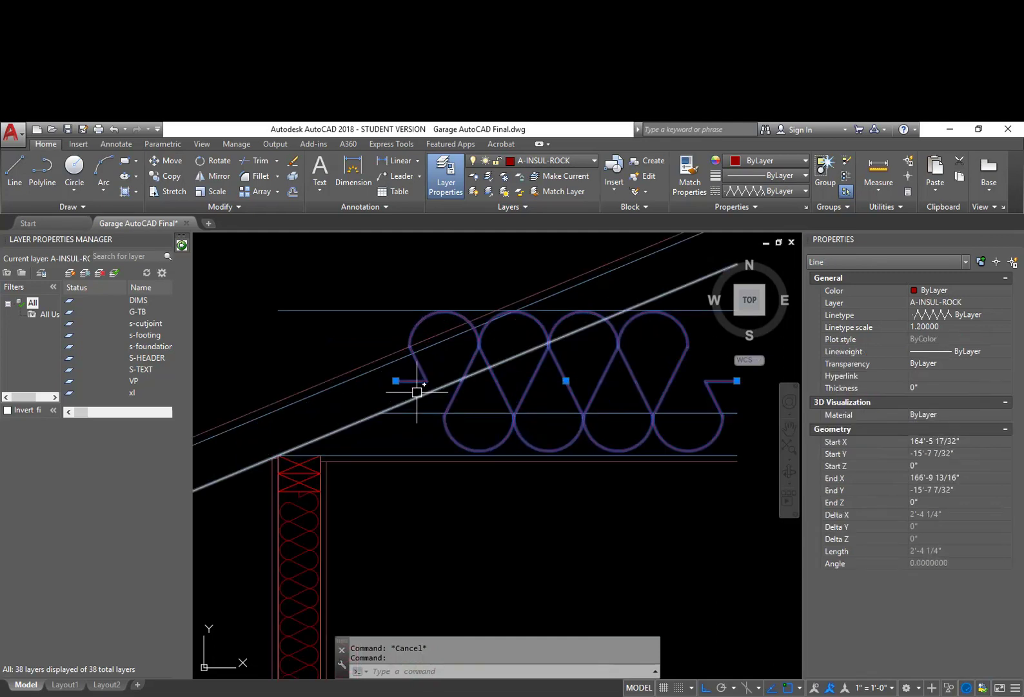
left_click(396, 380)
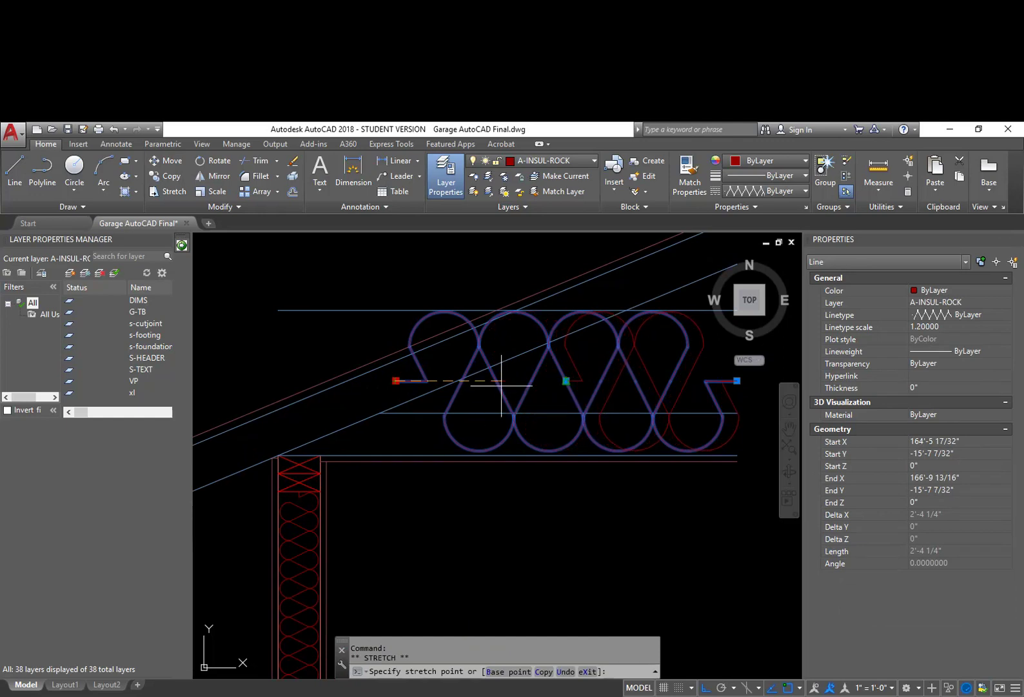
scroll(502, 378, "up", 2)
left_click(501, 378)
scroll(498, 387, "down", 2)
scroll(495, 392, "down", 1)
scroll(521, 403, "up", 1)
left_click(547, 385)
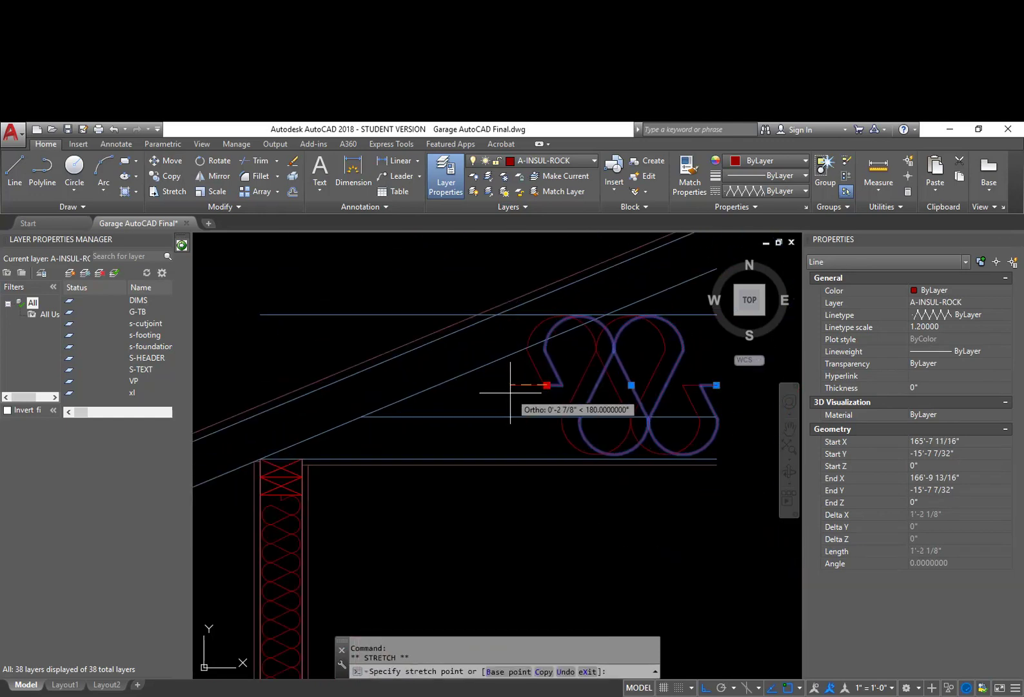
left_click(506, 392)
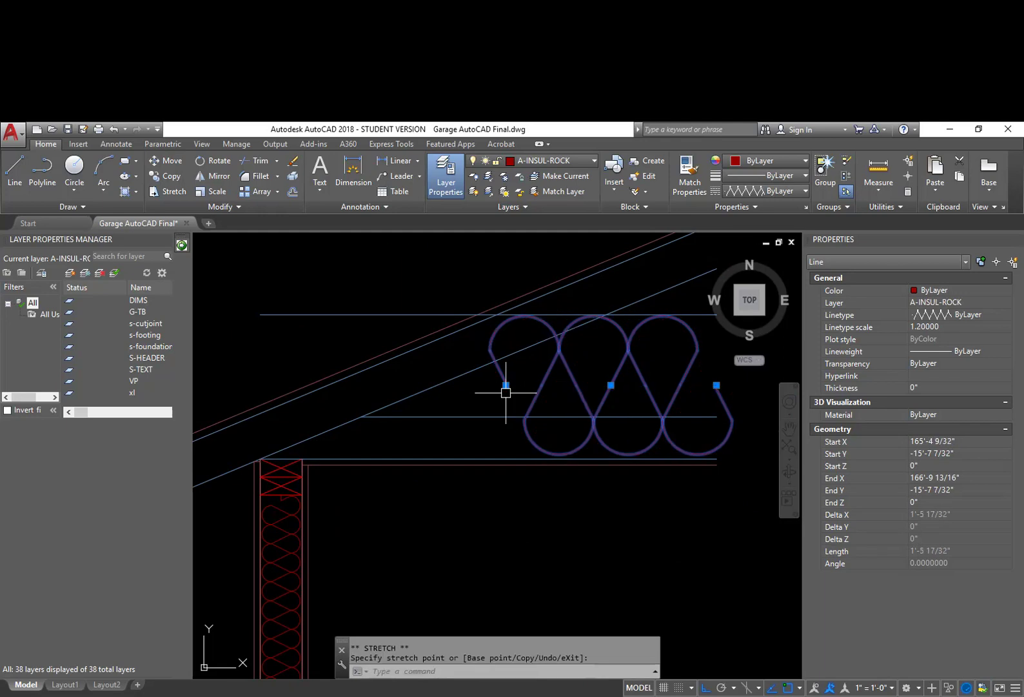
key("Escape")
key("Escape")
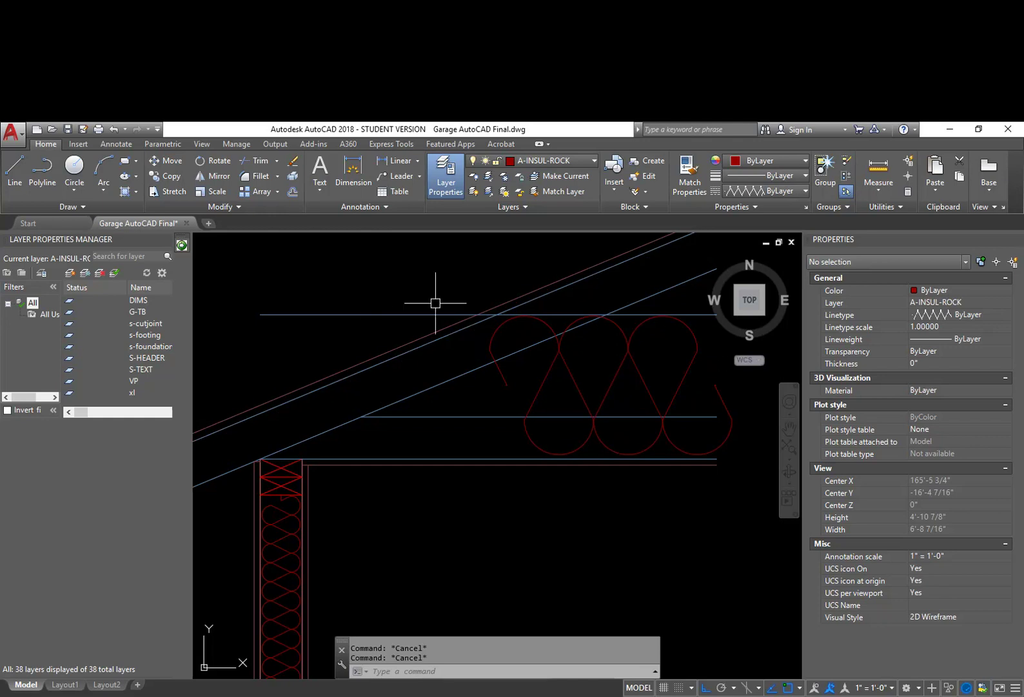
Step: Delete the horizontal truss guide line running along the tops of the ceiling batting loops
left_click(415, 315)
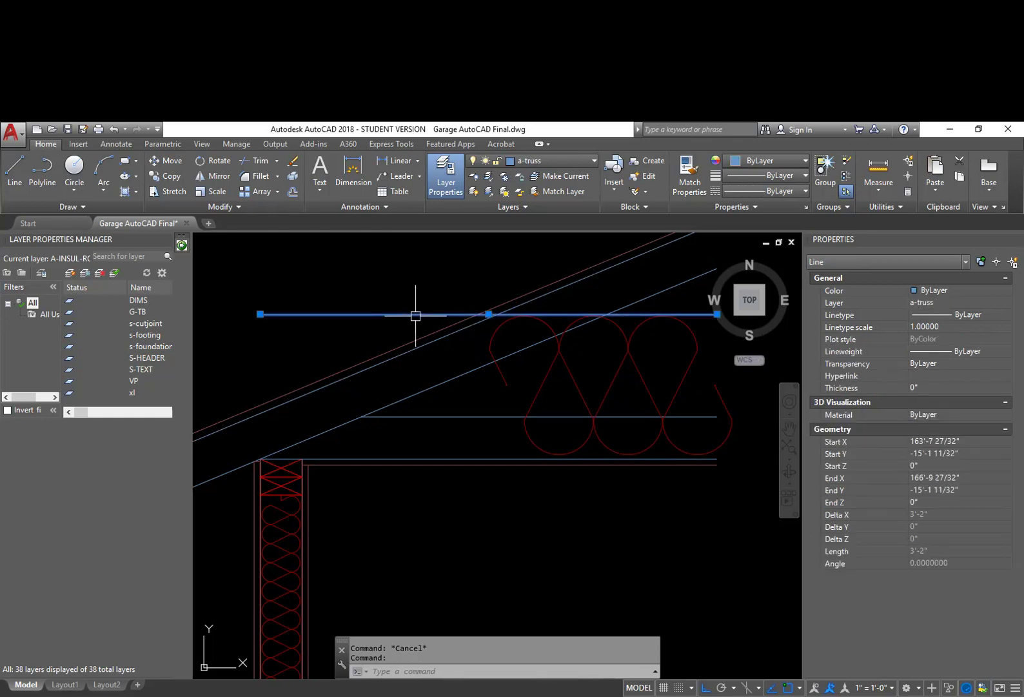
key("Delete")
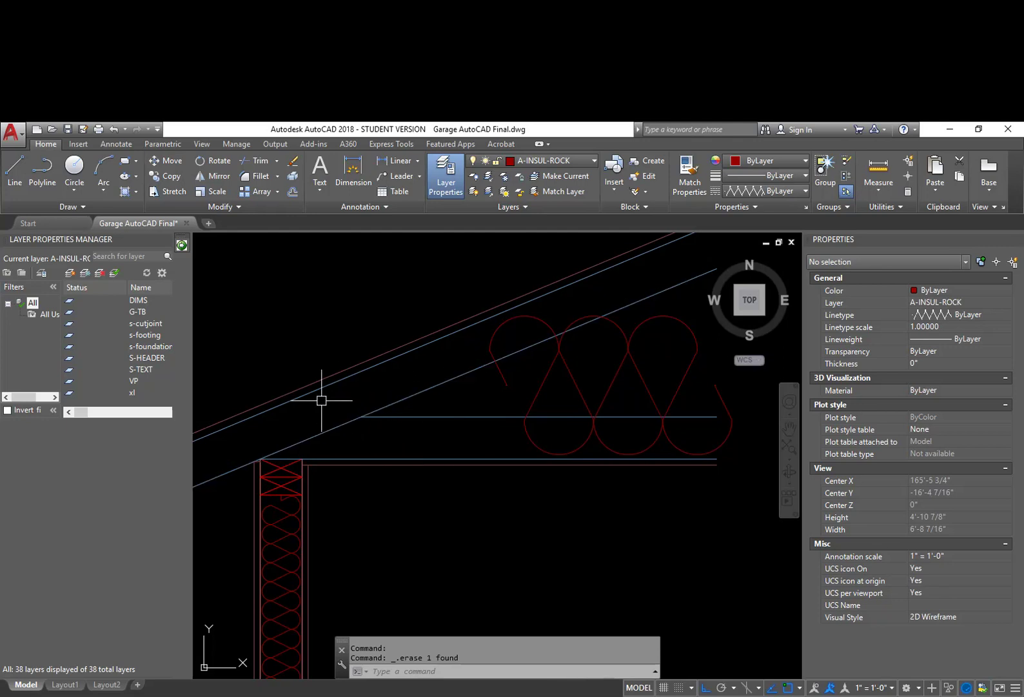
scroll(343, 446, "down", 3)
scroll(364, 458, "up", 3)
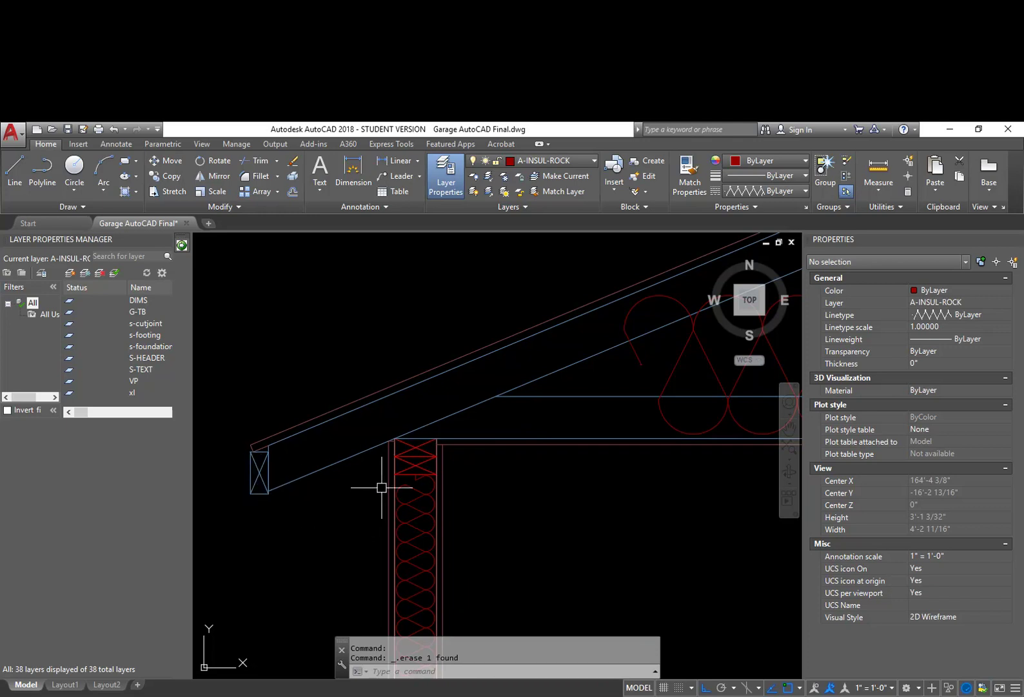
scroll(359, 487, "down", 2)
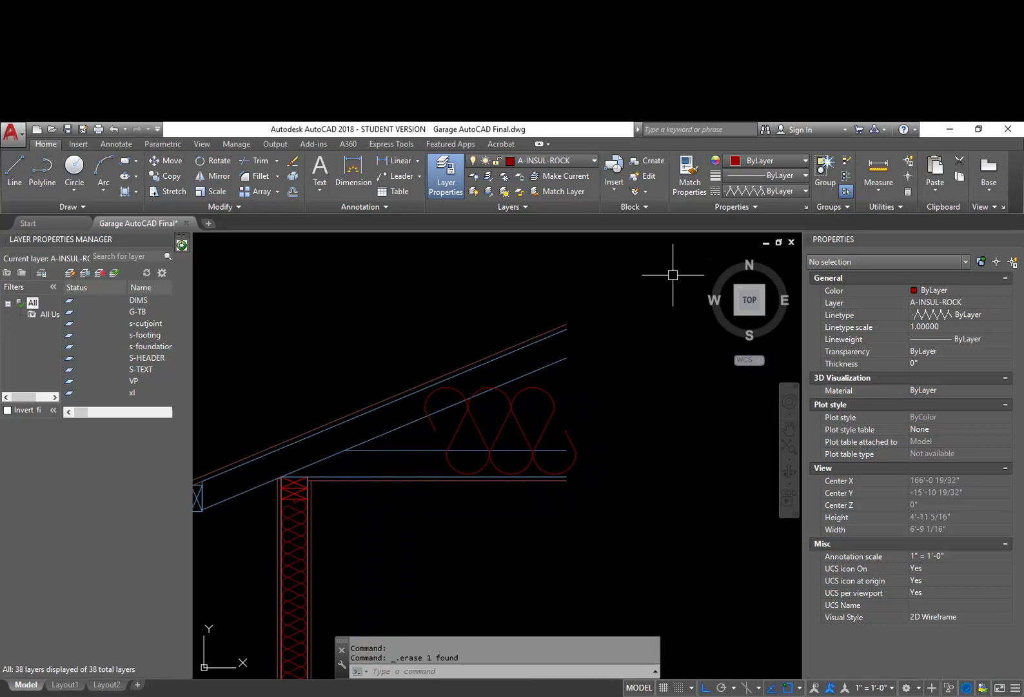
middle_click_drag(316, 479, 438, 441)
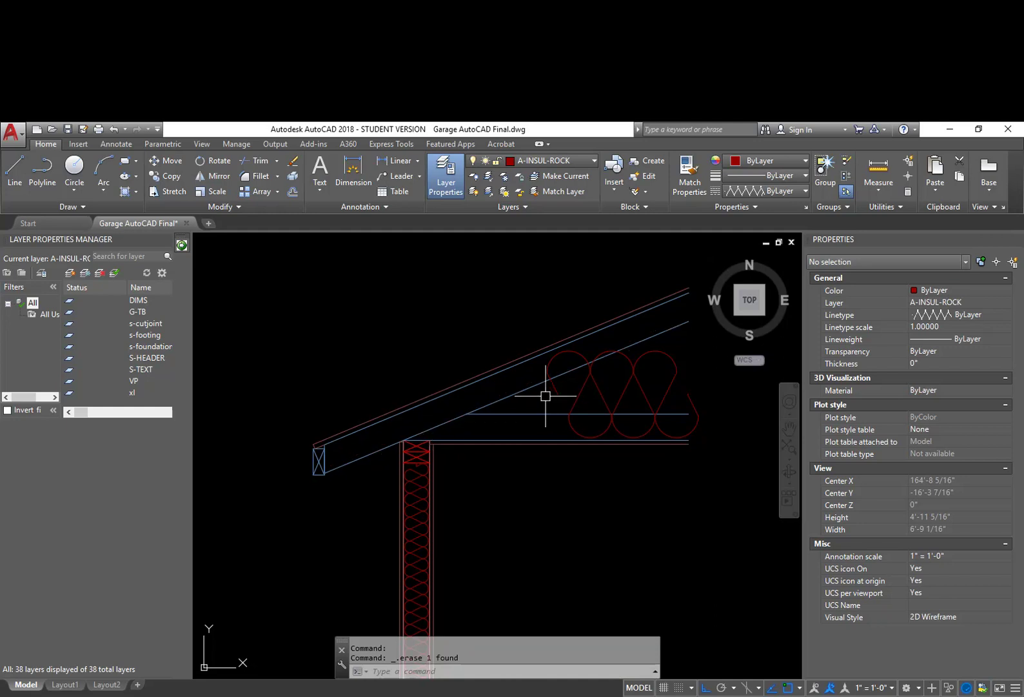
Step: Copy the whole wall section, from footing to roof, horizontally into the empty space to its right
scroll(481, 416, "down", 6)
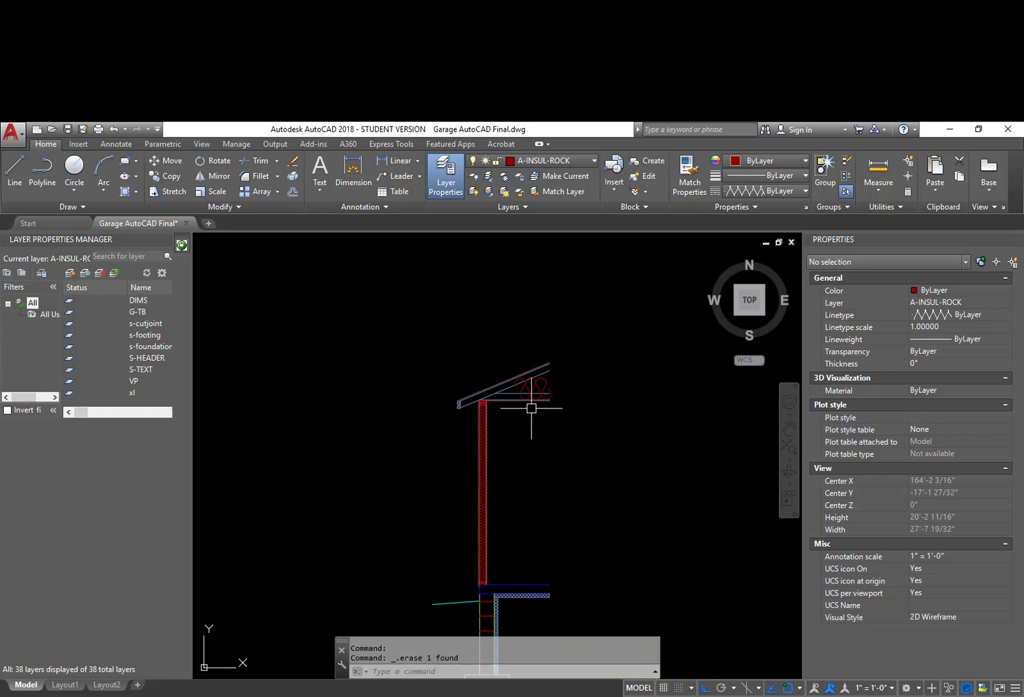
middle_click_drag(533, 408, 532, 406)
middle_click_drag(551, 503, 539, 412)
middle_click_drag(520, 363, 538, 406)
scroll(541, 407, "down", 1)
type("cp")
key("Return")
scroll(556, 451, "down", 1)
left_click(585, 544)
left_click(407, 304)
key("Return")
left_click(538, 402)
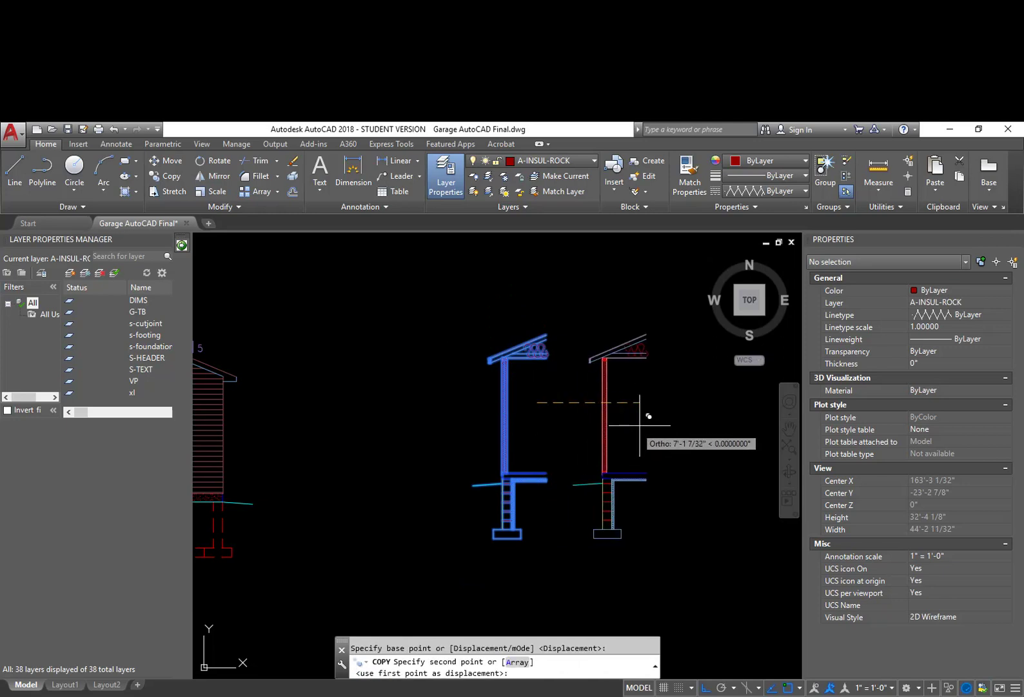
left_click(643, 419)
key("Escape")
Step: Try to move the rafter and fascia of the copied section straight up 12"
scroll(650, 335, "up", 4)
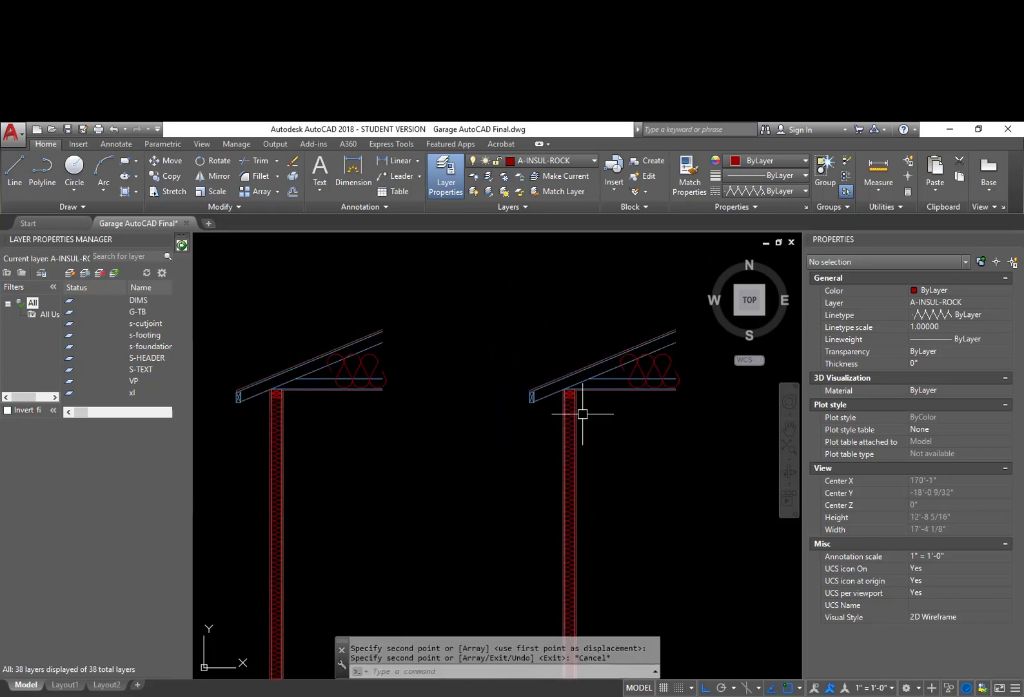
middle_click_drag(585, 349, 526, 358)
scroll(523, 365, "up", 2)
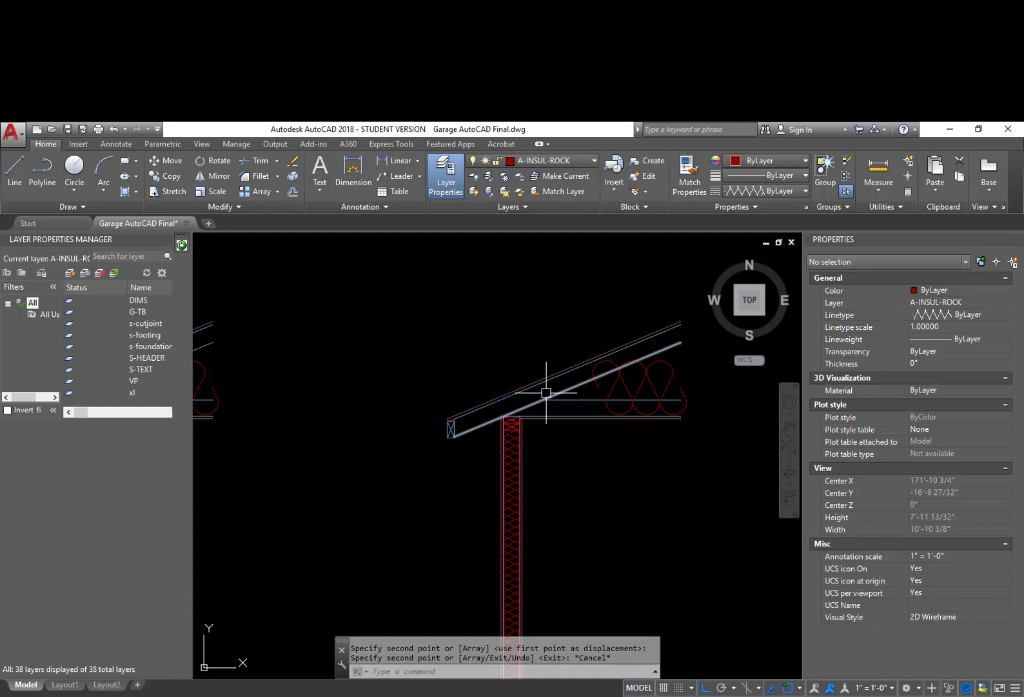
type("m")
key("Return")
left_click(475, 454)
left_click(443, 395)
key("Return")
left_click(610, 520)
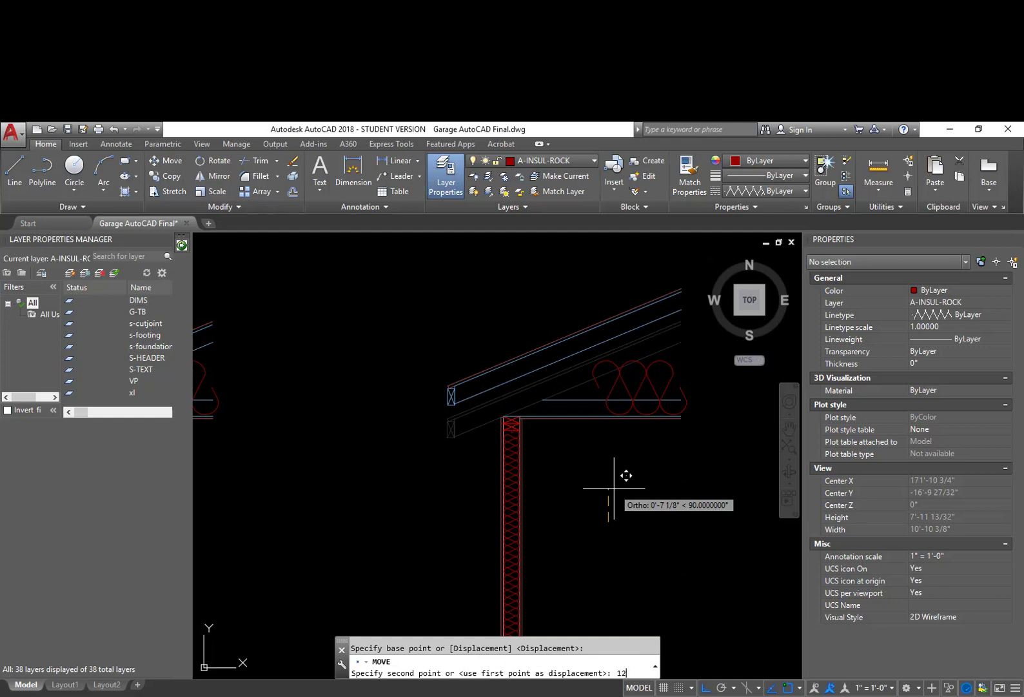
key("Return")
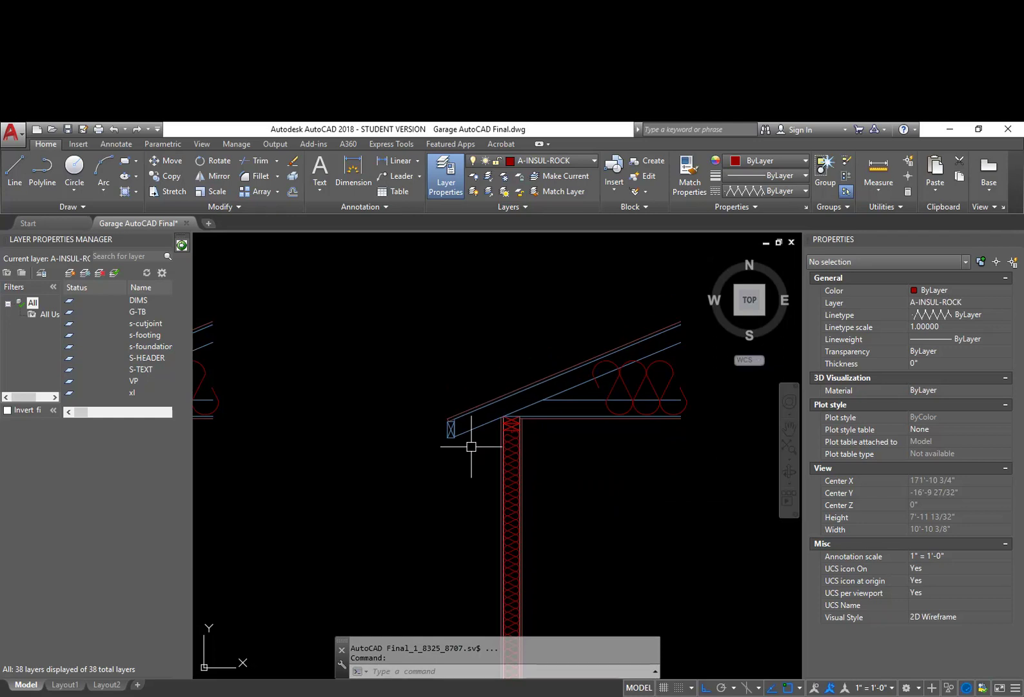
Step: Move the rafter and fascia of the copied section straight up 8.5"
type("m")
key("Return")
left_click(494, 481)
left_click(445, 381)
key("Return")
left_click(445, 495)
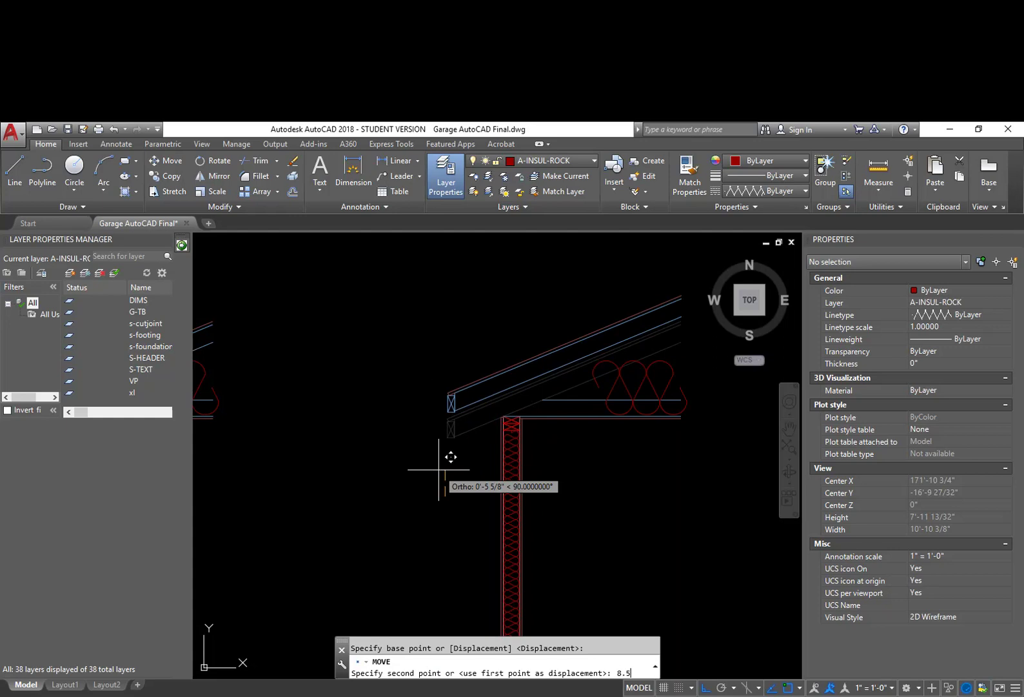
type("8.5")
key("Return")
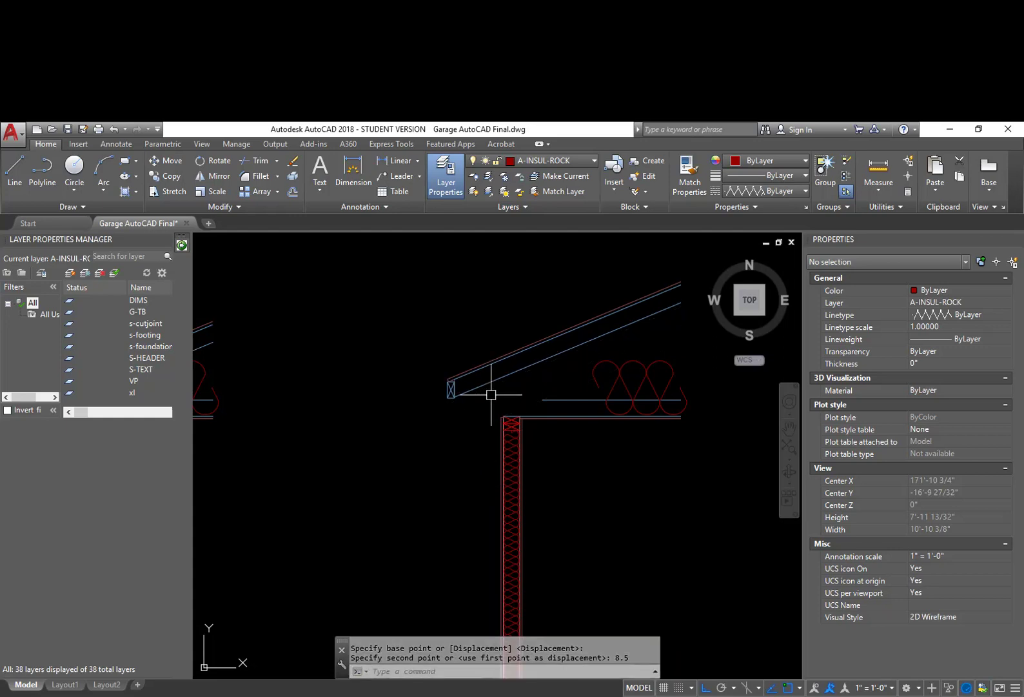
scroll(491, 394, "up", 2)
scroll(503, 400, "up", 2)
key("l")
key("Return")
left_click(520, 430)
key("Escape")
key("Escape")
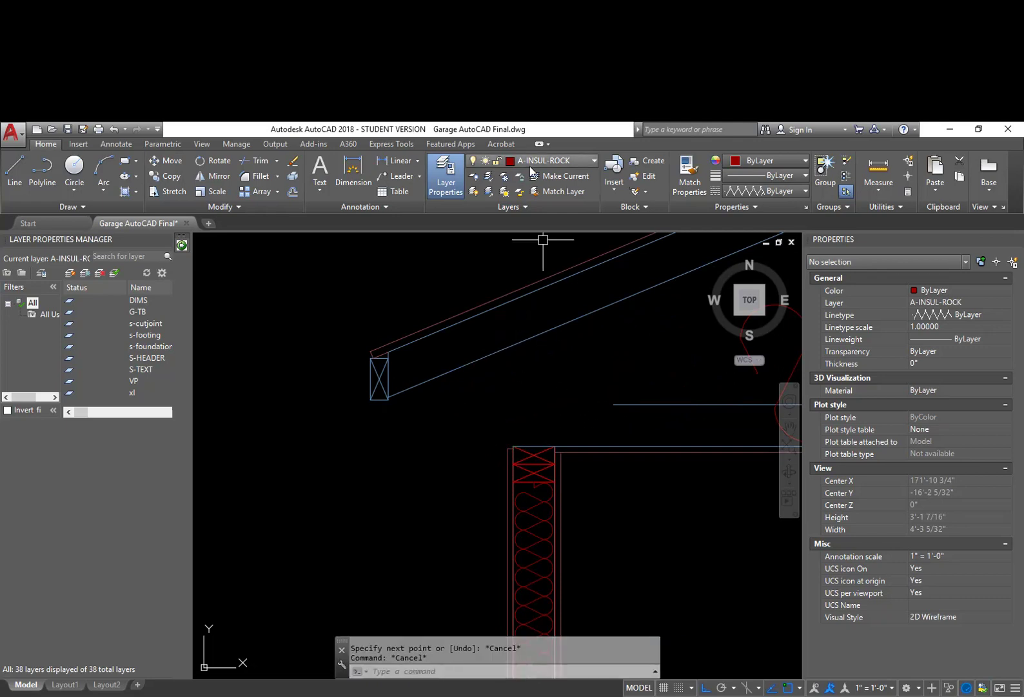
left_click(574, 160)
left_click(605, 266)
left_click(587, 313)
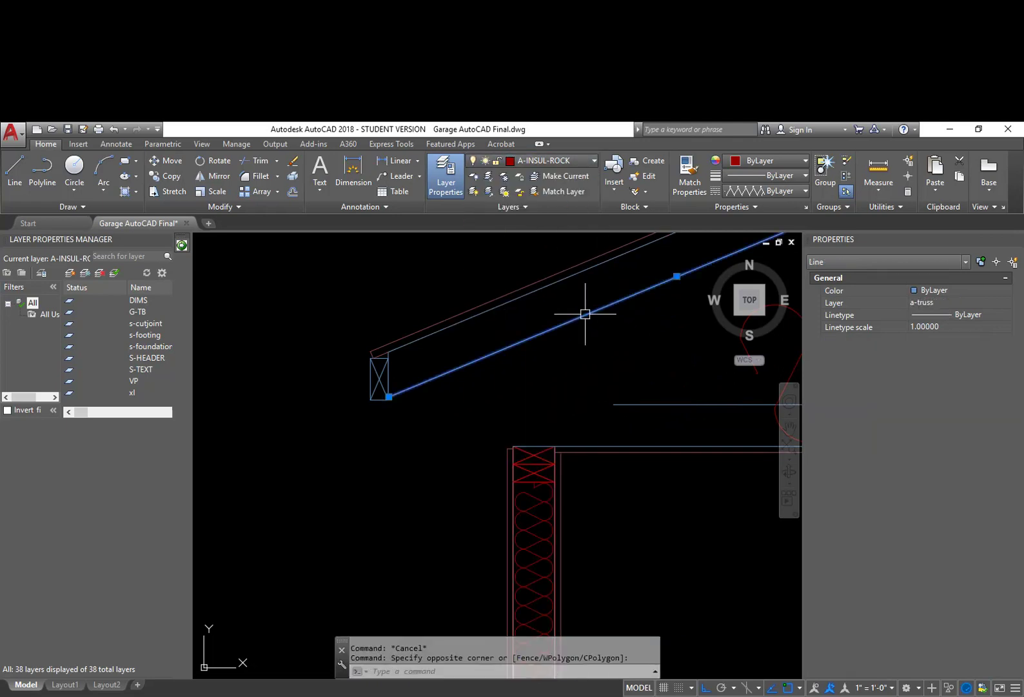
key("Escape")
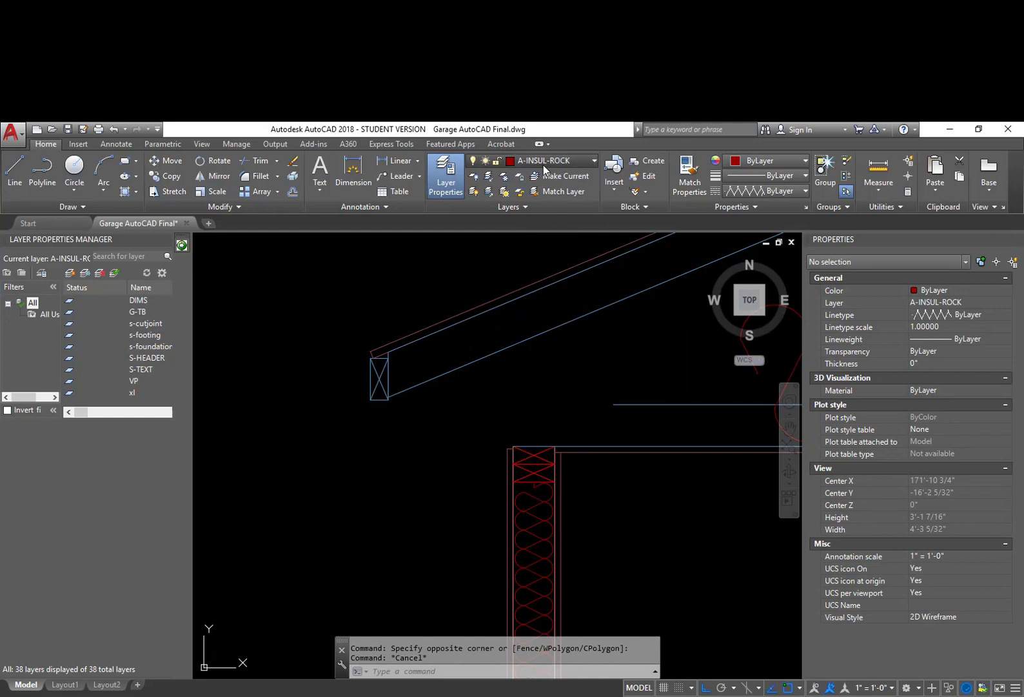
Step: Make a-truss the current layer and draw a vertical line from the top plate's outer corner up past the rafter's underside
left_click(543, 161)
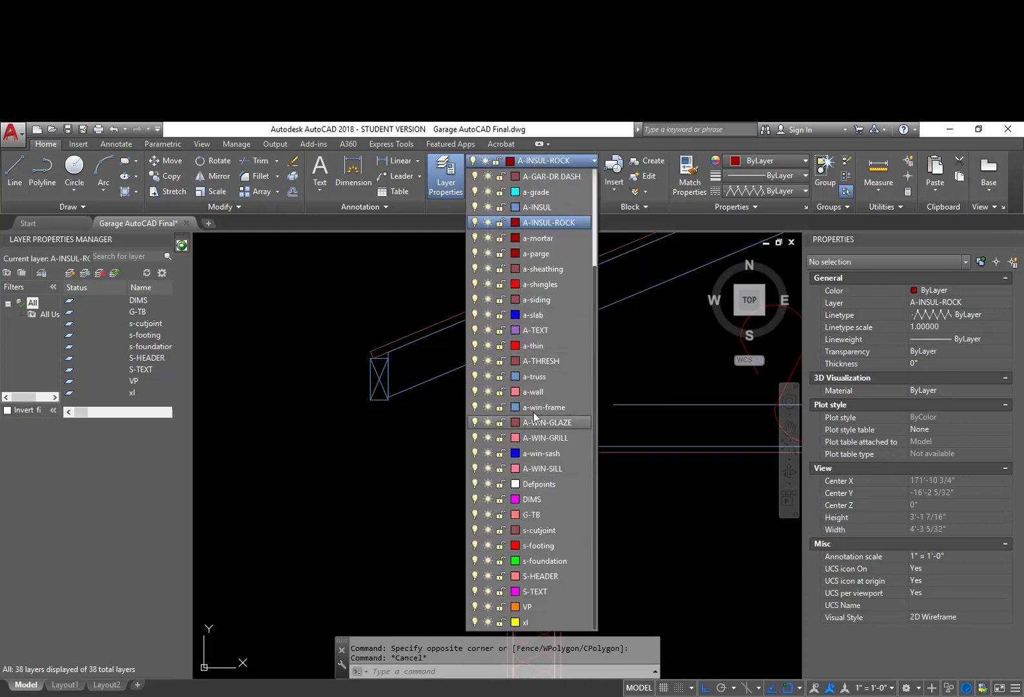
scroll(532, 413, "up", 1)
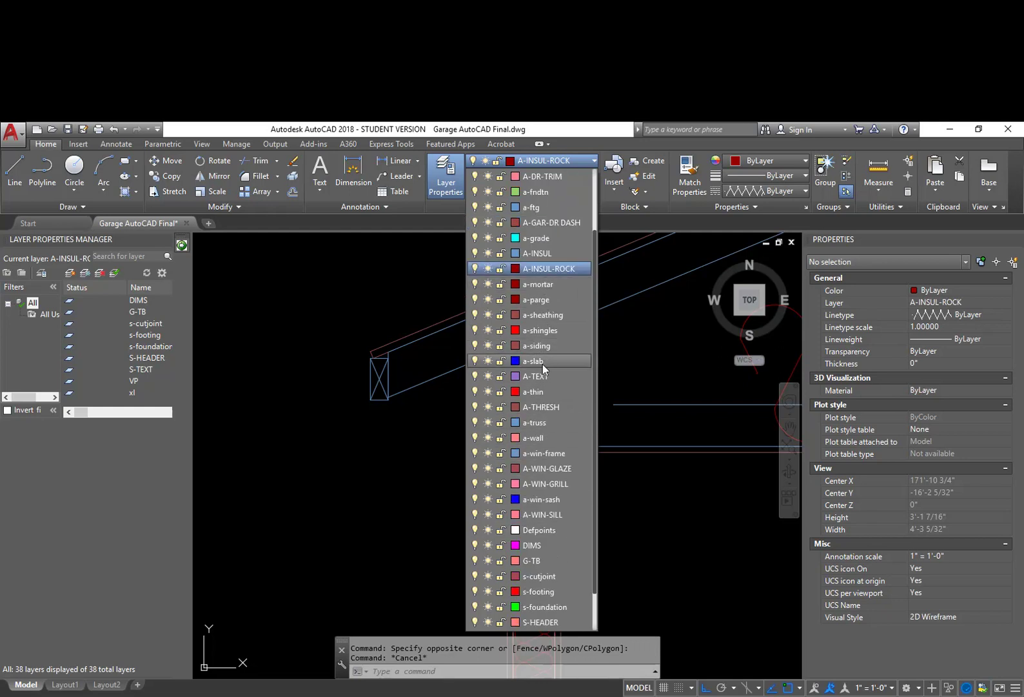
left_click(537, 421)
type("l")
key("Return")
left_click(513, 446)
middle_click_drag(527, 327, 528, 325)
left_click(528, 322)
key("Escape")
Step: Draw a second vertical line from the top plate's inner corner up past the rafter's underside
key("Return")
left_click(556, 443)
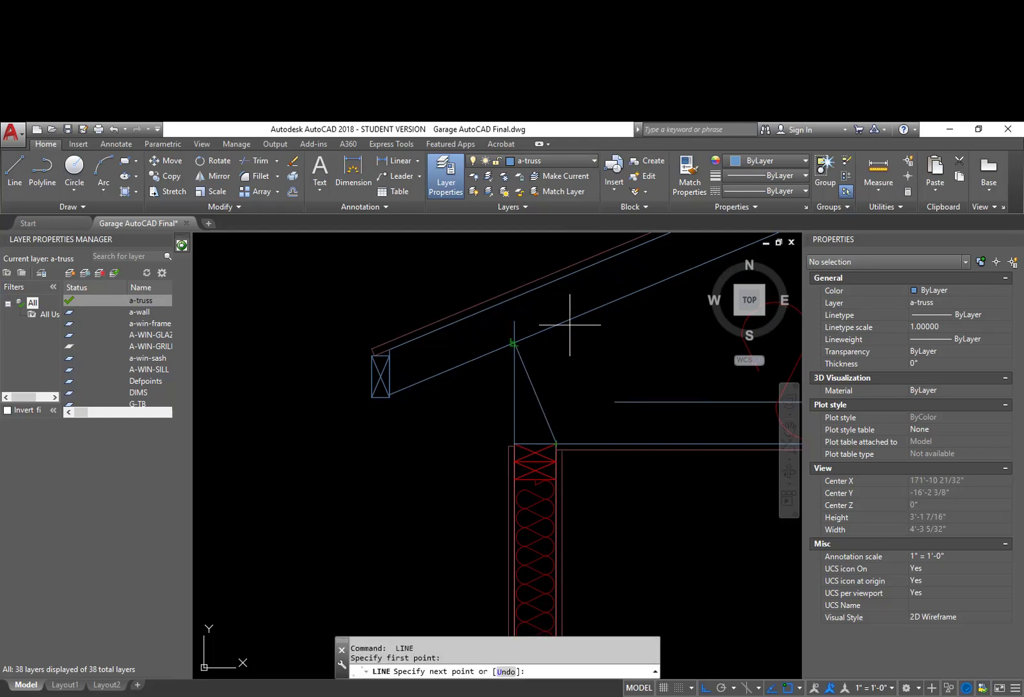
left_click(564, 302)
key("Escape")
Step: Extend the upper line of the copied section's ceiling joist horizontally to the outer vertical line
type("ex")
key("Return")
key("Return")
key("Escape")
key("Return")
left_click(517, 399)
key("Return")
left_click(612, 399)
key("Return")
Step: Trim both vertical lines at the rafter's underside and remove the inner line's portion inside the ceiling joist
type("tr")
key("Return")
key("Return")
middle_click_drag(574, 409, 579, 426)
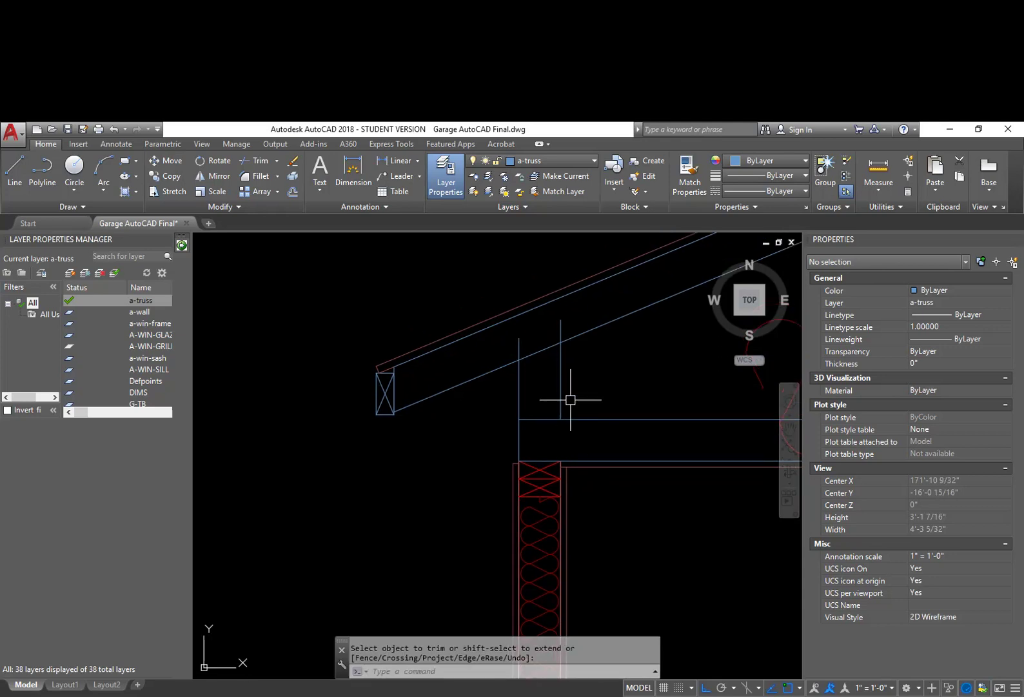
key("Return")
key("Return")
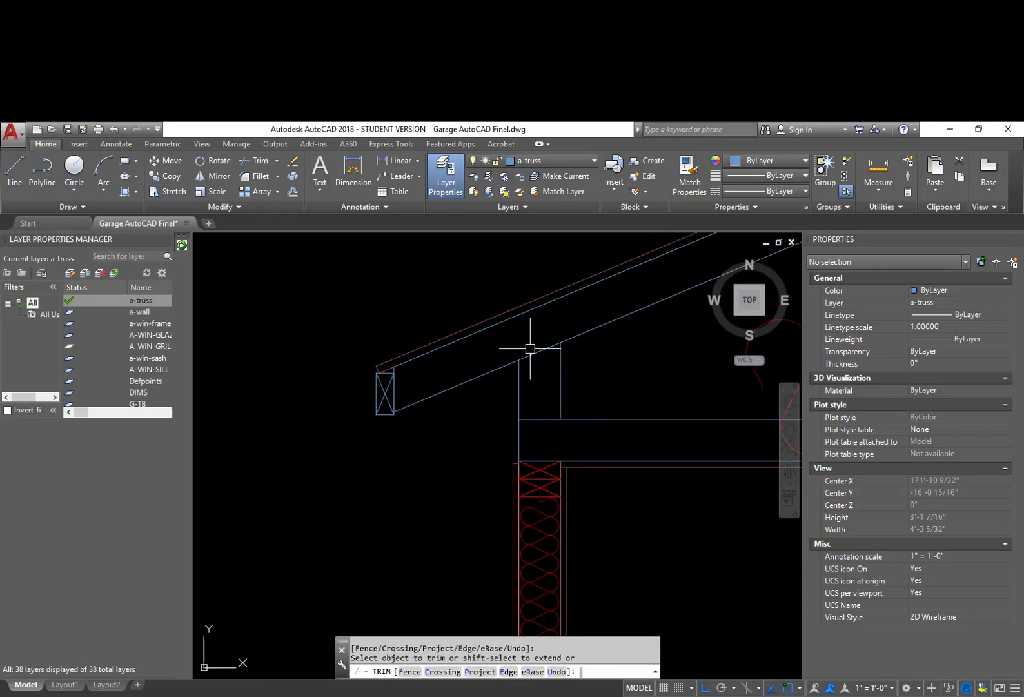
key("Return")
scroll(560, 388, "down", 2)
Step: Stretch the top of the exterior wall sheathing straight up past the ceiling joist to just below the rafter
middle_click_drag(637, 411, 518, 407)
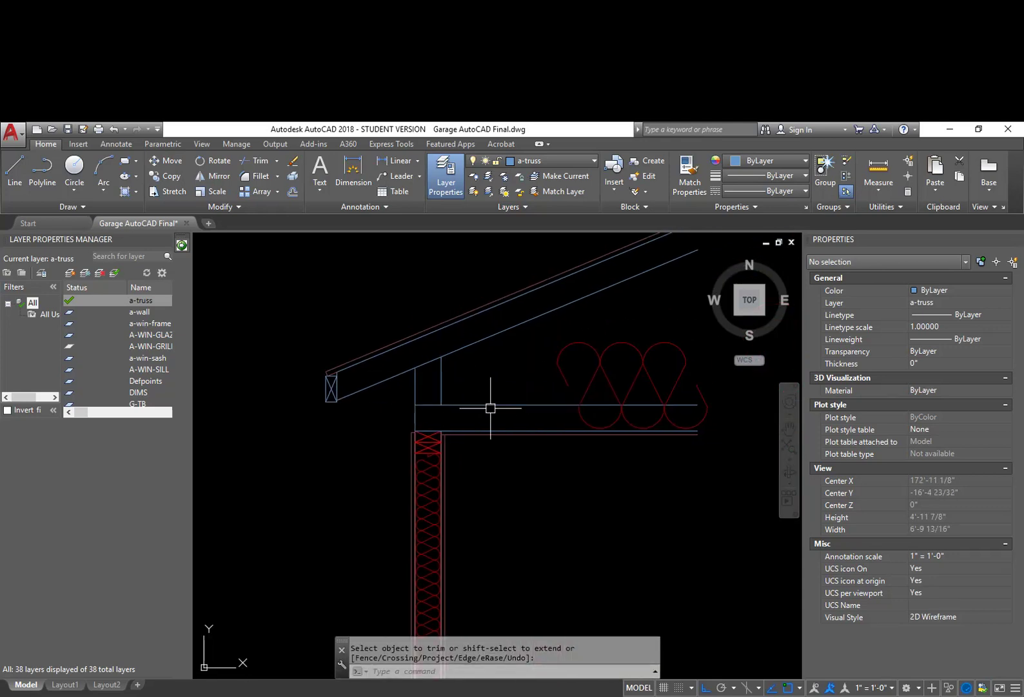
scroll(423, 429, "up", 8)
type("s")
key("Return")
type("c")
key("Return")
left_click(458, 420)
left_click(418, 407)
key("Return")
left_click(411, 456)
middle_click_drag(405, 351, 411, 487)
scroll(405, 365, "down", 2)
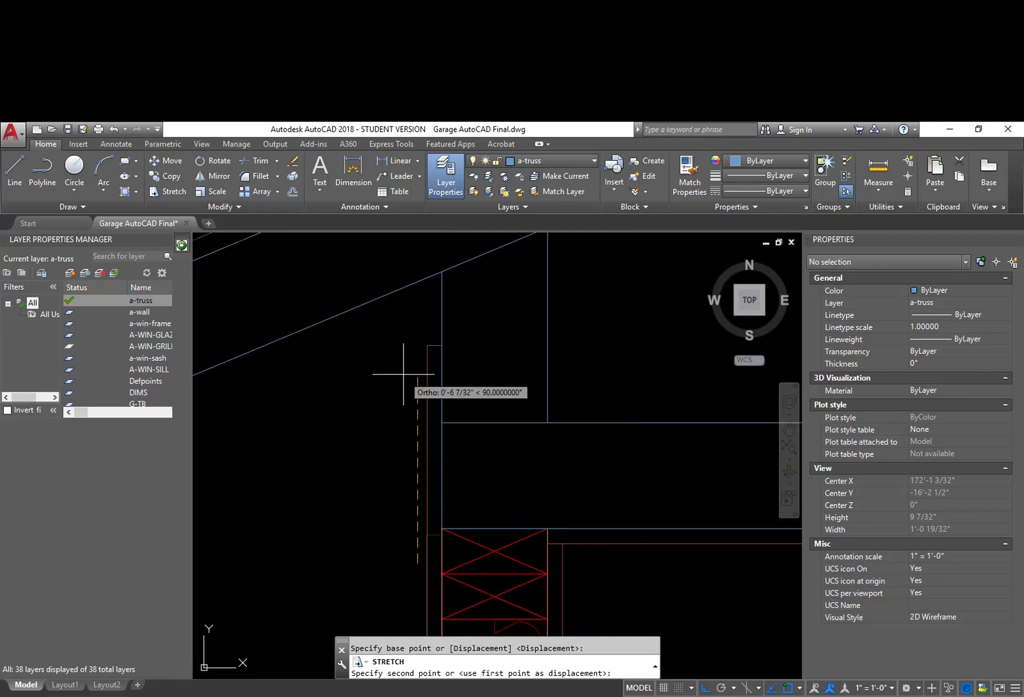
key("Escape")
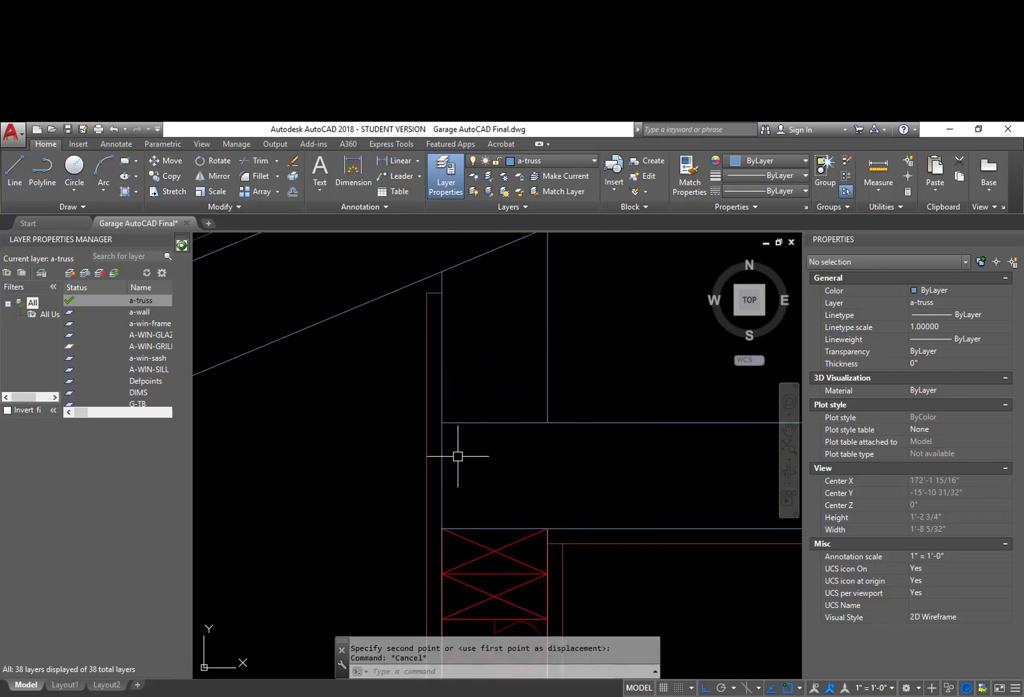
key("Escape")
Step: Move the copied section's ceiling batting line horizontally toward the wall so its first loop sits above the top plate
scroll(482, 475, "down", 5)
middle_click_drag(483, 475, 509, 432)
scroll(524, 462, "down", 2)
type("m")
key("space")
left_click(629, 361)
key("Return")
left_click(666, 479)
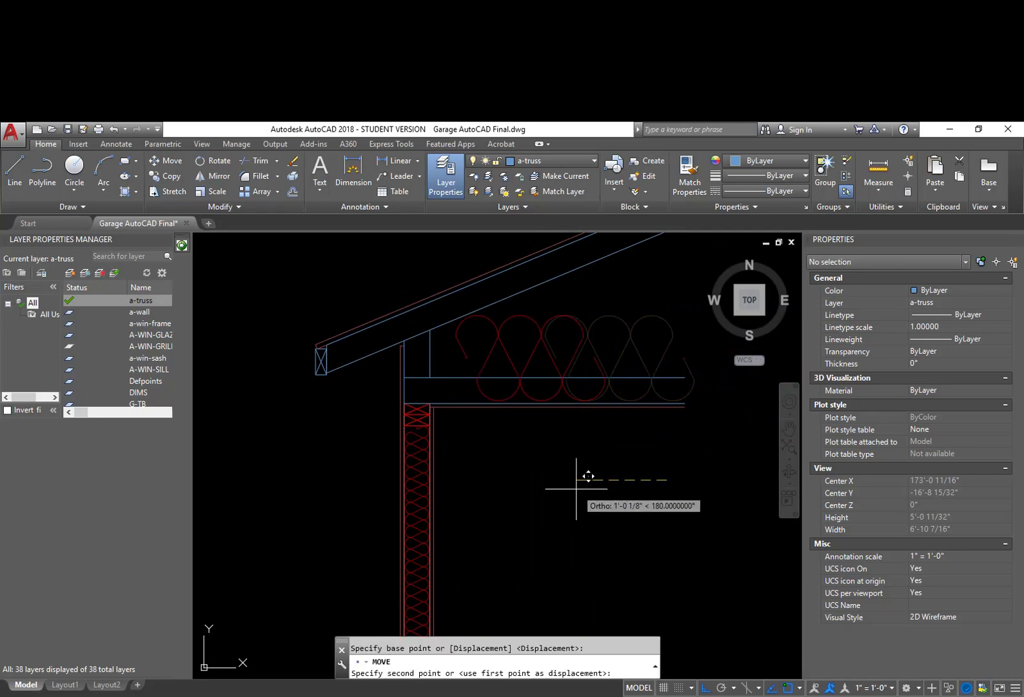
left_click(528, 488)
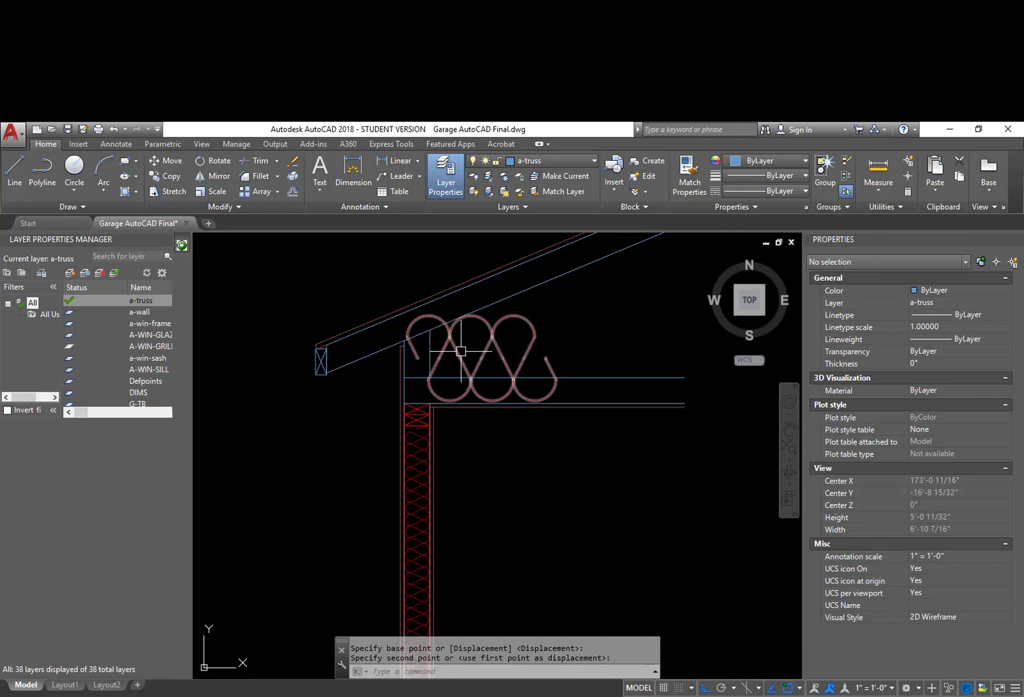
Step: Stretch the attic insulation line horizontally to the cut end of the ceiling framing
left_click(545, 365)
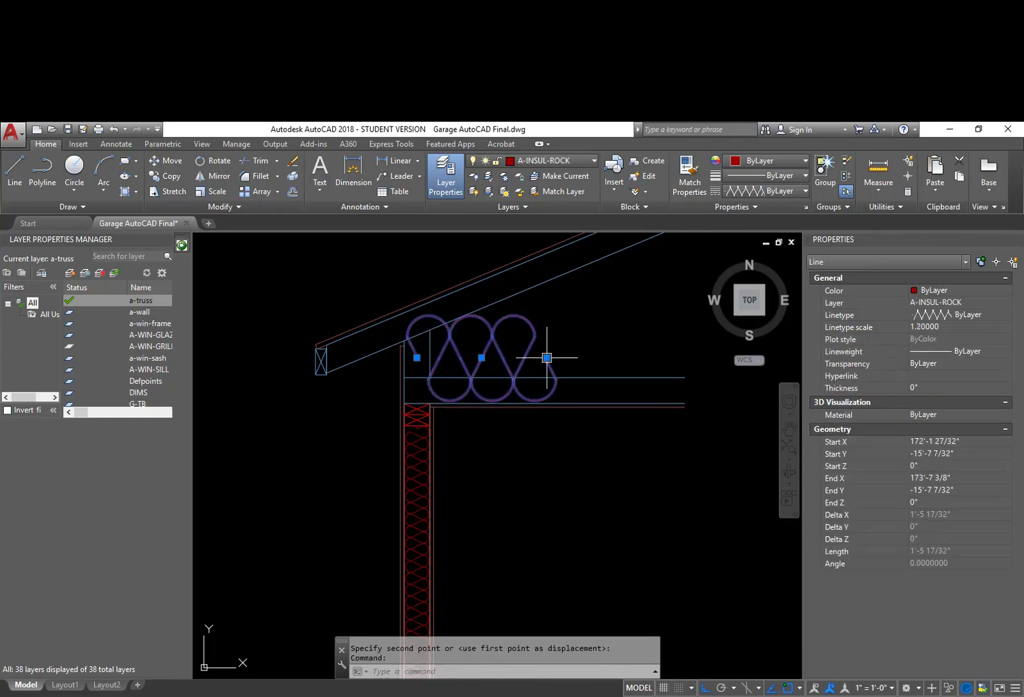
left_click(547, 357)
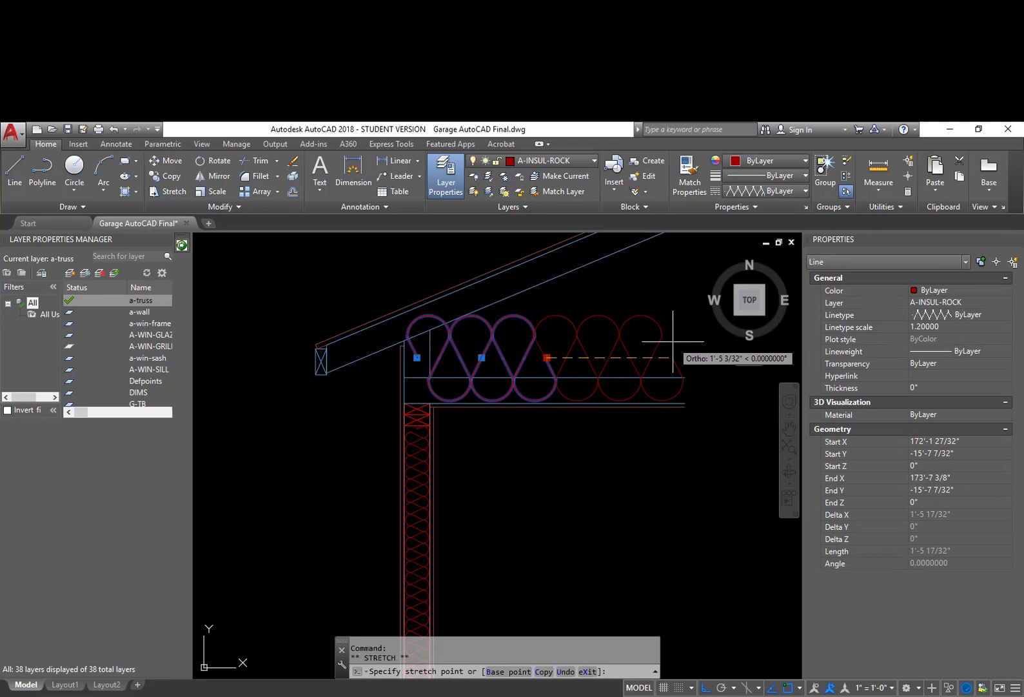
key("Escape")
key("Escape")
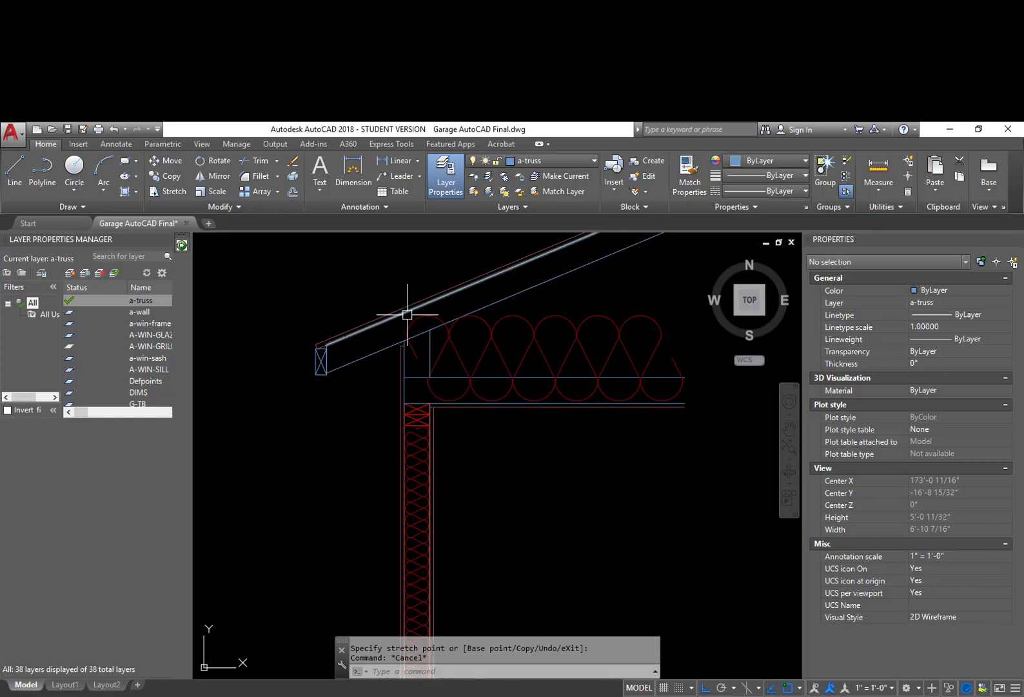
Step: Examine the edited wall section from roof to footing, comparing it with the neighbouring original section
mouse_move(537, 274)
middle_mouse_down()
mouse_move(549, 277)
mouse_move(318, 391)
middle_mouse_up()
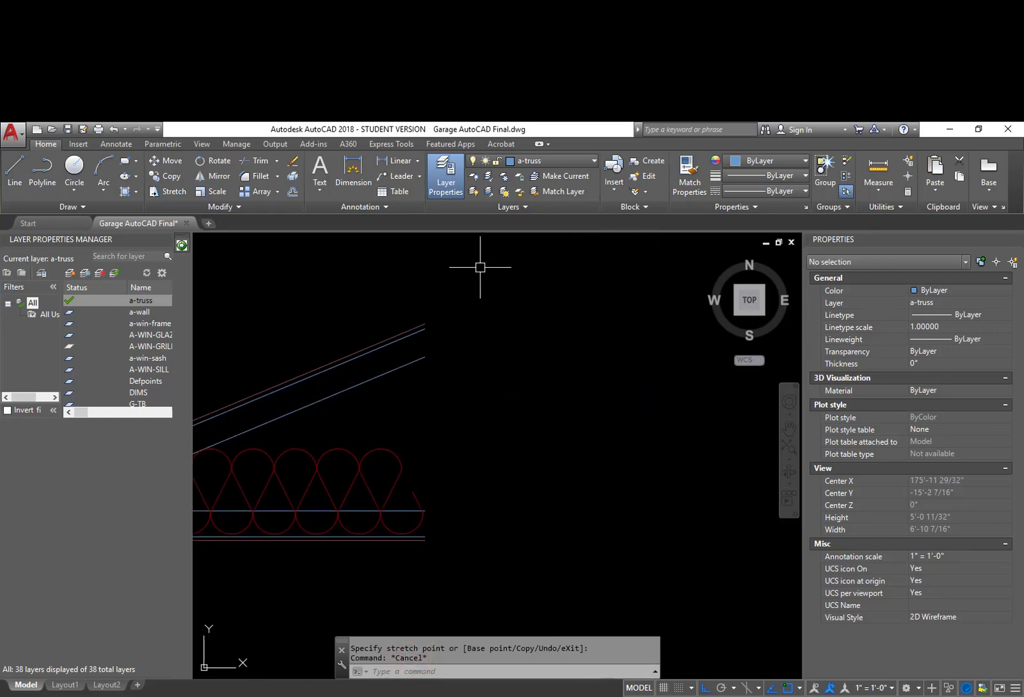
scroll(458, 468, "down", 2)
middle_click_drag(456, 477, 550, 345)
scroll(534, 395, "down", 2)
mouse_move(528, 472)
middle_mouse_down()
mouse_move(528, 423)
mouse_move(551, 448)
middle_mouse_up()
scroll(528, 423, "down", 2)
scroll(529, 444, "down", 2)
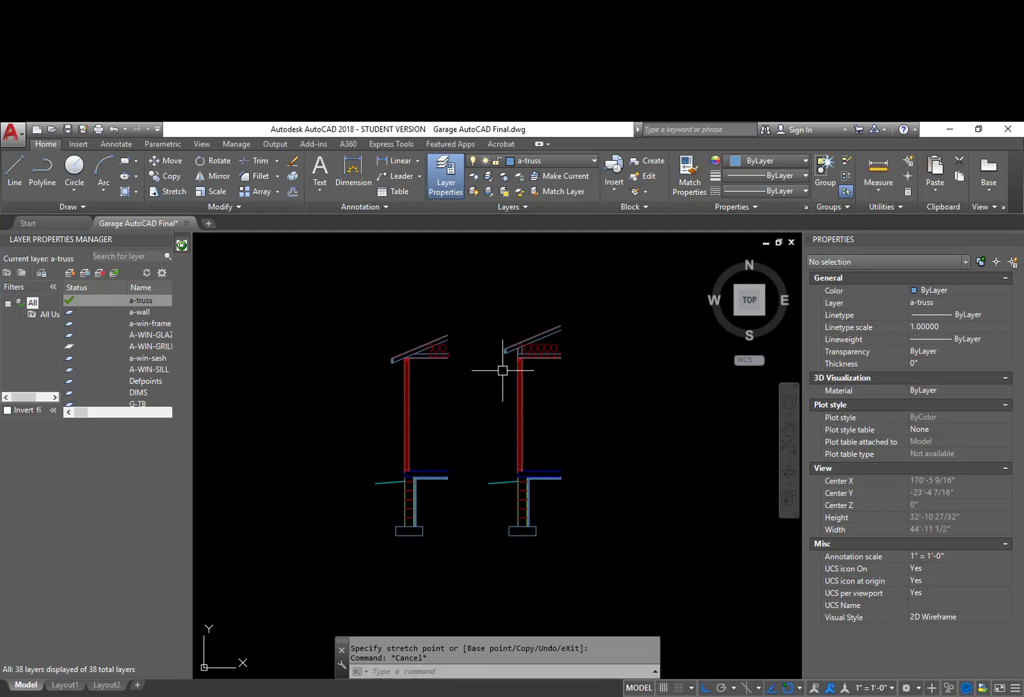
scroll(511, 421, "up", 2)
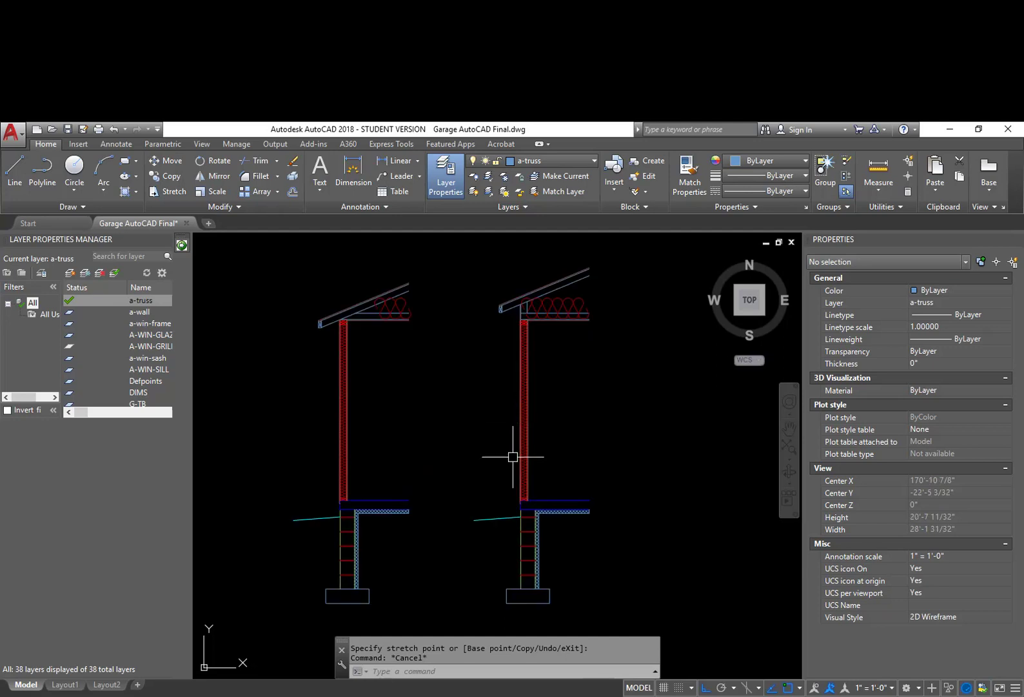
scroll(513, 457, "up", 2)
middle_click_drag(523, 259, 518, 329)
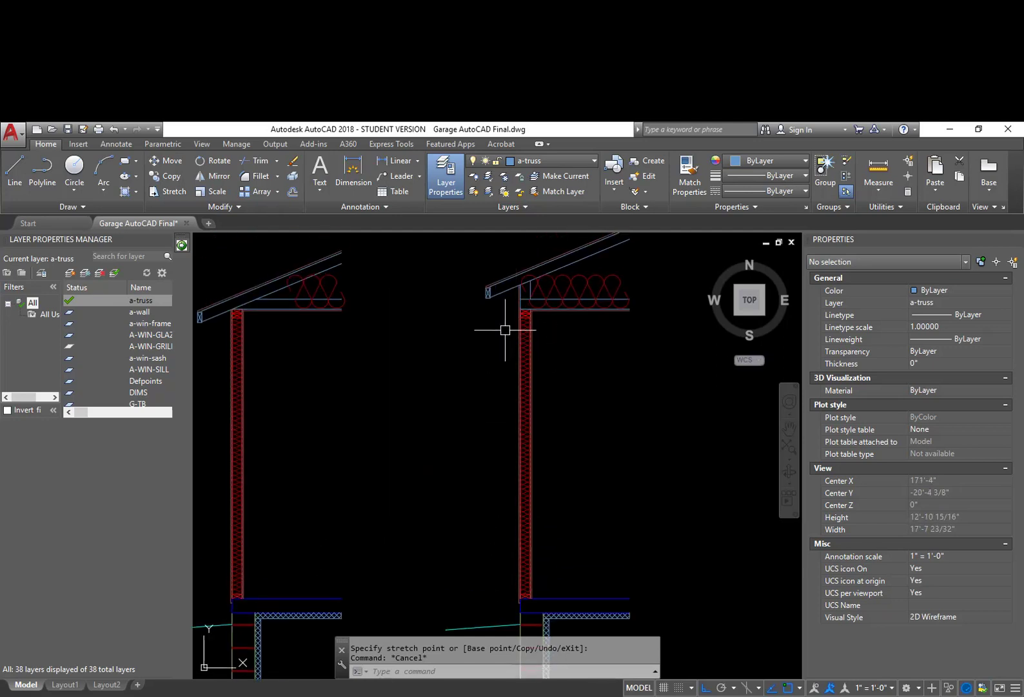
scroll(518, 603, "up", 4)
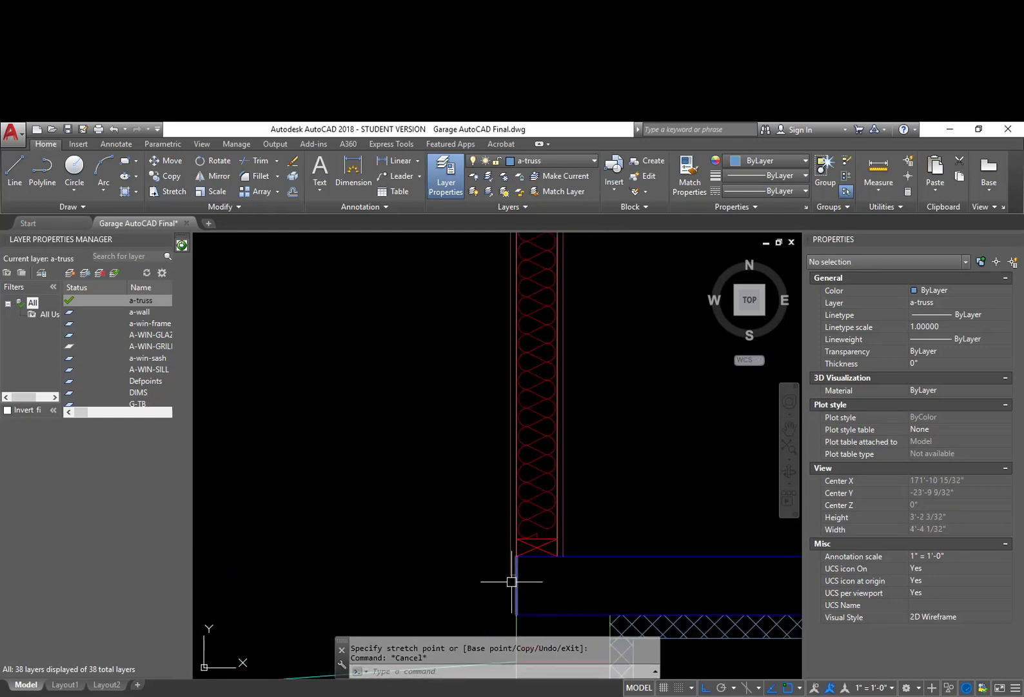
scroll(515, 571, "down", 4)
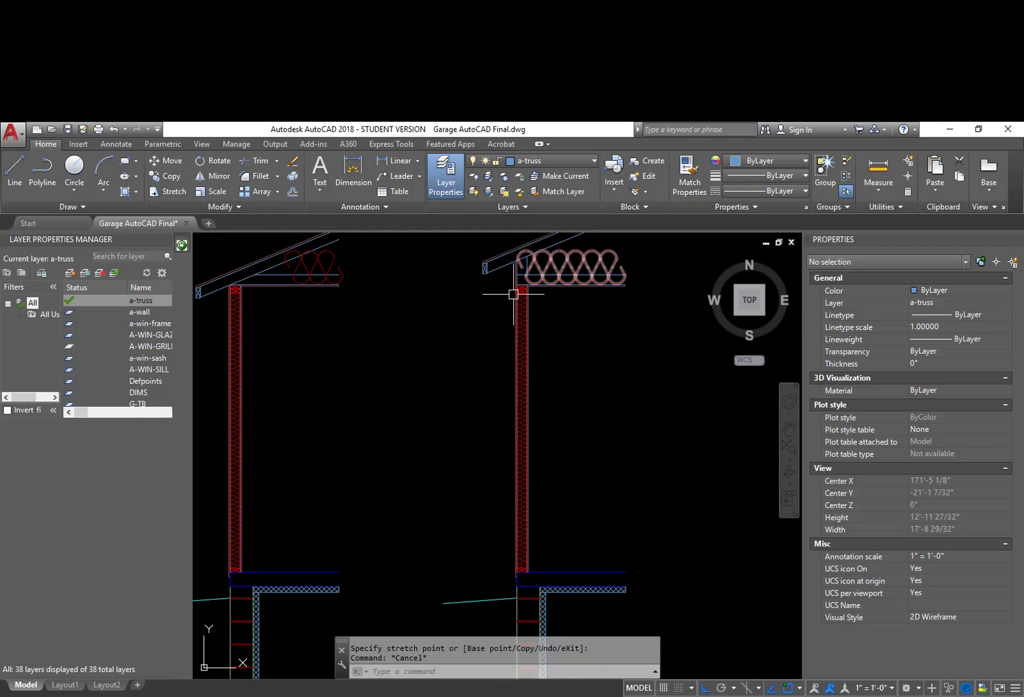
Step: Draw a horizontal reference line outward from the bottom of the exterior siding on the edited wall section
scroll(508, 288, "up", 2)
middle_click_drag(488, 626, 485, 454)
middle_click_drag(488, 604, 615, 408)
scroll(624, 401, "up", 2)
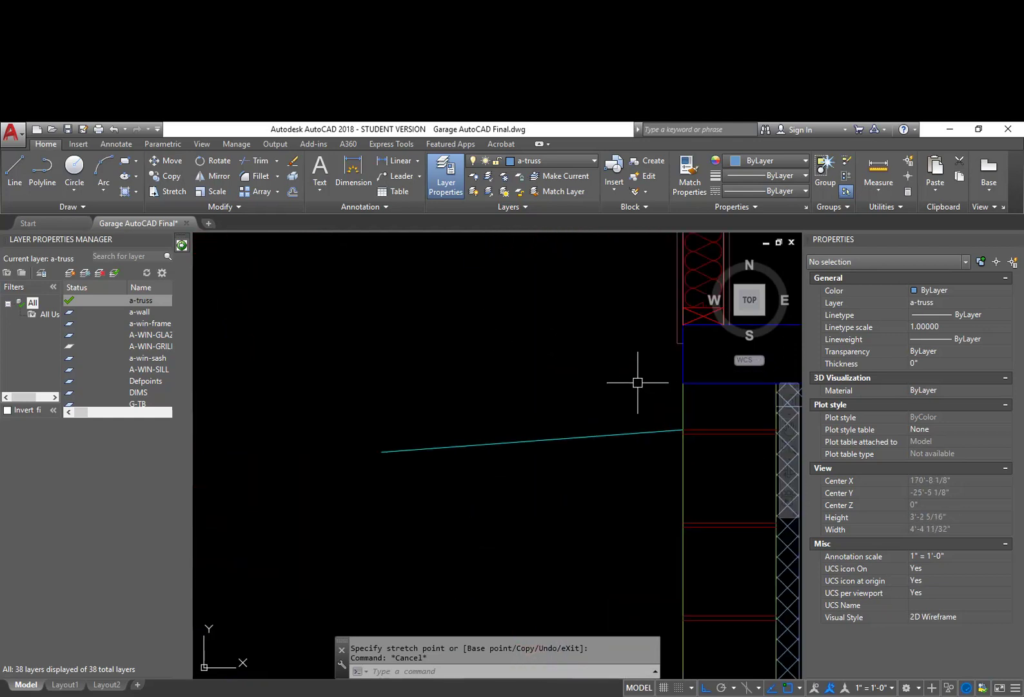
key("Return")
left_click(677, 342)
scroll(531, 374, "down", 3)
left_click(439, 354)
key("Escape")
scroll(477, 368, "down", 2)
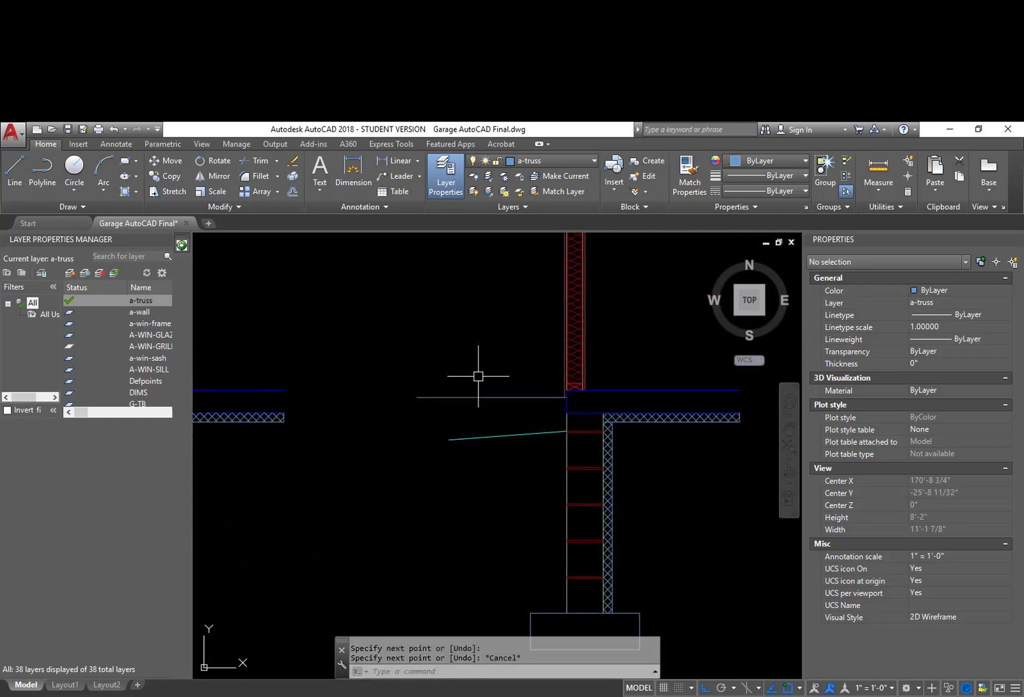
Step: Offset the horizontal reference line upward by 8'
type("o")
key("Return")
type("8'")
key("Return")
left_click(484, 388)
scroll(538, 324, "down", 3)
left_click(547, 313)
scroll(509, 316, "up", 5)
scroll(474, 339, "up", 6)
key("Escape")
Step: Extend the upper reference line to the outer face of the stud wall
type("ex")
key("Return")
key("Return")
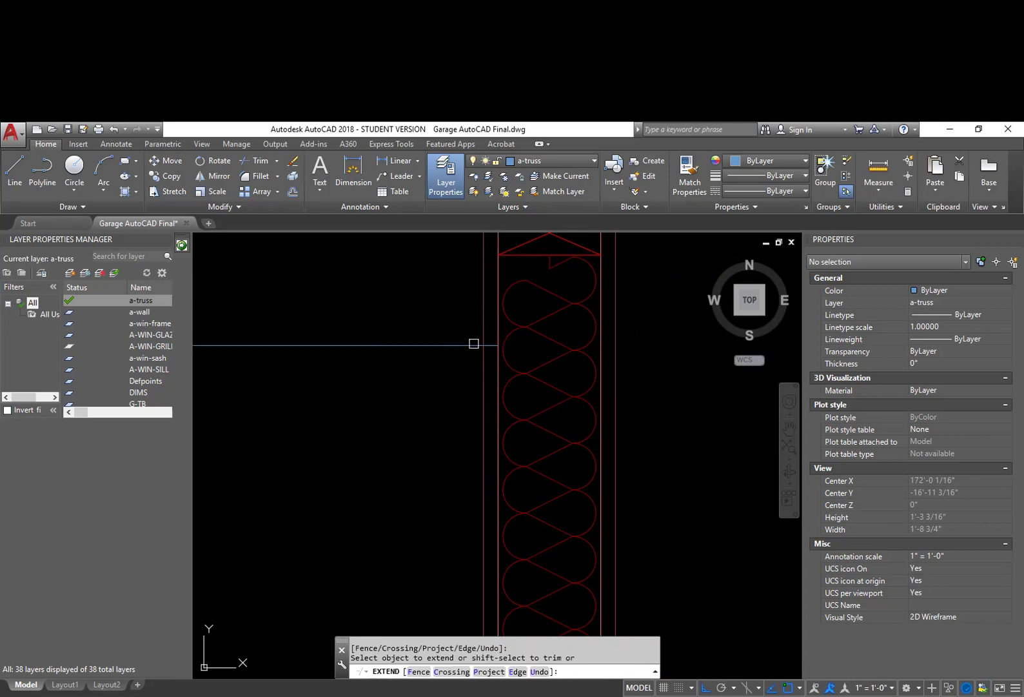
left_click(473, 343)
scroll(492, 347, "down", 2)
middle_click_drag(492, 348, 476, 509)
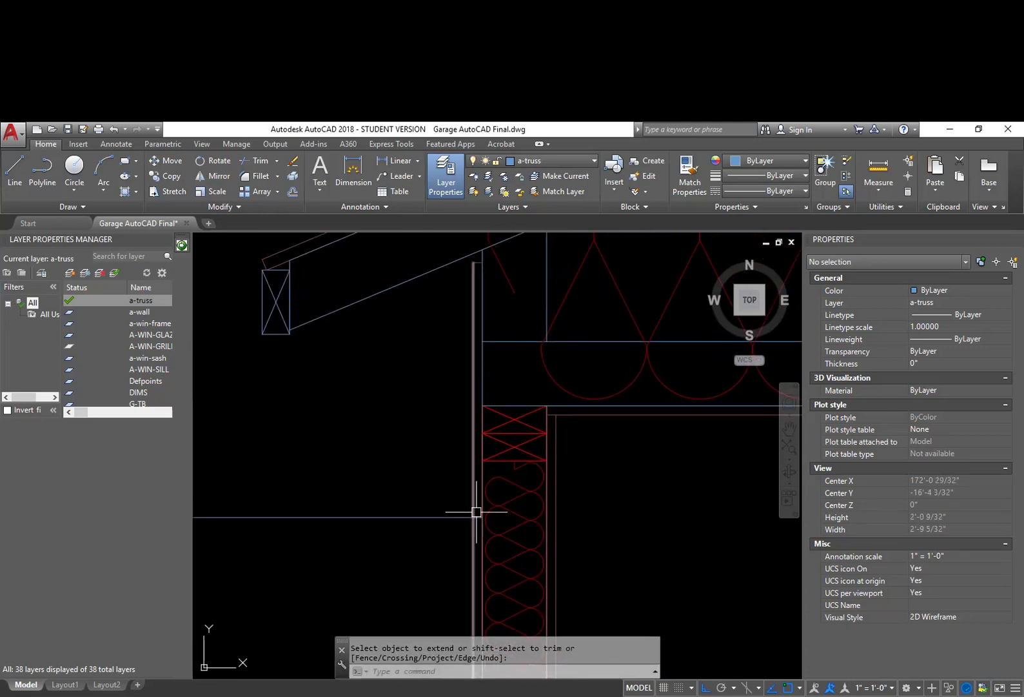
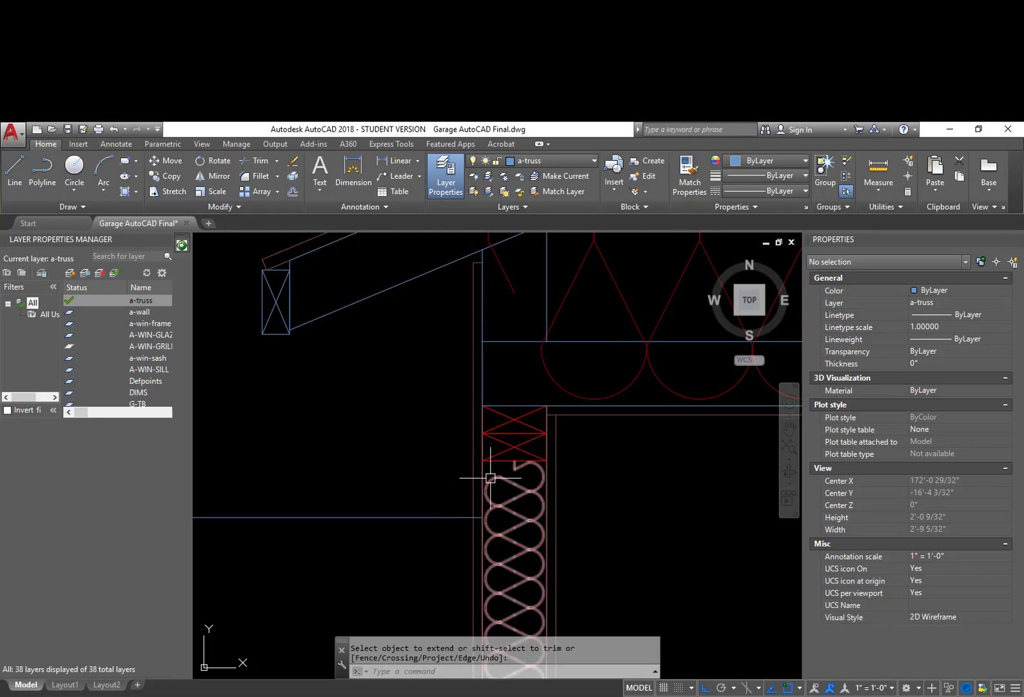
Step: Check the wall's base and top plate against the two horizontal reference lines
scroll(449, 496, "down", 4)
middle_click_drag(448, 498, 483, 358)
scroll(487, 451, "up", 5)
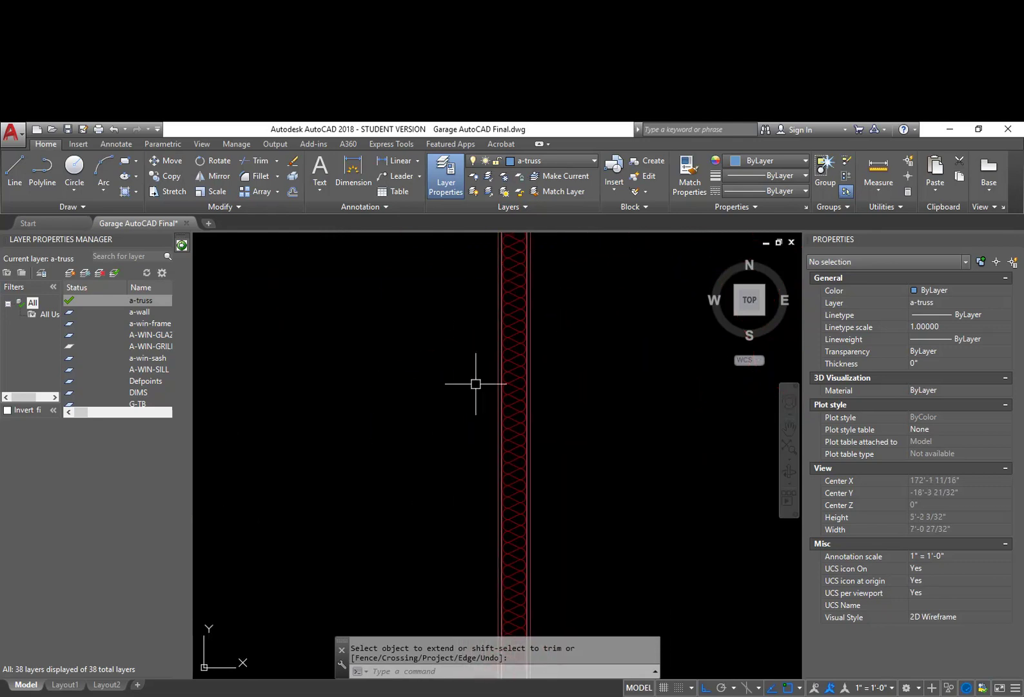
scroll(544, 469, "up", 2)
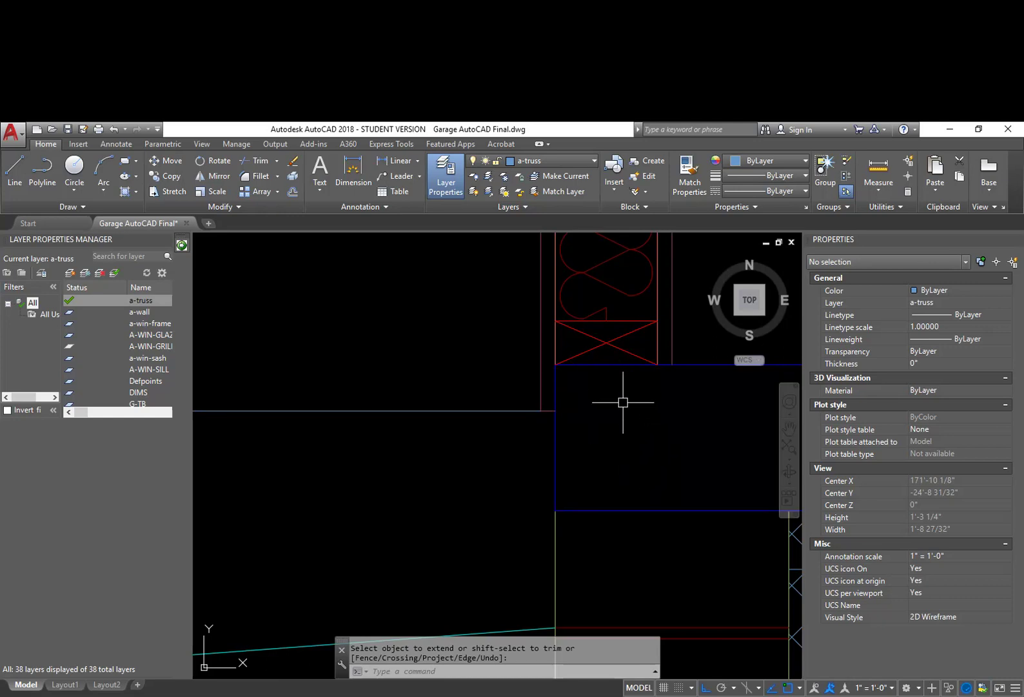
middle_click_drag(612, 454, 576, 466)
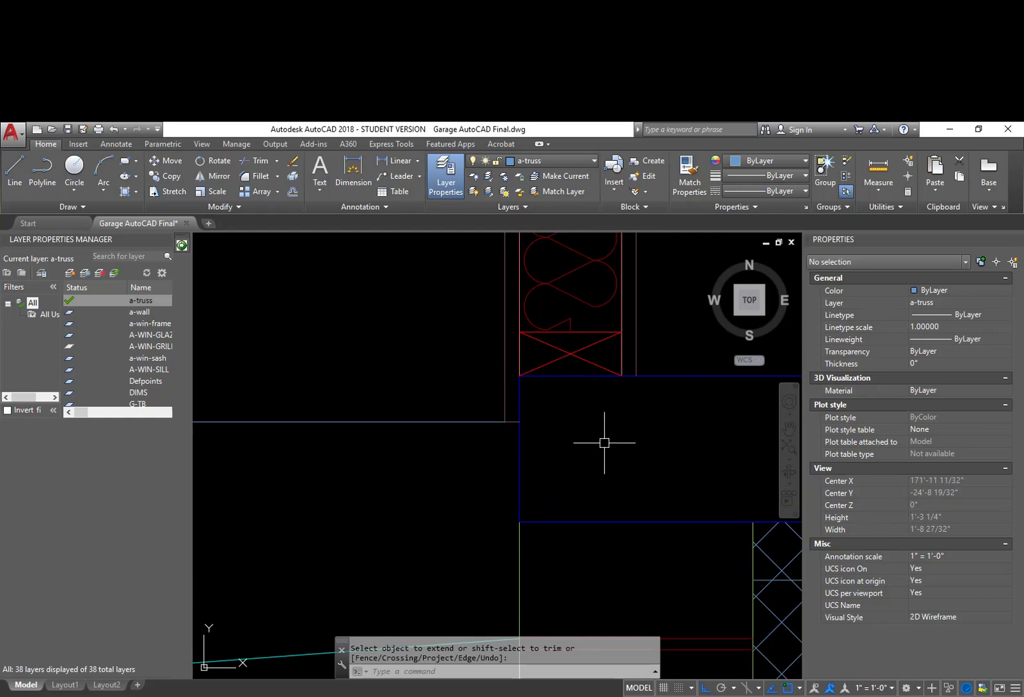
scroll(604, 442, "down", 10)
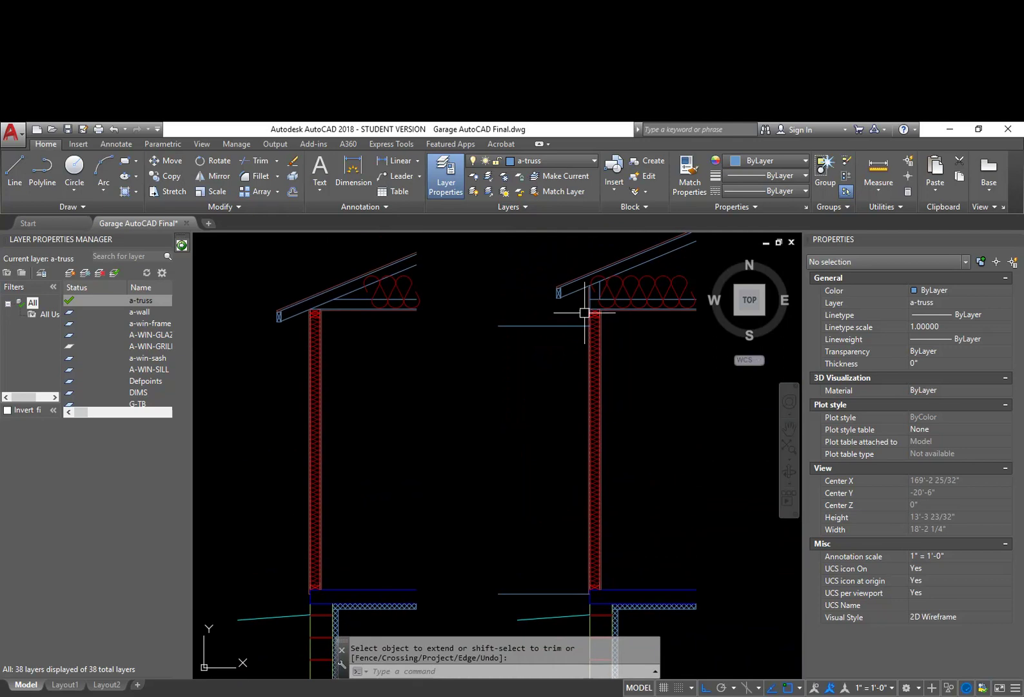
middle_click_drag(592, 298, 596, 346)
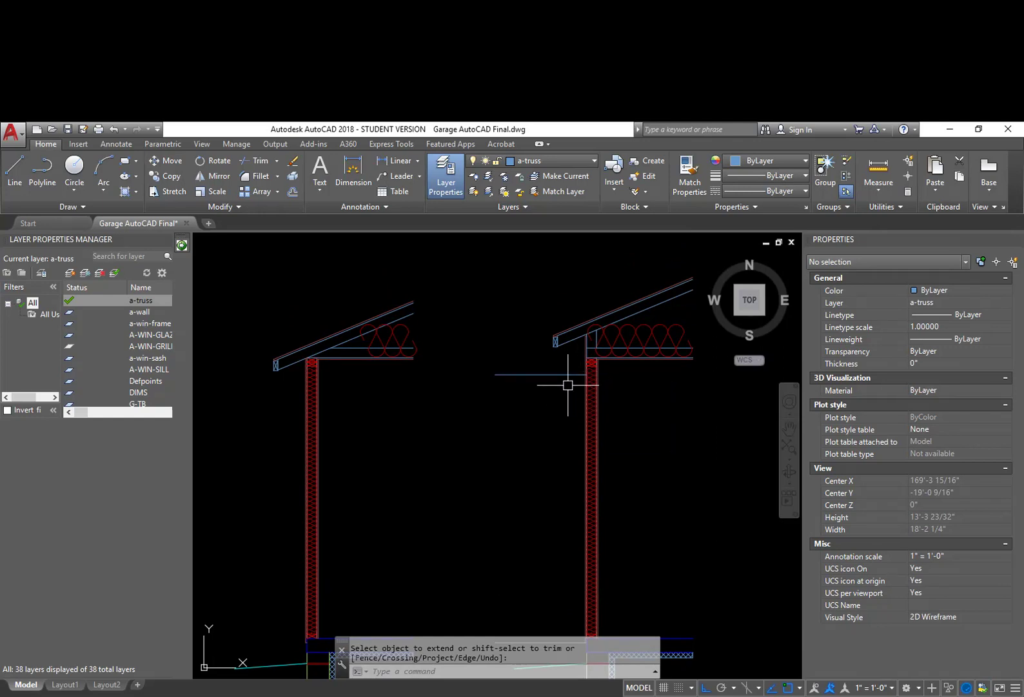
middle_click_drag(556, 442, 563, 362)
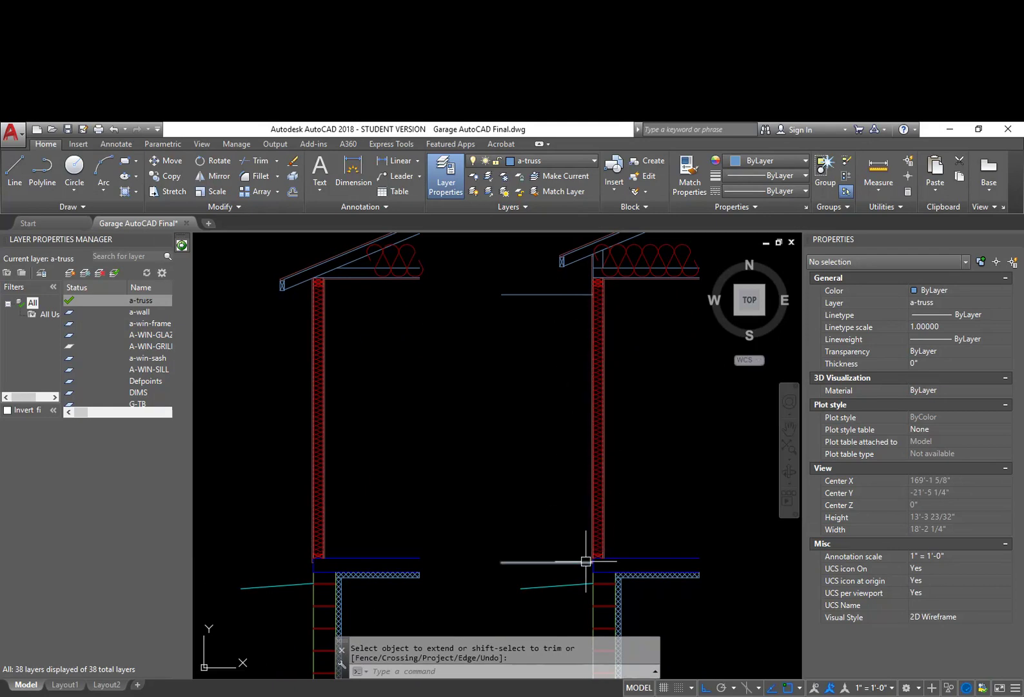
scroll(595, 559, "up", 2)
middle_click_drag(577, 462, 581, 518)
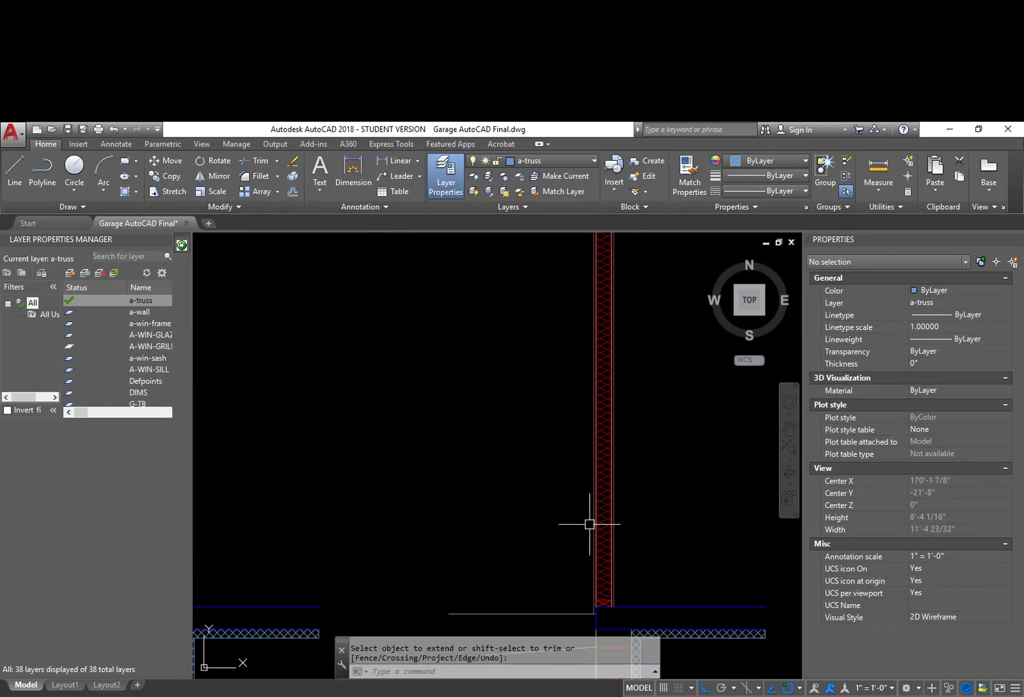
Step: Try to move the edited section's wall assembly horizontally inward so its exterior siding lines up with the foundation edge
scroll(590, 606, "up", 4)
mouse_move(617, 599)
middle_mouse_down()
mouse_move(632, 546)
mouse_move(618, 526)
middle_mouse_up()
key("Return")
type("m")
key("Return")
left_click(687, 507)
left_click(548, 426)
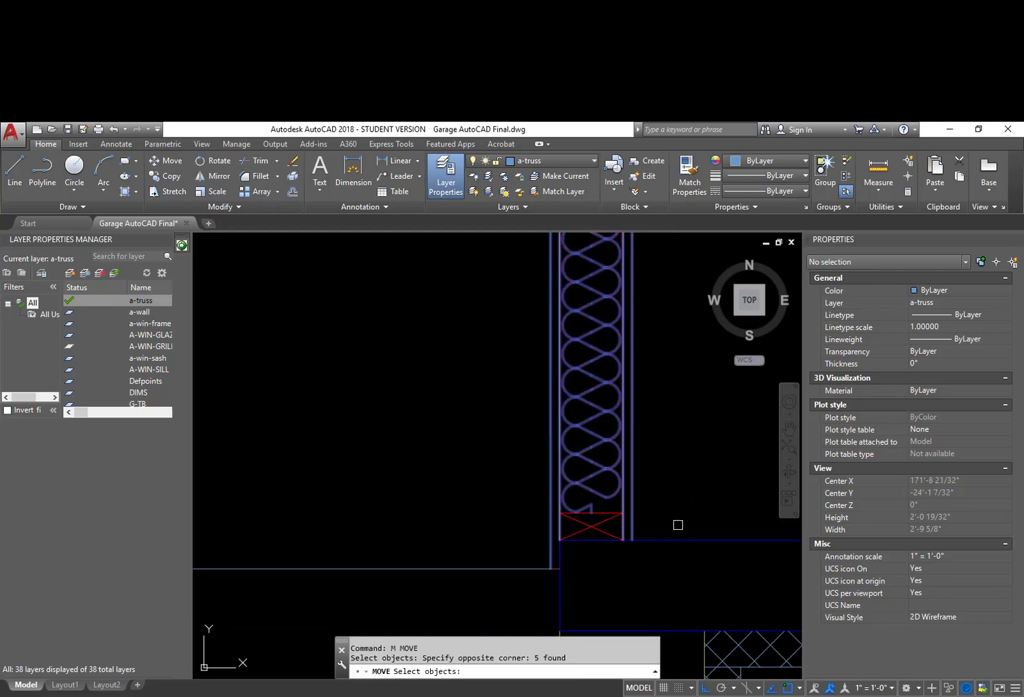
left_click(536, 449)
key("Return")
left_click(695, 464)
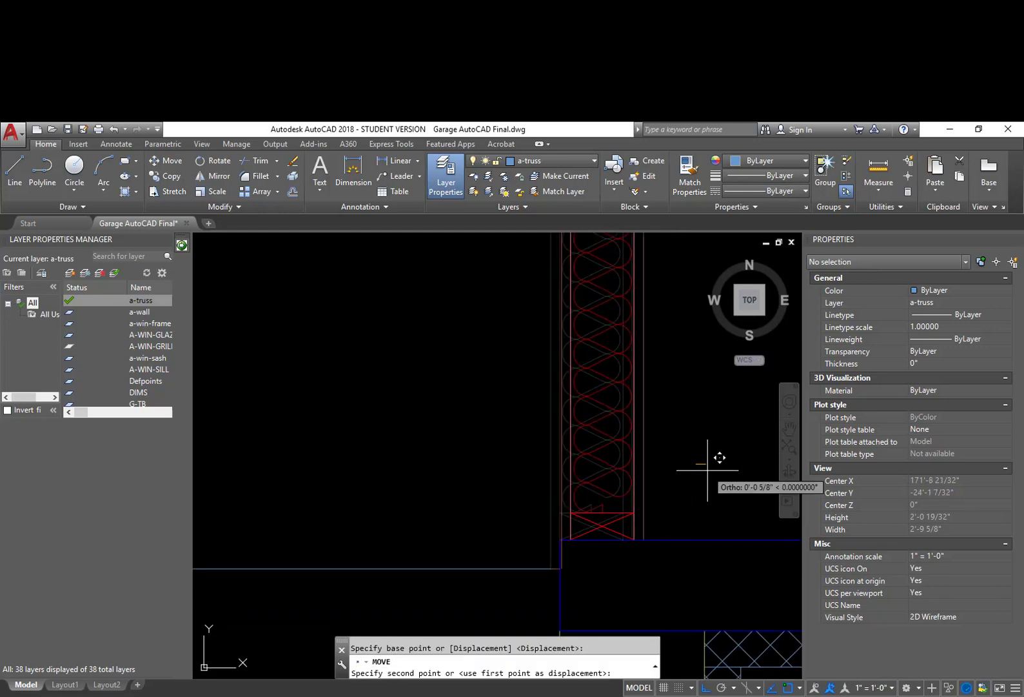
left_click(565, 561)
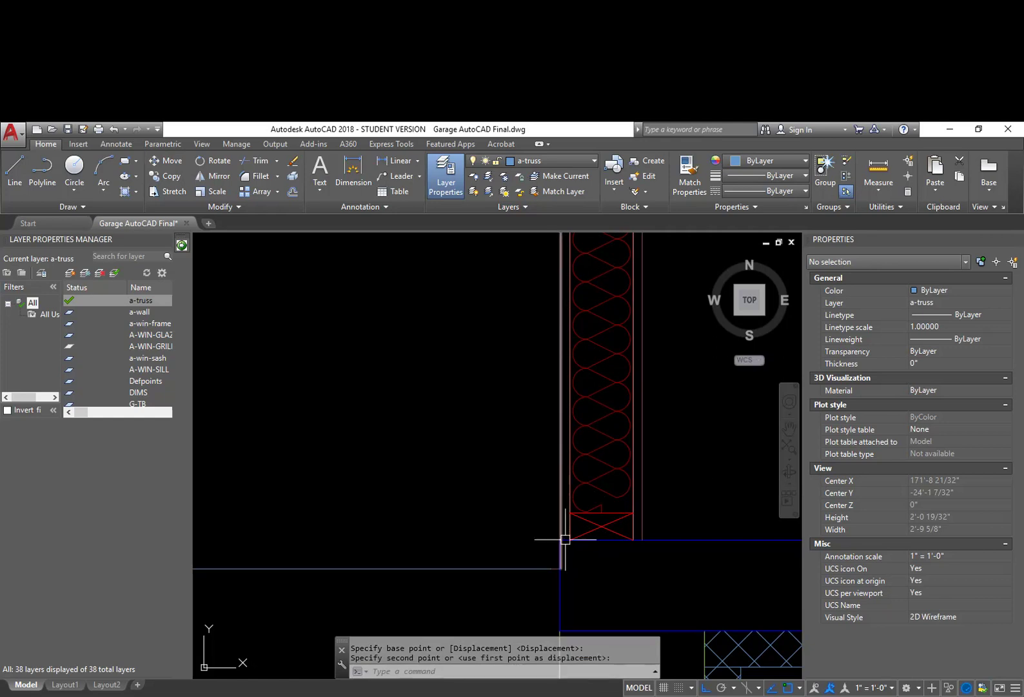
Step: Undo the last move of the wall assembly
scroll(560, 534, "up", 6)
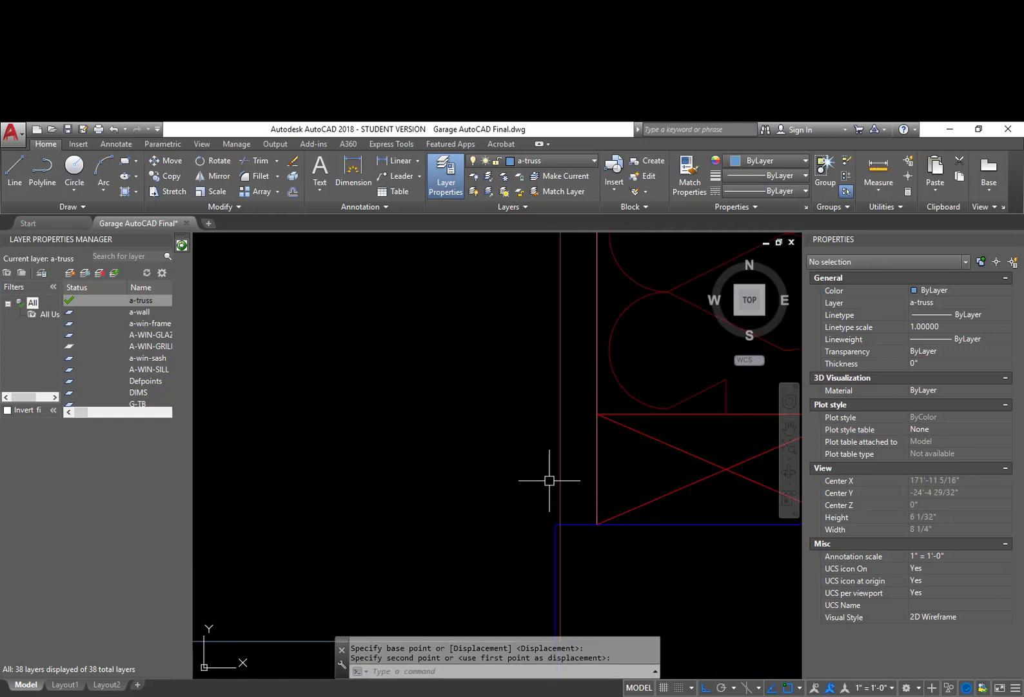
scroll(641, 521, "down", 15)
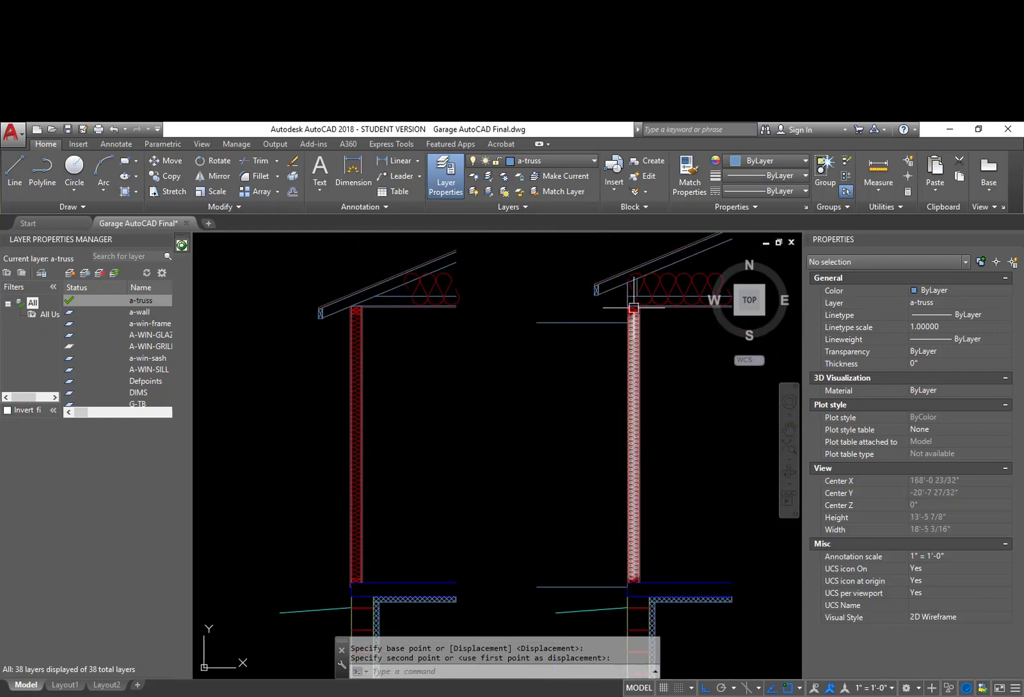
scroll(617, 313, "up", 8)
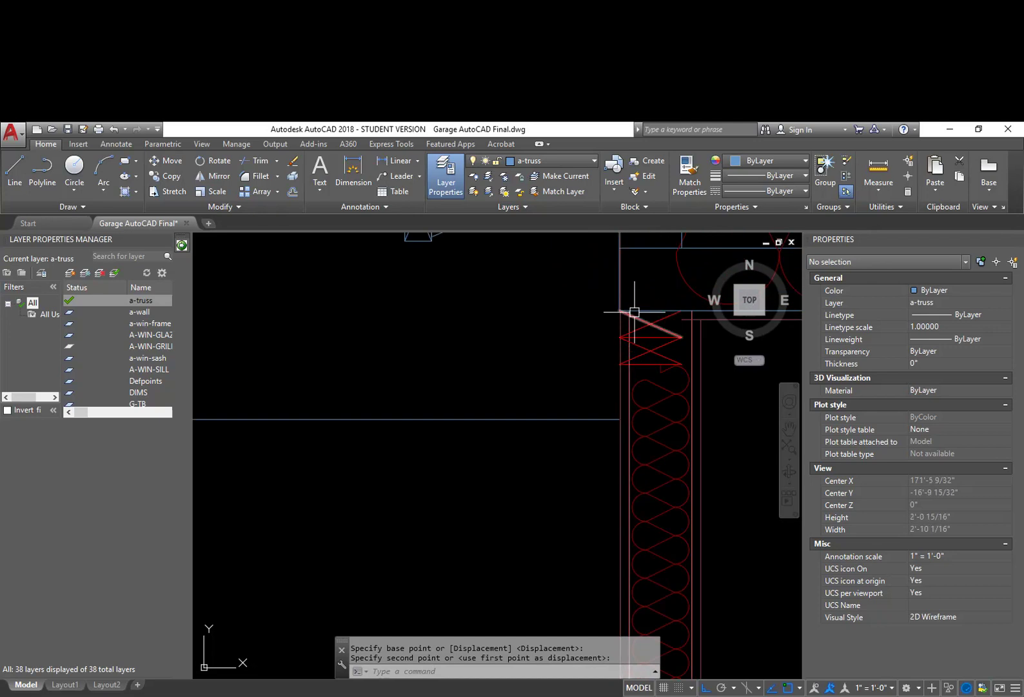
left_click(619, 311)
scroll(580, 322, "down", 4)
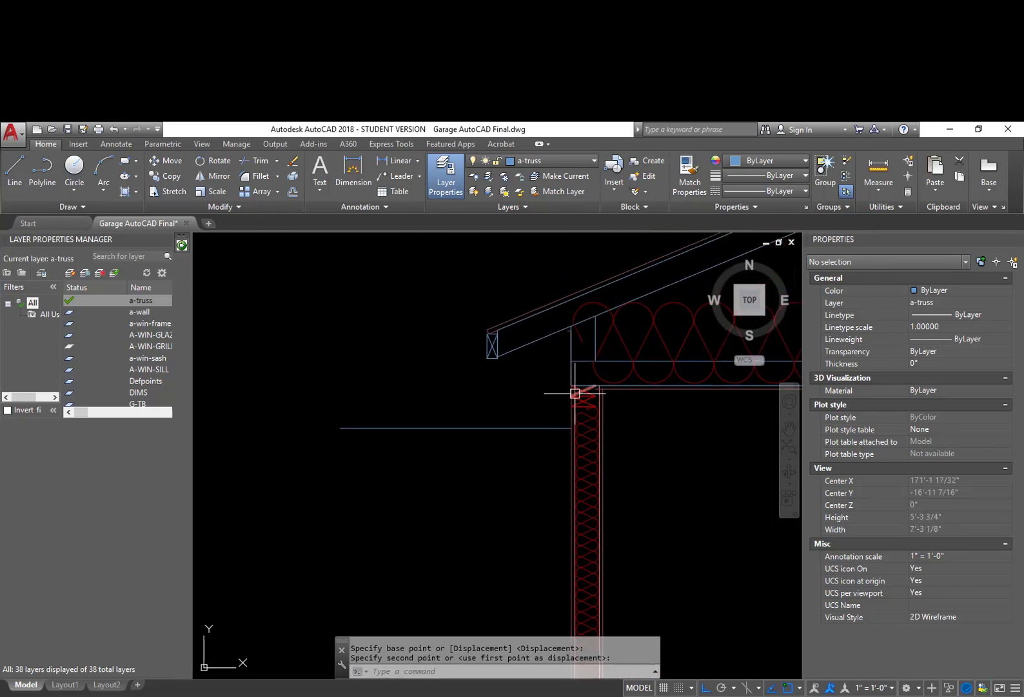
scroll(608, 304, "down", 4)
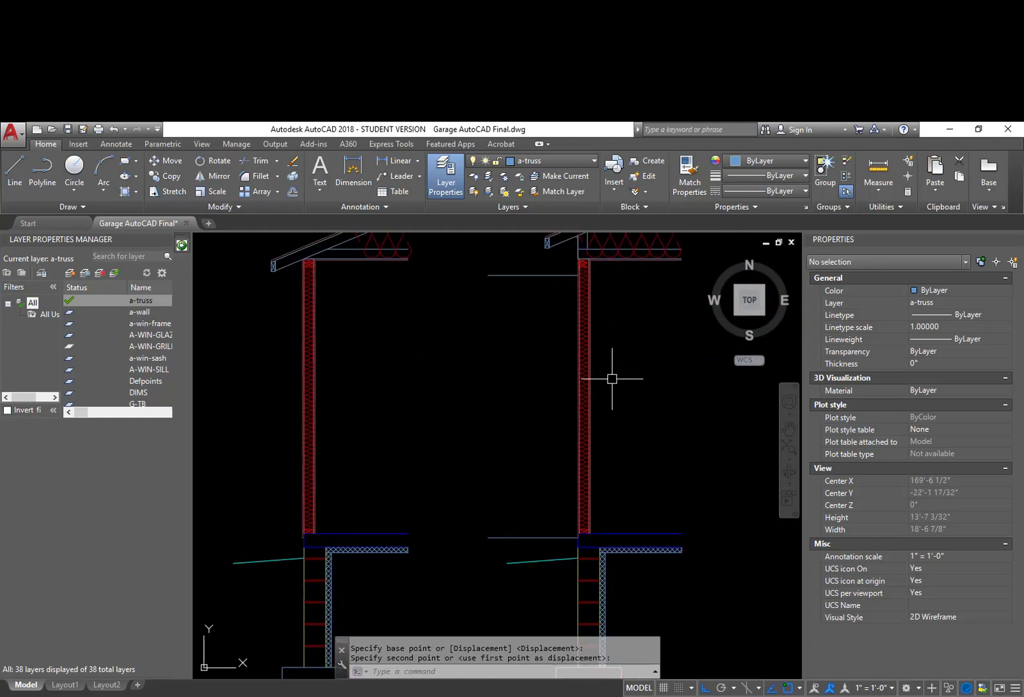
type("u")
key("Return")
key("Return")
scroll(651, 495, "down", 4)
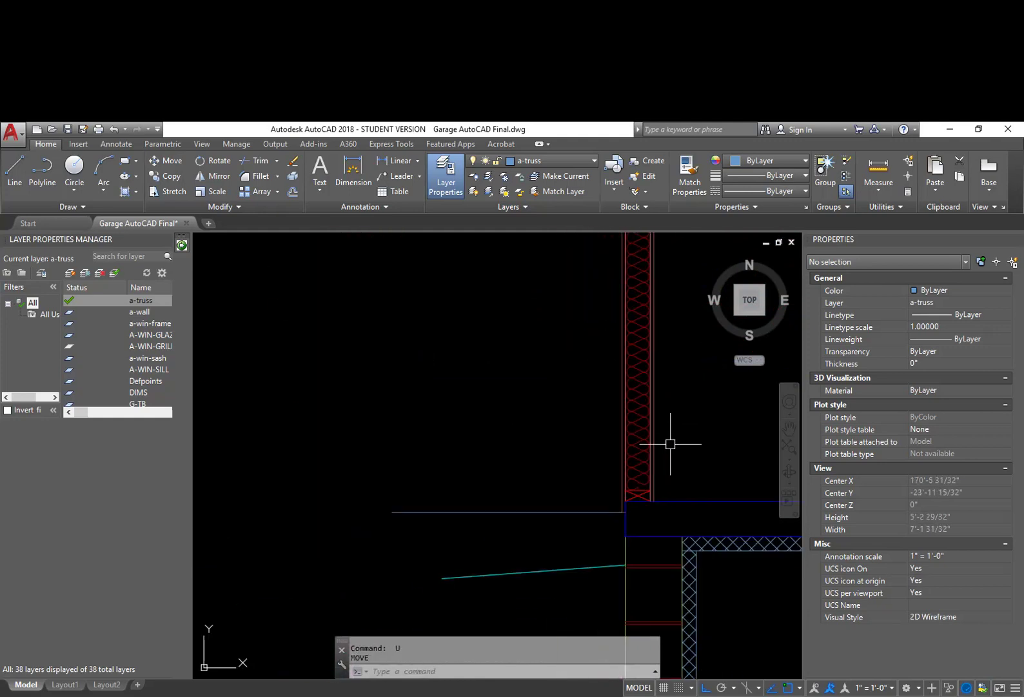
scroll(670, 431, "down", 4)
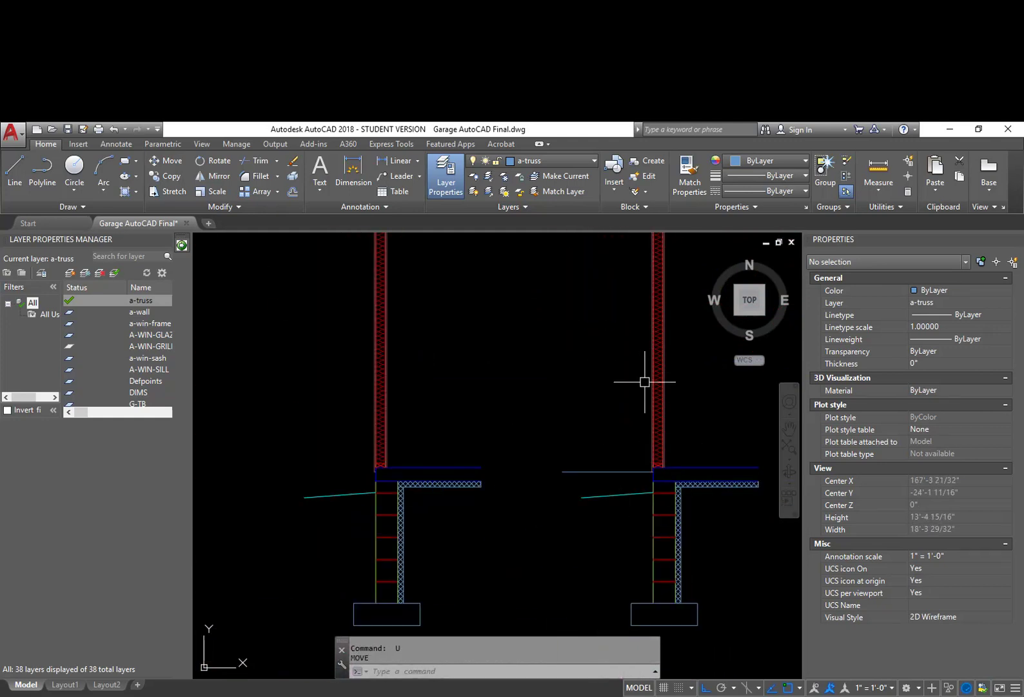
Step: Erase the two horizontal reference lines beside the edited wall section
mouse_move(691, 338)
middle_mouse_down()
mouse_move(666, 368)
mouse_move(664, 338)
mouse_move(643, 367)
middle_mouse_up()
scroll(643, 365, "down", 2)
middle_click_drag(656, 438, 645, 423)
left_click(576, 314)
type("e")
key("space")
type("e")
key("space")
left_click(585, 479)
key("space")
scroll(568, 449, "down", 4)
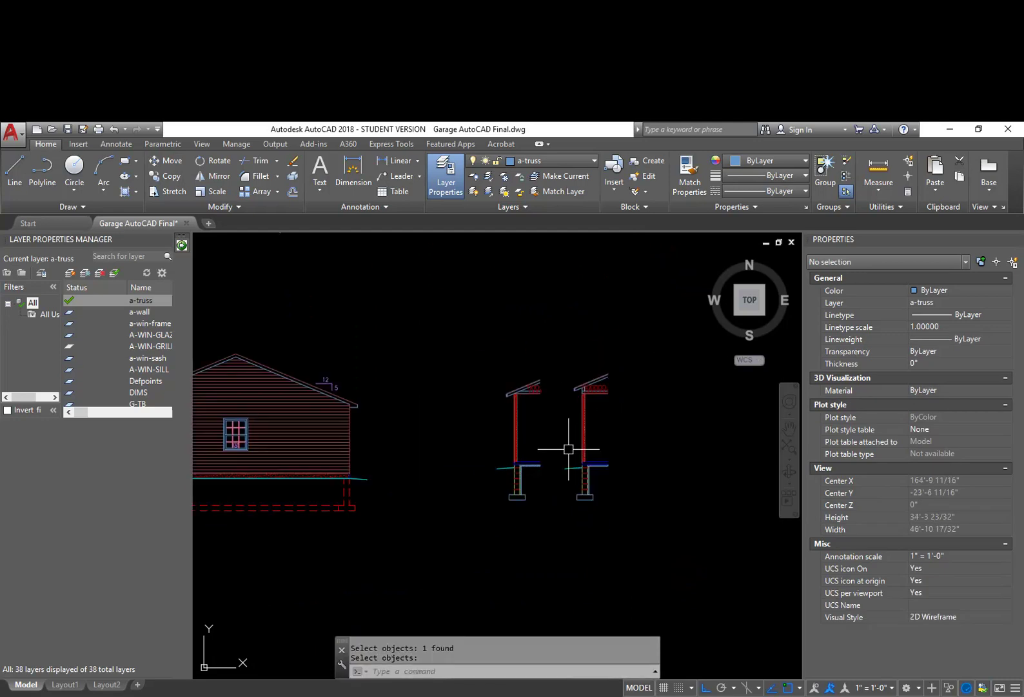
Step: Move the complete edited wall section horizontally past the original section to the side elevation's edge
mouse_move(305, 448)
middle_mouse_down()
mouse_move(373, 424)
mouse_move(482, 413)
mouse_move(401, 413)
middle_mouse_up()
key("Return")
left_click_drag(670, 475, 580, 273)
key("Return")
left_click(620, 452)
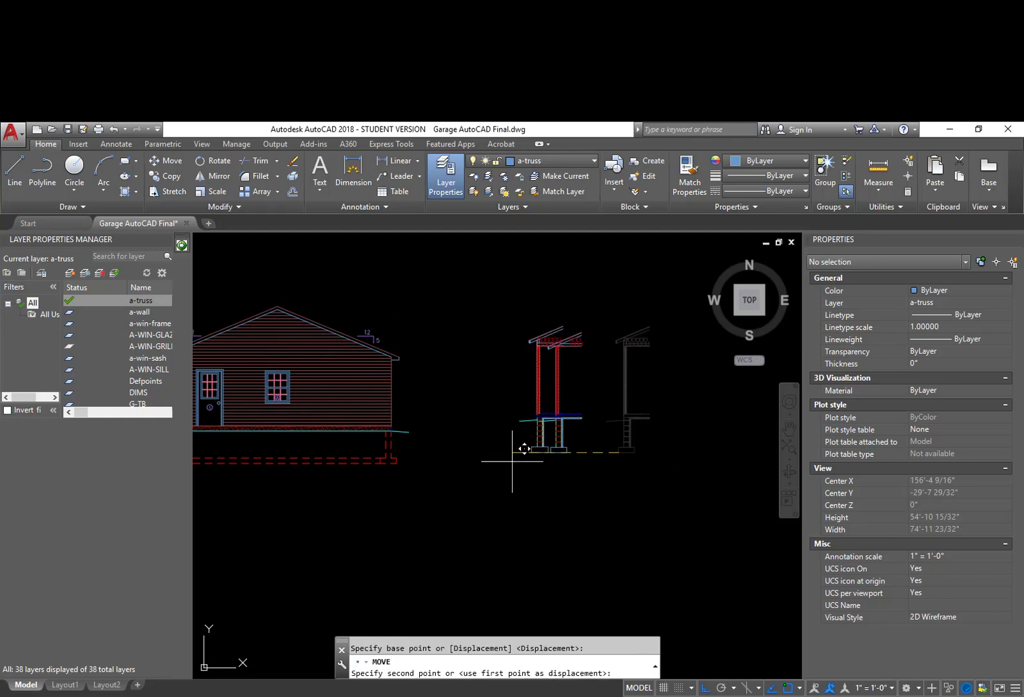
left_click(401, 462)
Step: Move the same wall section away from the side elevation, placing it between the elevation and the original section
scroll(370, 419, "up", 2)
type("m")
key("Return")
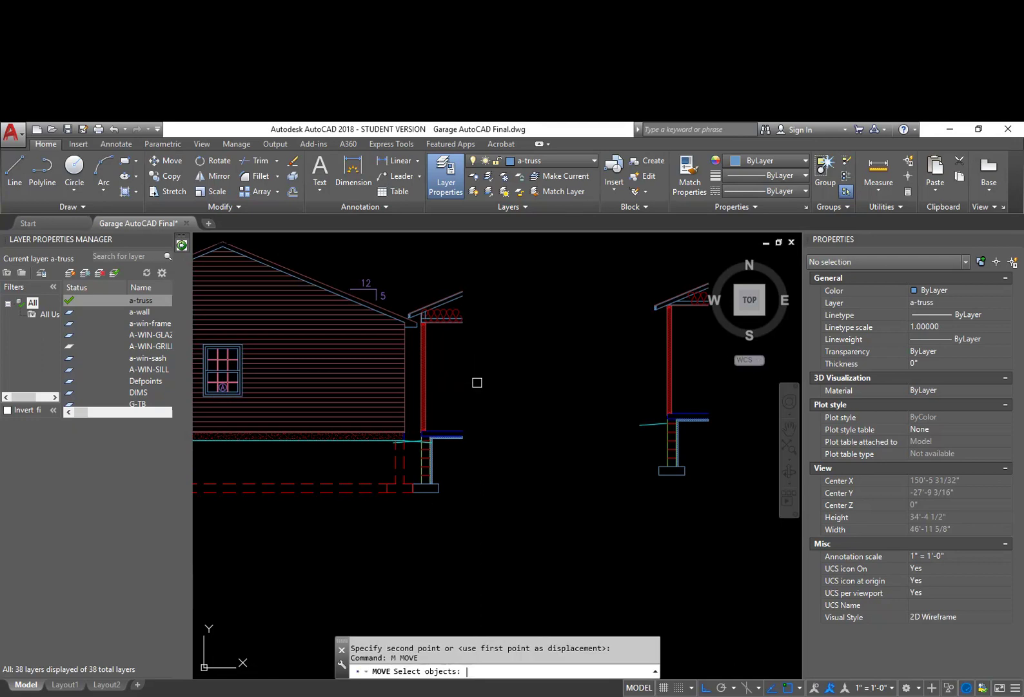
type("p")
key("Return")
key("Return")
left_click(482, 376)
key("Escape")
scroll(326, 411, "down", 5)
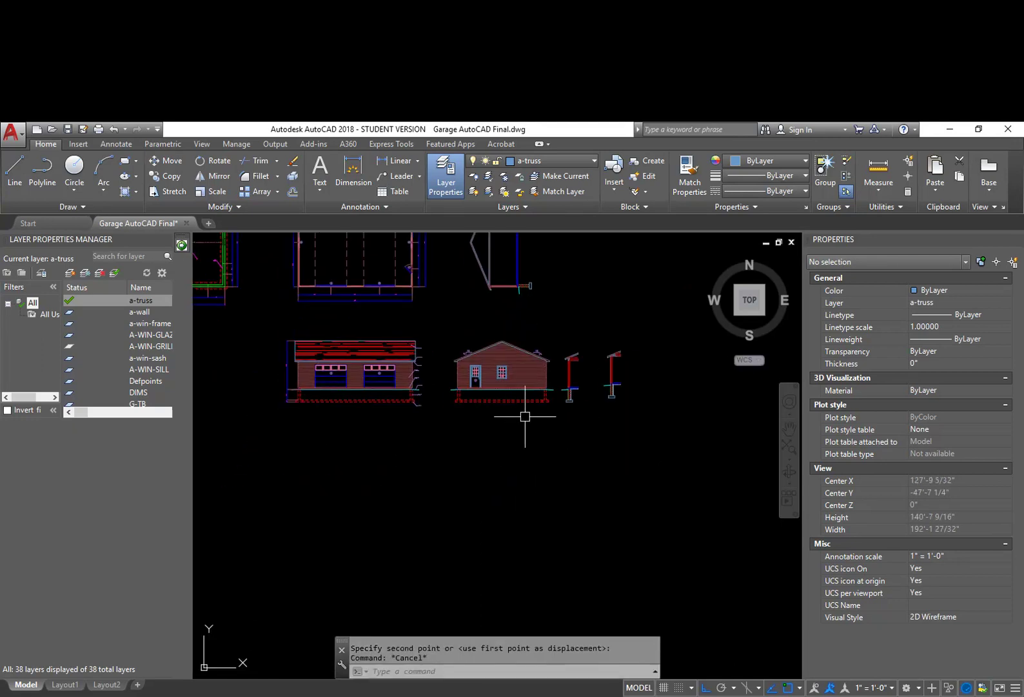
Step: Copy the edited wall section beside the side elevation upward, near the rotated building section
scroll(542, 380, "up", 2)
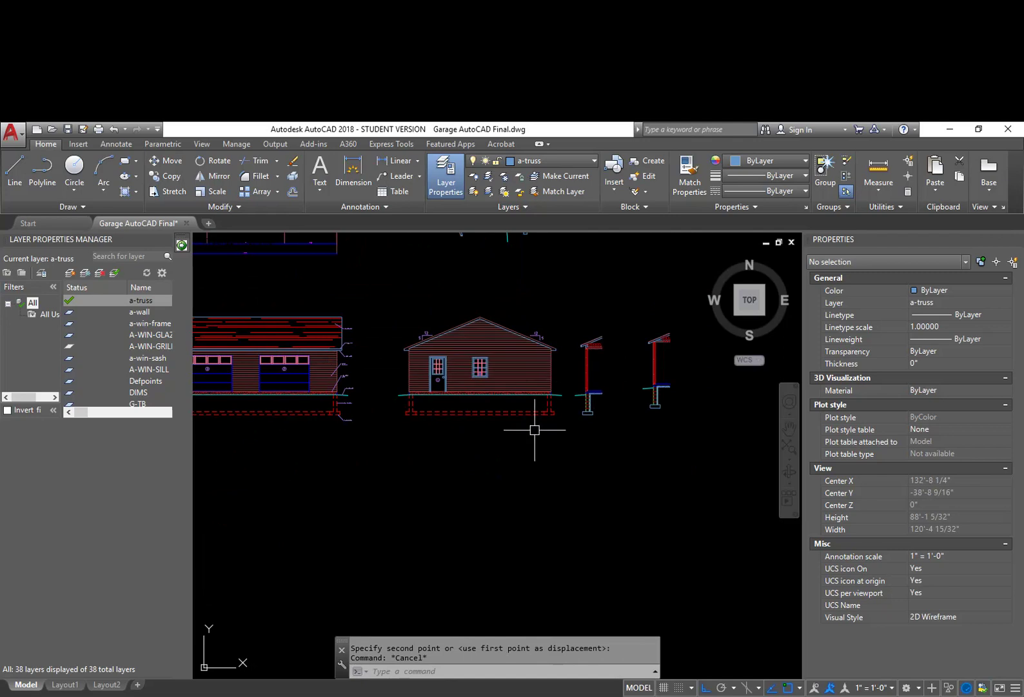
middle_click_drag(533, 435, 525, 419)
mouse_move(516, 331)
middle_mouse_down()
mouse_move(508, 393)
mouse_move(521, 359)
mouse_move(505, 422)
middle_mouse_up()
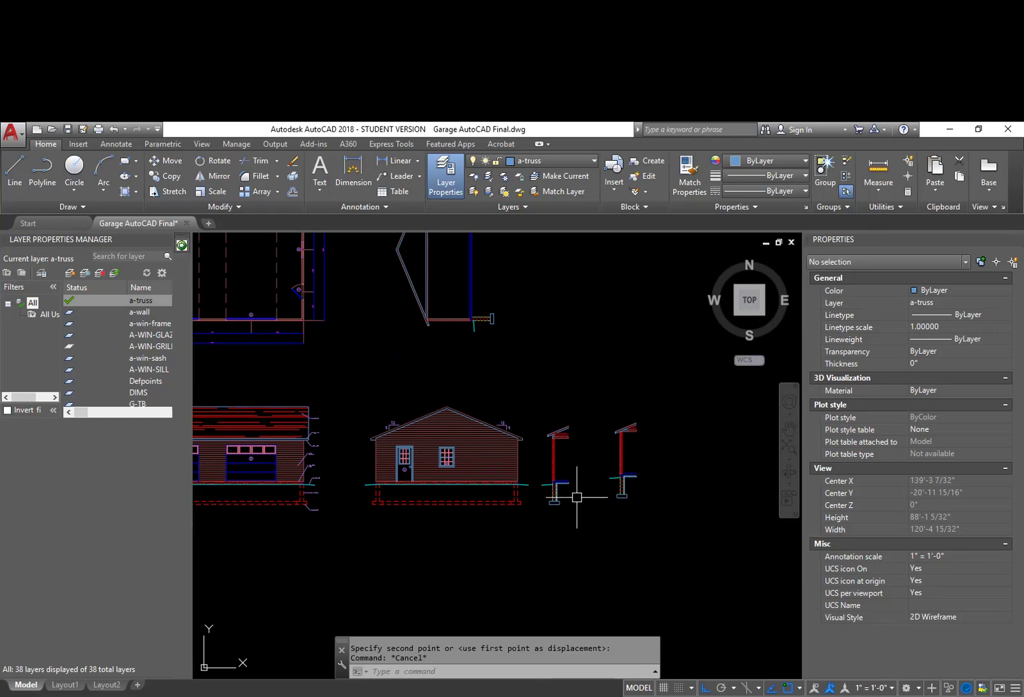
type("cp")
key("Return")
left_click(595, 524)
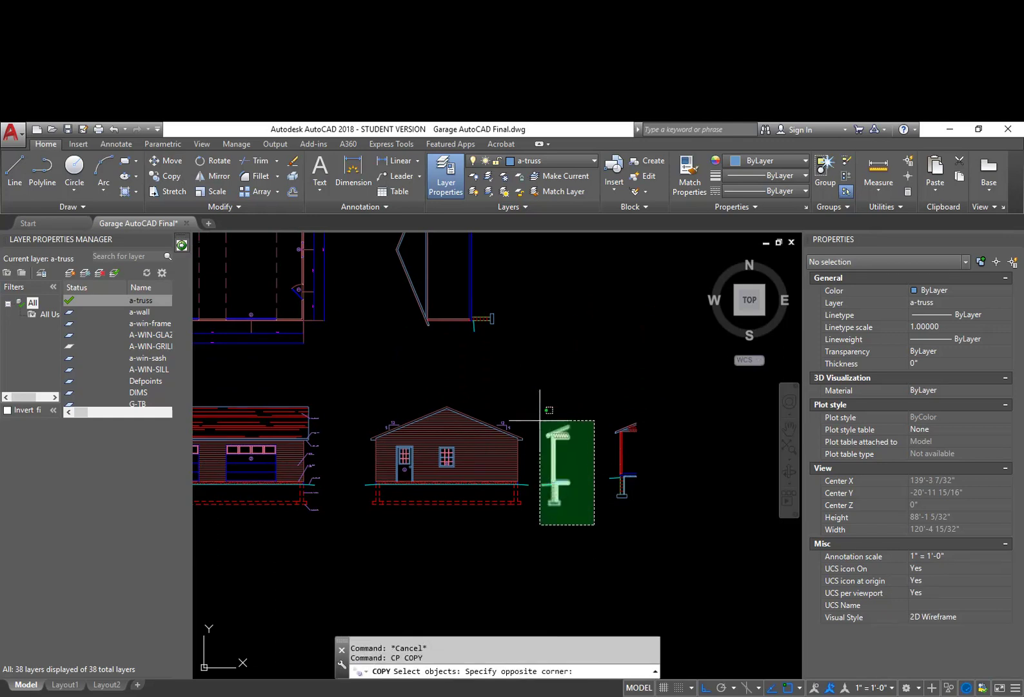
left_click(542, 426)
key("Return")
left_click(576, 482)
left_click(591, 305)
mouse_move(589, 346)
middle_mouse_down()
mouse_move(590, 445)
mouse_move(578, 475)
middle_mouse_up()
key("Return")
Step: Rotate the copied wall section 90 degrees counterclockwise so its footing faces the same way as the rotated building section
type("ro")
key("Return")
left_click(600, 491)
left_click(522, 370)
key("Return")
left_click(534, 431)
left_click(560, 311)
Step: Move the rotated wall section by its footing corner onto the lower footing of the existing rotated building section
scroll(487, 482, "up", 4)
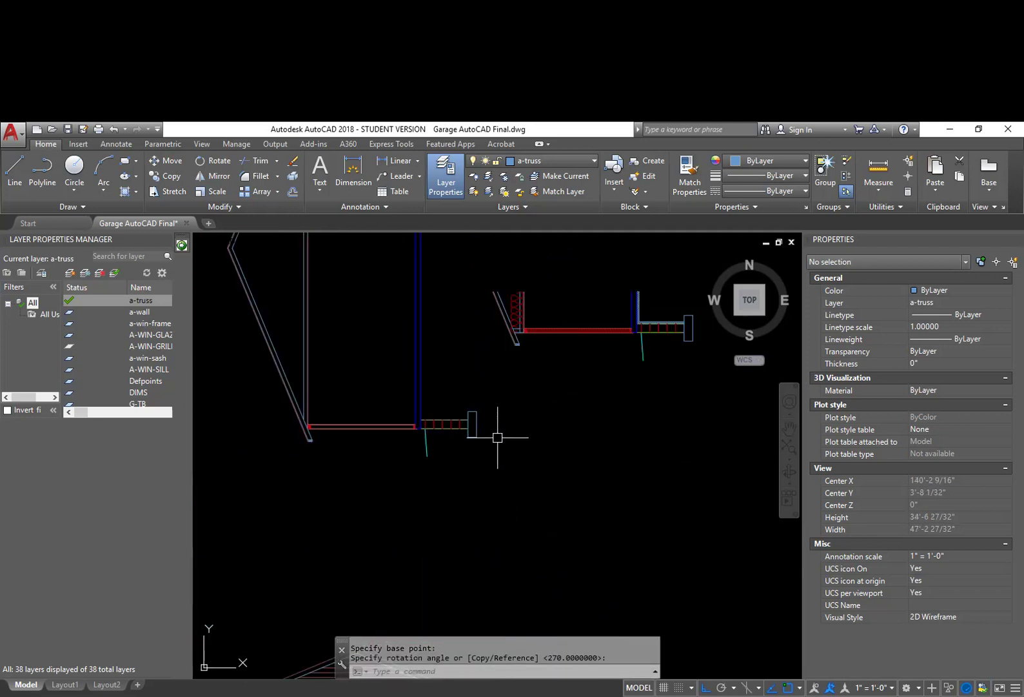
type("m")
key("Return")
type("p")
key("Return")
key("Return")
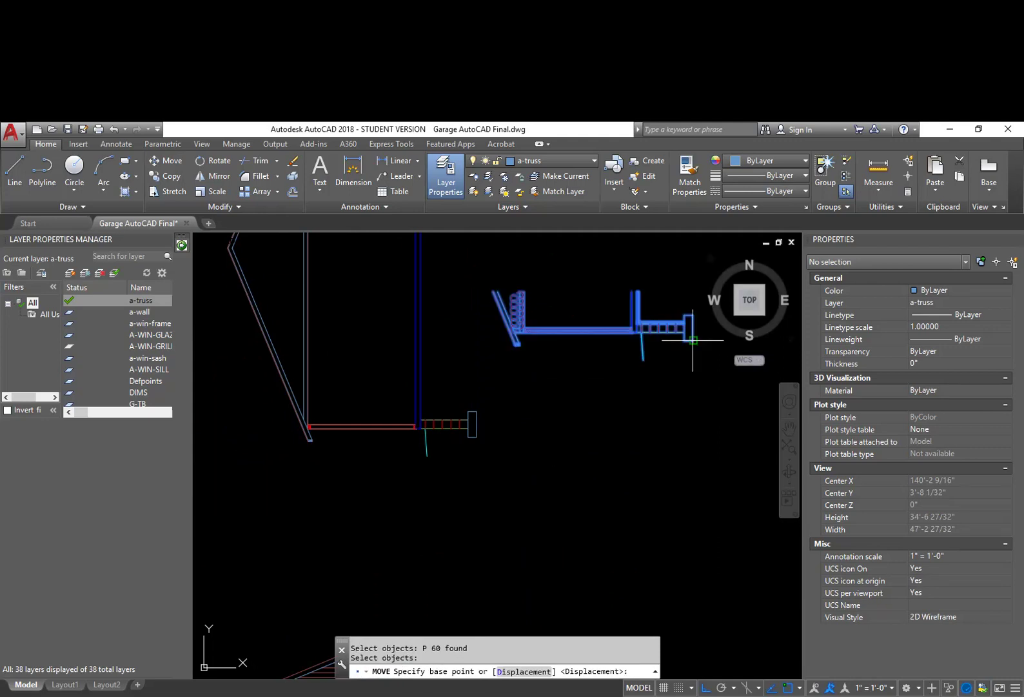
left_click(693, 340)
left_click(478, 425)
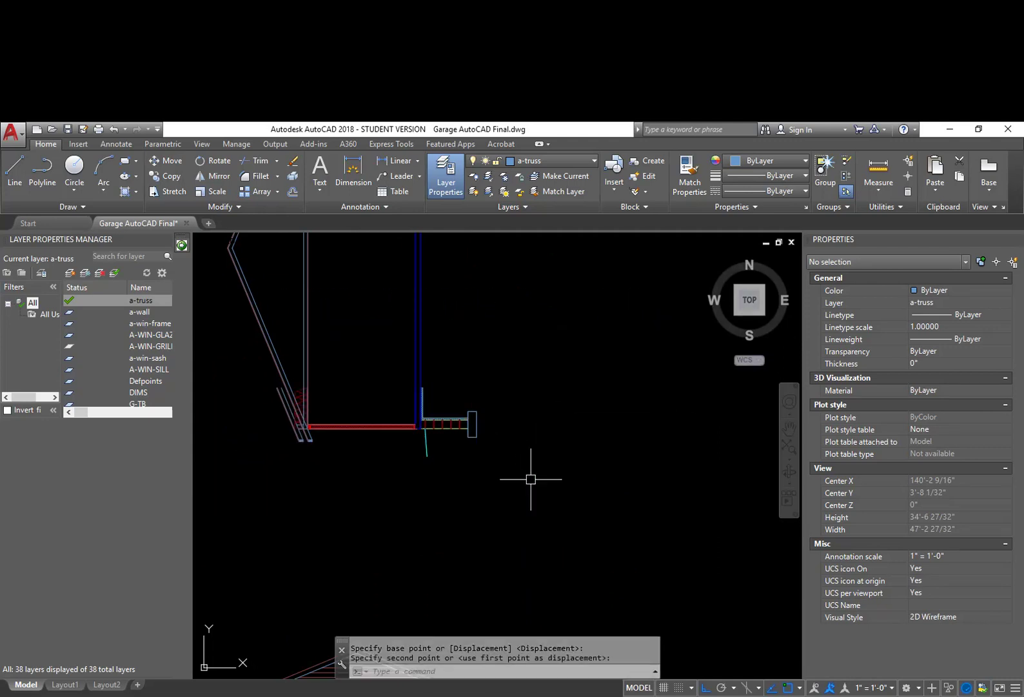
Step: Move the aligned wall section horizontally away from the existing rotated building section into the empty space beside it
scroll(516, 476, "down", 4)
type("m")
key("Return")
type("p")
key("Return")
key("Return")
left_click(485, 487)
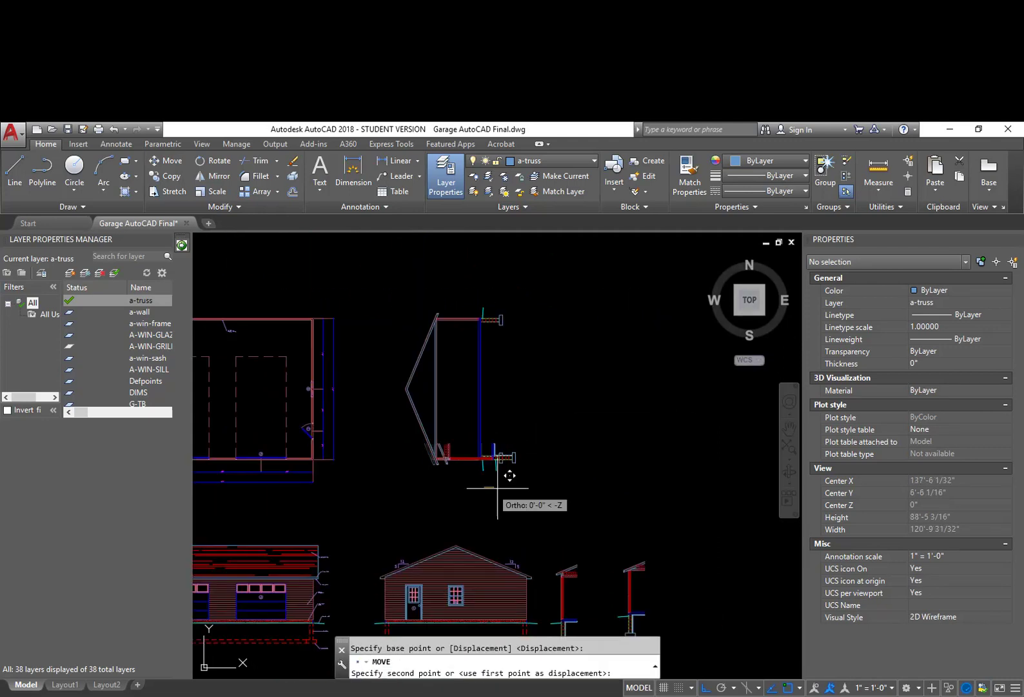
key("Escape")
Step: Mirror the wall section about a horizontal line through the existing roof's ridge point, keeping the source objects
type("mi")
key("Return")
left_click(685, 486)
left_click(516, 383)
key("Return")
scroll(461, 396, "up", 6)
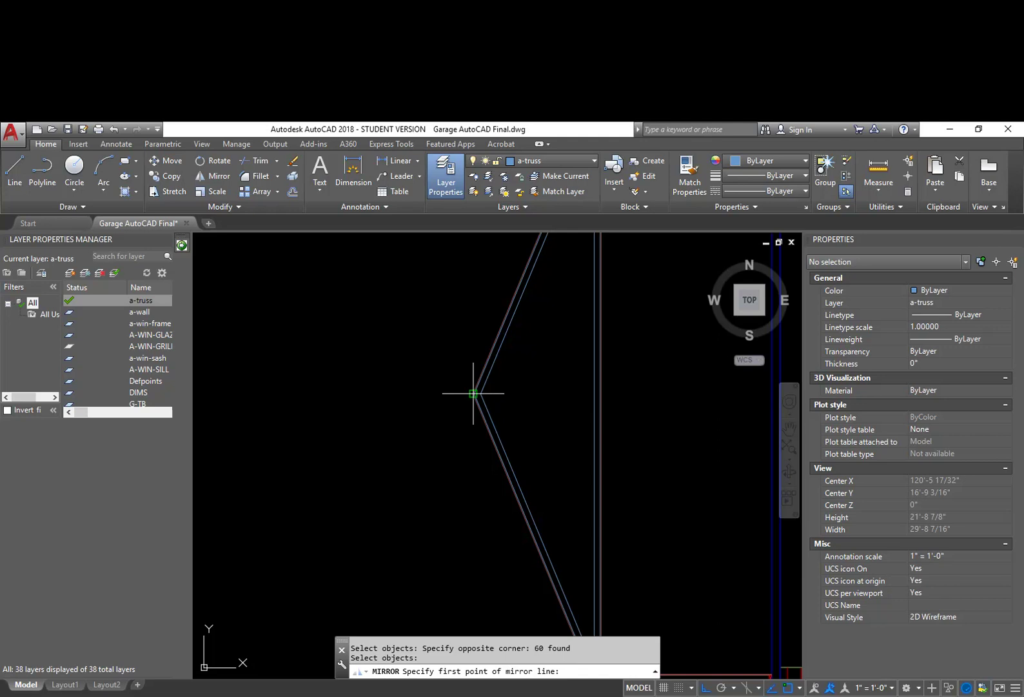
left_click(474, 393)
scroll(403, 406, "down", 5)
left_click(385, 406)
scroll(508, 441, "up", 5)
key("Return")
Step: Fillet the outer roof lines of the two mirrored halves with radius 0 so they meet at the ridge
type("f")
key("Return")
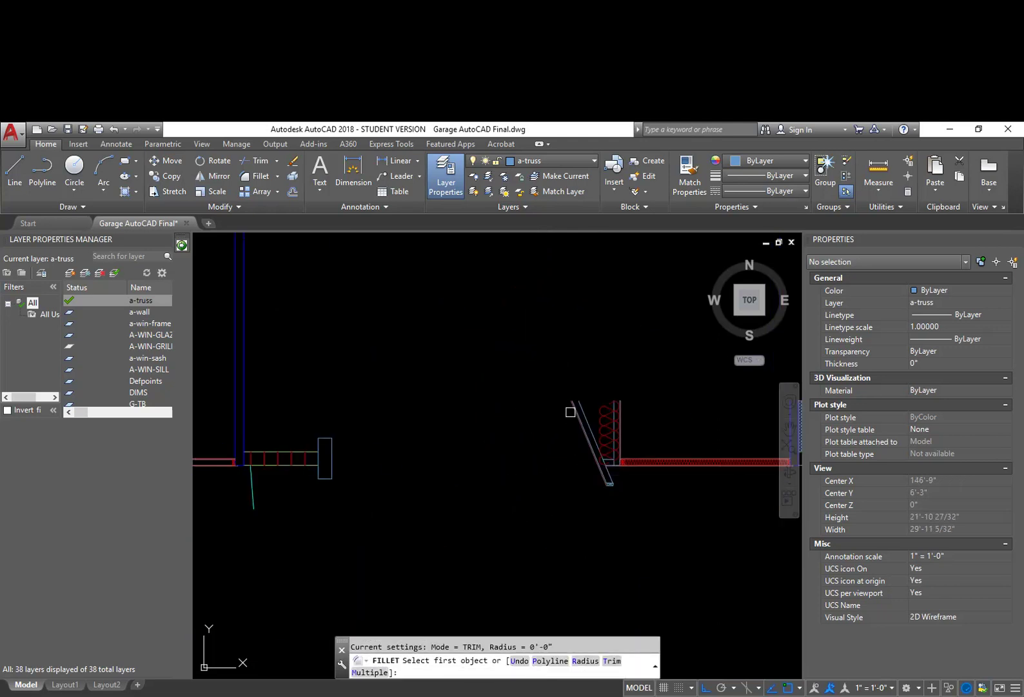
left_click(573, 411)
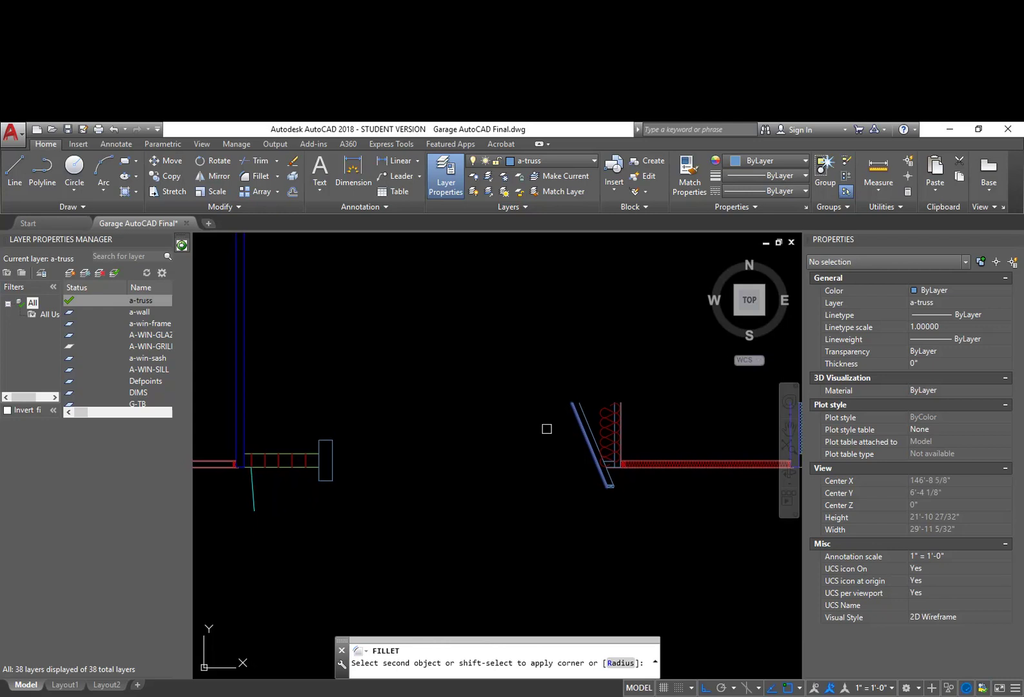
scroll(549, 424, "up", 5)
scroll(623, 322, "down", 8)
scroll(601, 316, "up", 4)
scroll(615, 291, "down", 2)
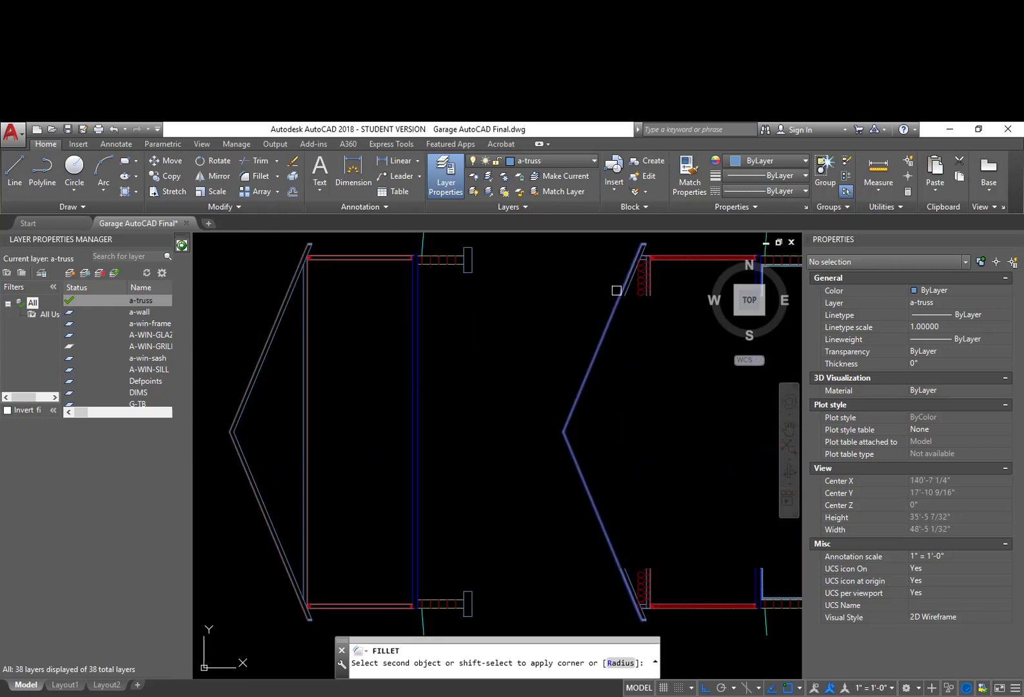
left_click(613, 291)
Step: Move both single wall sections horizontally away from the side elevation to clear space beside it
scroll(612, 359, "down", 5)
scroll(647, 464, "up", 1)
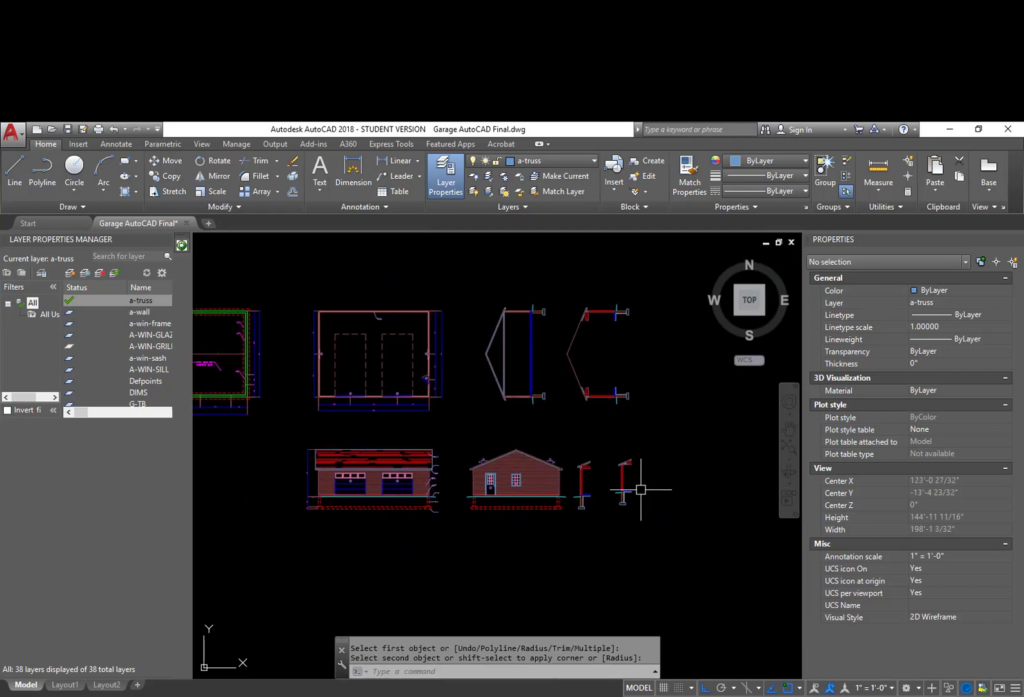
middle_click_drag(636, 493, 452, 495)
type("m")
key("Return")
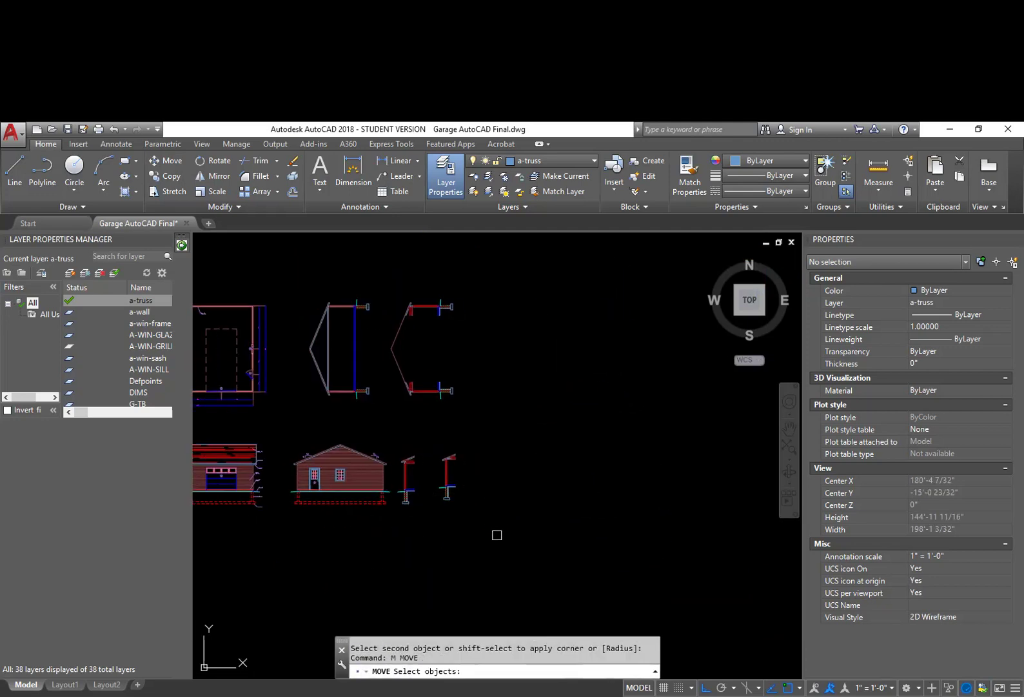
left_click(496, 530)
left_click(367, 405)
key("Return")
left_click(443, 561)
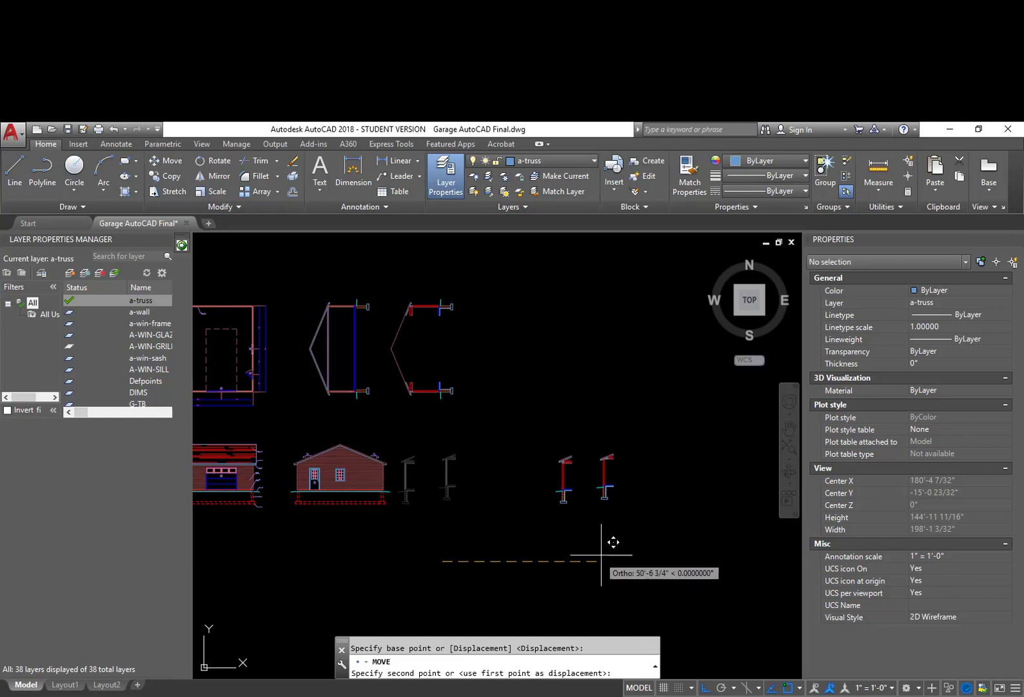
left_click(622, 558)
Step: Rotate the mirrored full building section 90 degrees clockwise so it stands upright with the ridge on top
type("R")
key("Return")
left_click(547, 418)
left_click(383, 277)
key("Return")
left_click(455, 355)
key("Escape")
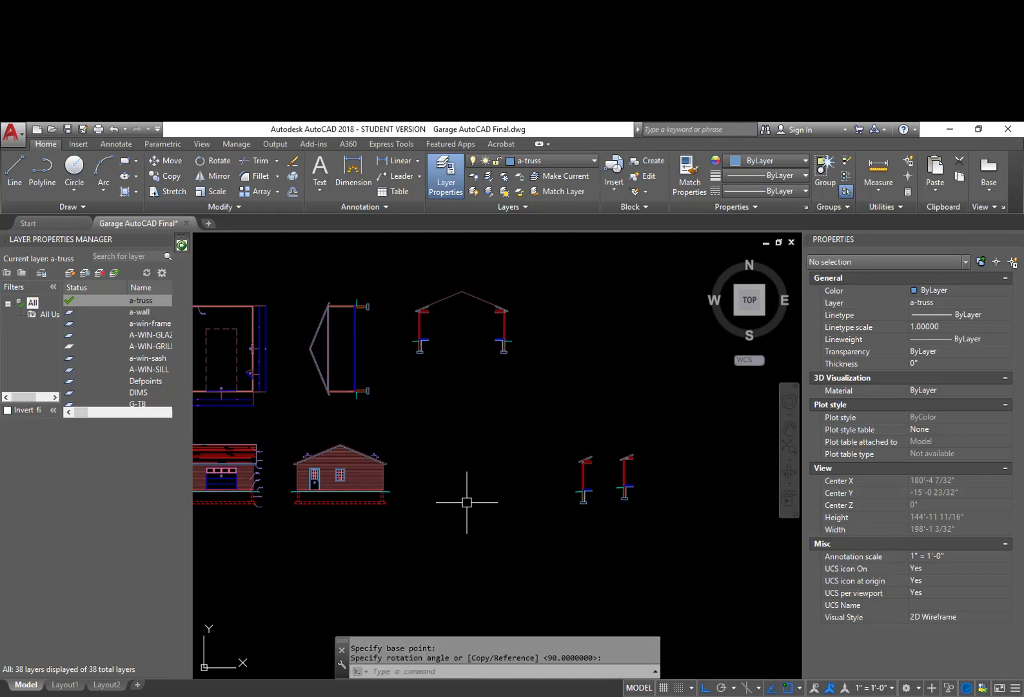
Step: Move the full building section by its footing corner onto the footing corner of the side elevation
type("M")
key("Return")
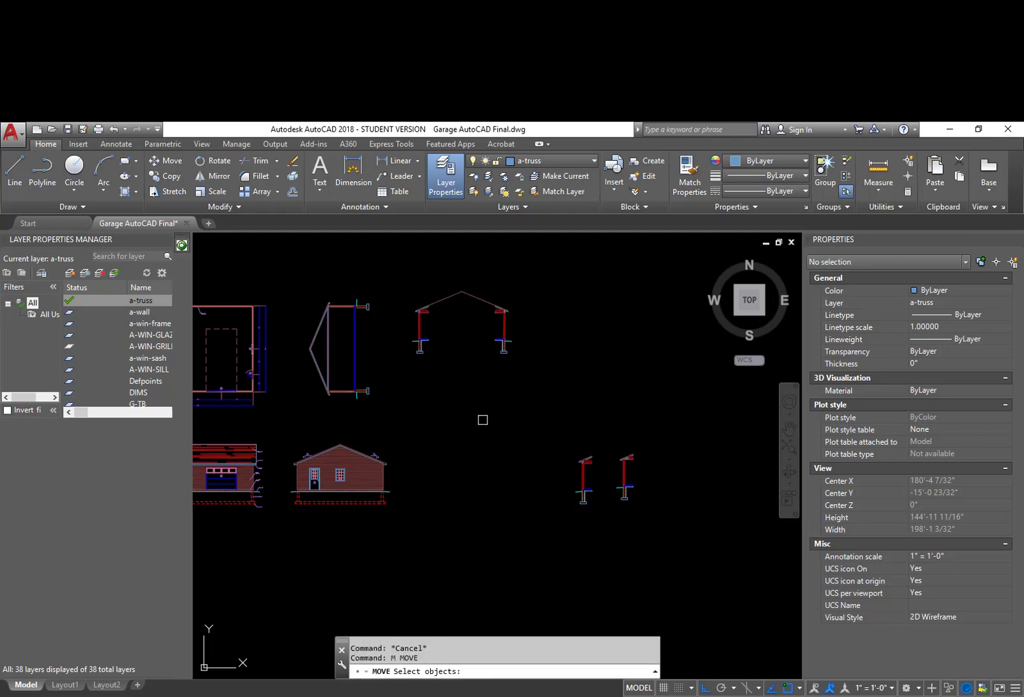
type("P")
key("Return")
key("Return")
scroll(410, 354, "up", 5)
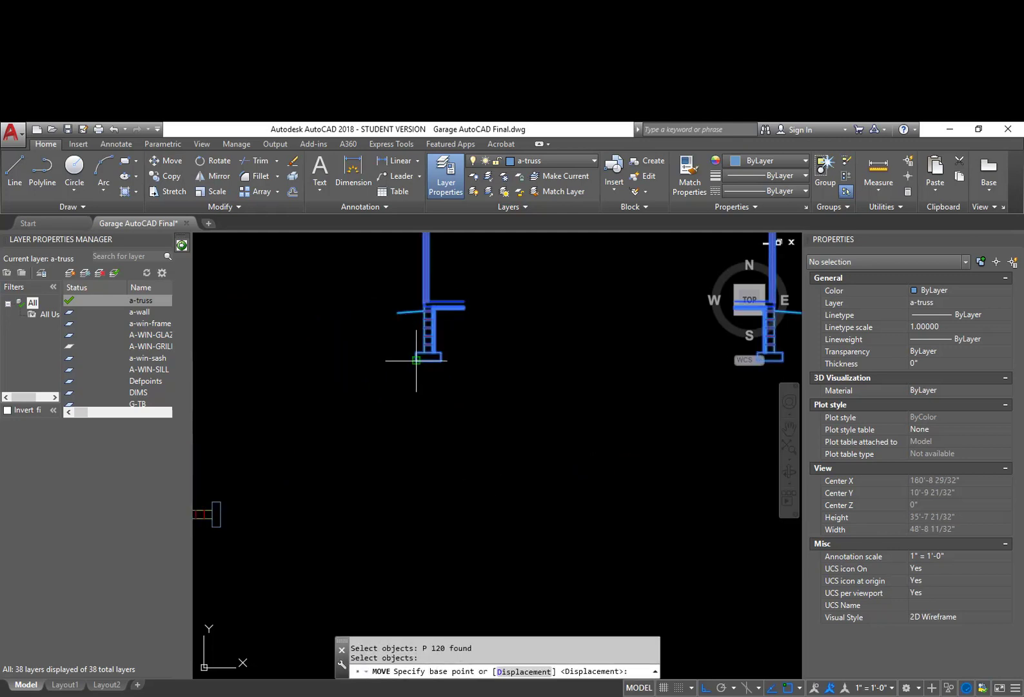
left_click(416, 360)
scroll(422, 400, "down", 5)
scroll(397, 426, "up", 6)
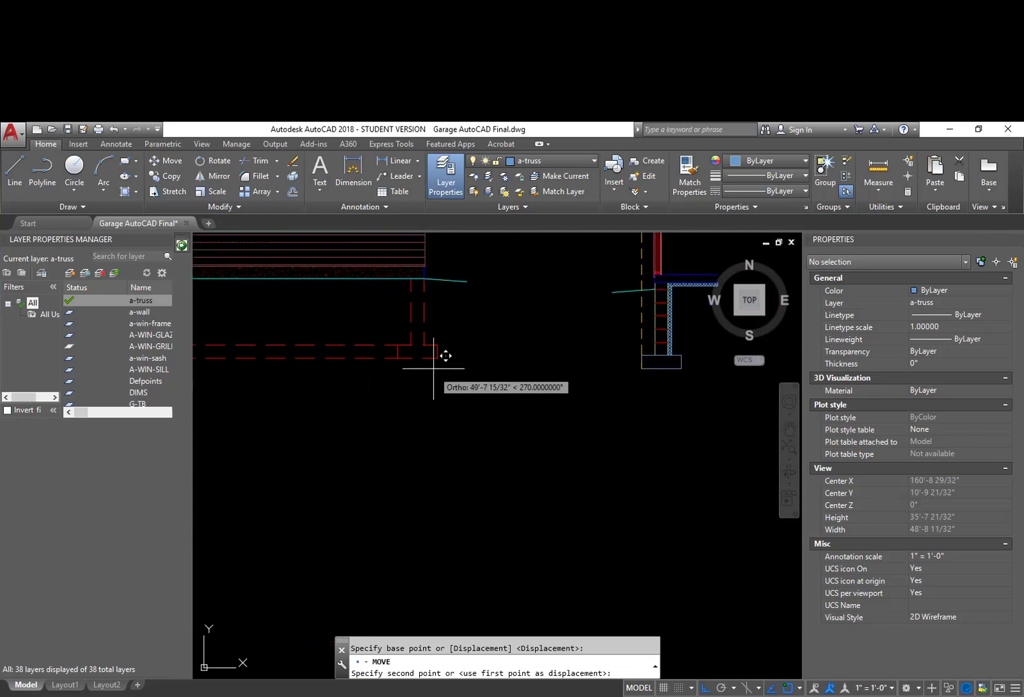
left_click(468, 387)
Step: Move the full building section horizontally off the side elevation, leaving a gap between them
scroll(490, 391, "down", 4)
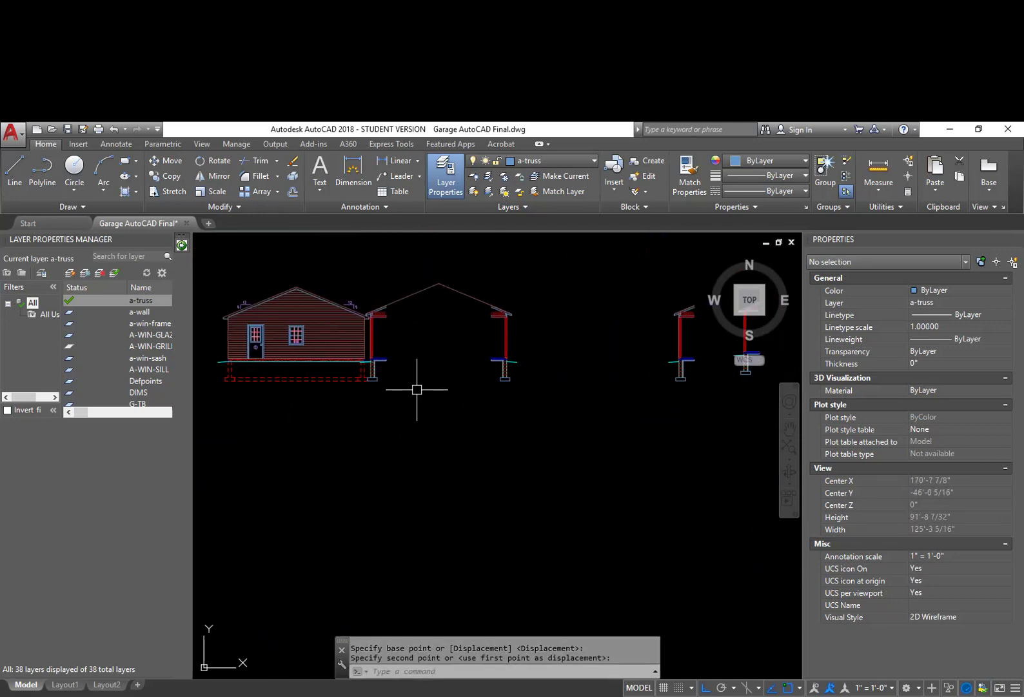
key("Return")
type("P")
key("Return")
key("Return")
left_click(419, 424)
key("Escape")
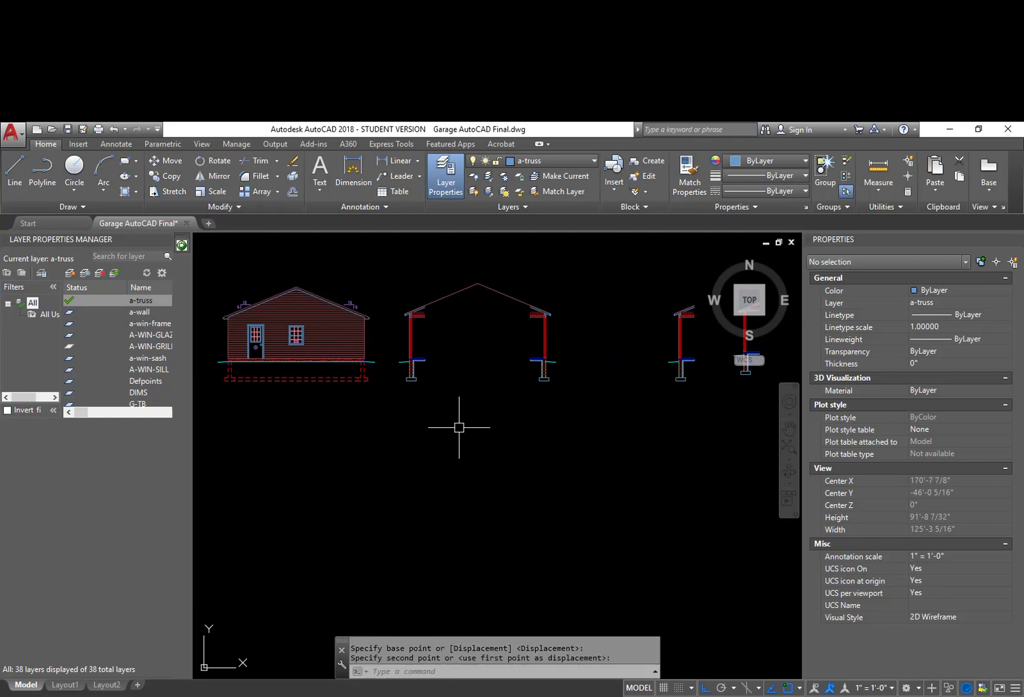
Step: Draw a horizontal line from the section's roof ridge across both elevations, ending beyond the front elevation
middle_click_drag(459, 395, 544, 455)
type("l")
key("Return")
left_click(584, 359)
middle_click_drag(267, 335, 473, 339)
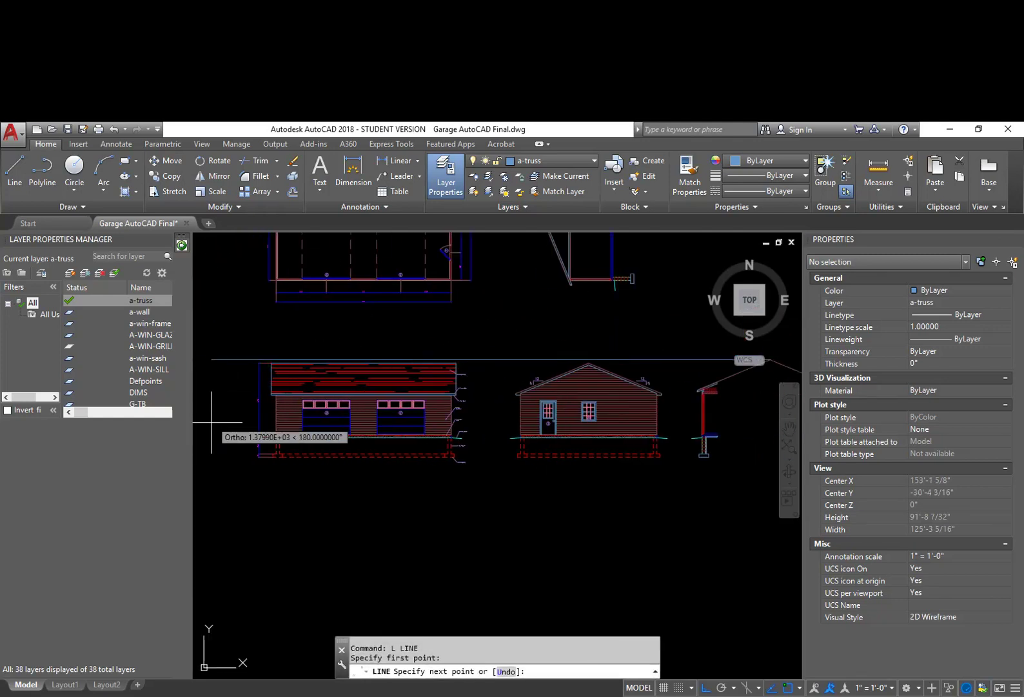
left_click(221, 455)
key("Escape")
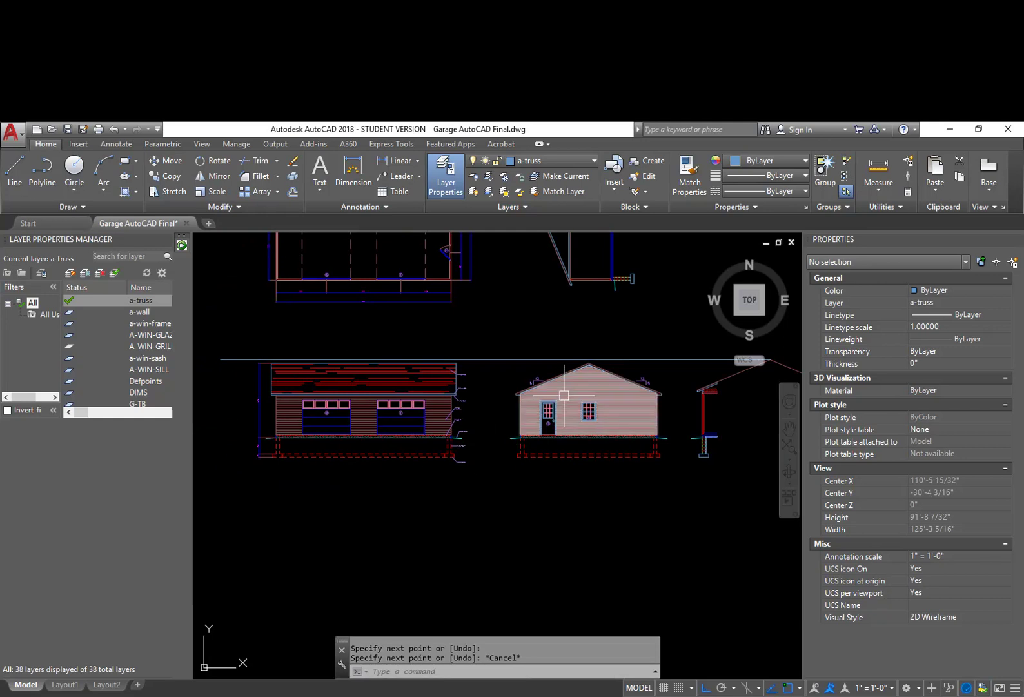
Step: Draw a horizontal line from the bottom of the section's fascia to the side elevation's eave
middle_click_drag(648, 353, 583, 372)
scroll(638, 406, "up", 2)
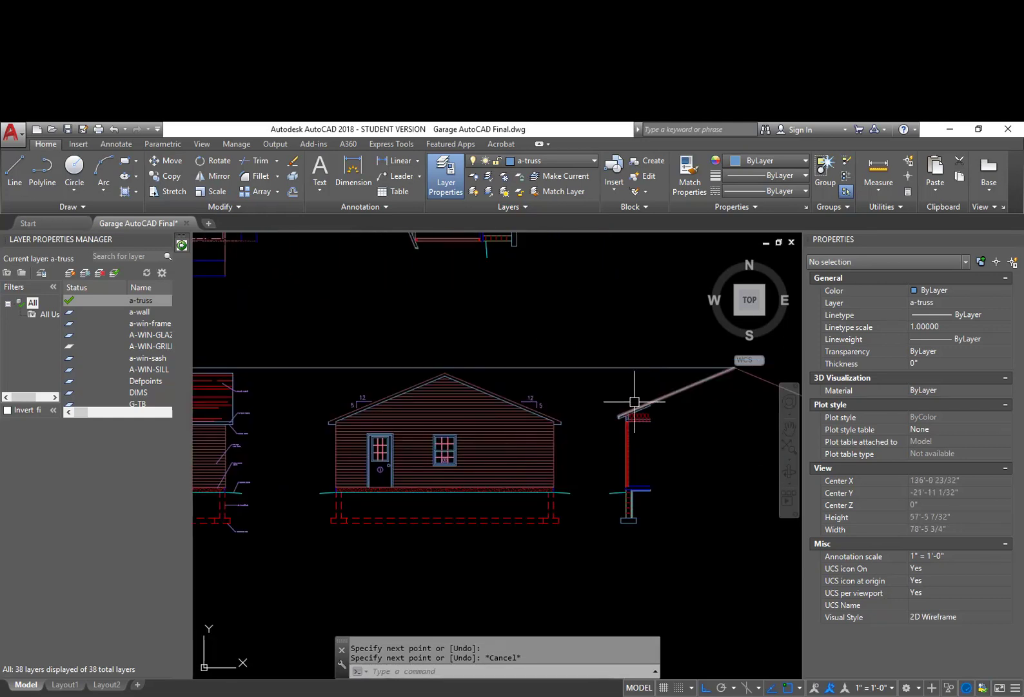
scroll(617, 419, "up", 4)
type("l")
key("Return")
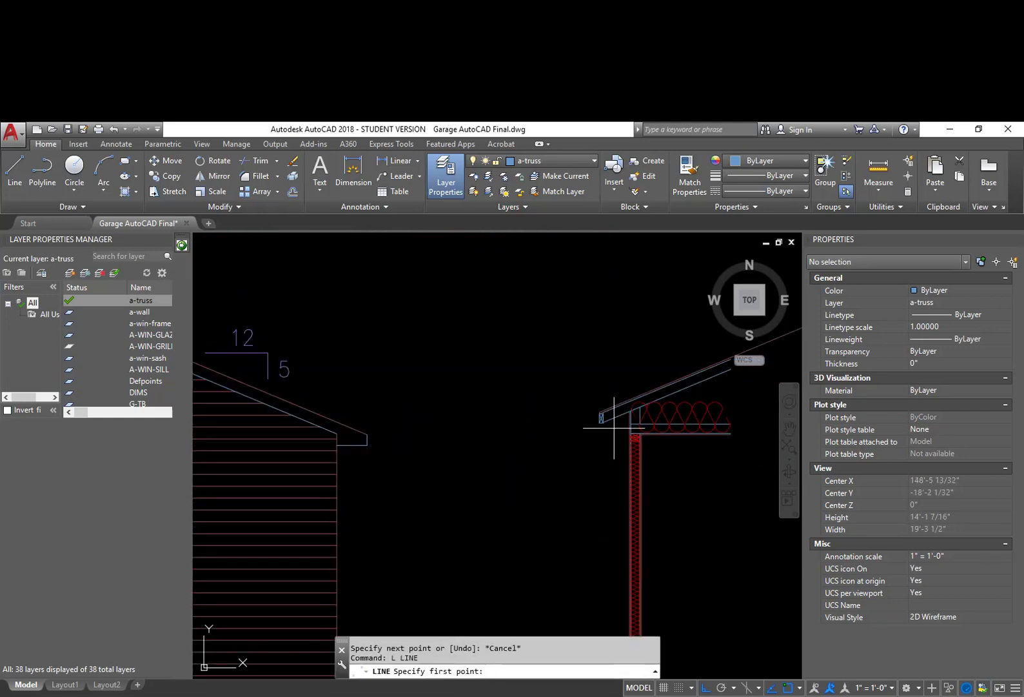
scroll(601, 417, "up", 3)
left_click(553, 405)
scroll(469, 430, "down", 8)
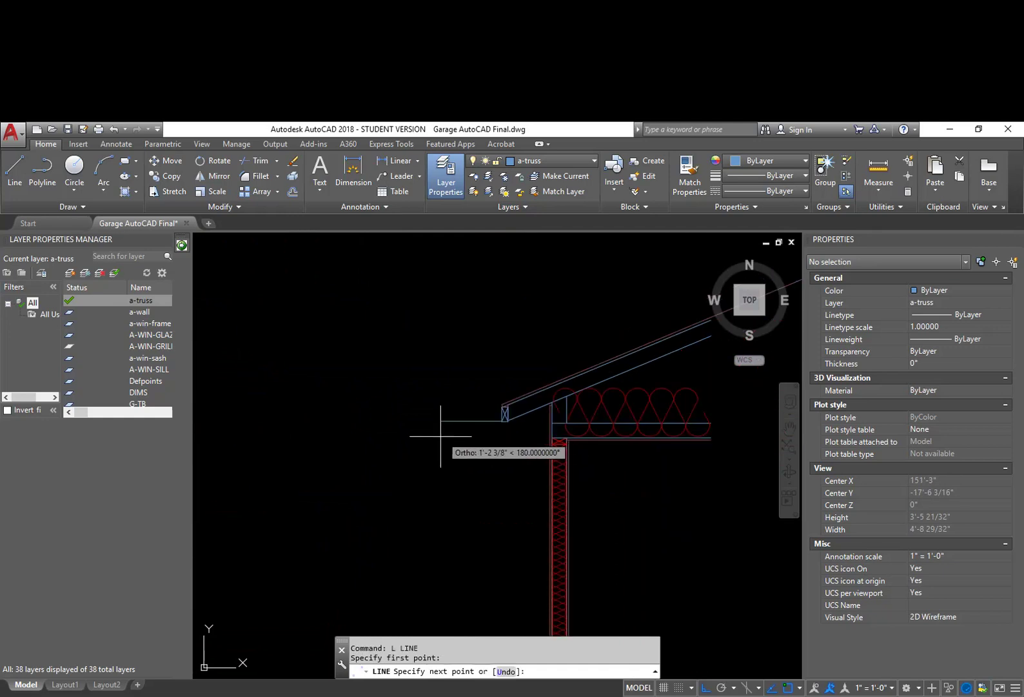
scroll(339, 440, "up", 4)
key("Escape")
Step: Draw a second horizontal line from the top of the section's fascia to just over the side elevation's eave
key("Return")
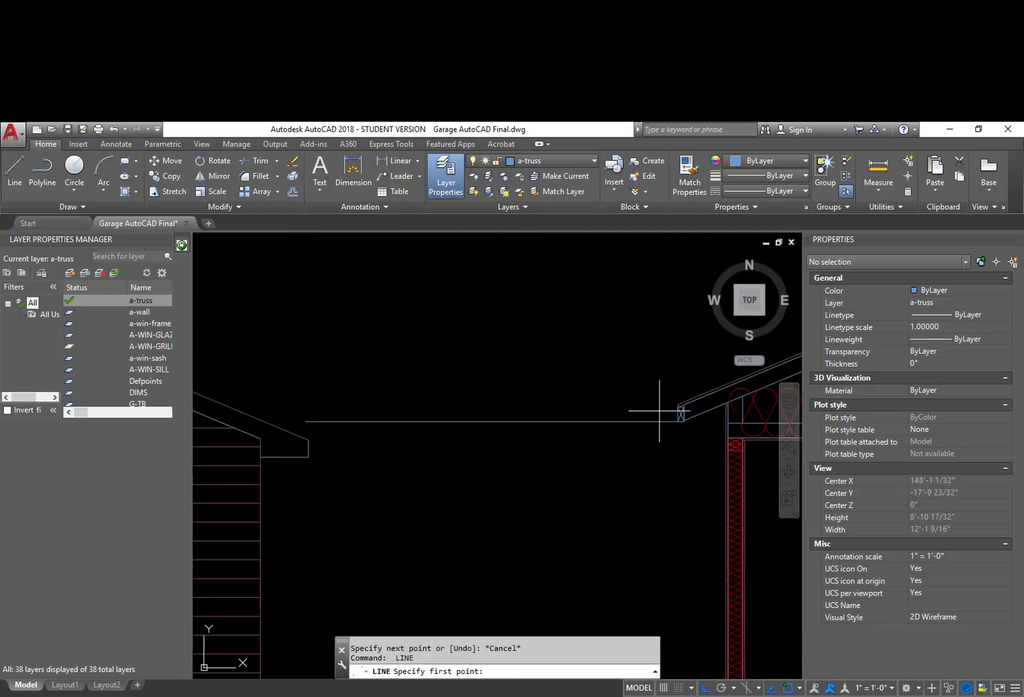
left_click(677, 404)
left_click(293, 366)
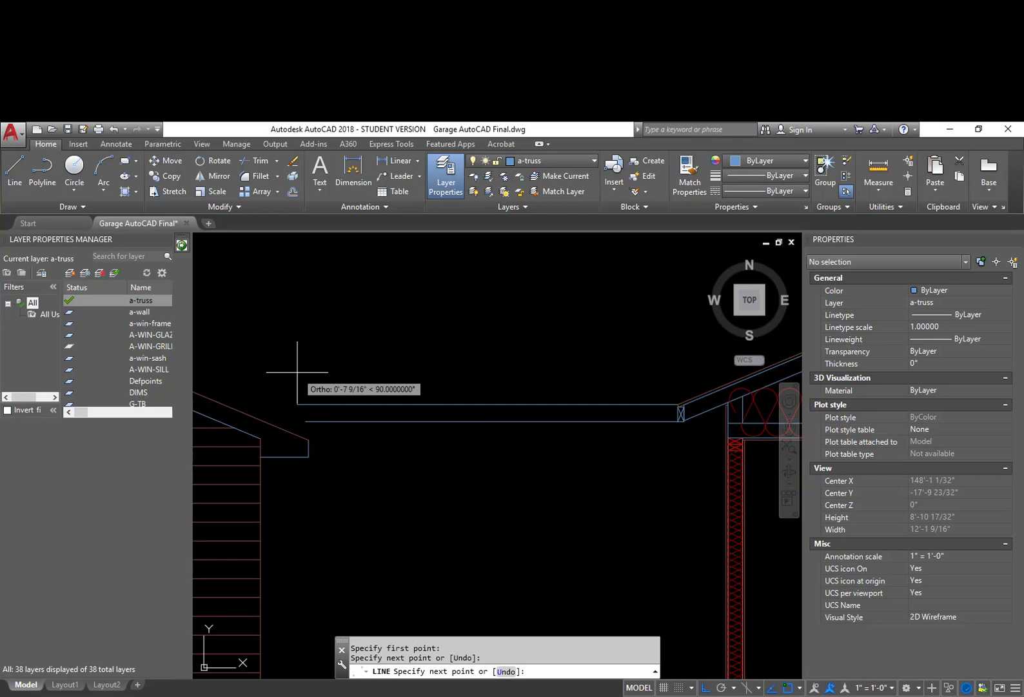
key("Escape")
Step: Stretch the ends of both fascia lines horizontally across the side and front elevations, past the front elevation's far edge
scroll(355, 447, "down", 4)
scroll(354, 446, "down", 4)
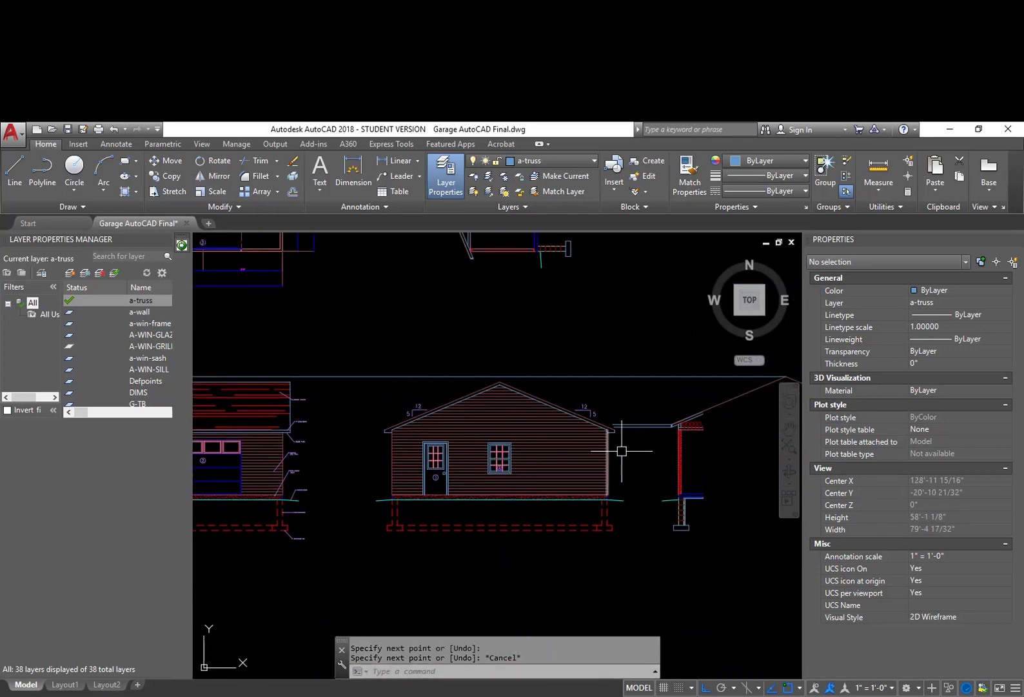
type("s")
key("Return")
scroll(619, 425, "up", 8)
left_click(599, 408)
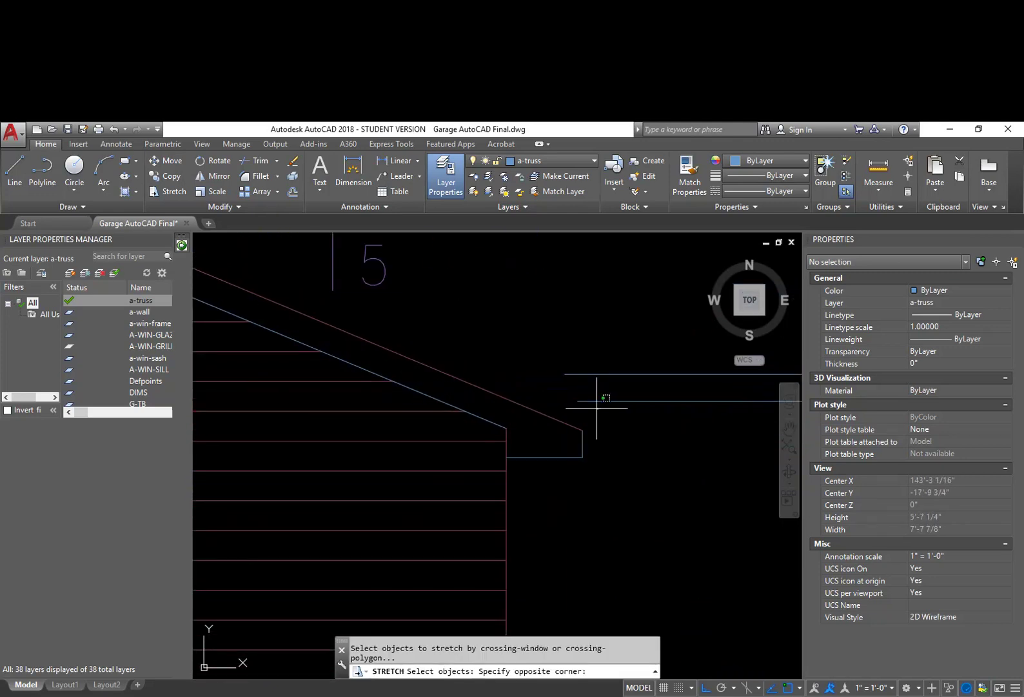
left_click(561, 355)
key("Return")
left_click(630, 353)
scroll(565, 365, "down", 6)
middle_click_drag(344, 402, 606, 403)
scroll(605, 403, "down", 2)
scroll(604, 403, "down", 2)
middle_click_drag(319, 419, 671, 426)
scroll(388, 465, "down", 2)
scroll(388, 463, "down", 3)
key("Escape")
Step: Examine the section's eave and attic insulation against the projected ridge and fascia lines
scroll(510, 452, "up", 2)
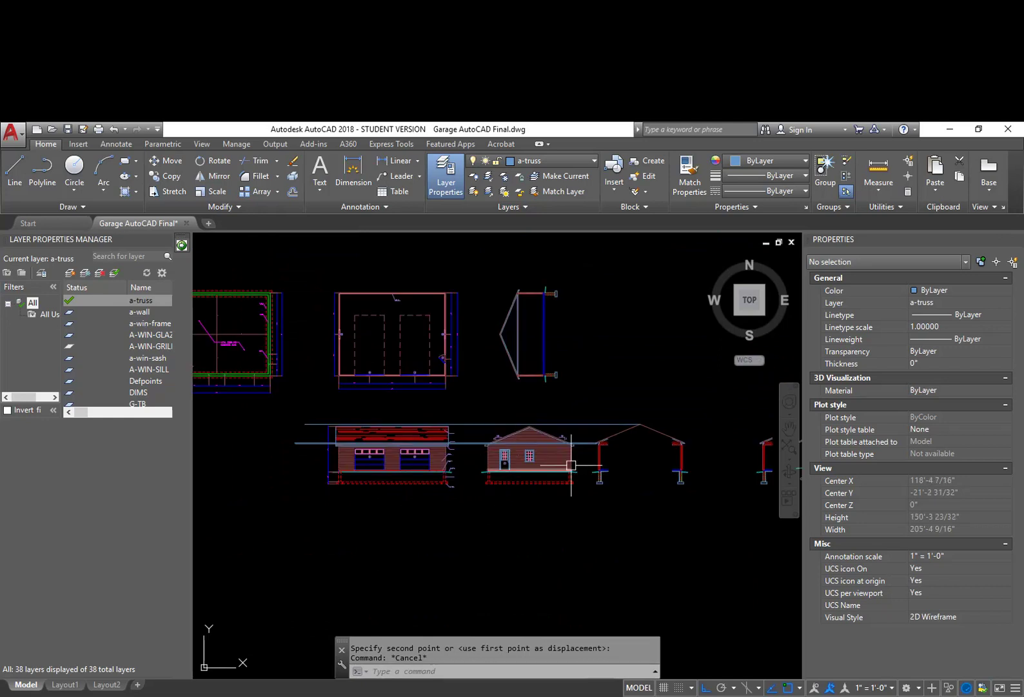
scroll(612, 454, "up", 4)
middle_click_drag(642, 459, 615, 441)
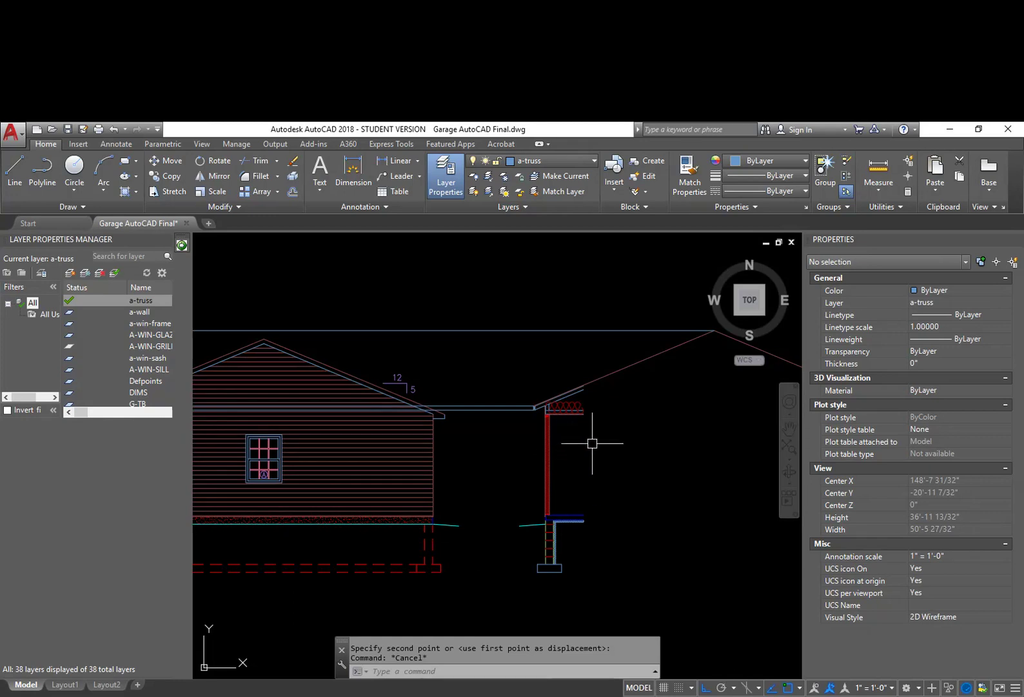
scroll(556, 407, "up", 5)
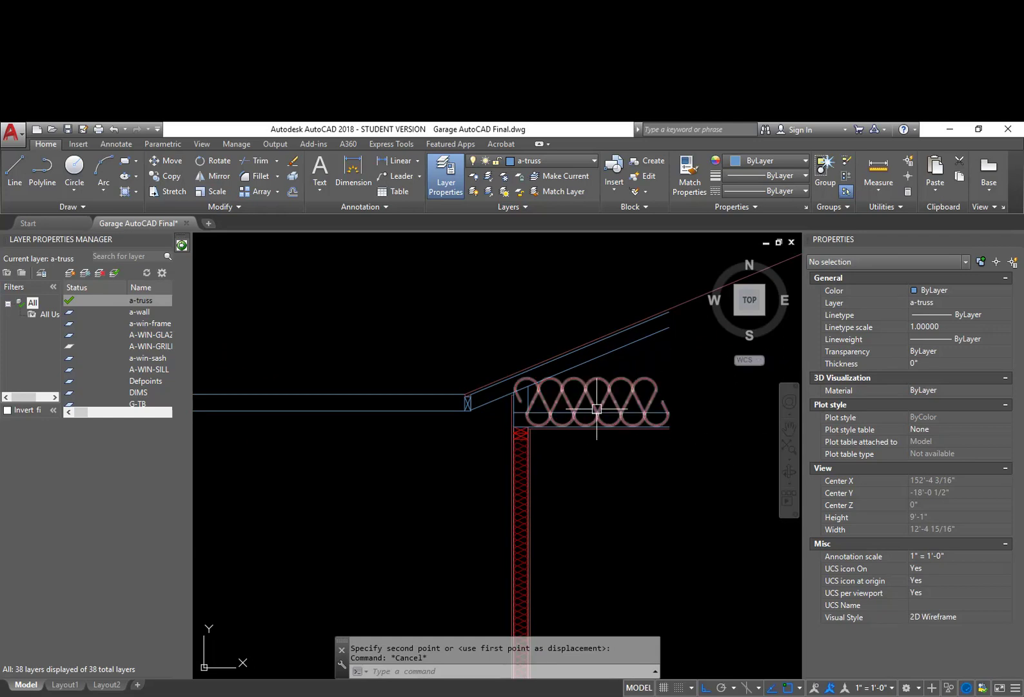
mouse_move(596, 408)
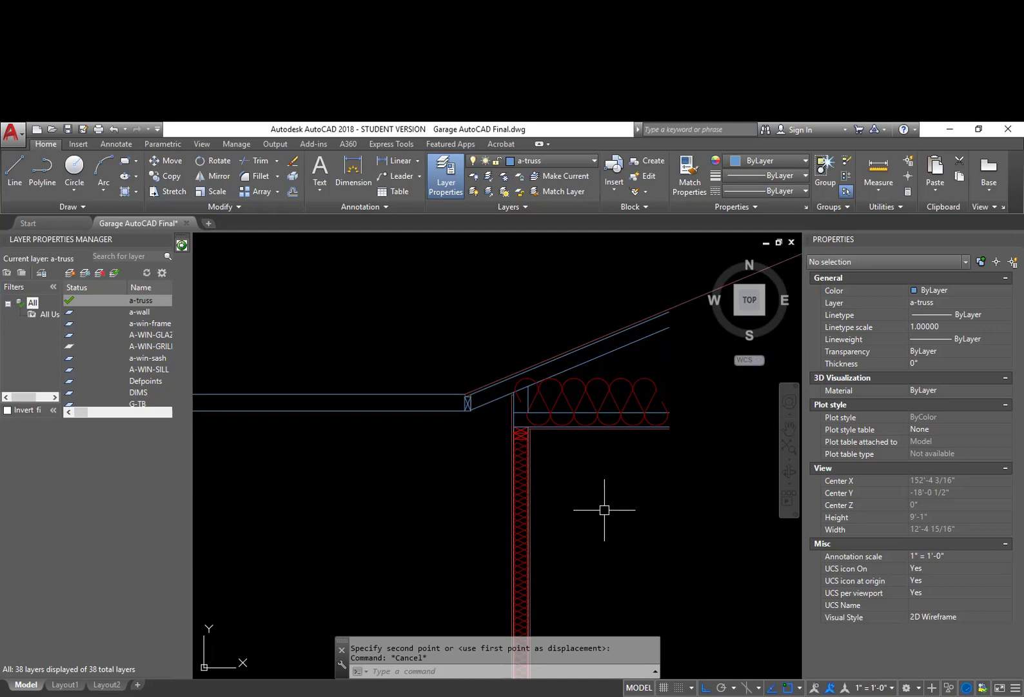
mouse_move(576, 504)
middle_mouse_down()
mouse_move(512, 494)
mouse_move(542, 551)
mouse_move(529, 517)
middle_mouse_up()
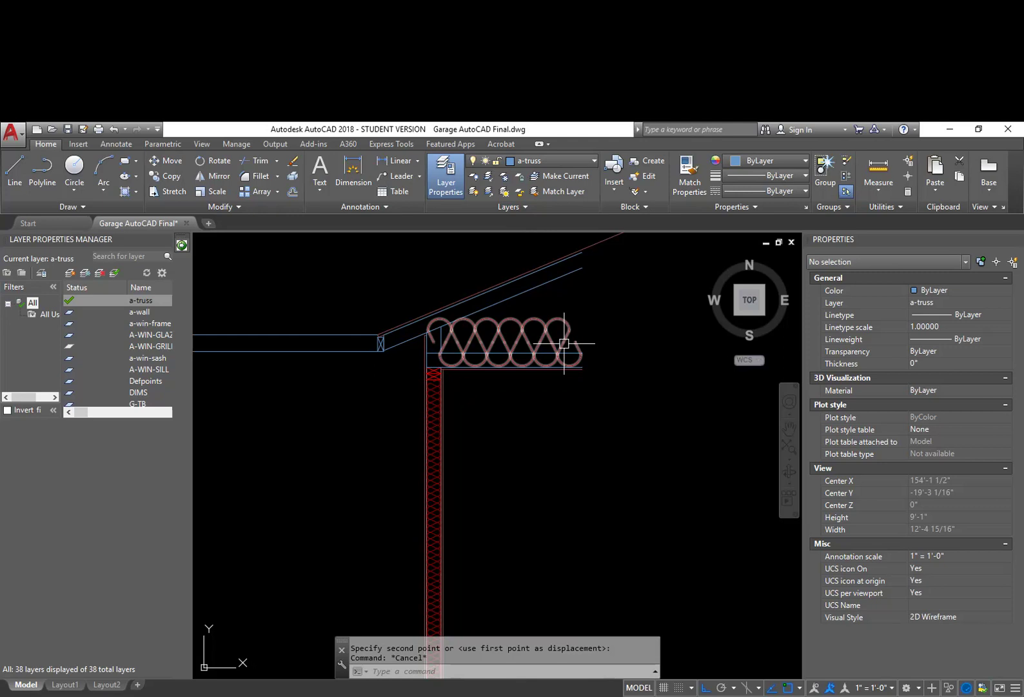
mouse_move(564, 343)
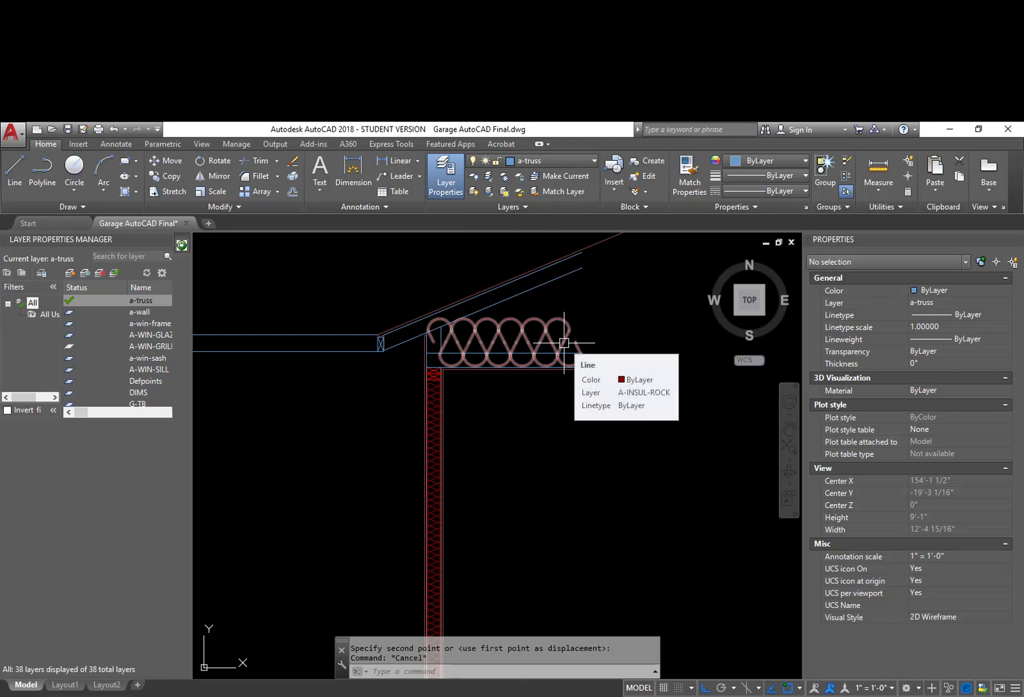
Step: Erase the full garage section beside the side elevation, including both wall halves, the roof lines and the projected fascia lines
scroll(562, 391, "down", 3)
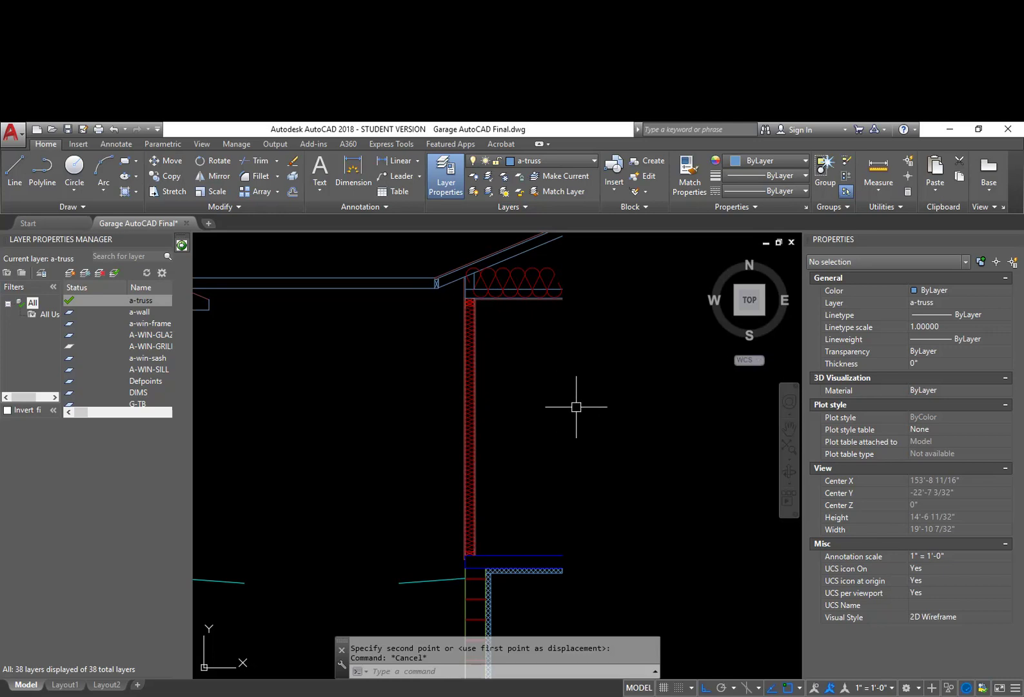
middle_click_drag(559, 375, 572, 426)
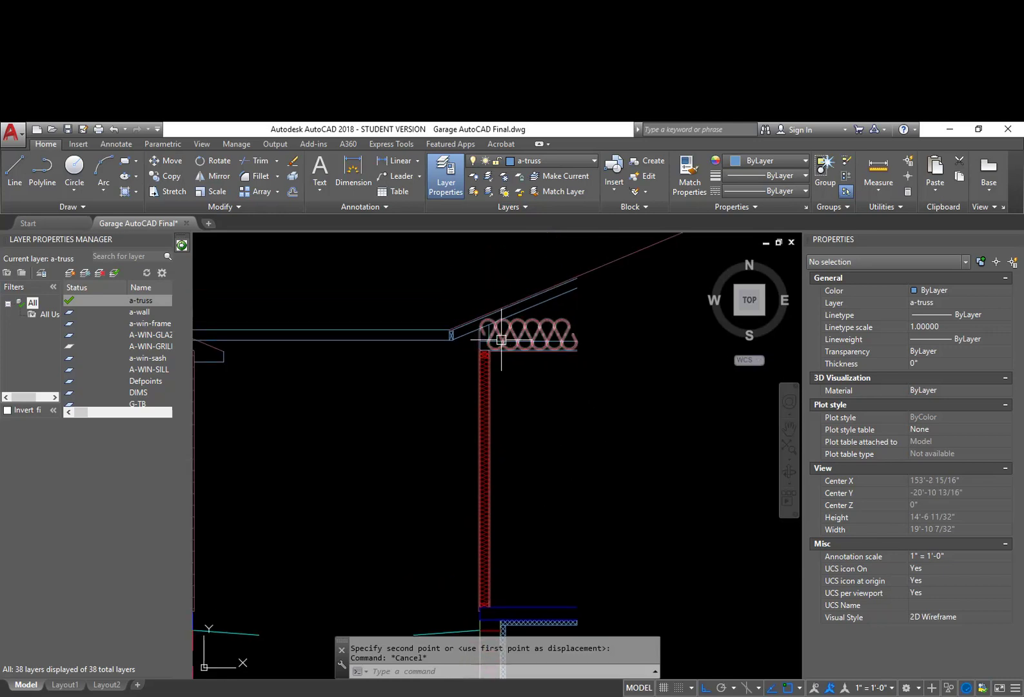
scroll(511, 341, "down", 3)
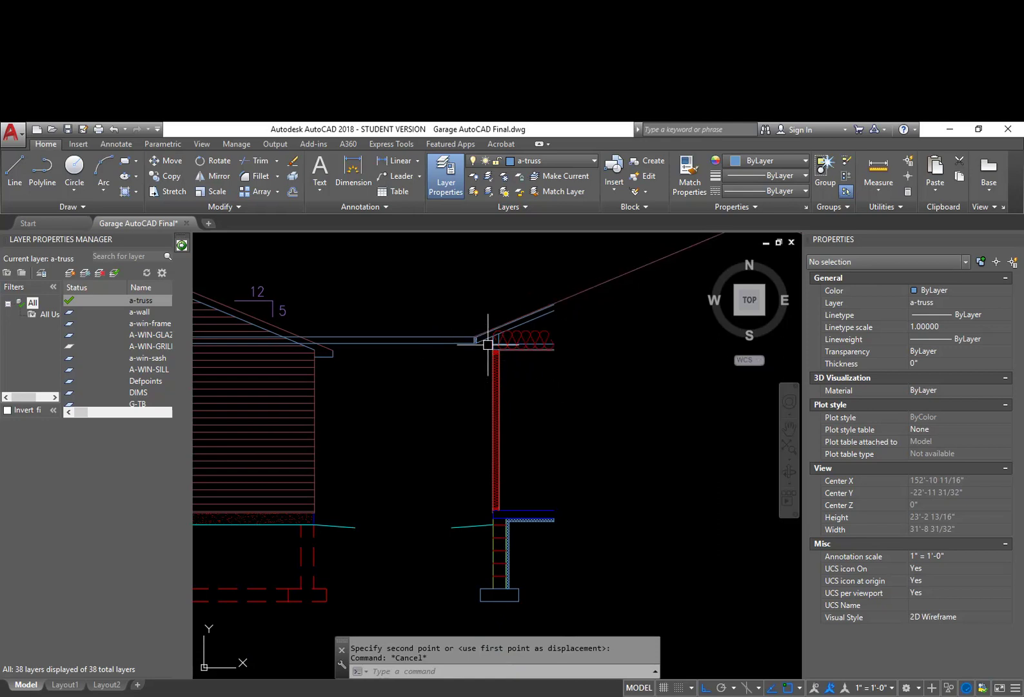
scroll(510, 361, "up", 4)
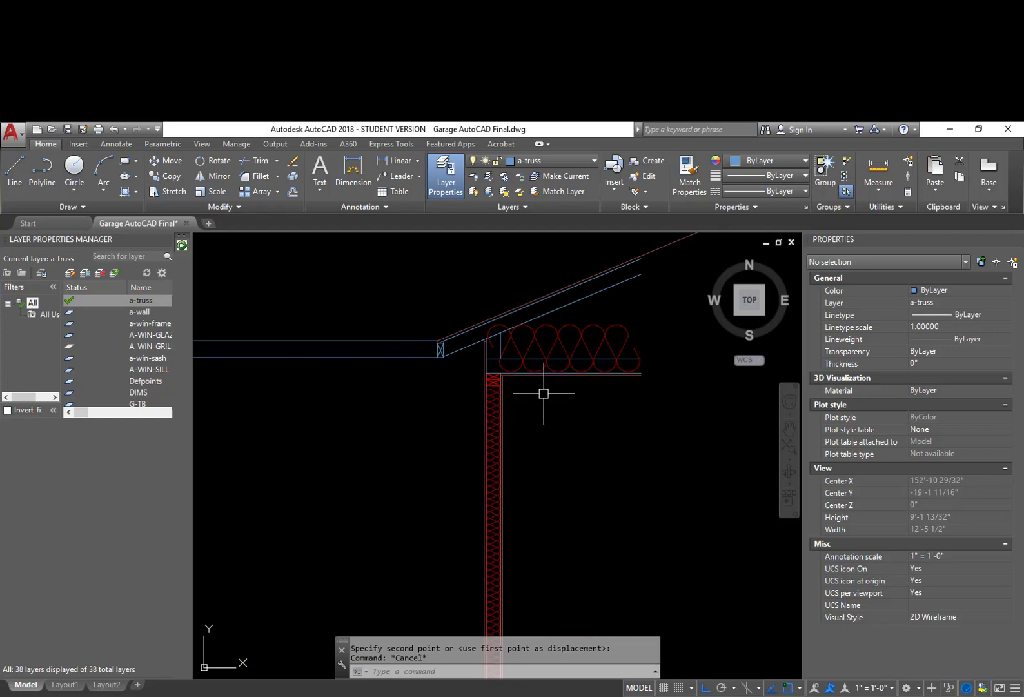
type("e")
key("Return")
left_click(565, 416)
scroll(434, 293, "down", 6)
left_click(426, 297)
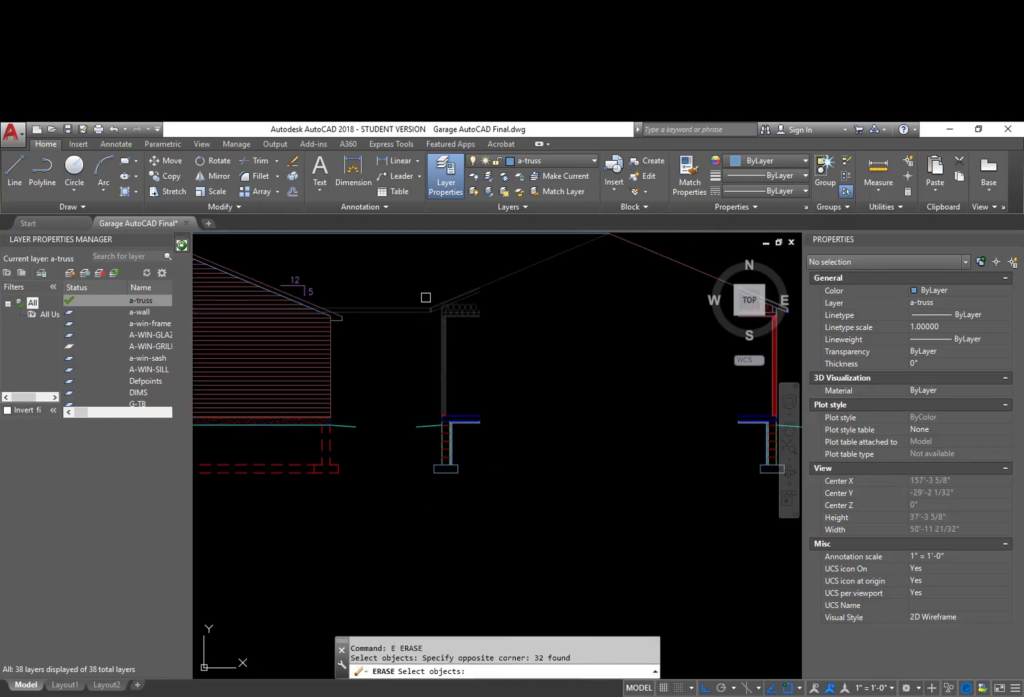
left_click(407, 393)
scroll(546, 405, "down", 4)
scroll(536, 440, "up", 1)
left_click(535, 440)
left_click(449, 315)
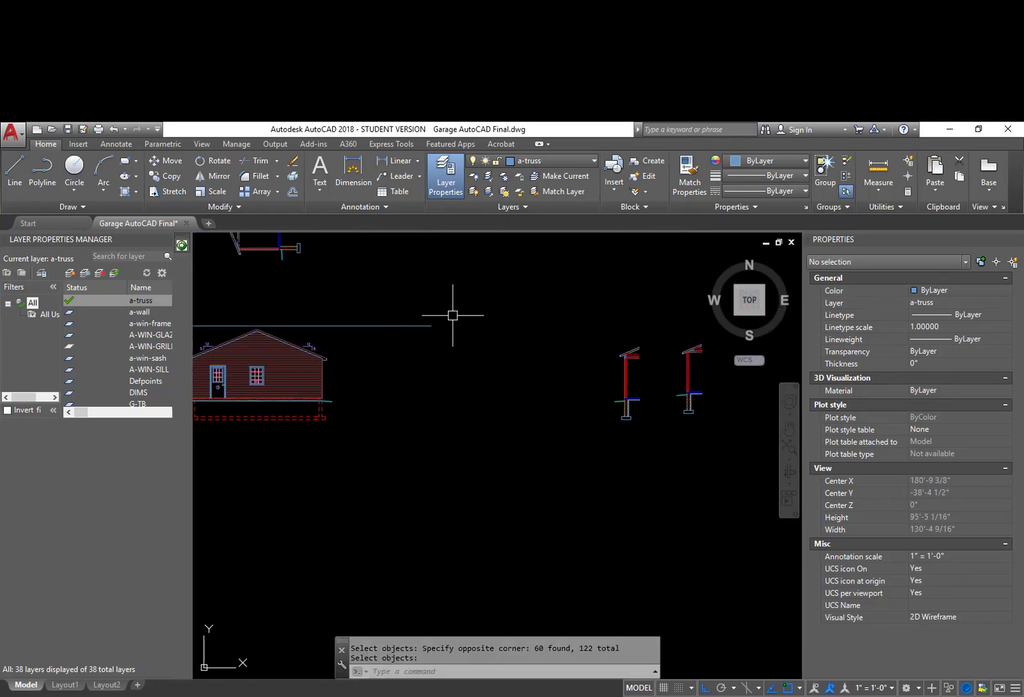
key("Return")
Step: Erase the remaining horizontal ridge projection line above the side elevation
middle_click_drag(453, 321, 503, 494)
type("e")
key("Return")
left_click(499, 522)
left_click(452, 469)
key("Return")
scroll(451, 469, "down", 6)
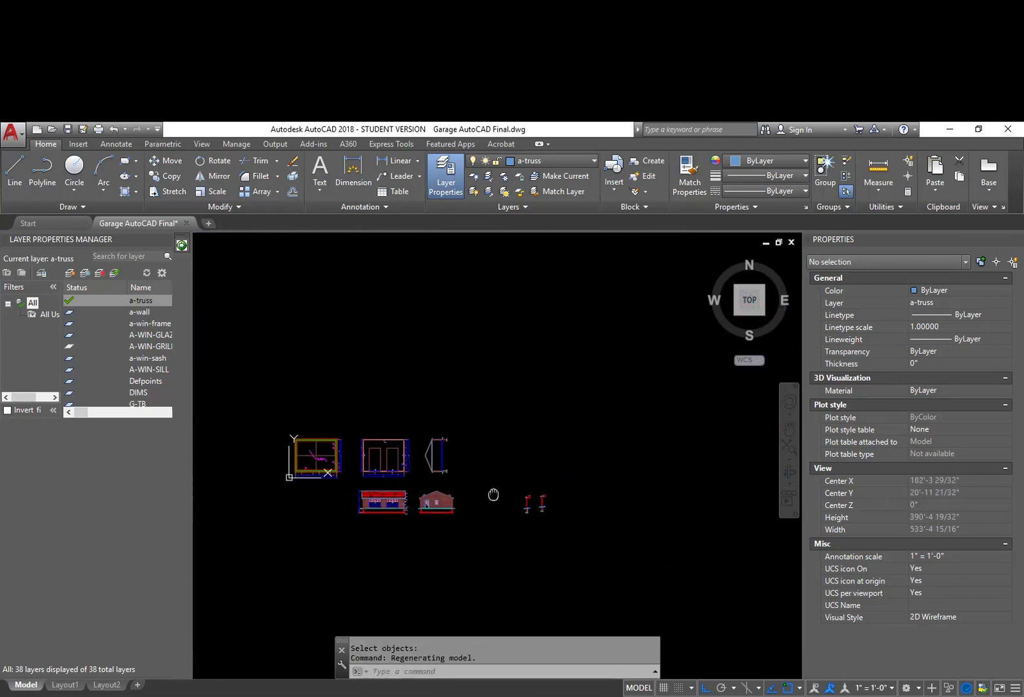
Step: Move the two separate wall sections horizontally until they stand close beside the side elevation
scroll(490, 464, "up", 6)
type("m")
key("Return")
left_click(557, 473)
left_click(356, 286)
key("Return")
left_click(513, 467)
middle_click_drag(353, 467, 412, 474)
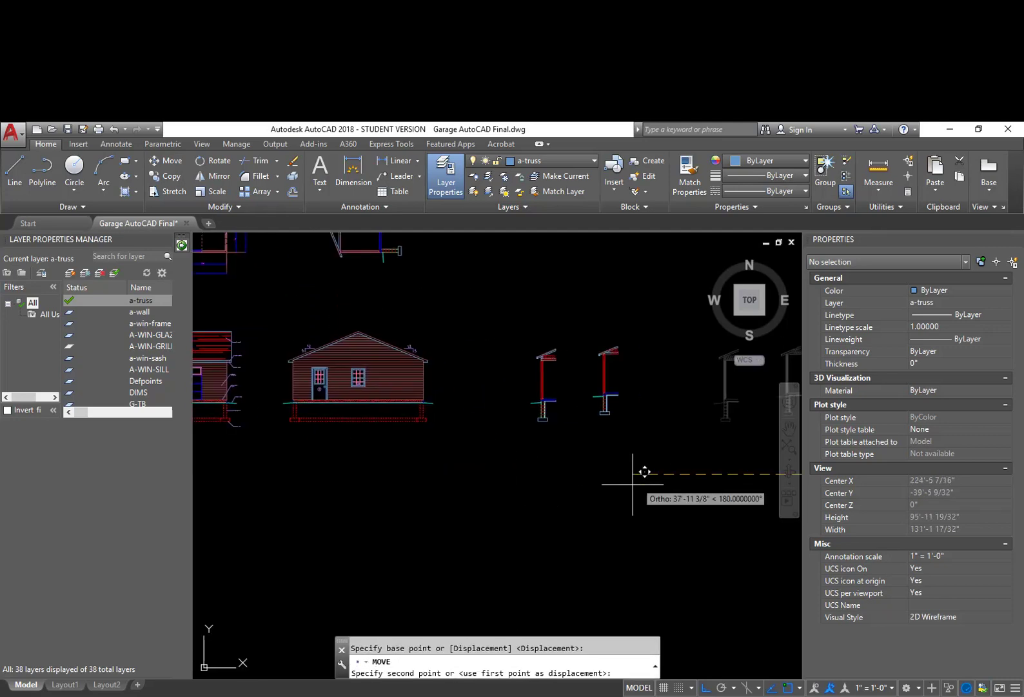
key("Escape")
scroll(461, 347, "up", 6)
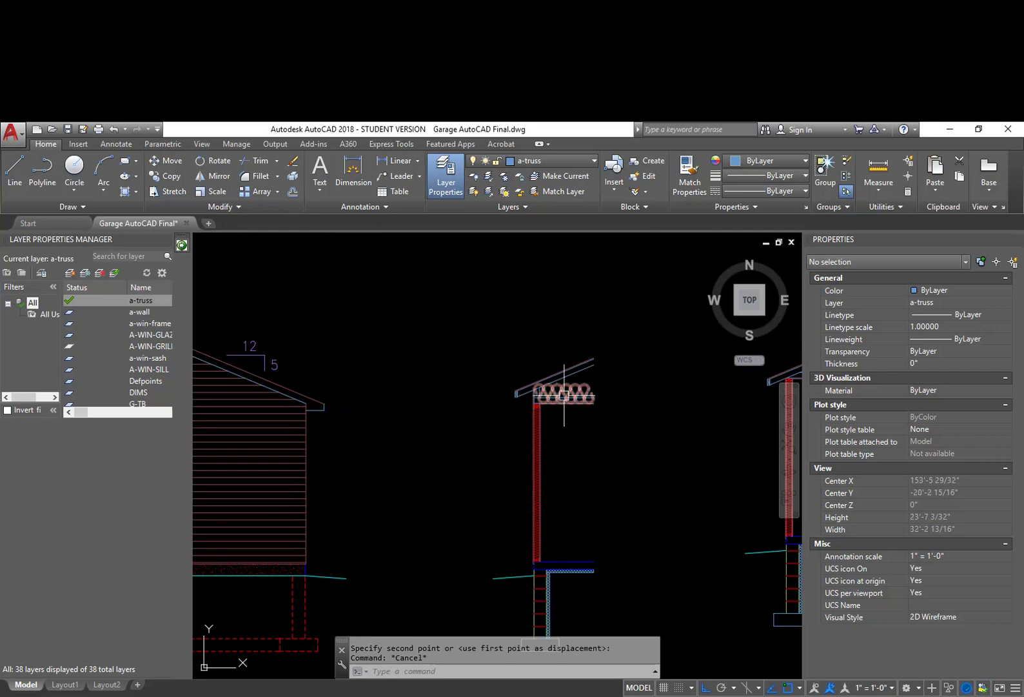
Step: Erase the wall section nearest the side elevation, the one with the attic insulation reaching over the wall
middle_click_drag(607, 454, 549, 414)
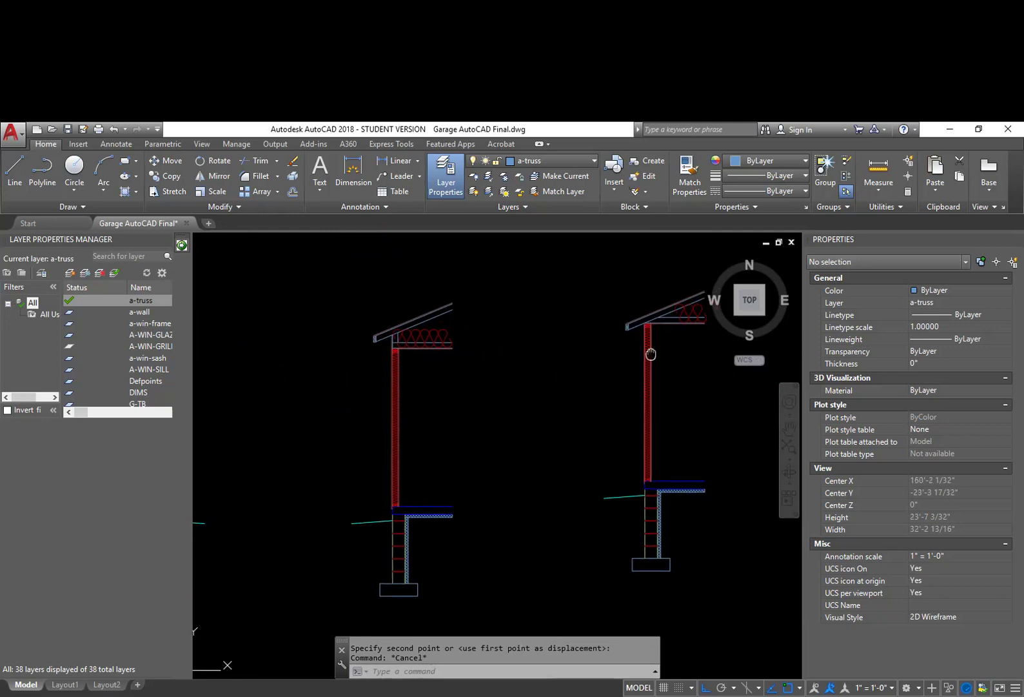
type("e")
key("Return")
left_click(476, 617)
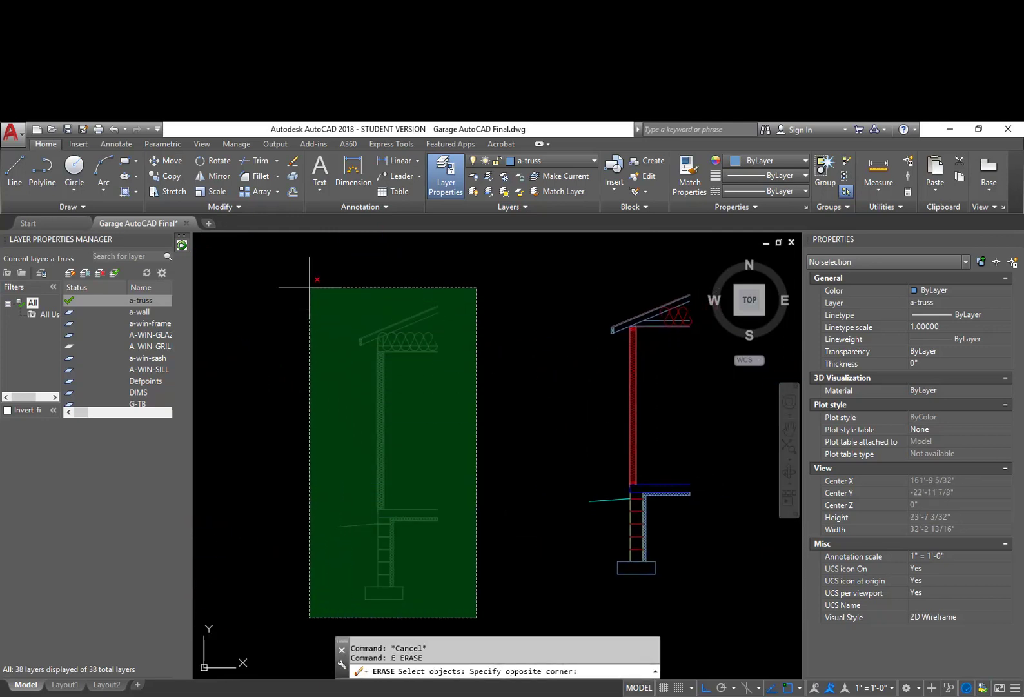
left_click(279, 262)
key("Return")
Step: Examine the remaining wall section from its eave and truss insulation down to the slab, foundation wall and footing
scroll(631, 310, "up", 2)
middle_click_drag(631, 309, 342, 303)
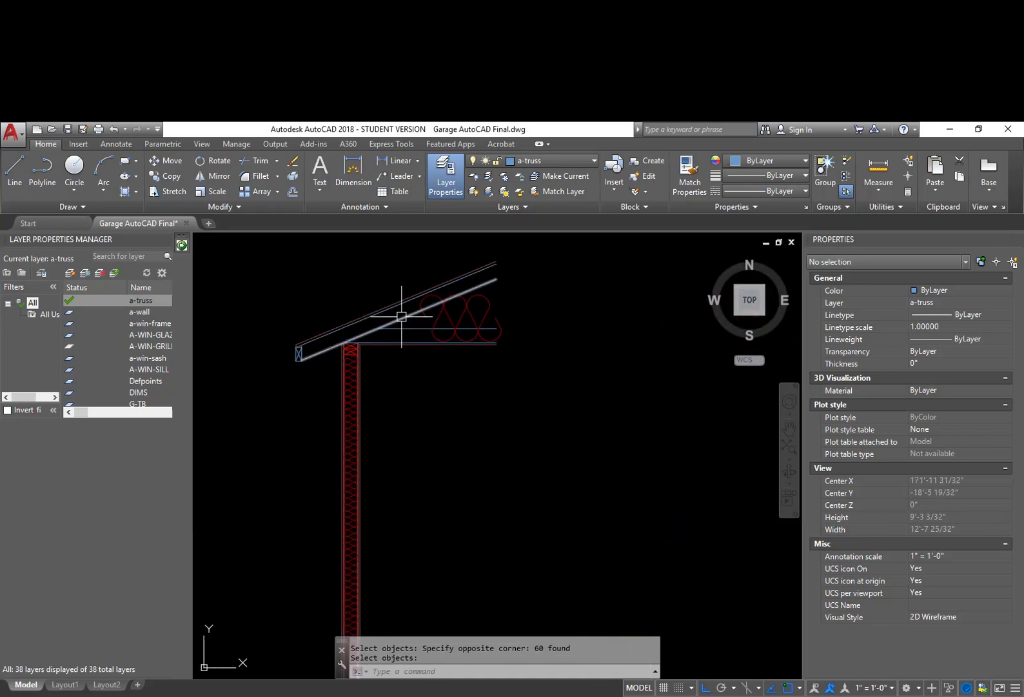
scroll(419, 309, "up", 4)
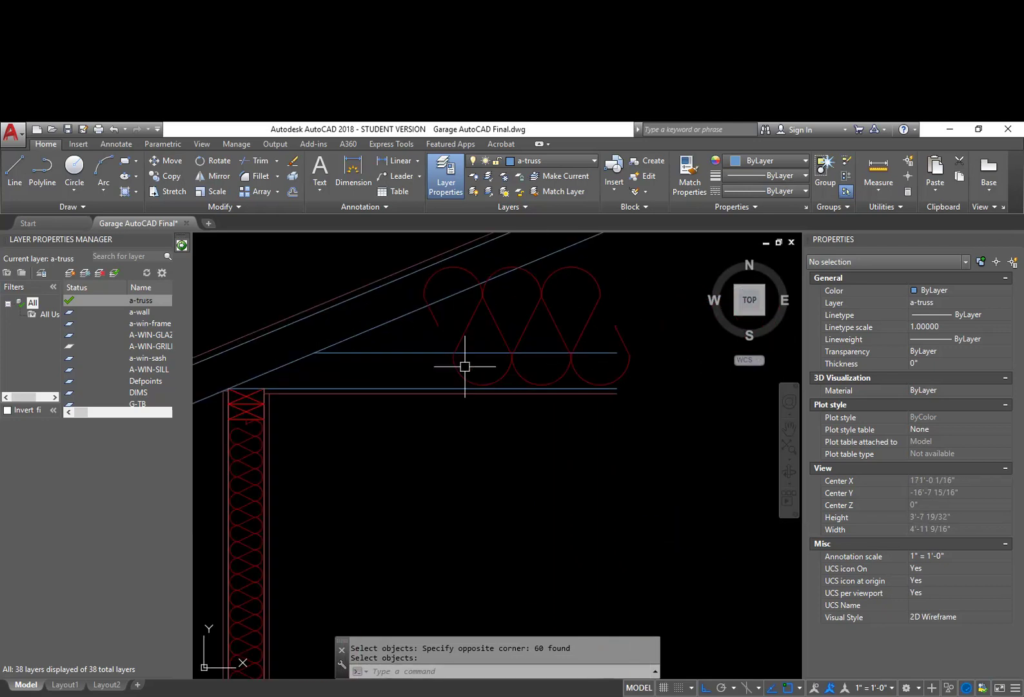
scroll(549, 434, "down", 4)
middle_click_drag(524, 447, 502, 348)
scroll(503, 393, "down", 2)
middle_click_drag(513, 421, 525, 358)
middle_click_drag(519, 510, 566, 455)
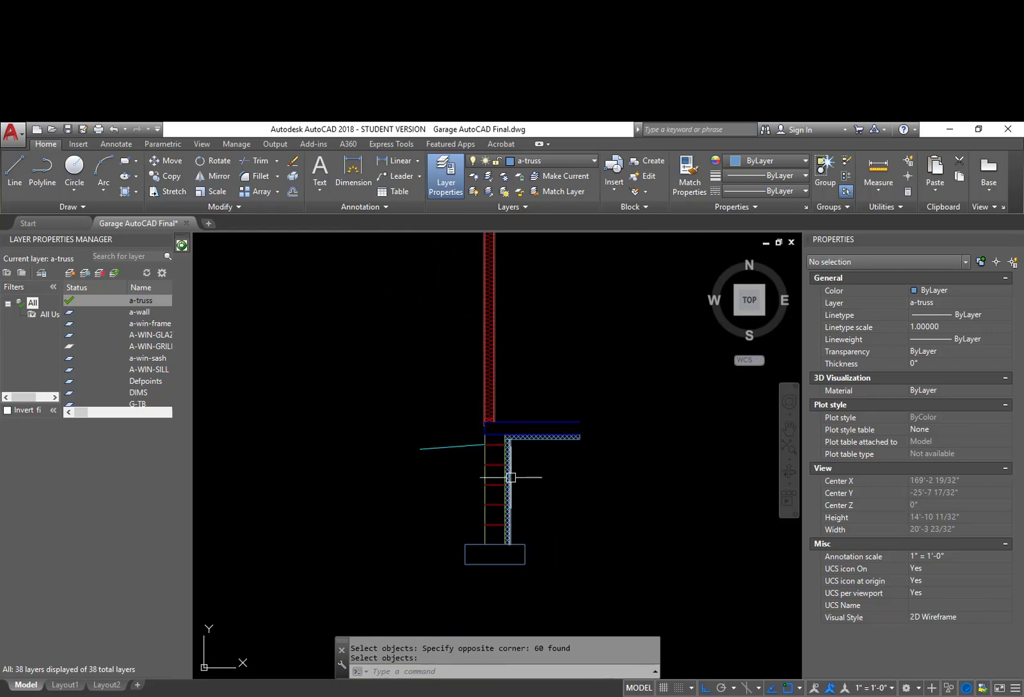
scroll(505, 463, "up", 2)
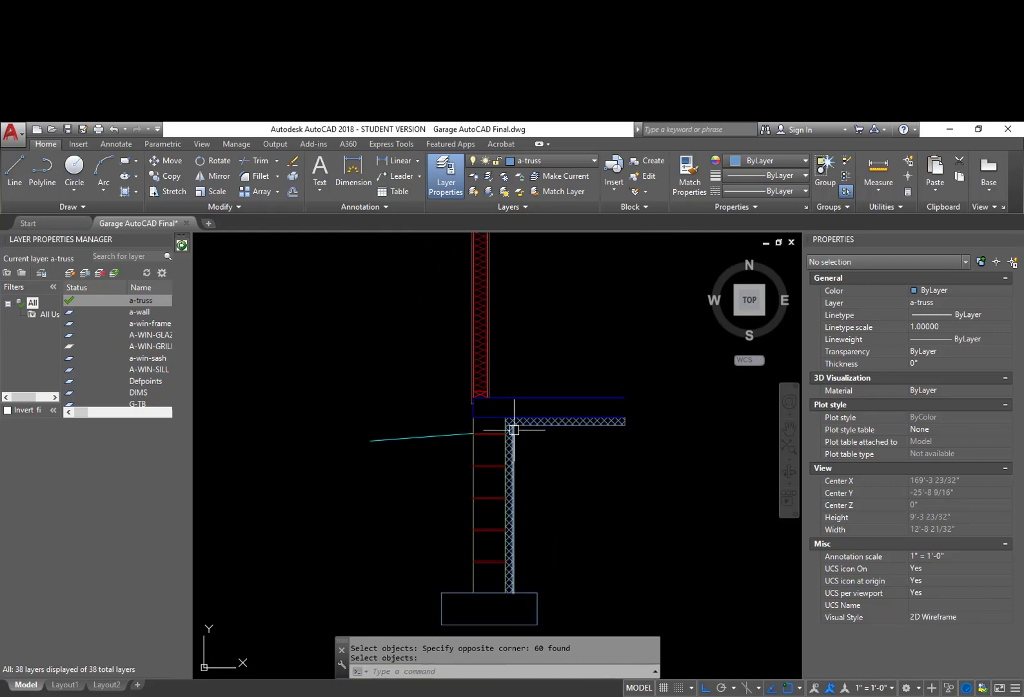
middle_click_drag(476, 341, 502, 420)
scroll(506, 382, "down", 2)
middle_click_drag(504, 361, 507, 464)
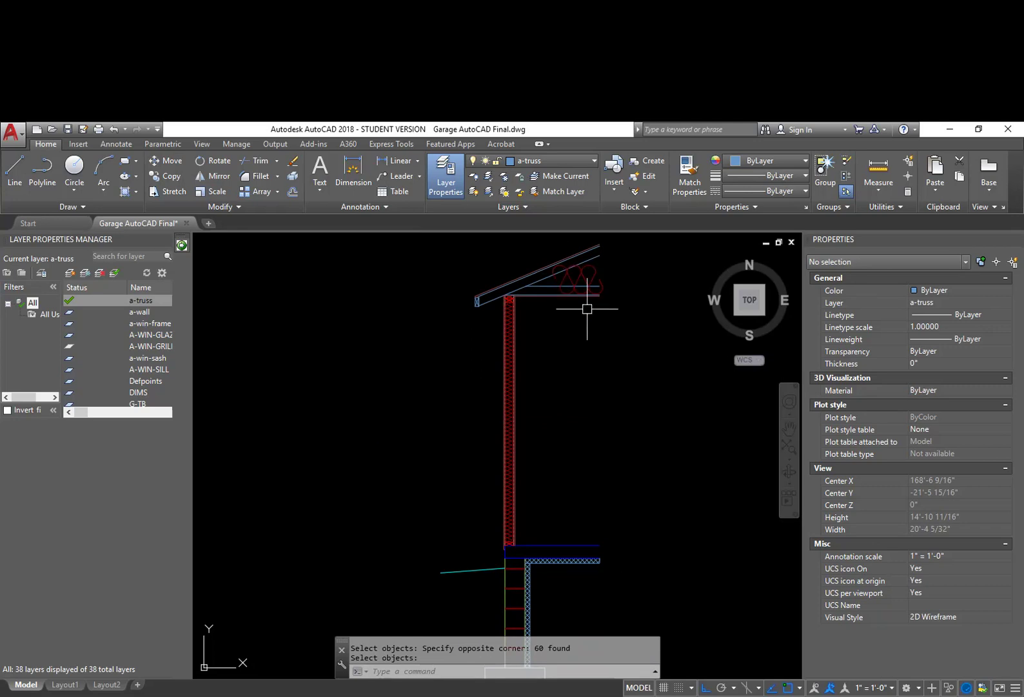
scroll(479, 289, "up", 2)
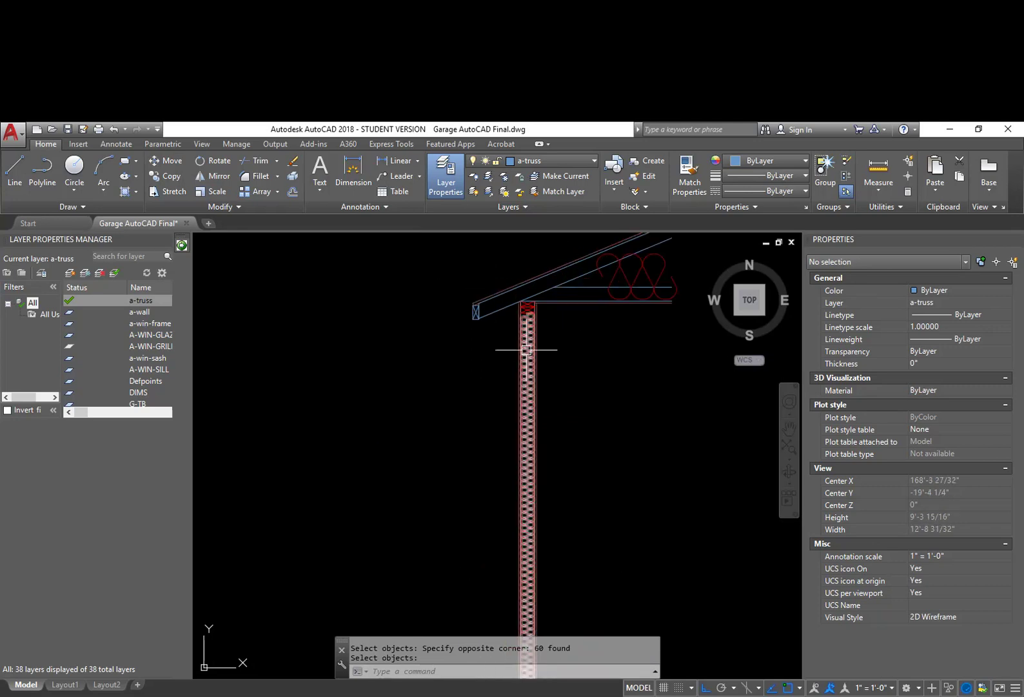
middle_click_drag(505, 528, 514, 341)
middle_click_drag(597, 489, 612, 452)
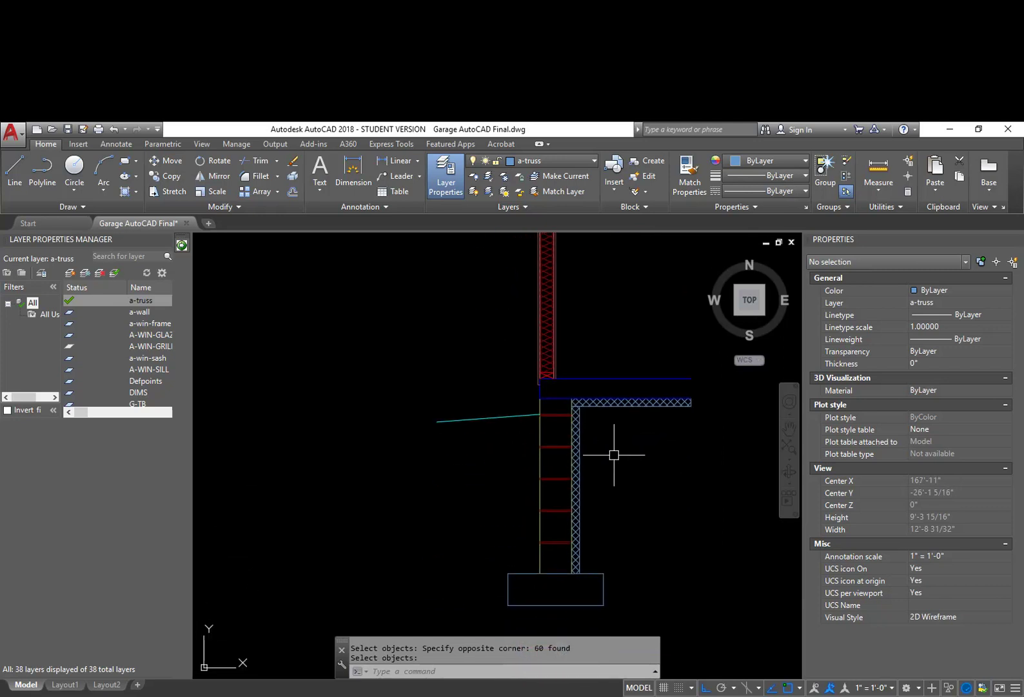
Step: Save the drawing
type("QSAVE")
key("Return")
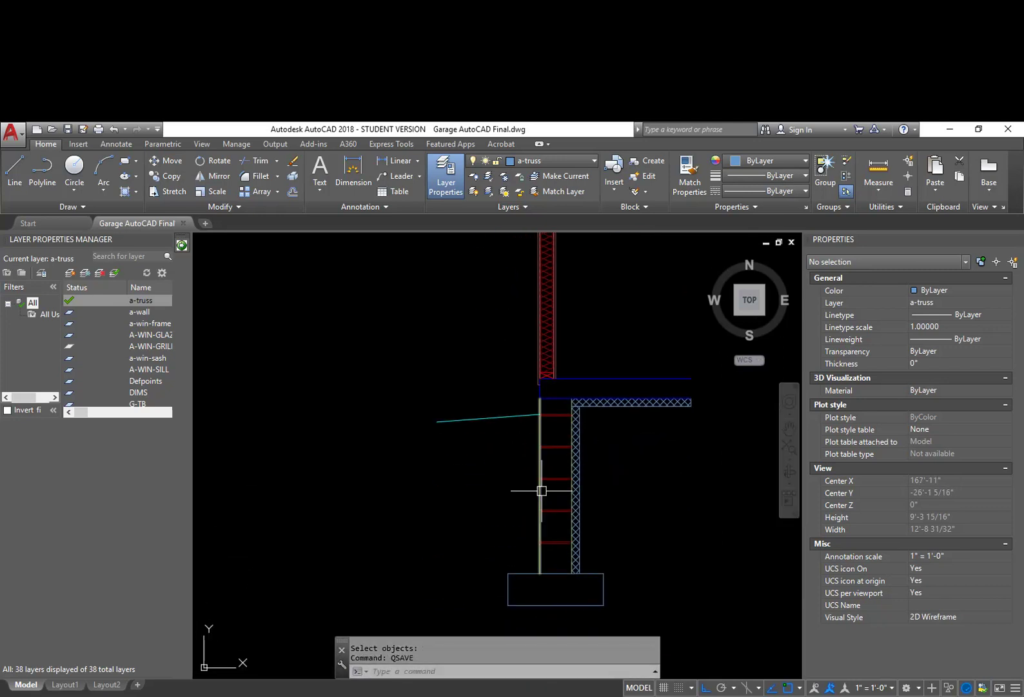
Step: Offset the exterior face line of the foundation wall outward by .25 inch
scroll(544, 469, "up", 4)
mouse_move(545, 469)
middle_mouse_down()
mouse_move(530, 409)
mouse_move(548, 388)
middle_mouse_up()
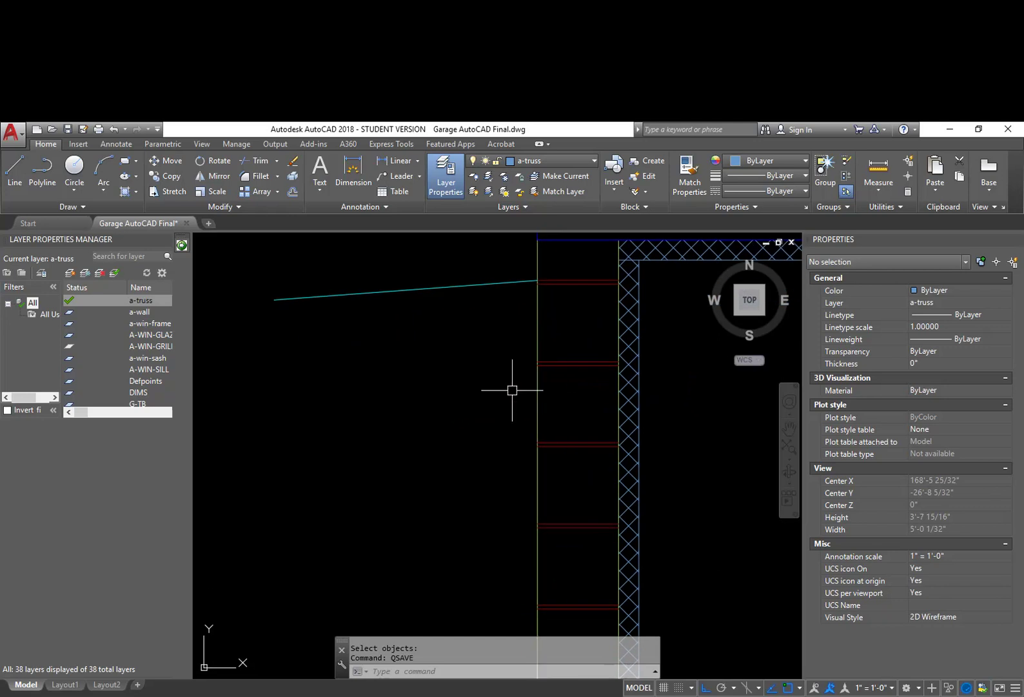
key("Return")
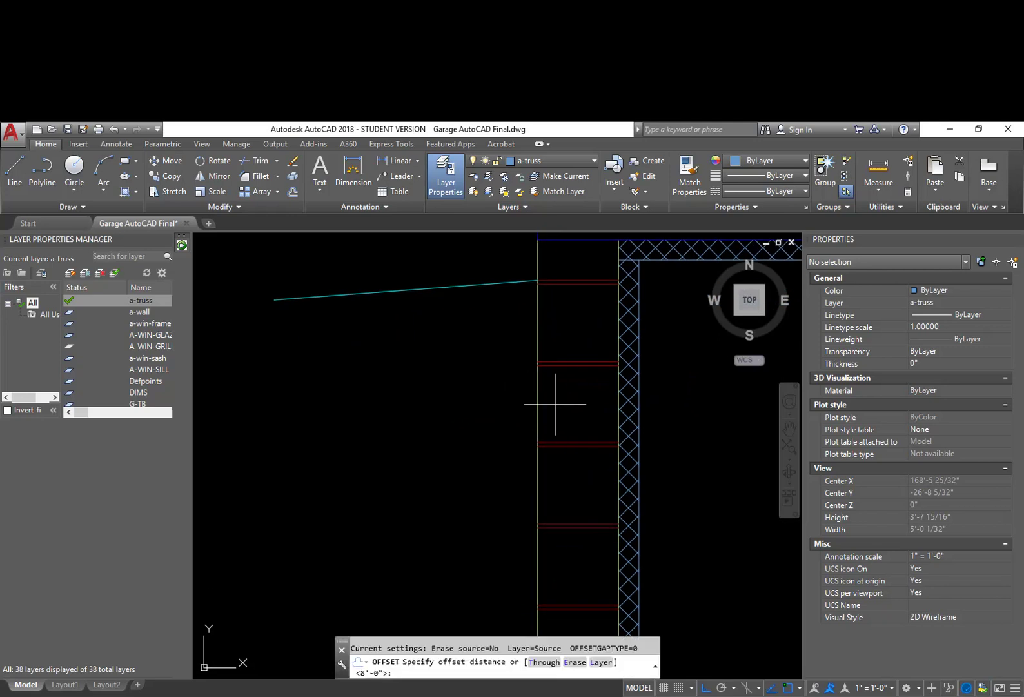
key("Return")
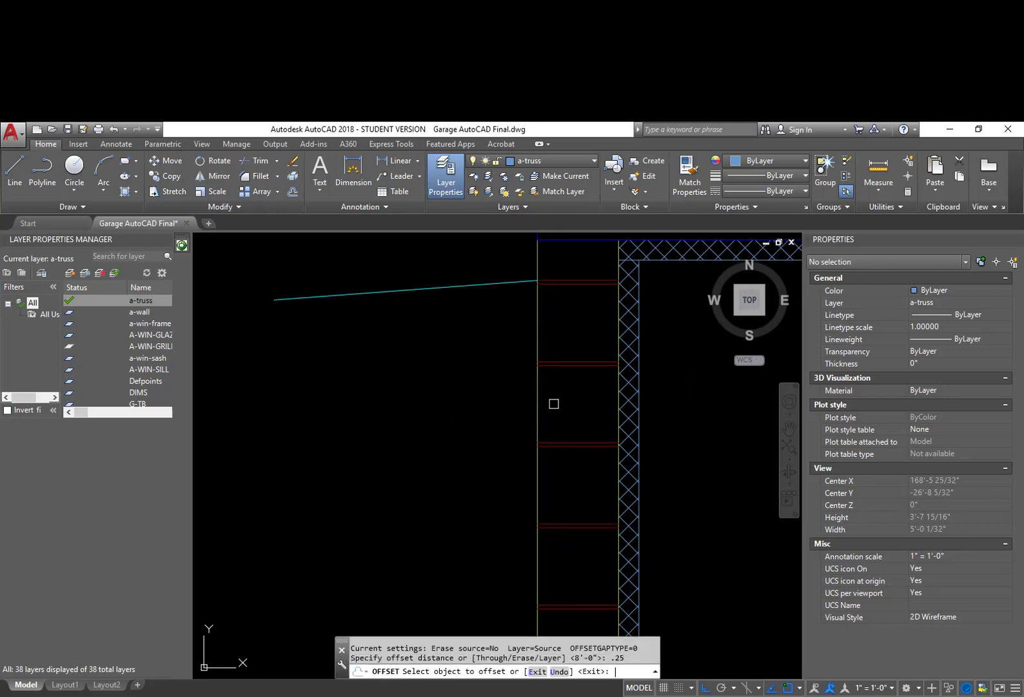
left_click(538, 389)
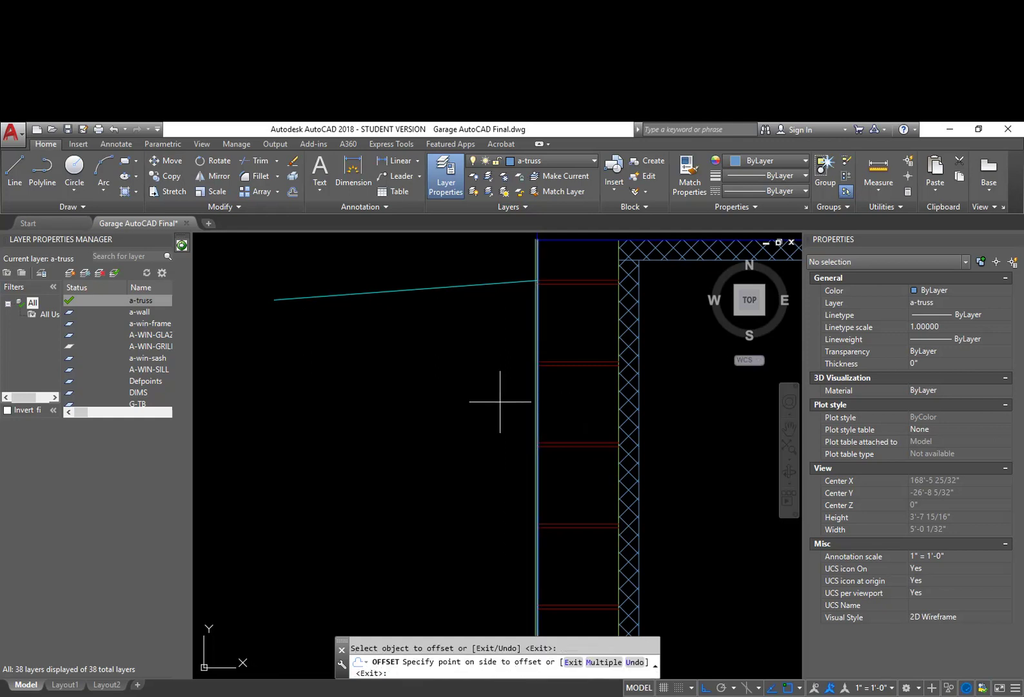
left_click(492, 403)
key("Return")
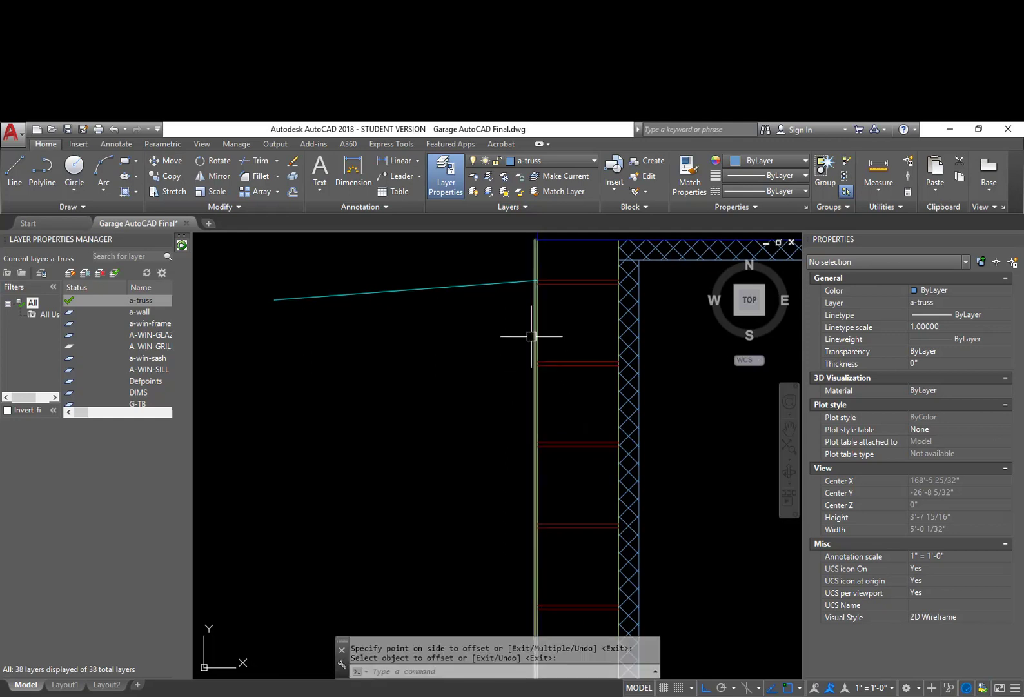
Step: Stretch the upper end of the offset foundation line vertically to meet the bottom edge of the siding perpendicularly
middle_click_drag(533, 300, 544, 326)
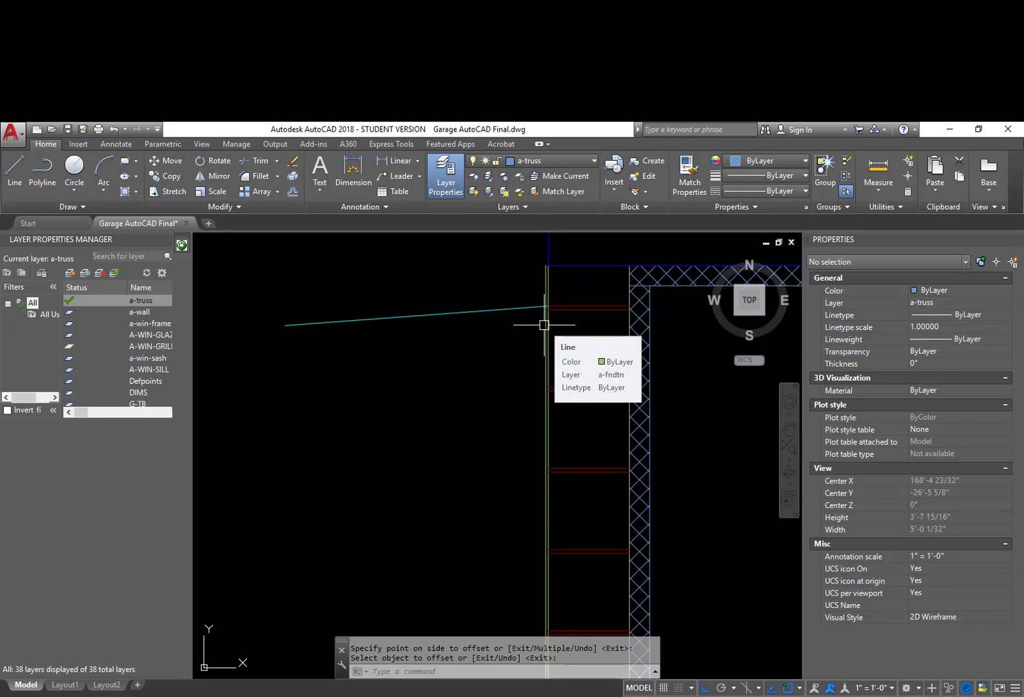
scroll(548, 271, "up", 4)
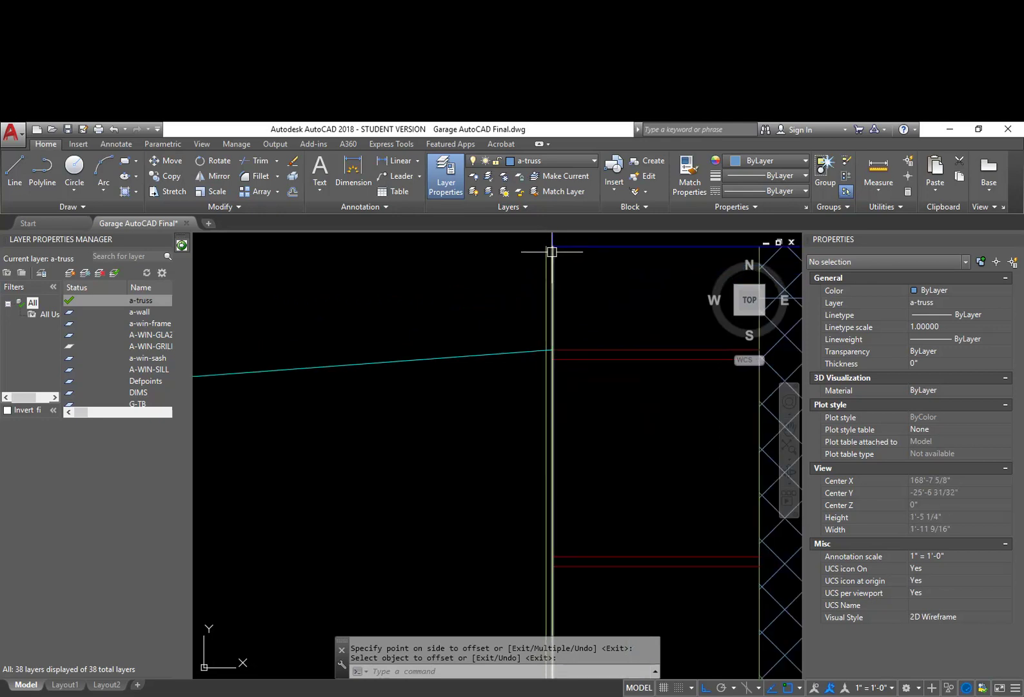
scroll(556, 420, "up", 4)
left_click(549, 396)
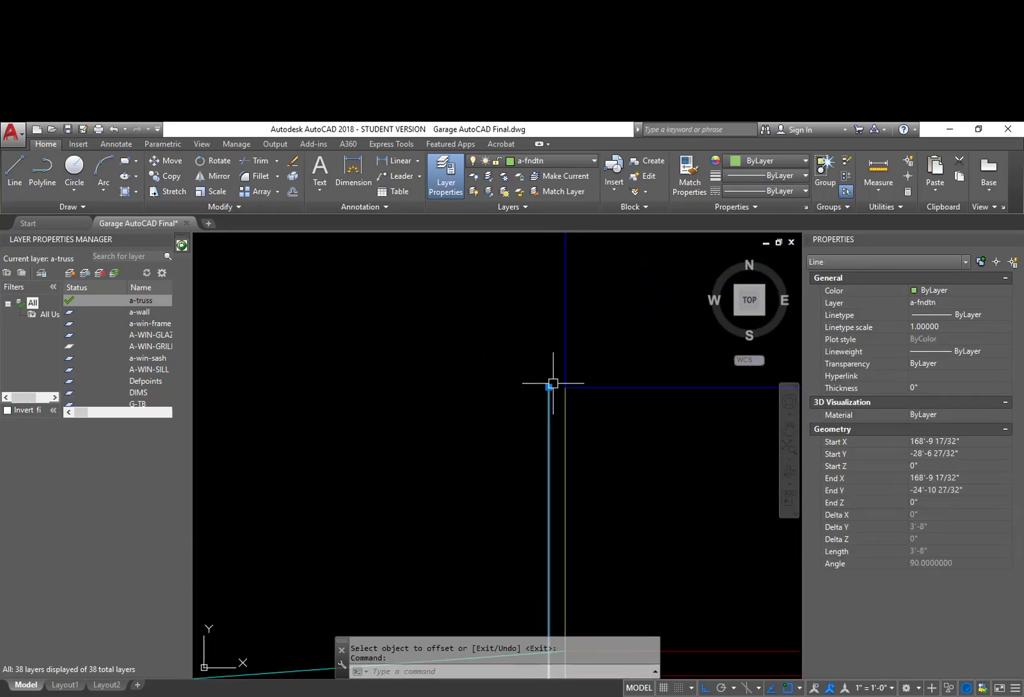
left_click(550, 386)
middle_click_drag(546, 308, 547, 414)
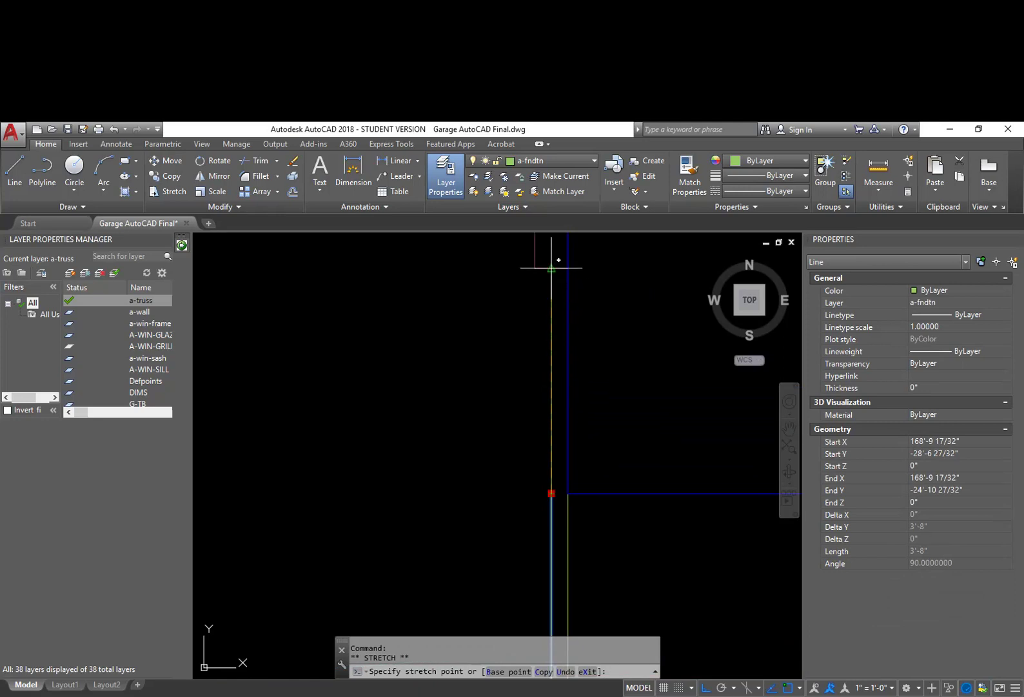
right_click(552, 271, "shift")
key("p")
key("Escape")
key("Escape")
scroll(558, 356, "down", 3)
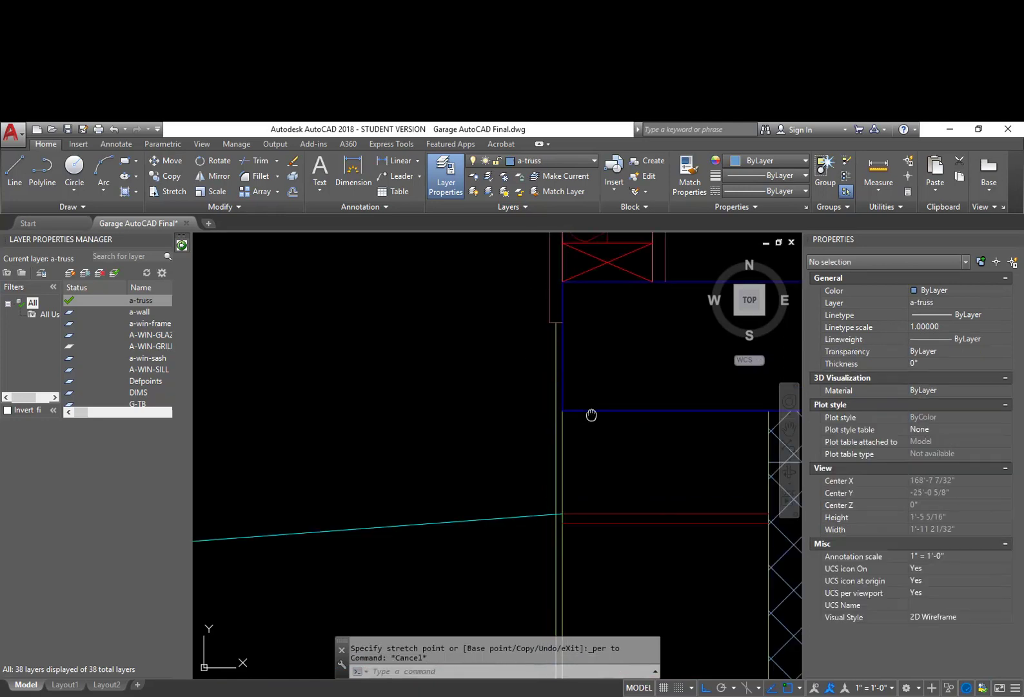
Step: Change the offset foundation line to the a-parge layer
left_click(551, 400)
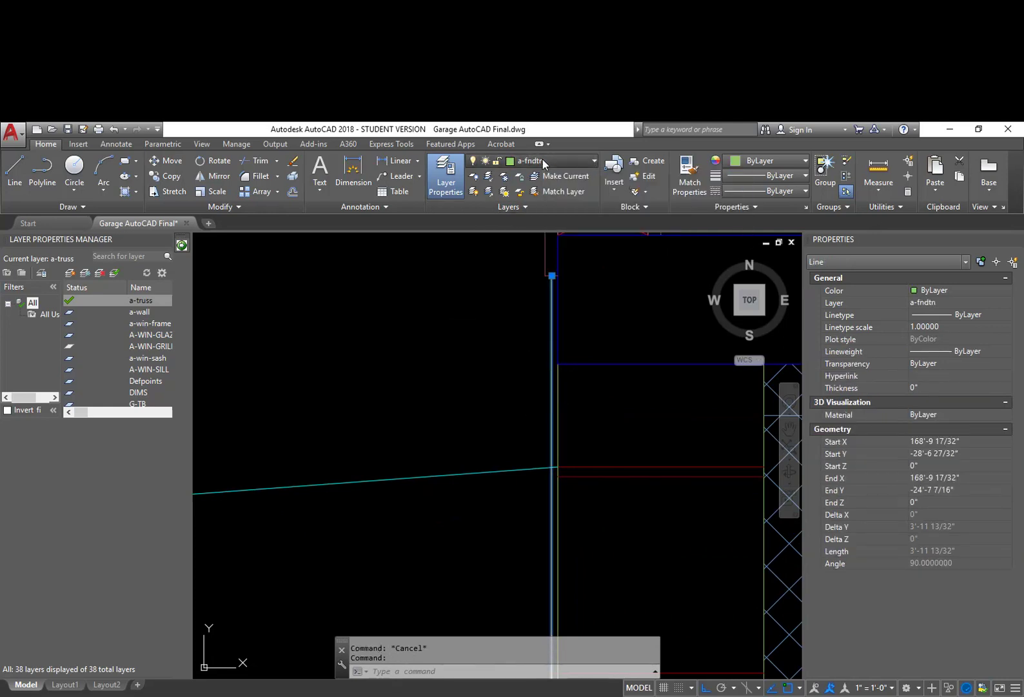
left_click(542, 160)
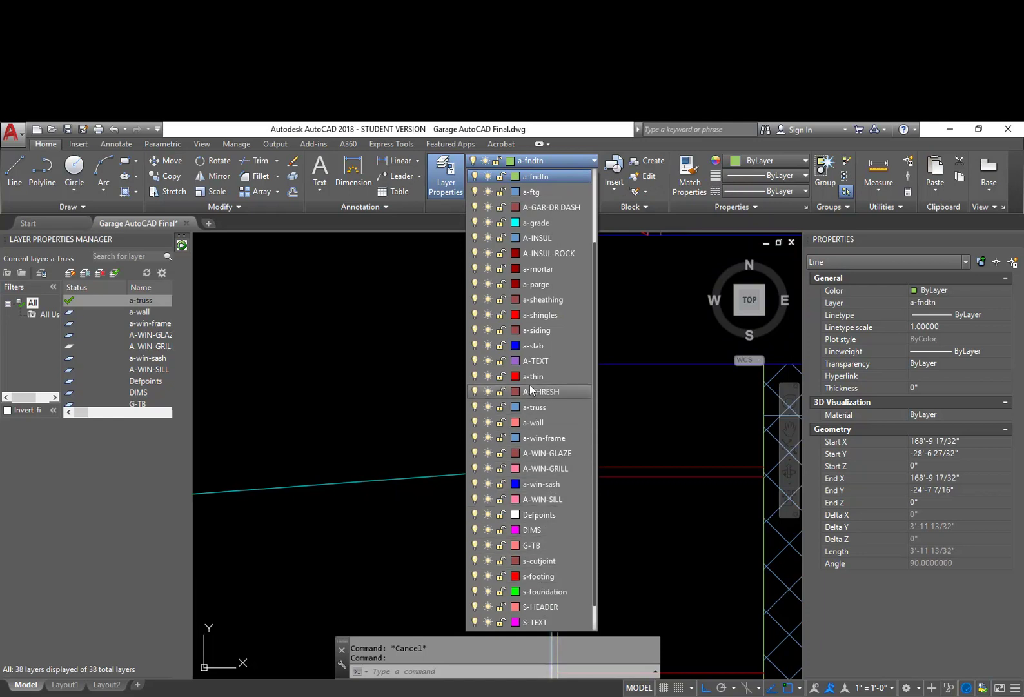
left_click(542, 285)
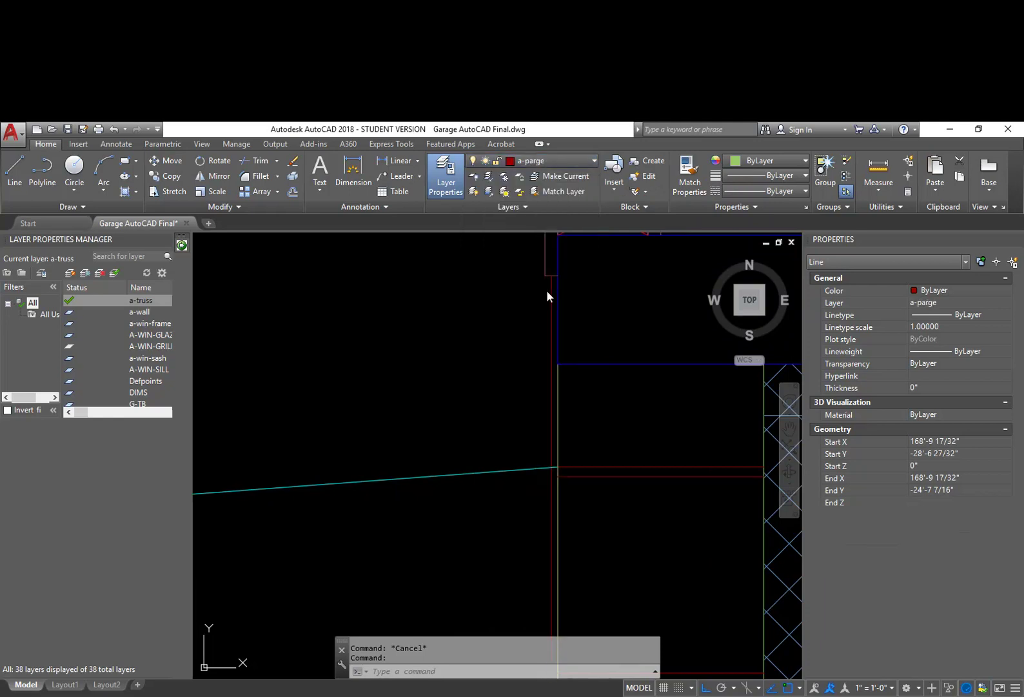
key("Escape")
Step: Trim the end of the sloping grade line back to the parge line
scroll(549, 468, "up", 3)
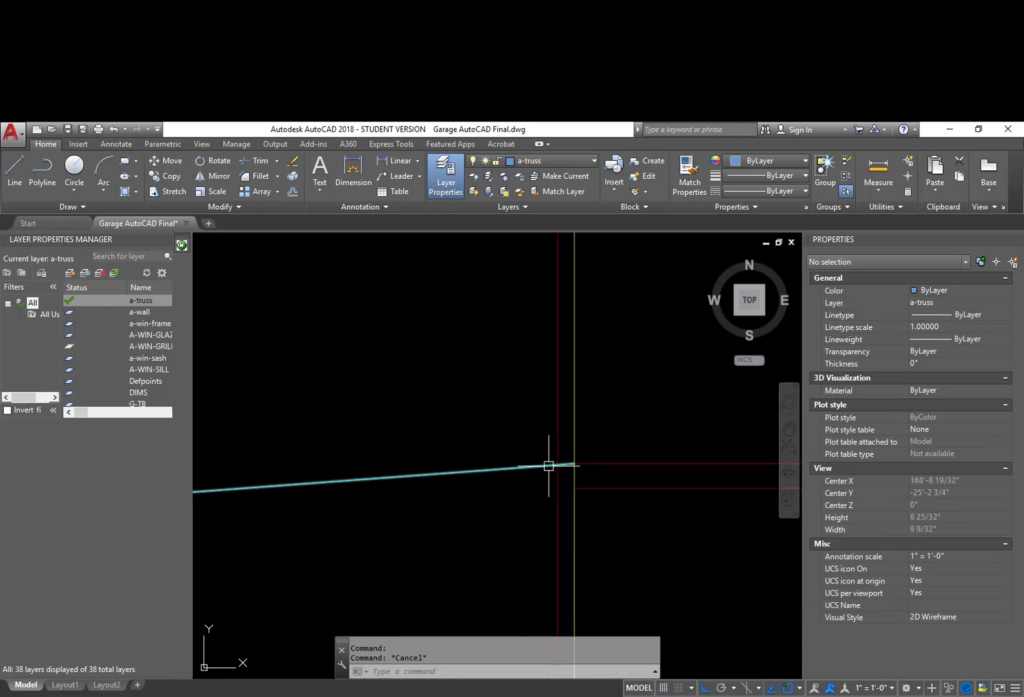
type("TR")
key("Return")
key("Return")
scroll(558, 501, "down", 5)
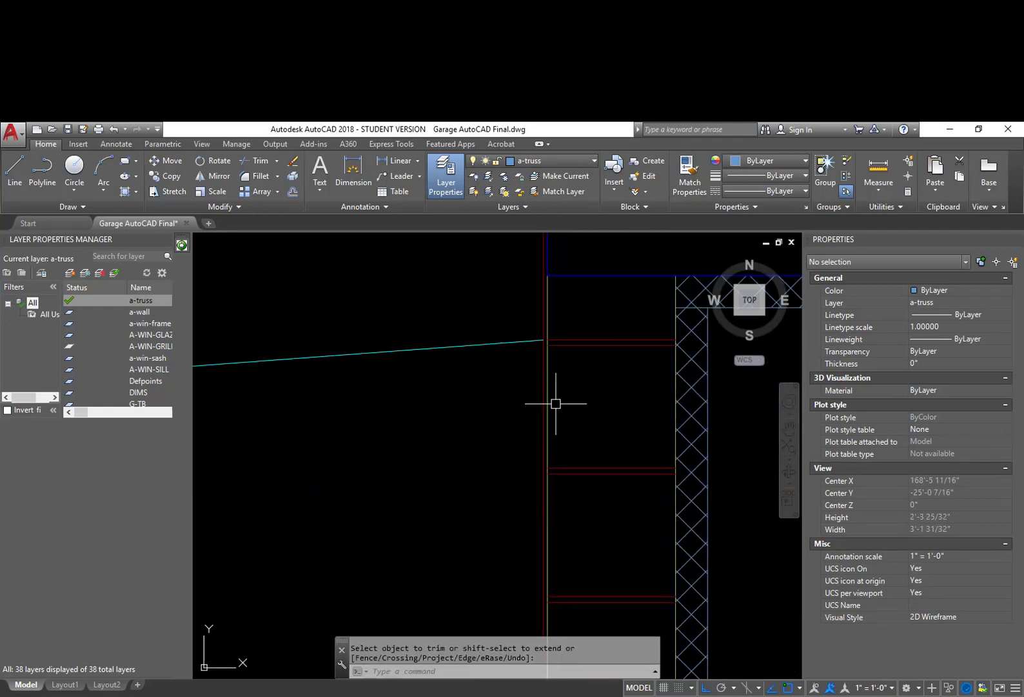
middle_click_drag(555, 557, 587, 389)
middle_click_drag(581, 587, 605, 341)
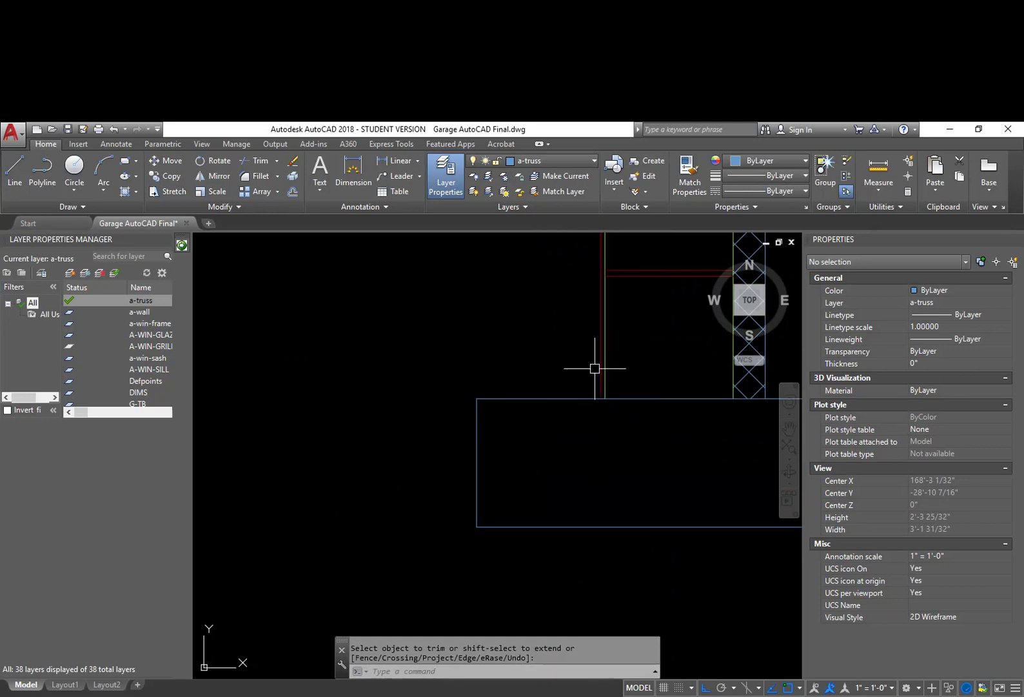
Step: Draw an arc from the footing's upper outer corner through a nearest point on the parge line, ending just inside the foundation wall
middle_click_drag(589, 362, 580, 387)
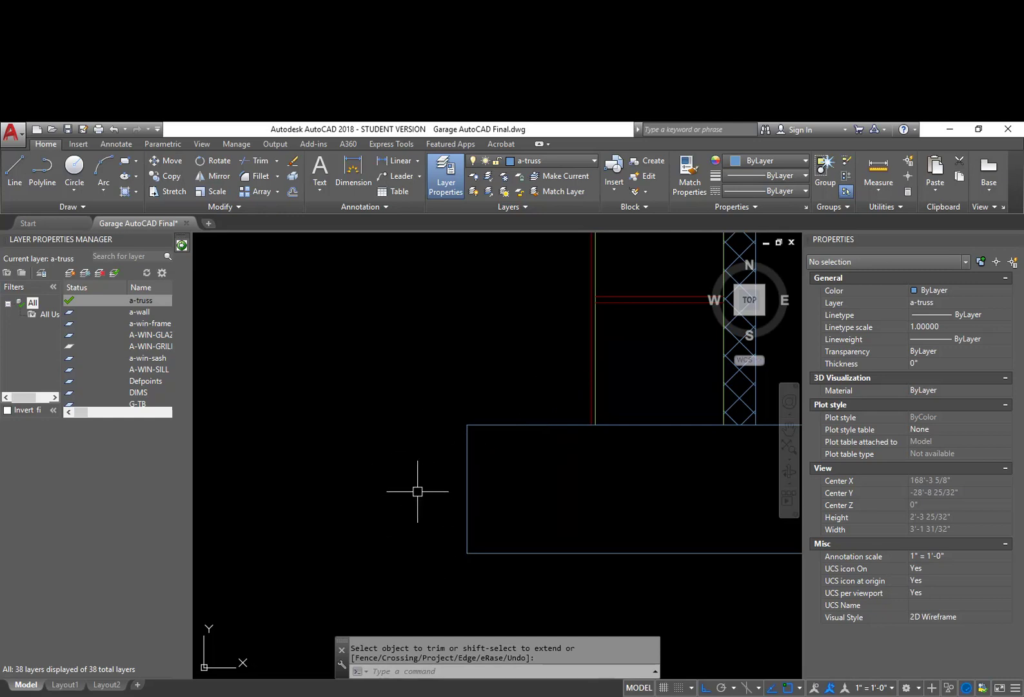
middle_click_drag(490, 477, 430, 446)
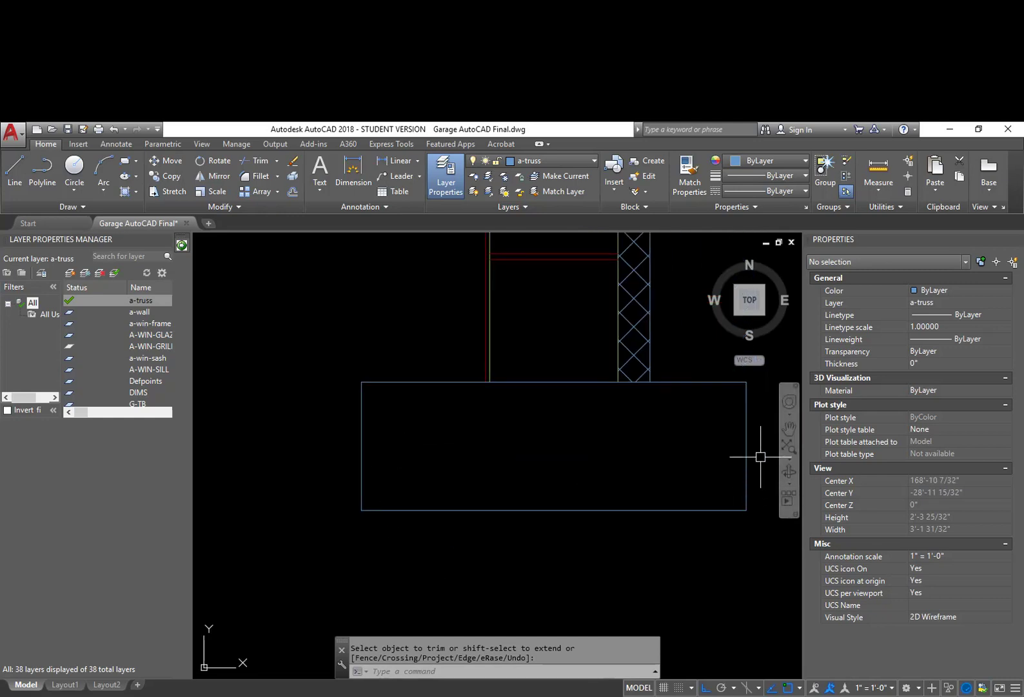
middle_click_drag(759, 455, 706, 491)
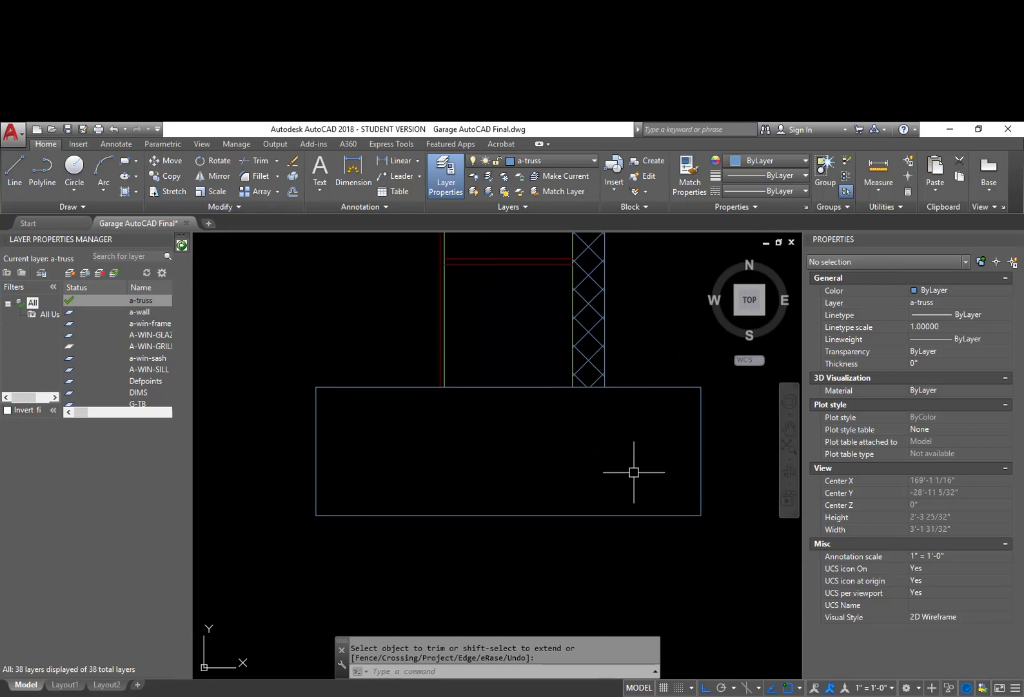
middle_click_drag(505, 430, 549, 483)
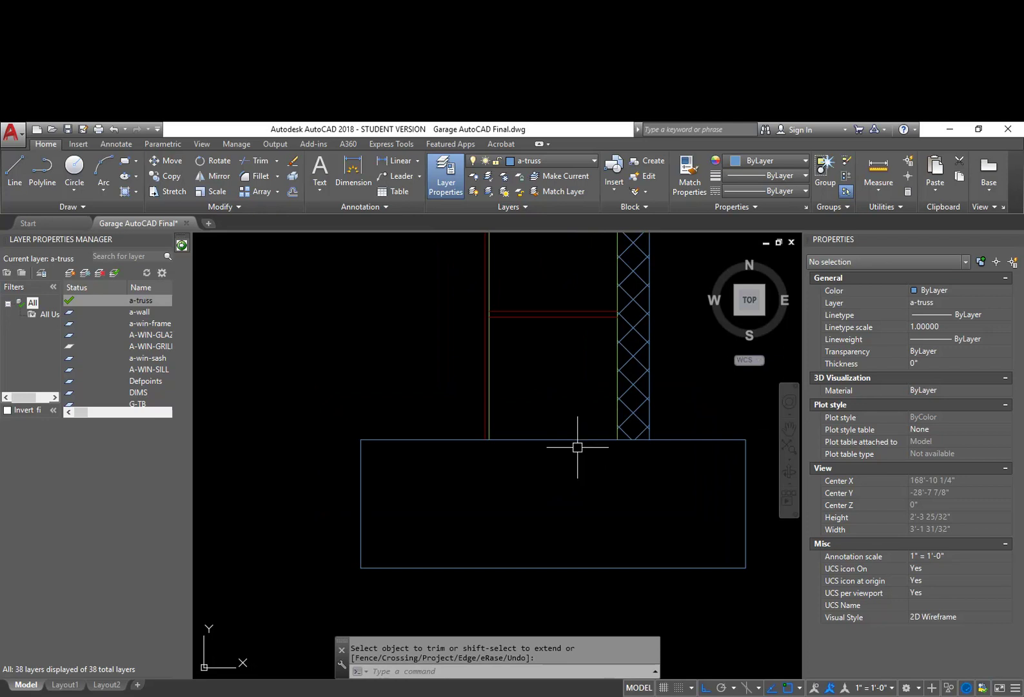
middle_click_drag(679, 376, 676, 424)
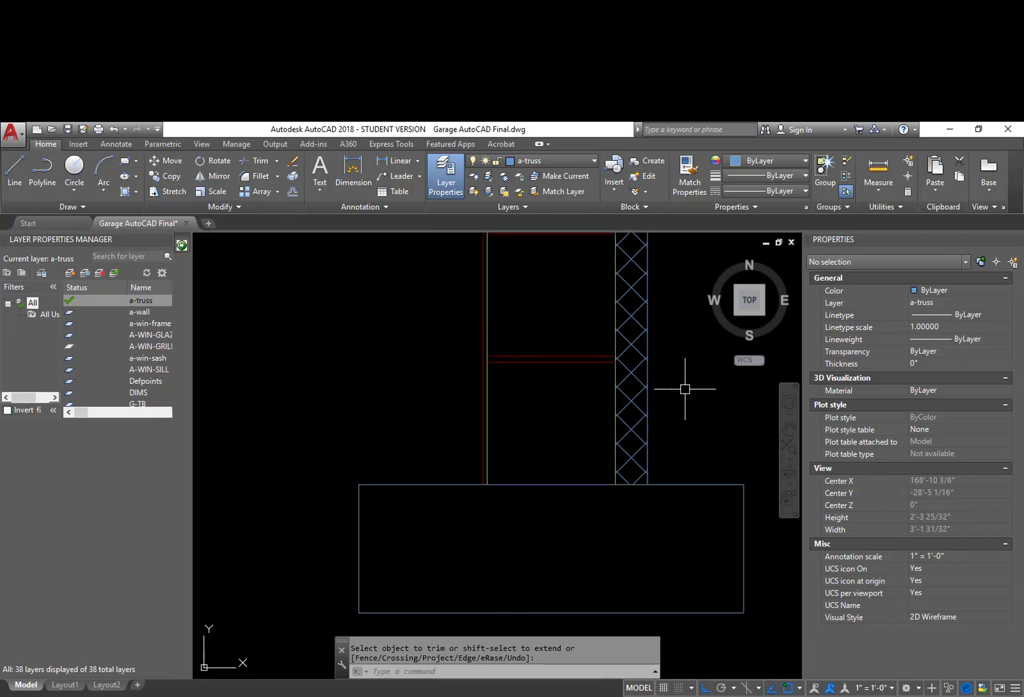
middle_click_drag(510, 445, 556, 423)
scroll(510, 460, "up", 2)
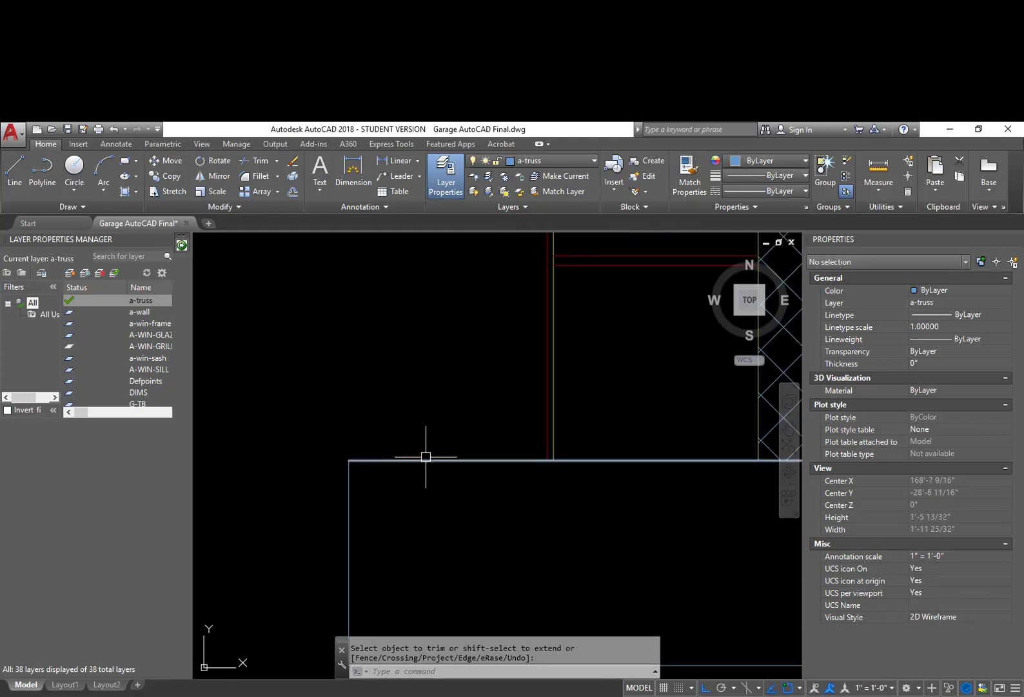
type("a")
key("Return")
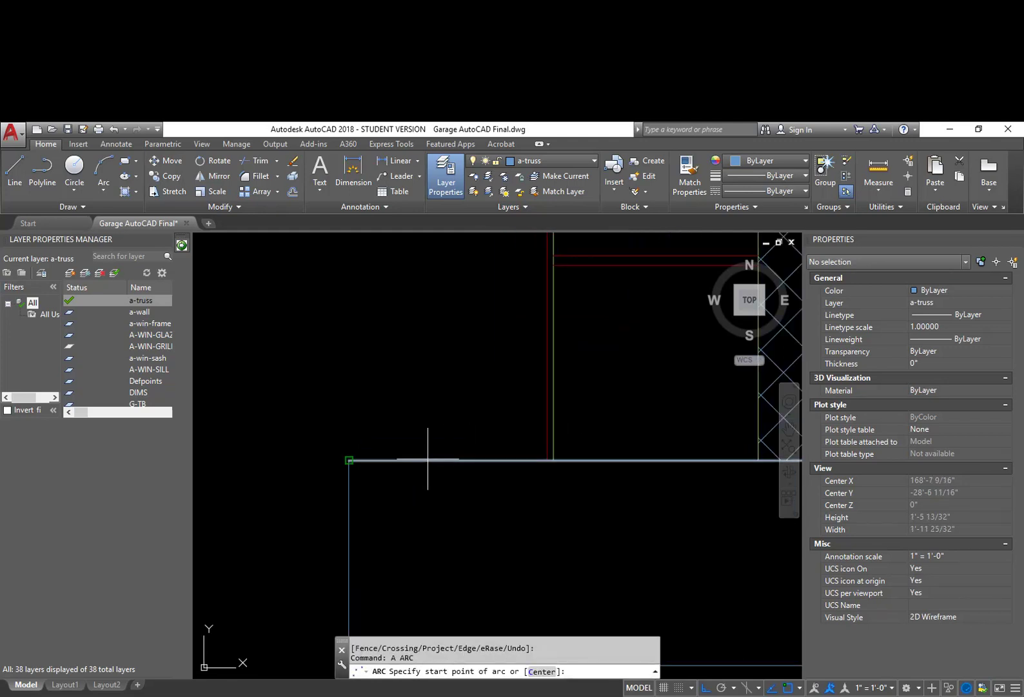
left_click(428, 459)
right_click(548, 320, "shift")
key("r")
left_click(548, 321)
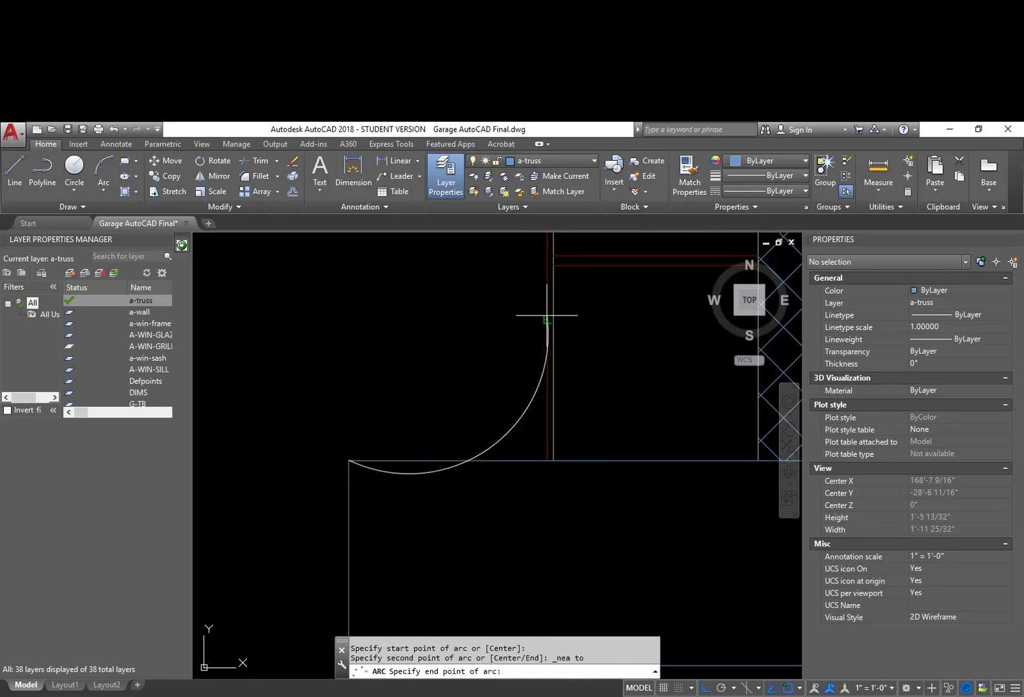
left_click(605, 299)
Step: Trim the arc's excess inside the foundation wall back to the parge line
type("tr")
key("Return")
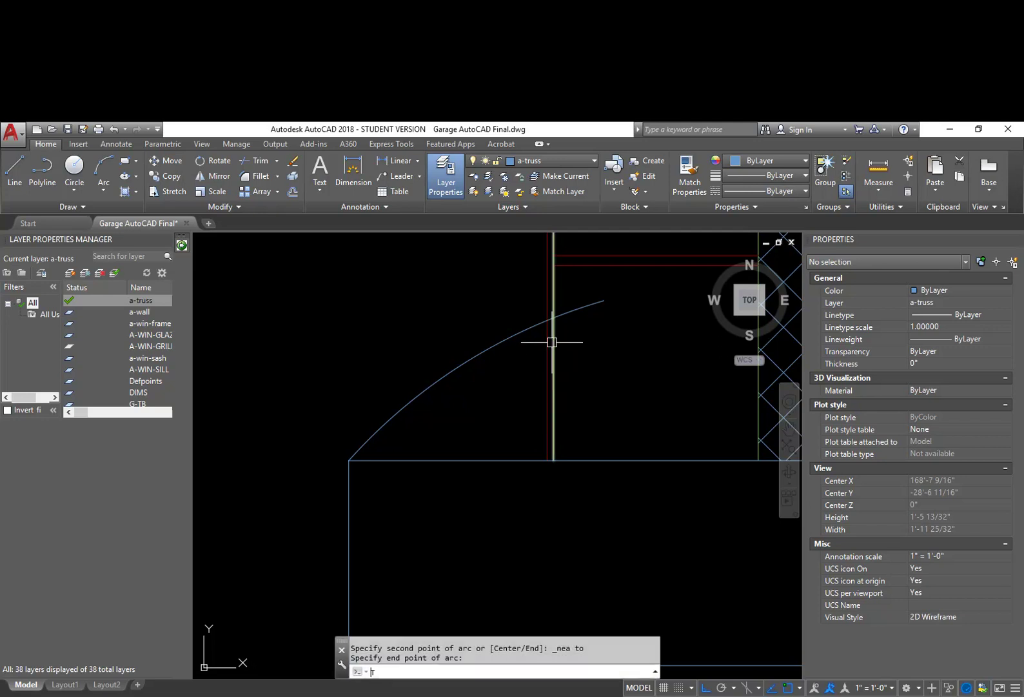
left_click(548, 330)
key("Return")
left_click(565, 313)
key("Return")
Step: Stretch the arc's midpoint inward toward the wall-footing corner to form a concave cove with a radius of about 7 1/2 inches
left_click(498, 340)
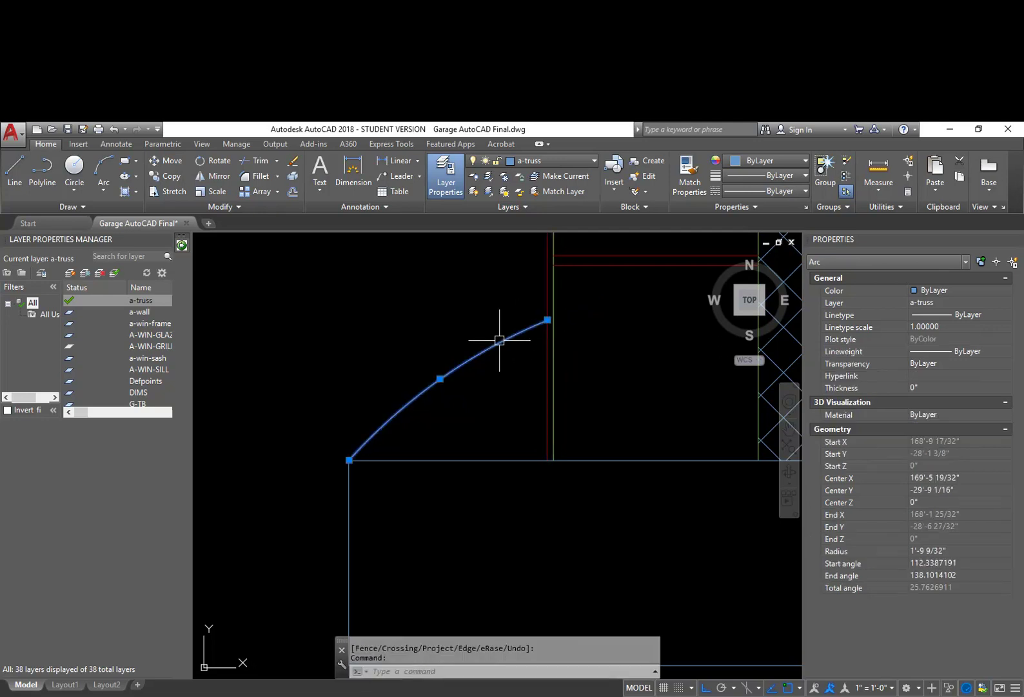
left_click(442, 379)
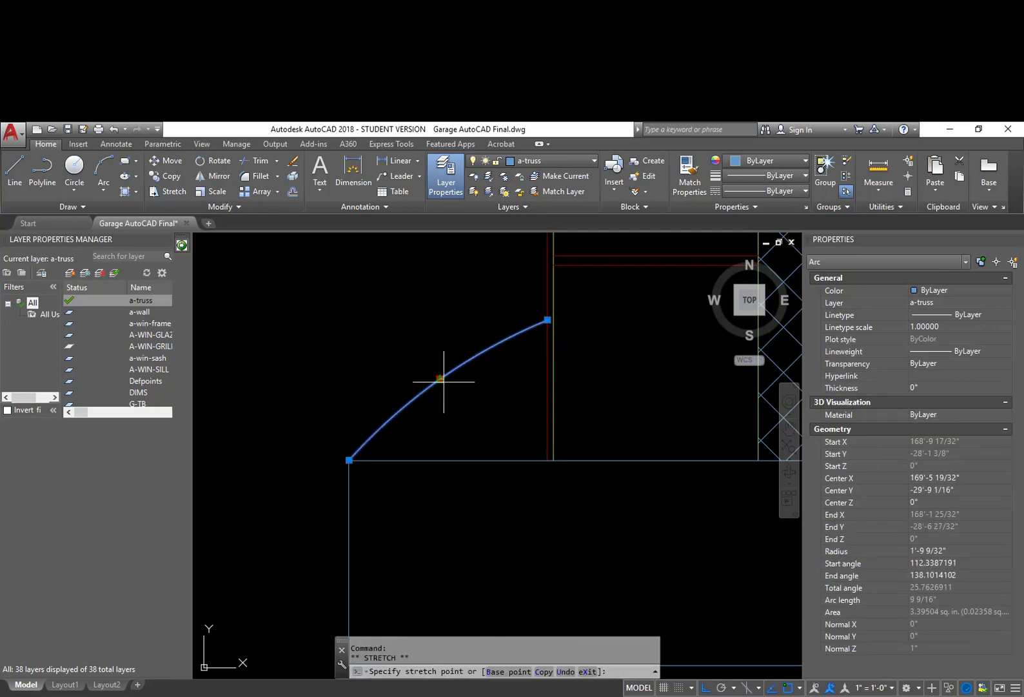
left_click(520, 427)
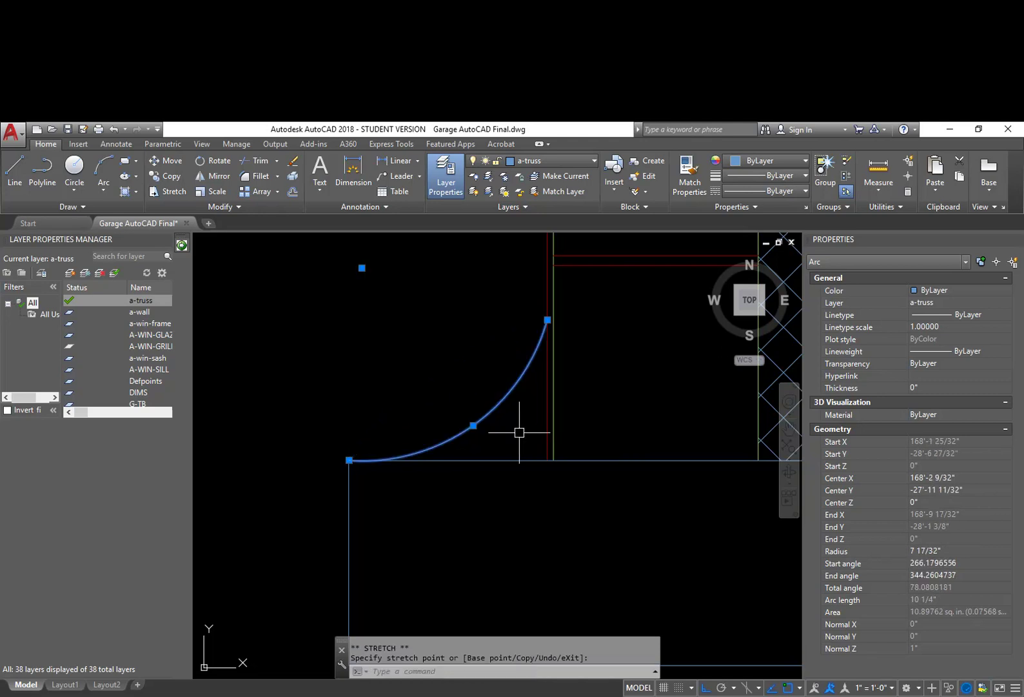
key("Escape")
key("Escape")
Step: Trim away the part of the parge line below the cove arc
type("tr")
key("Return")
key("Return")
left_click(547, 366)
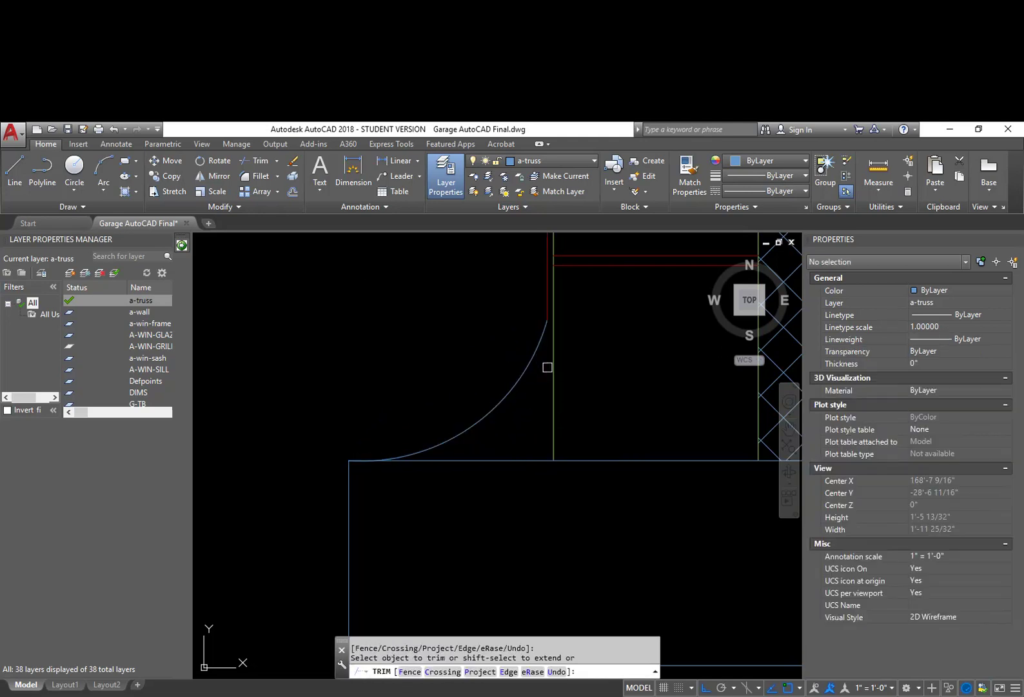
key("Return")
Step: Match the cove arc's properties to the vertical parge line
left_click(689, 177)
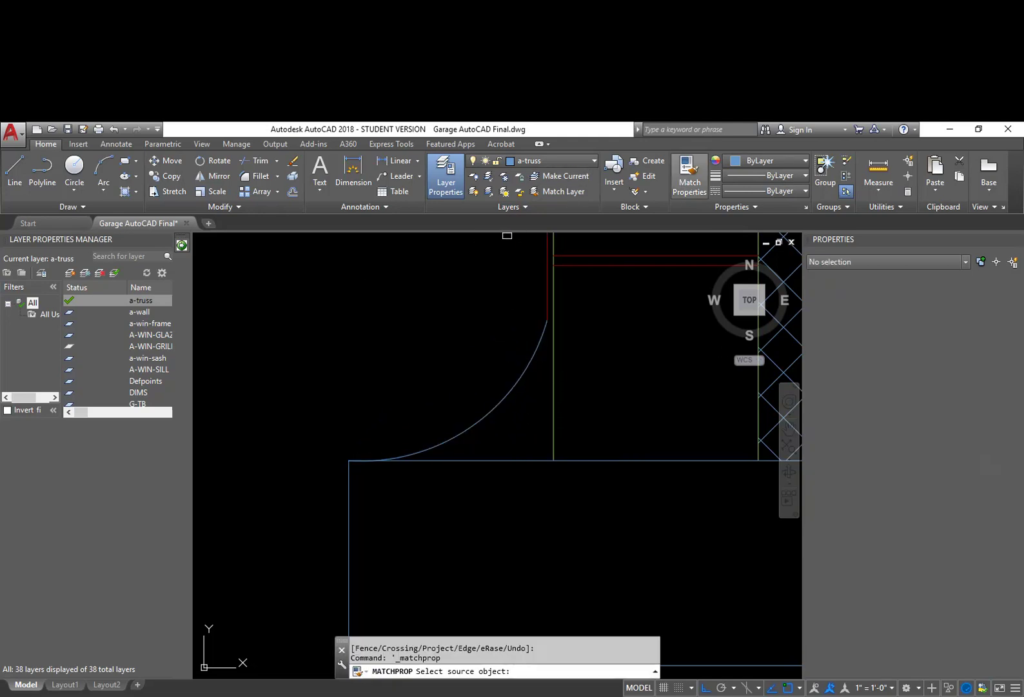
left_click(547, 297)
left_click(541, 333)
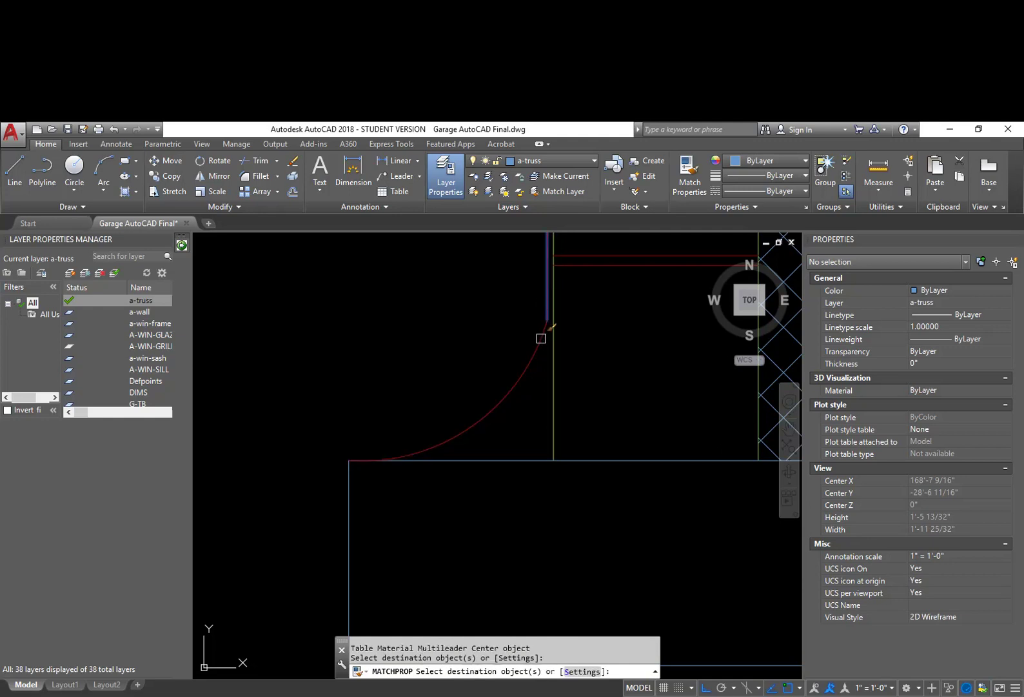
scroll(525, 393, "down", 4)
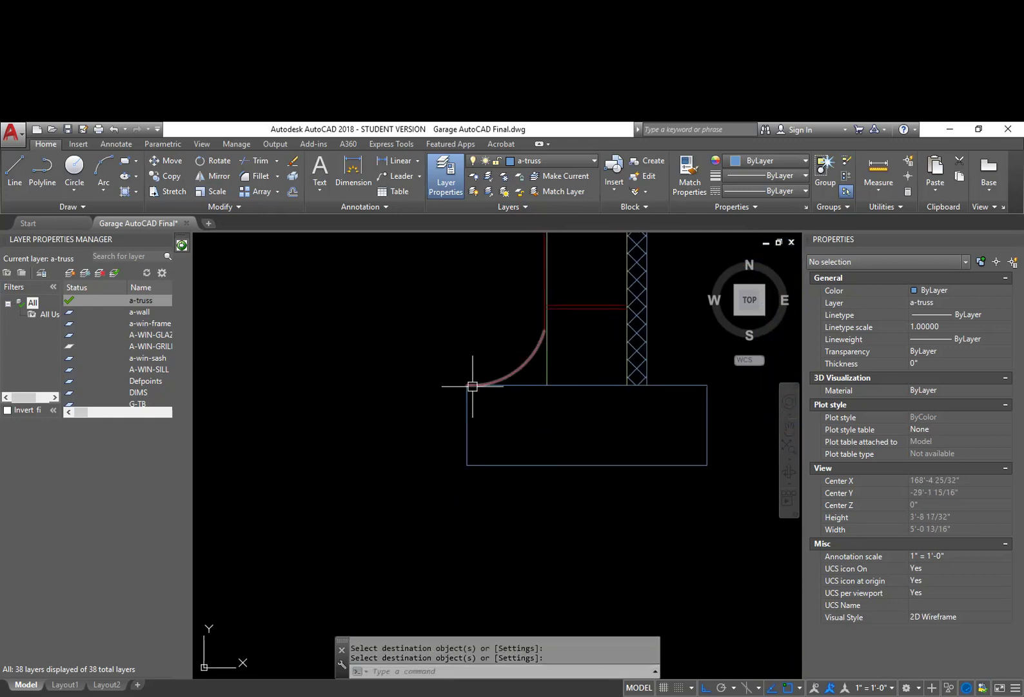
Step: Make a new current layer named A-DRAIN and set its color to red
scroll(510, 371, "down", 4)
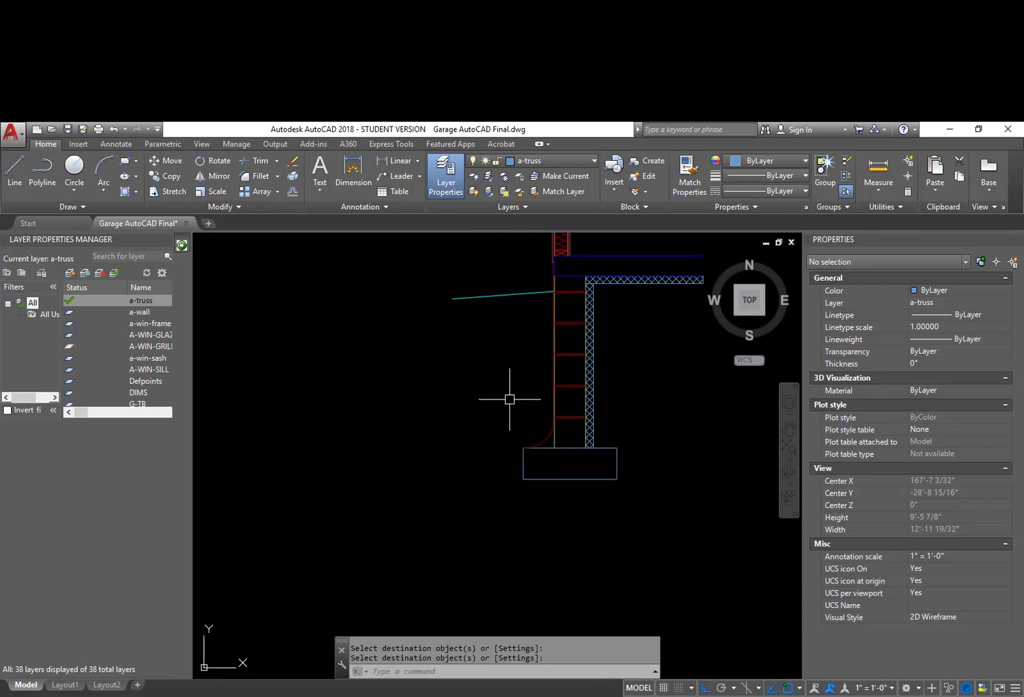
middle_click_drag(508, 400, 536, 466)
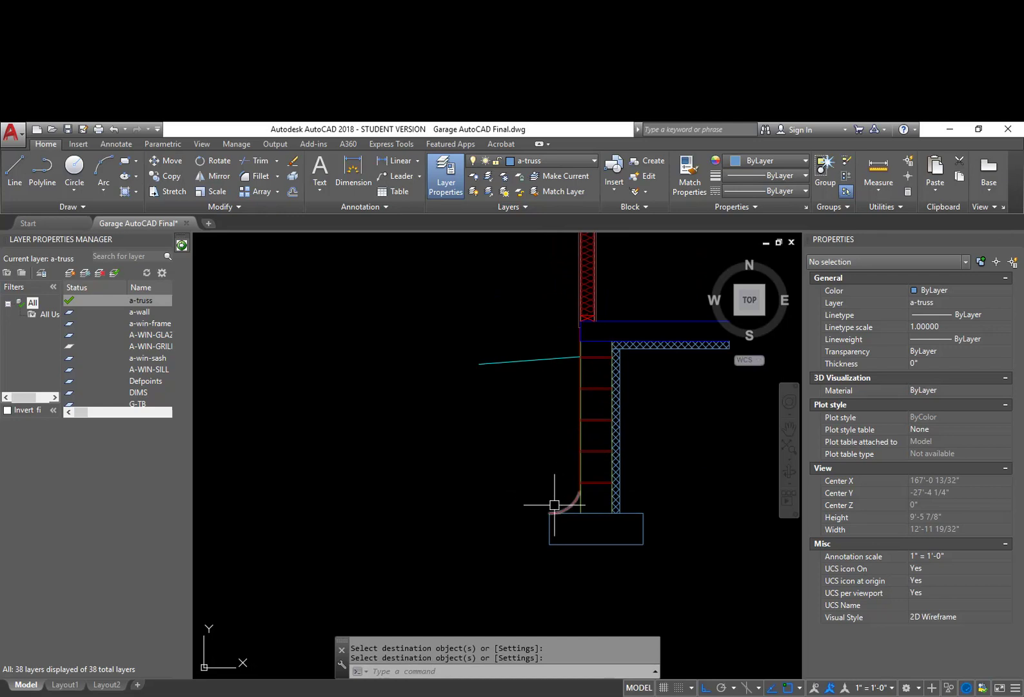
middle_click_drag(561, 507, 549, 449)
scroll(529, 475, "up", 3)
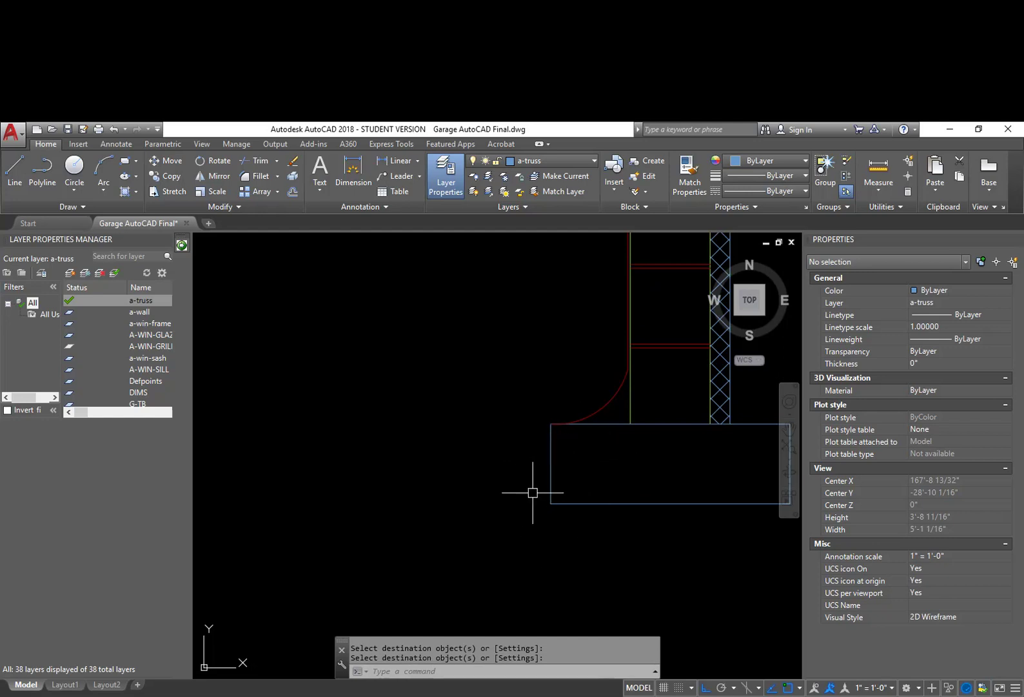
scroll(531, 473, "up", 2)
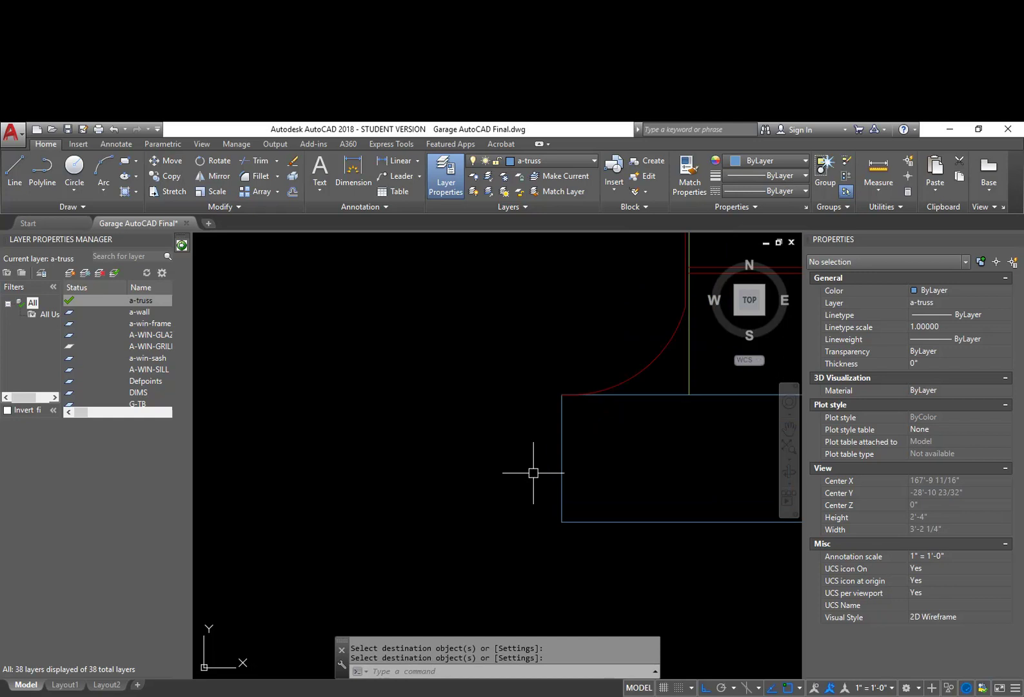
key("Escape")
type("-layer")
key("Return")
type("M")
key("Return")
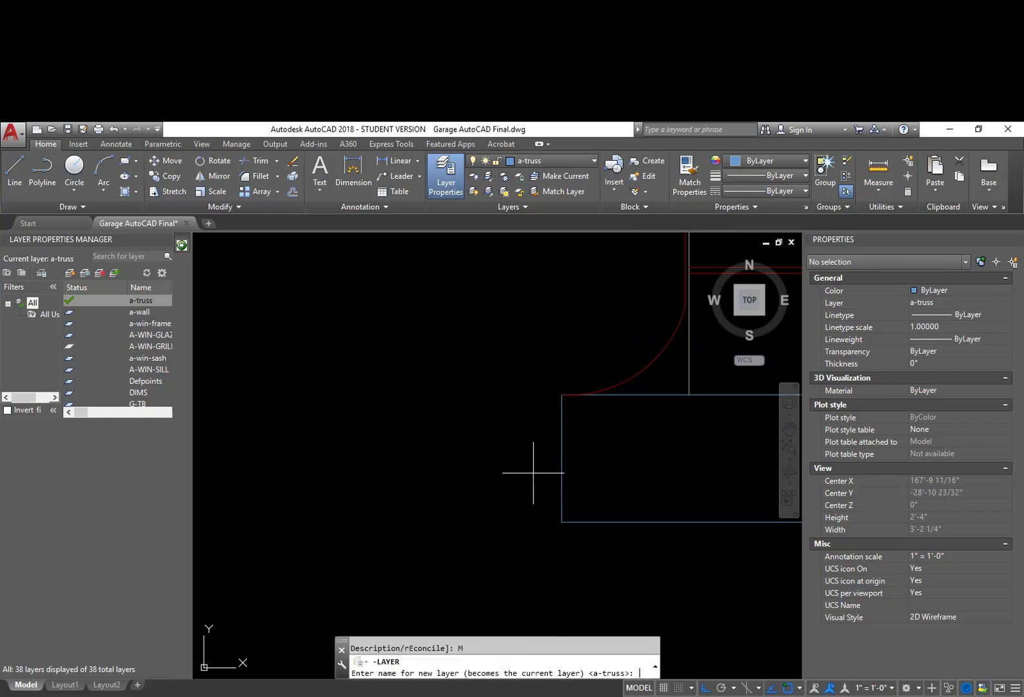
type("A-DRAIN")
key("Return")
type("C")
key("Return")
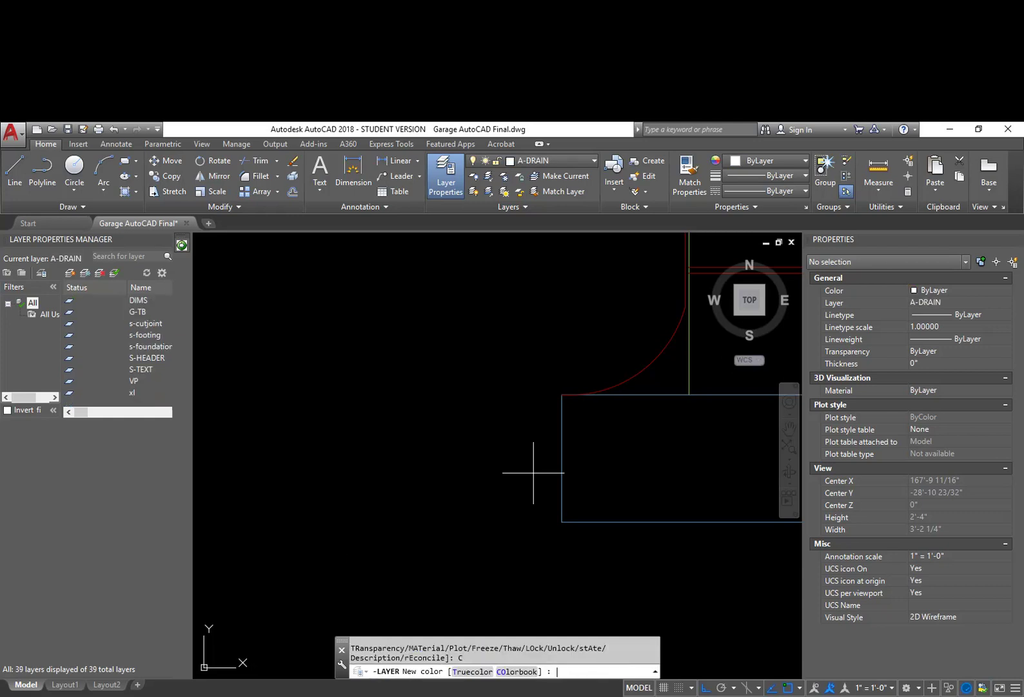
key("Return")
key("Return")
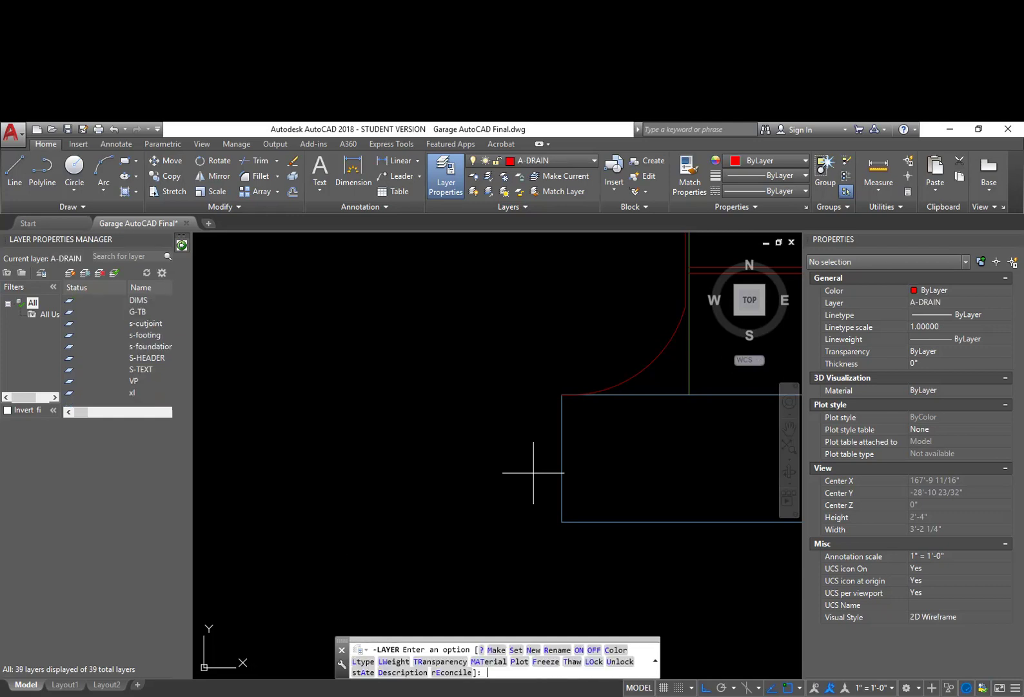
key("Return")
Step: Offset the footing's exterior vertical edge outward by 2.5 inches
type("o")
key("Return")
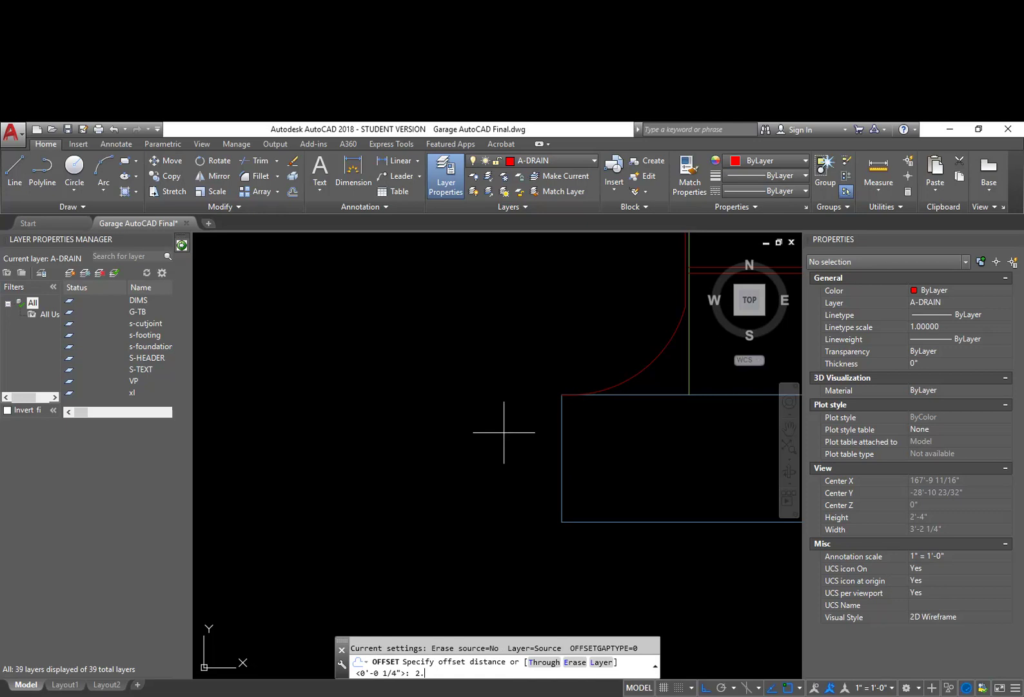
type("2.")
key("Return")
left_click(562, 441)
left_click(487, 457)
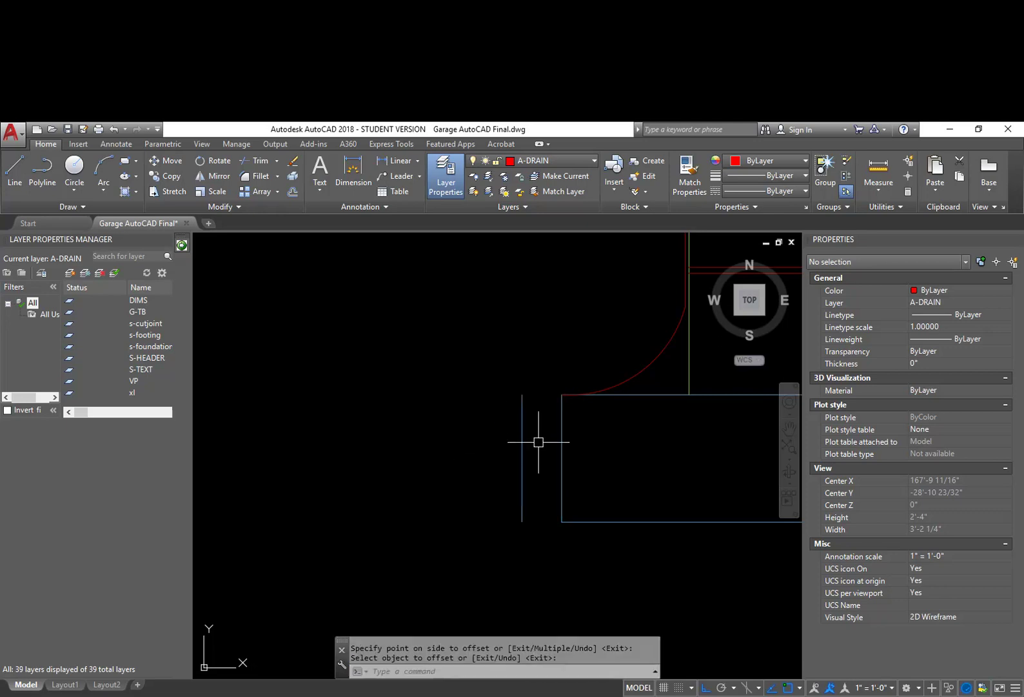
key("Return")
Step: Draw two horizontal lines joining the upper and lower ends of the footing's exterior edge to the offset line
type("l")
key("Return")
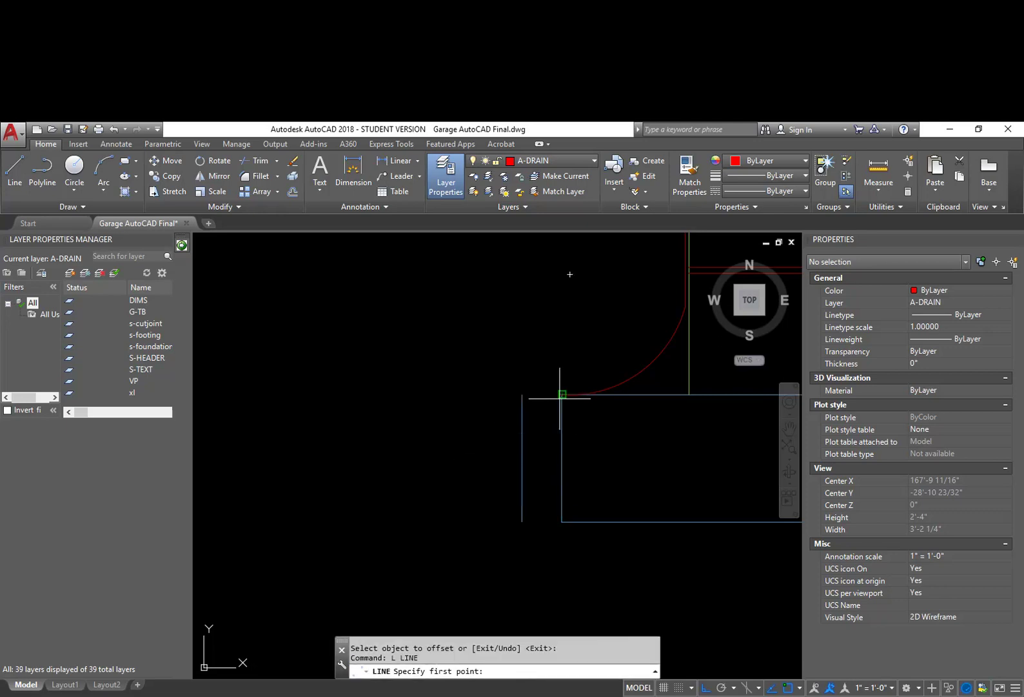
left_click(562, 394)
left_click(522, 394)
key("Escape")
key("Return")
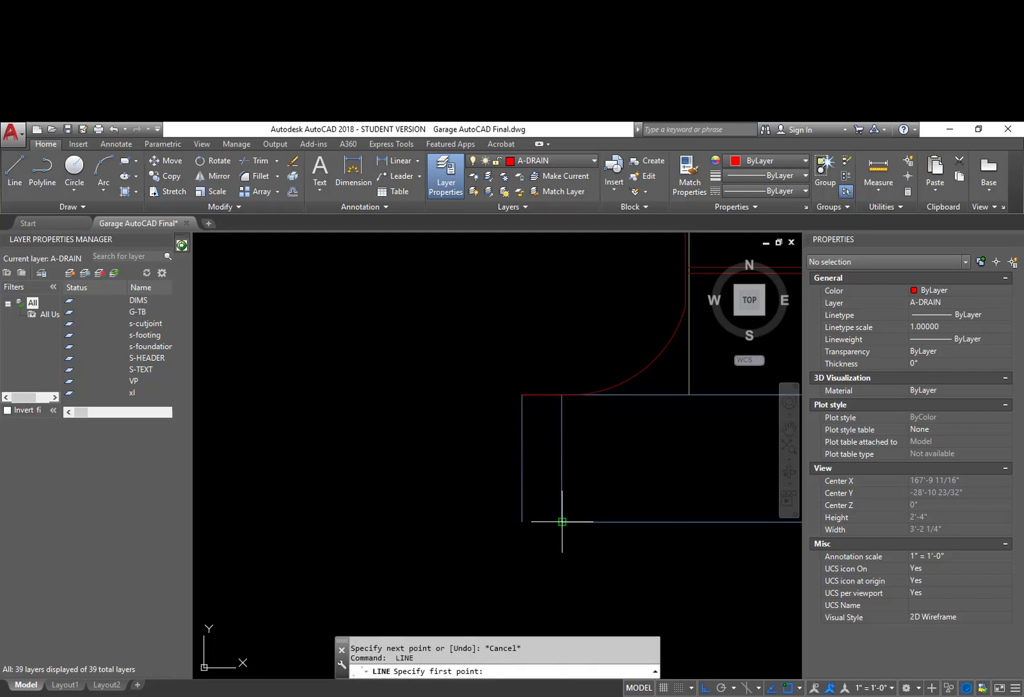
left_click(562, 521)
left_click(521, 521)
key("Escape")
Step: Draw a horizontal line between the midpoints of the offset line and the footing's exterior edge
key("Return")
left_click(522, 458)
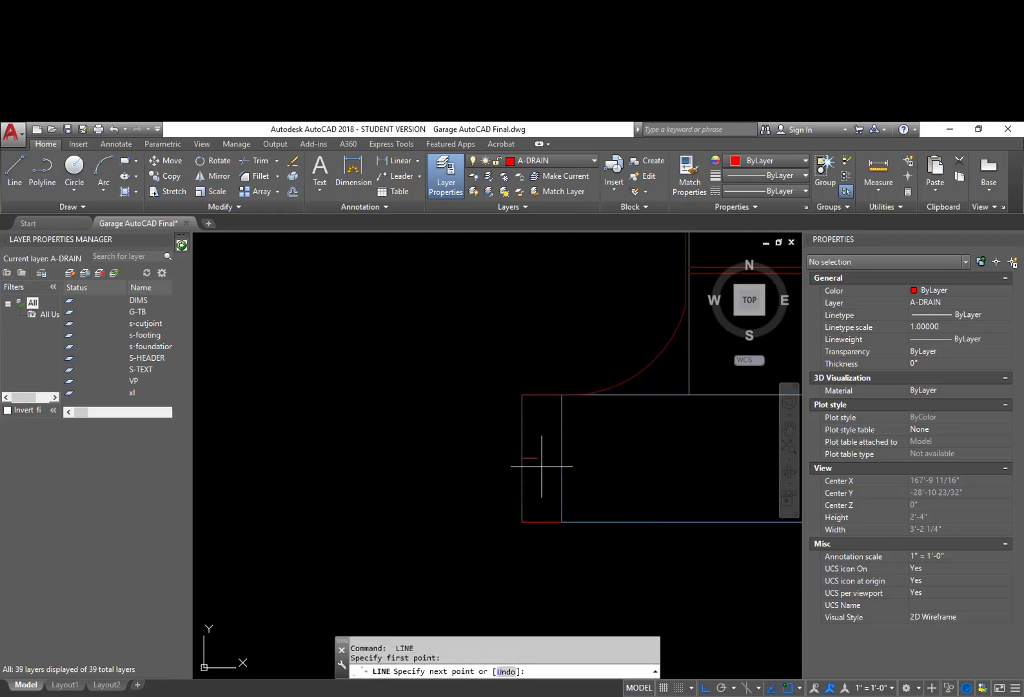
left_click(563, 458)
key("Escape")
Step: Draw a vertical helper line from the midpoint of the middle horizontal line down to the bottom line of the drain strip
middle_click_drag(539, 480, 578, 471)
scroll(589, 462, "up", 2)
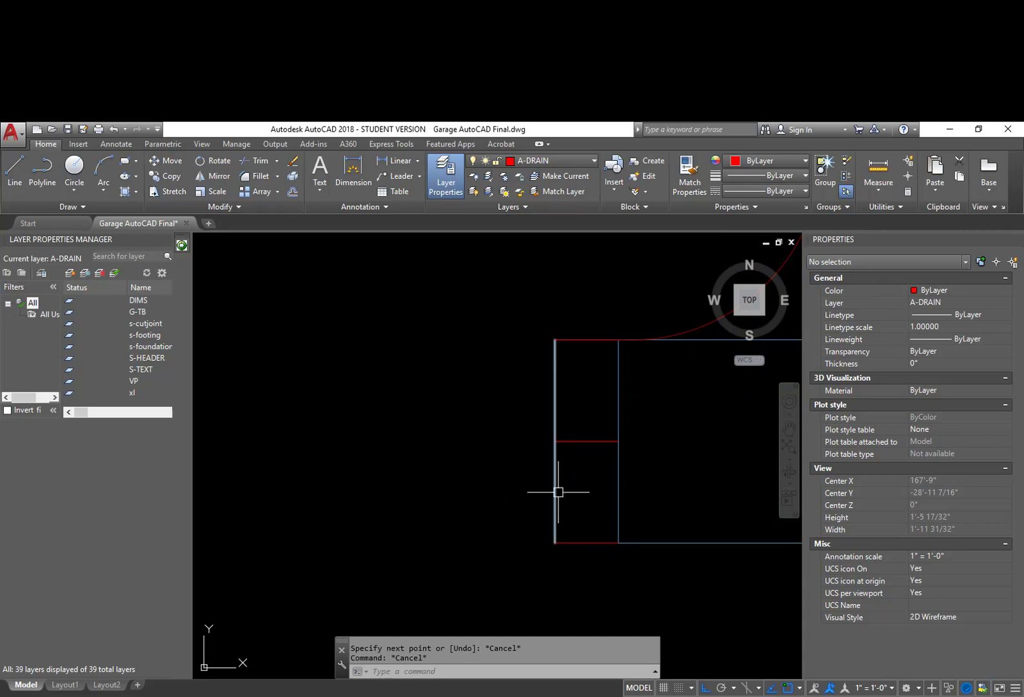
key("Return")
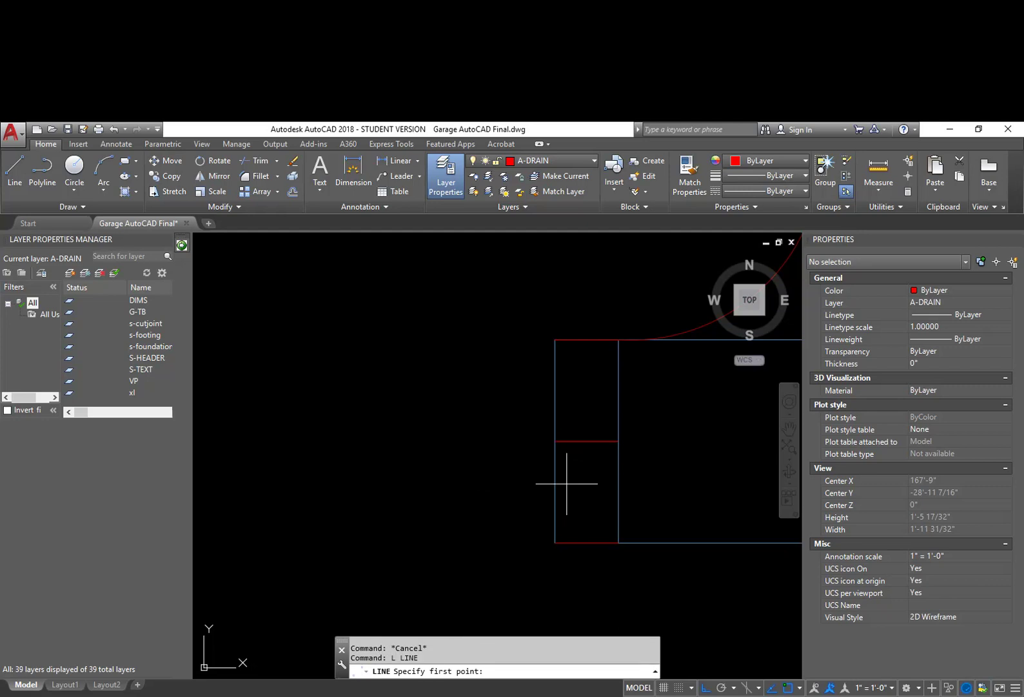
key("Escape")
key("Return")
left_click(587, 440)
left_click(587, 543)
key("Escape")
Step: Draw a horizontal line about 6 inches long from the midpoint of the vertical helper line outward, away from the footing
key("Return")
left_click(587, 491)
left_click(438, 514)
key("Escape")
Step: Offset the long horizontal centre line by 2 inches both upward and downward
type("o")
key("Return")
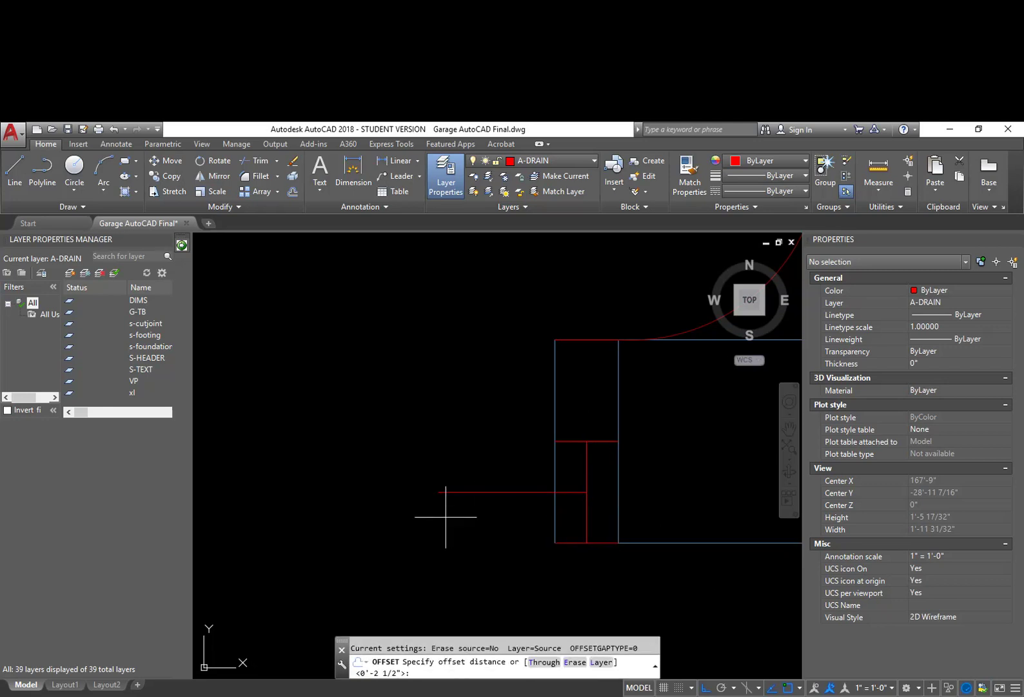
type("2")
key("Return")
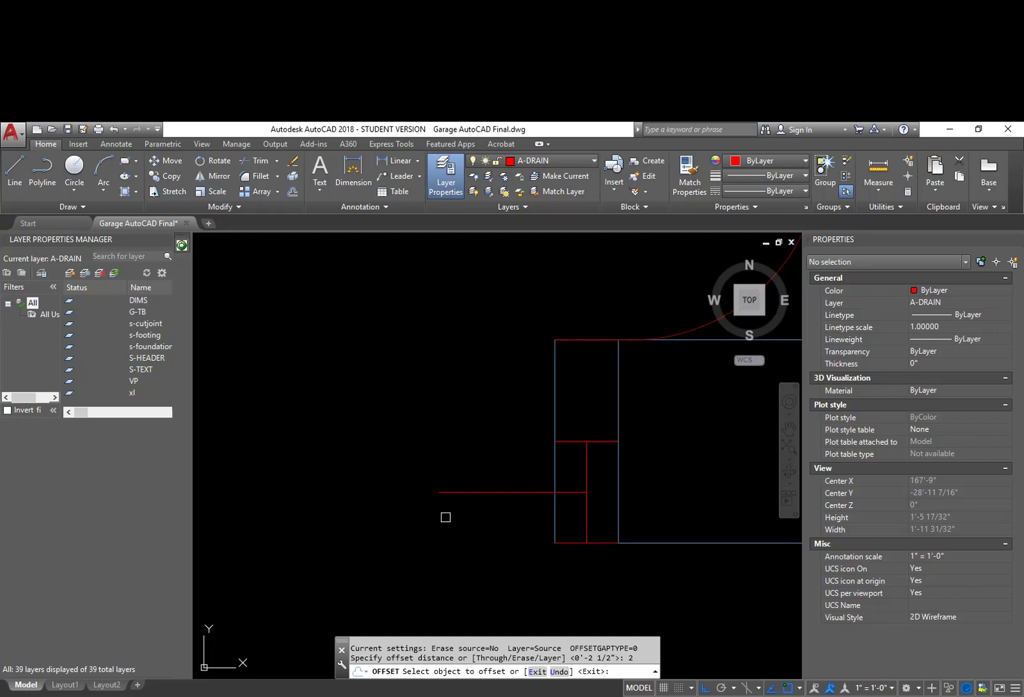
left_click(481, 492)
left_click(476, 448)
left_click(496, 494)
left_click(487, 520)
key("Return")
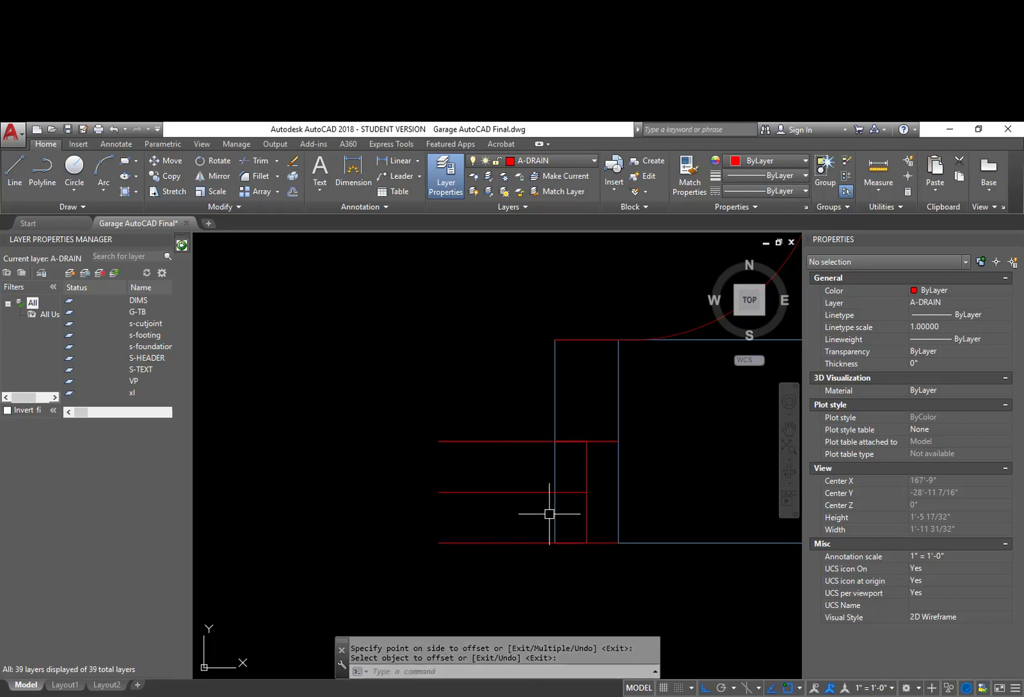
Step: Erase the horizontal centre line and the short vertical helper line
type("e")
key("Return")
left_click(575, 492)
key("Return")
key("Return")
left_click(592, 485)
left_click(576, 475)
key("Return")
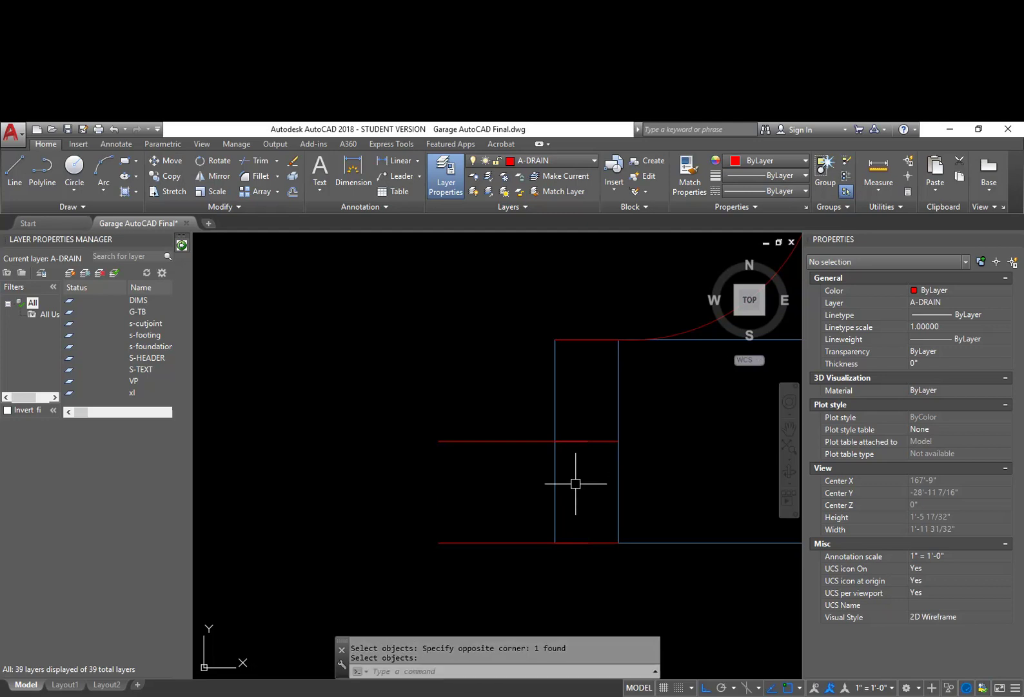
left_click(548, 442)
left_click(587, 441)
key("Escape")
left_click(573, 542)
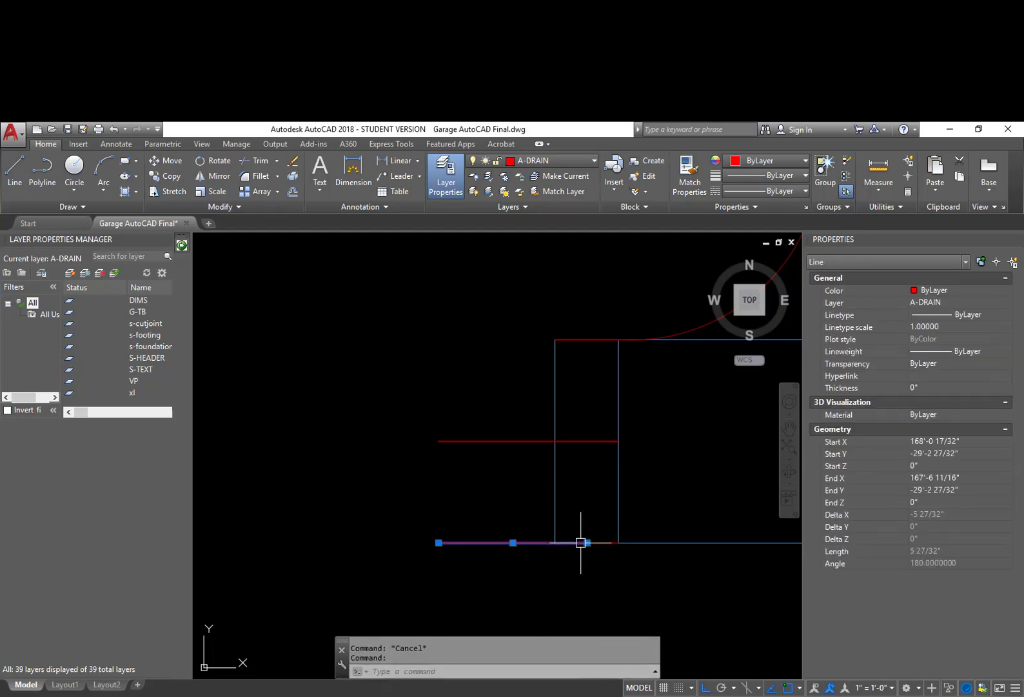
left_click(587, 542)
key("Escape")
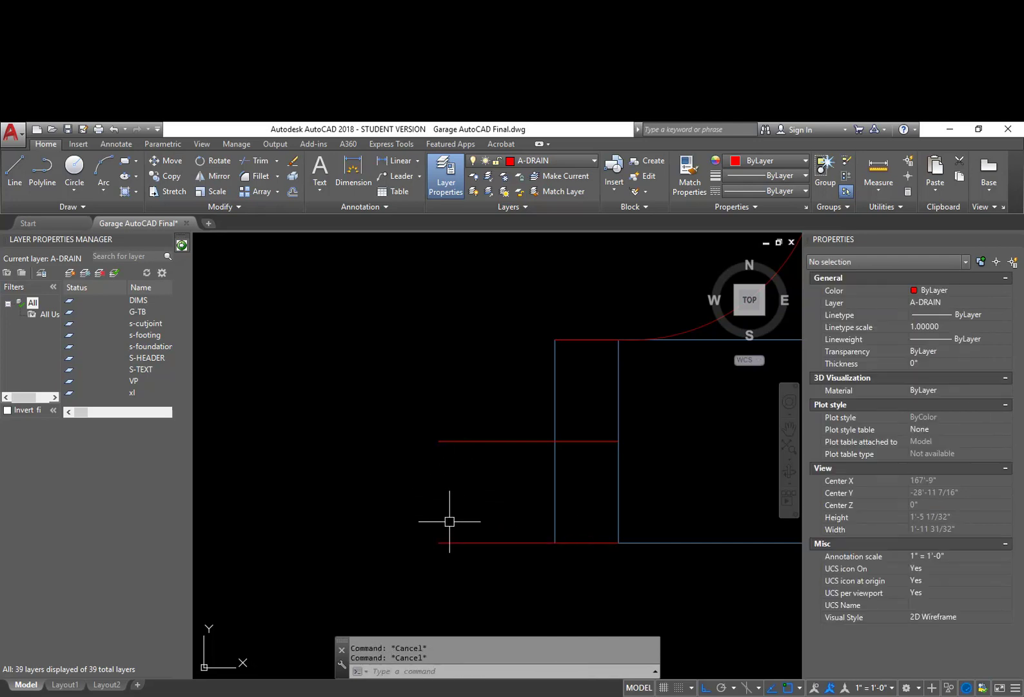
Step: Stretch the free outer ends of the two horizontal pipe lines farther away from the footing
middle_click_drag(452, 514, 440, 471)
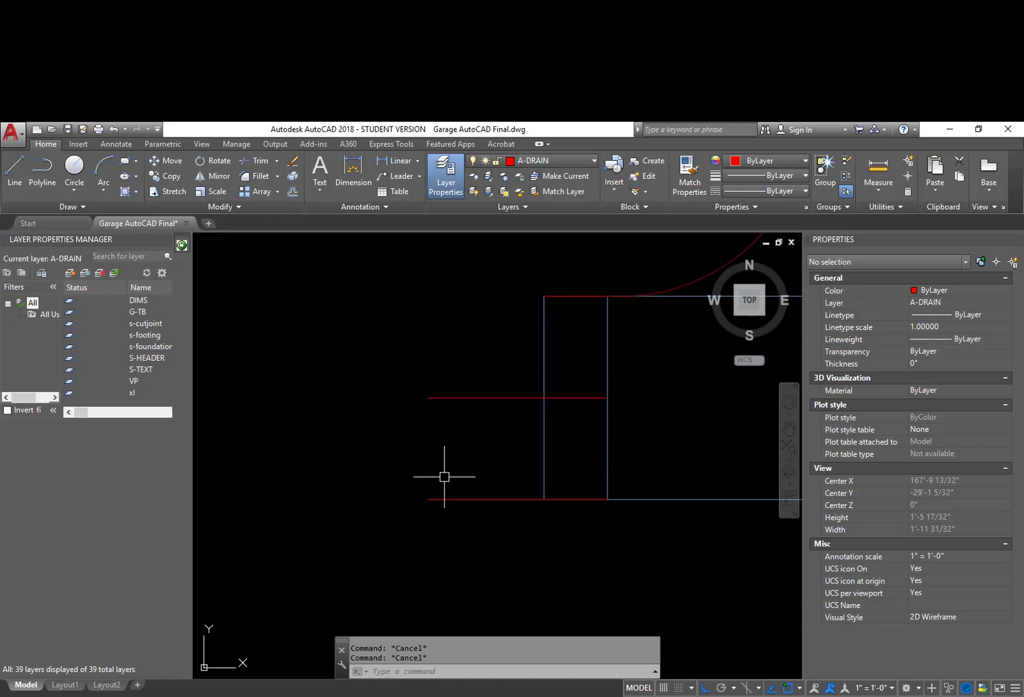
middle_click_drag(454, 513, 514, 521)
type("s")
key("Return")
left_click(508, 528)
left_click(450, 391)
key("Return")
left_click(466, 475)
key("Escape")
scroll(442, 488, "up", 4)
middle_click_drag(442, 488, 389, 487)
type("el")
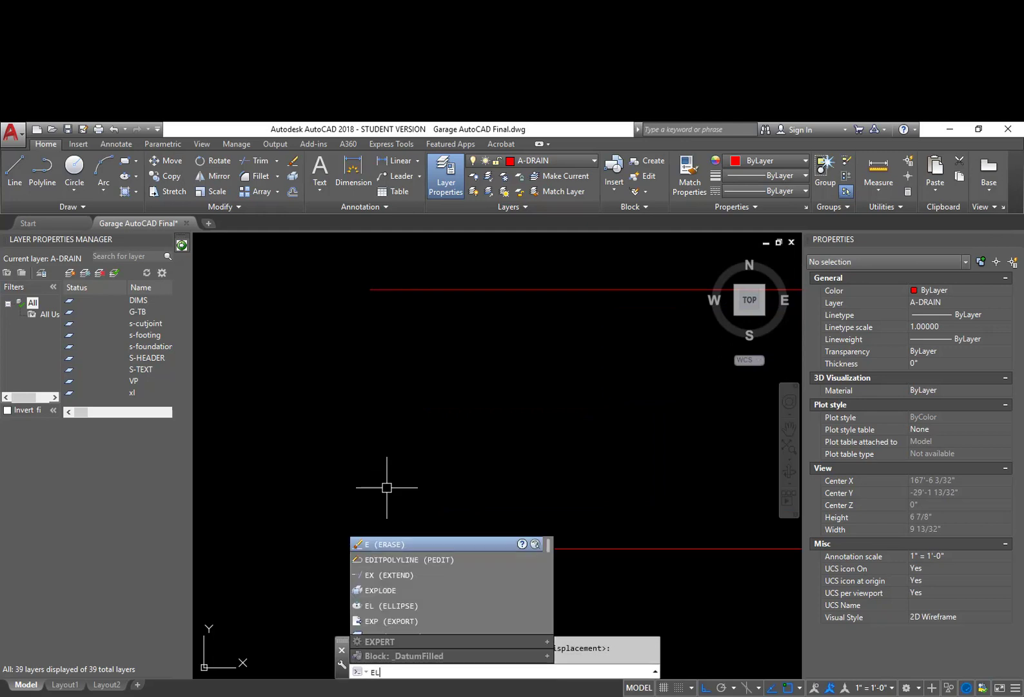
key("Return")
key("Escape")
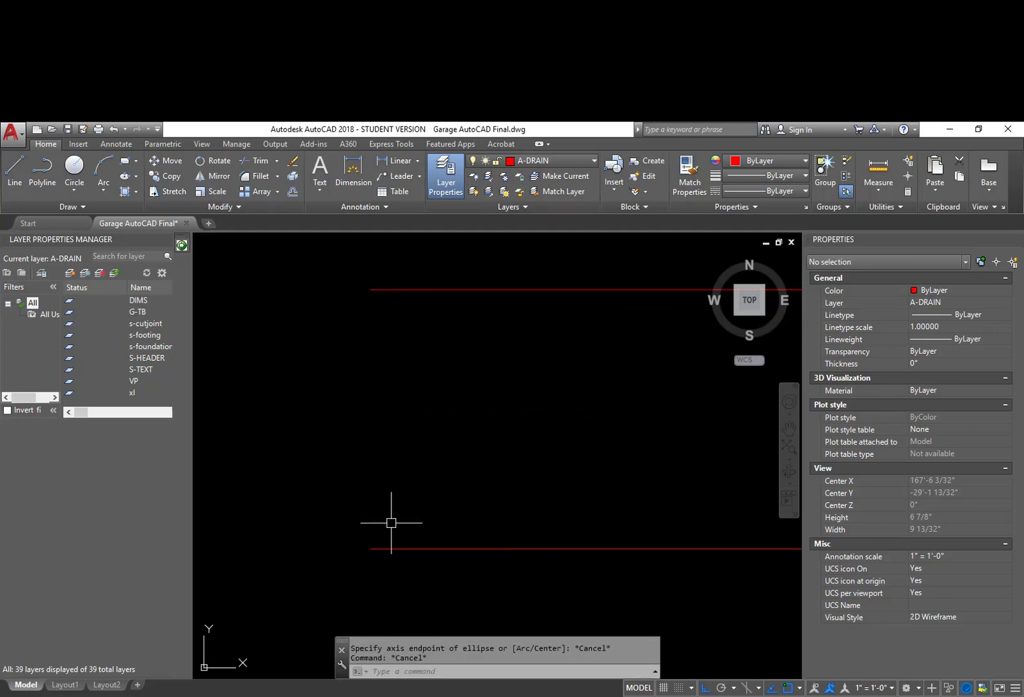
Step: Draw a vertical helper line joining the outer ends of the two horizontal pipe lines
type("l")
key("Return")
left_click(380, 546)
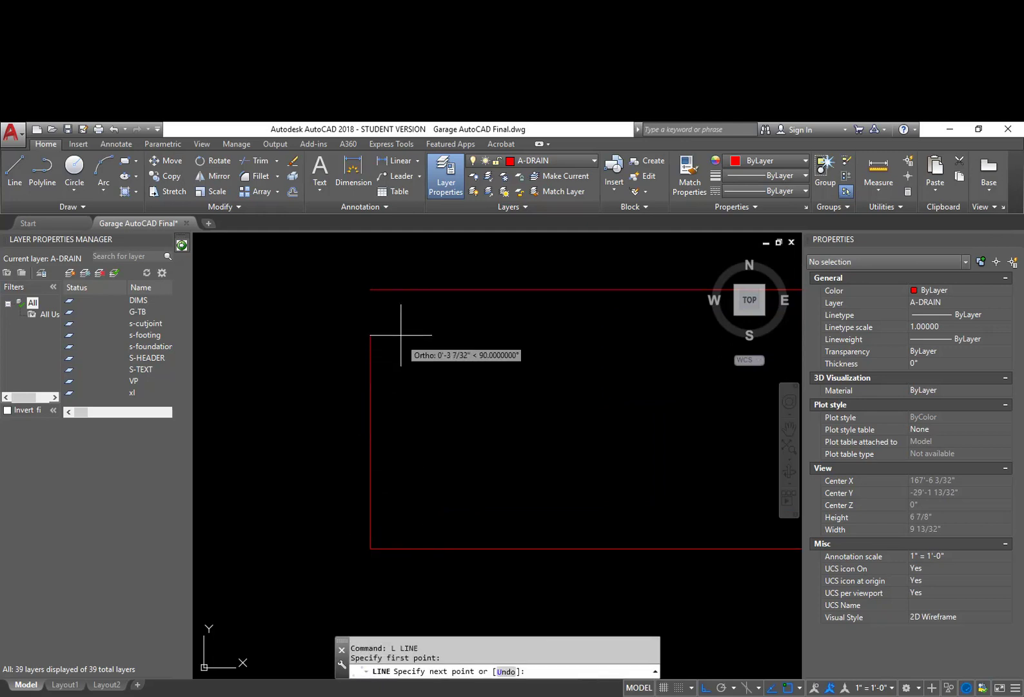
left_click(370, 290)
key("Escape")
Step: Draw an ellipse from the helper line's midpoint down to its lower end, with the other axis distance about 1/2 inch
type("el")
key("Return")
left_click(370, 429)
left_click(370, 547)
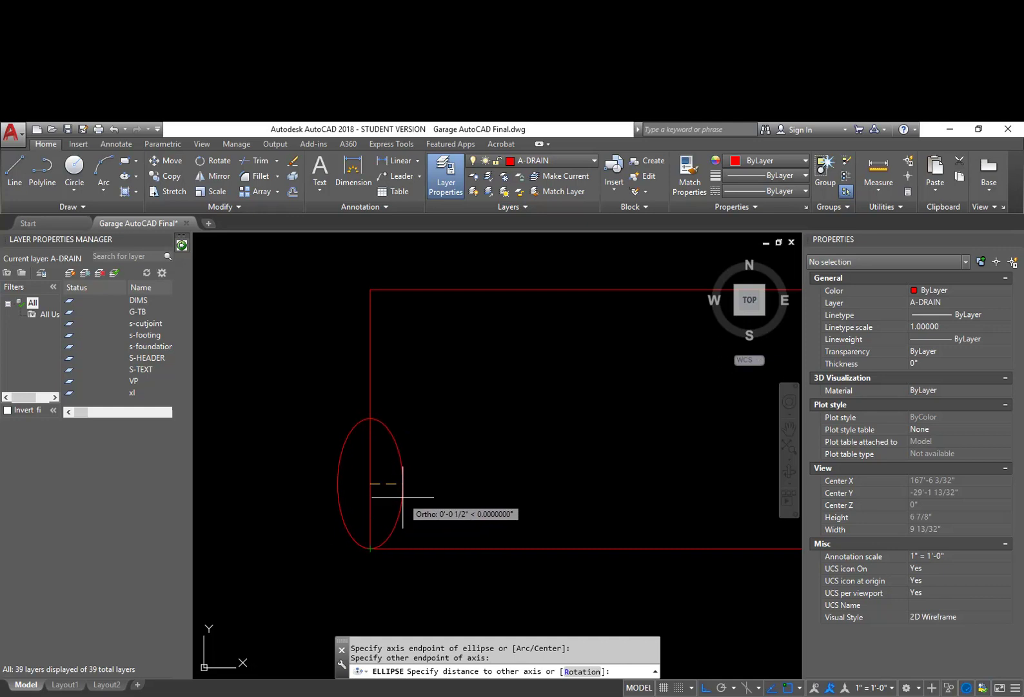
key("Escape")
Step: Erase the vertical helper line at the pipe's outer end
middle_click_drag(414, 487, 428, 462)
type("e")
key("space")
left_click(399, 453)
left_click(381, 431)
key("space")
Step: Copy the ellipse straight up so the copy sits on top of the original, from its bottom quadrant to its top quadrant
type("c")
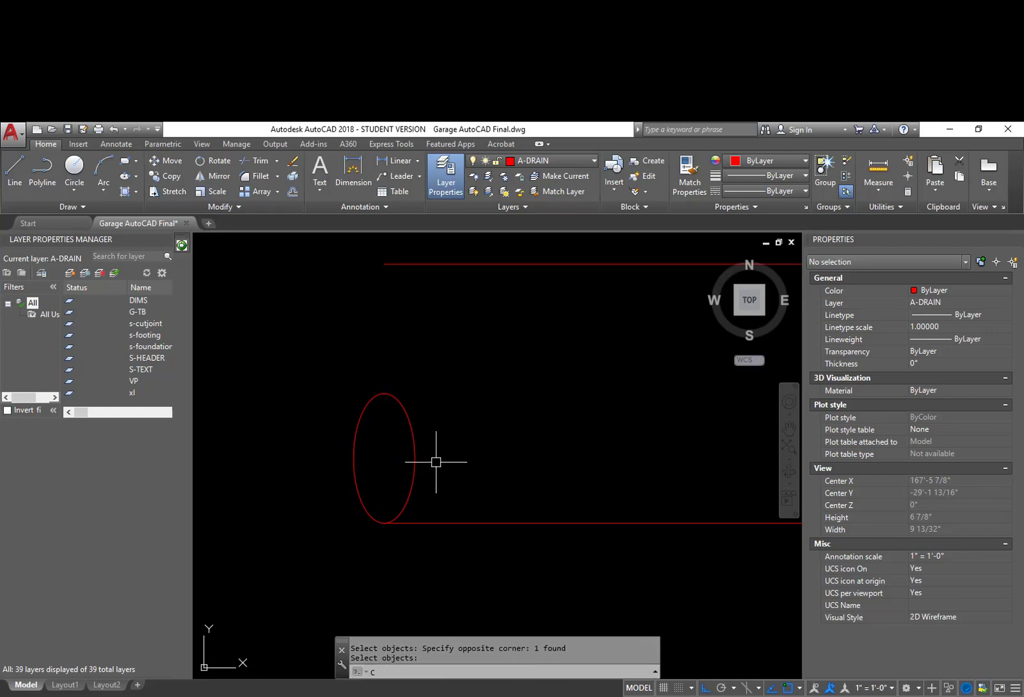
type("o")
key("space")
left_click(448, 478)
left_click(407, 450)
key("space")
left_click(385, 523)
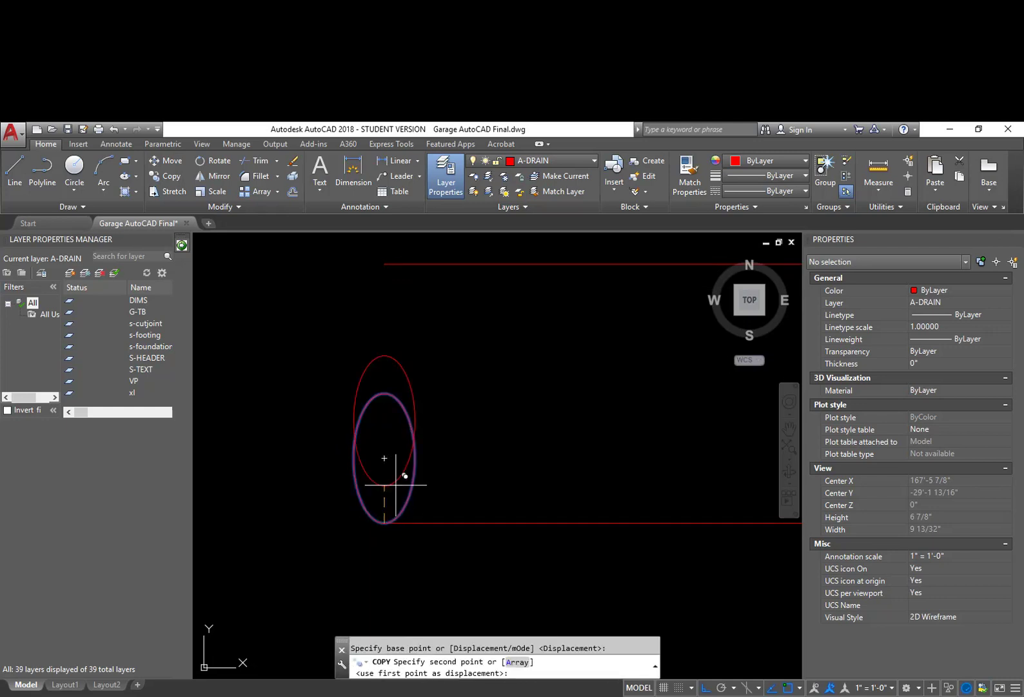
left_click(385, 392)
key("Escape")
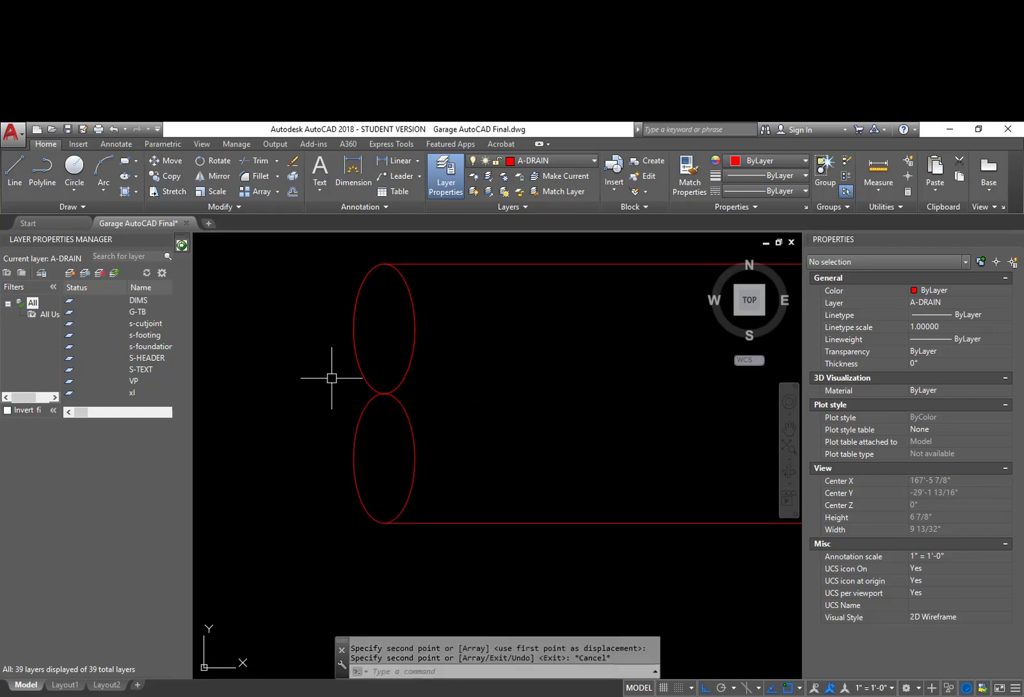
type("tr")
key("Escape")
key("Escape")
Step: Draw a vertical line through the upper ellipse from its bottom quadrant to its top quadrant
type("l")
key("space")
left_click(384, 392)
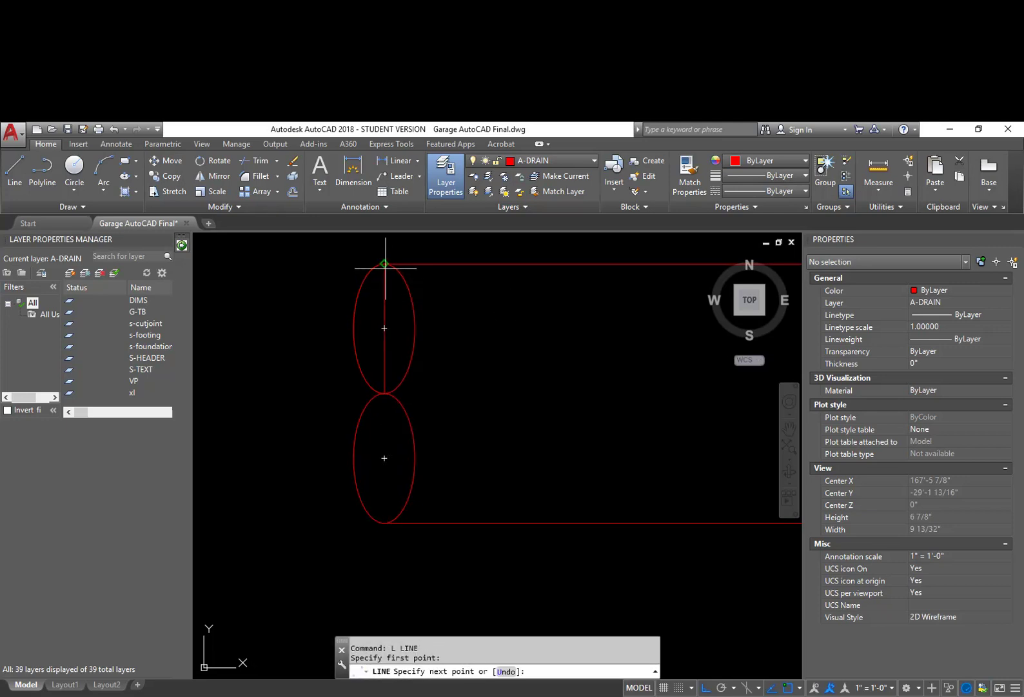
left_click(384, 264)
key("Escape")
Step: Trim away the footing-side half of the upper ellipse and erase the vertical line used as the cutting edge
left_click(387, 323)
key("Return")
left_click(414, 331)
key("Return")
type("e")
key("Return")
left_click(387, 342)
key("Return")
Step: Copy the half-ellipse arc and the lower ellipse along the pipe toward the footing
scroll(463, 426, "down", 2)
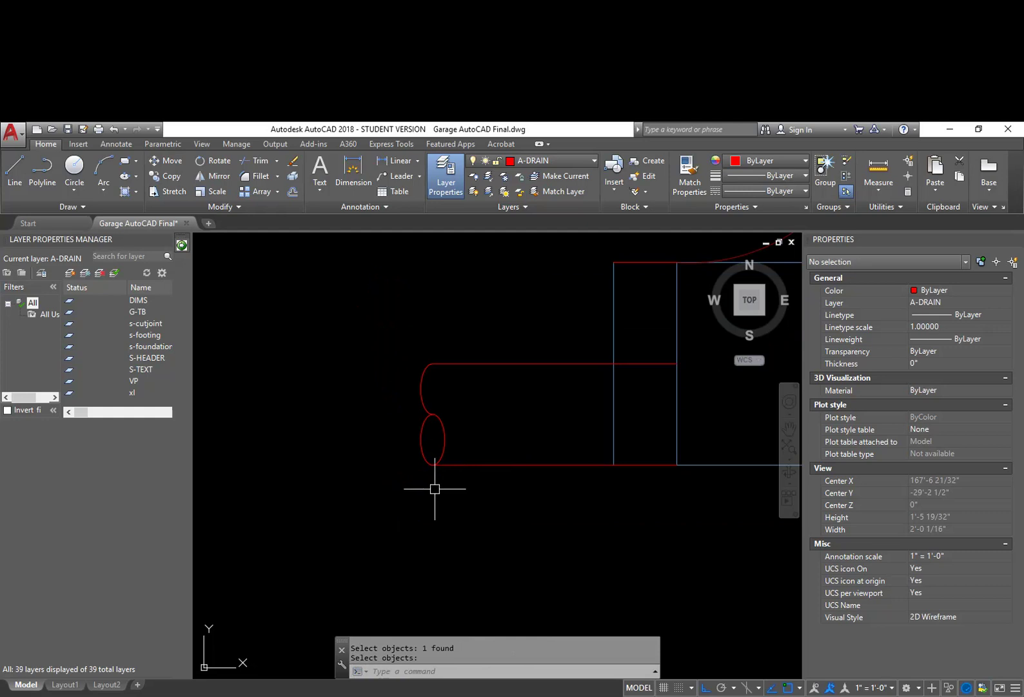
type("cond p")
key("Return")
left_click(464, 446)
left_click(402, 388)
key("Return")
left_click(445, 410)
left_click(520, 408)
scroll(530, 461, "up", 4)
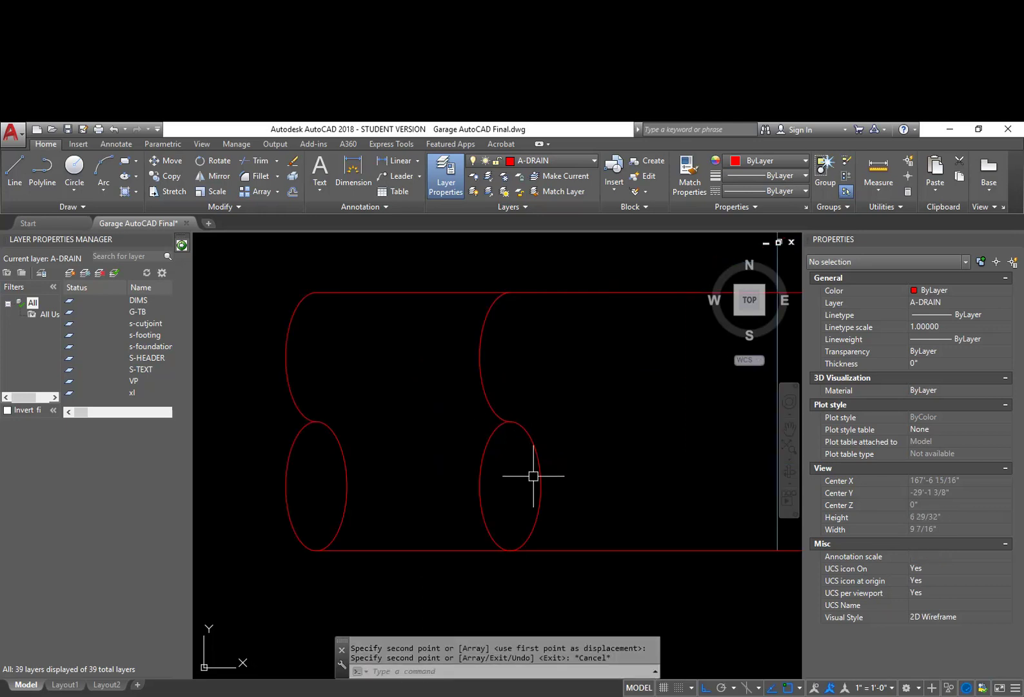
key("Escape")
Step: Narrow the copied lower ellipse by moving its side quadrant inward
left_click(556, 490)
left_click(532, 473)
left_click(540, 486)
scroll(527, 487, "up", 4)
key("Escape")
Step: Erase the copied half-ellipse arc above the narrowed ellipse
scroll(532, 405, "down", 1)
type("e")
key("Return")
left_click(443, 353)
key("Return")
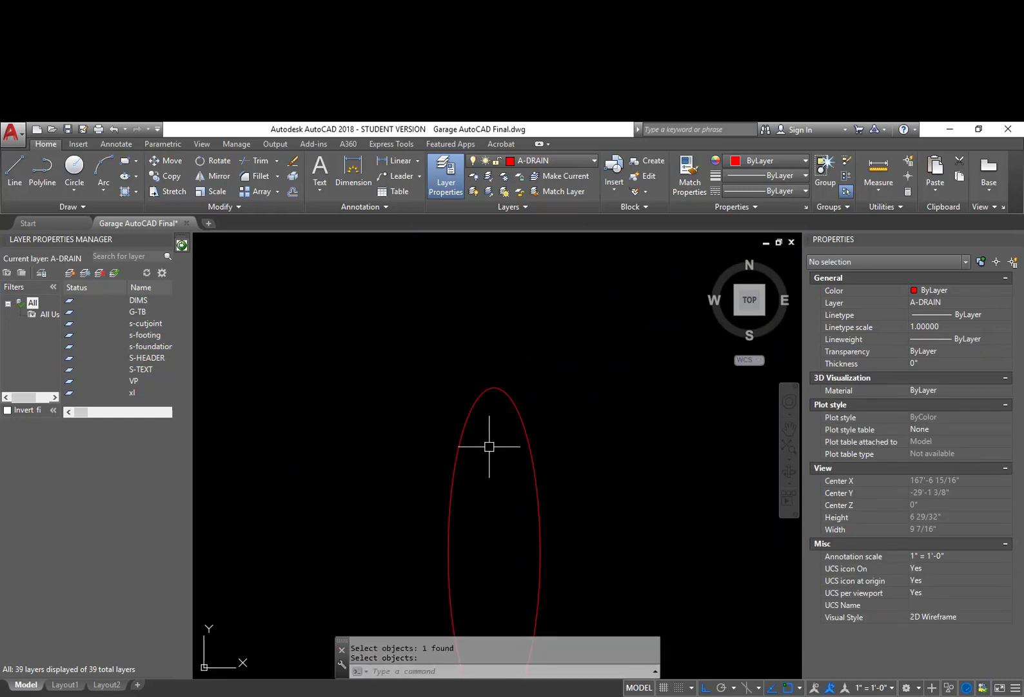
Step: Copy the narrowed ellipse straight up onto itself so it spans from its top quadrant to the upper pipe line
type("cp")
key("Return")
left_click(534, 464)
key("Return")
left_click(494, 387)
scroll(503, 345, "down", 5)
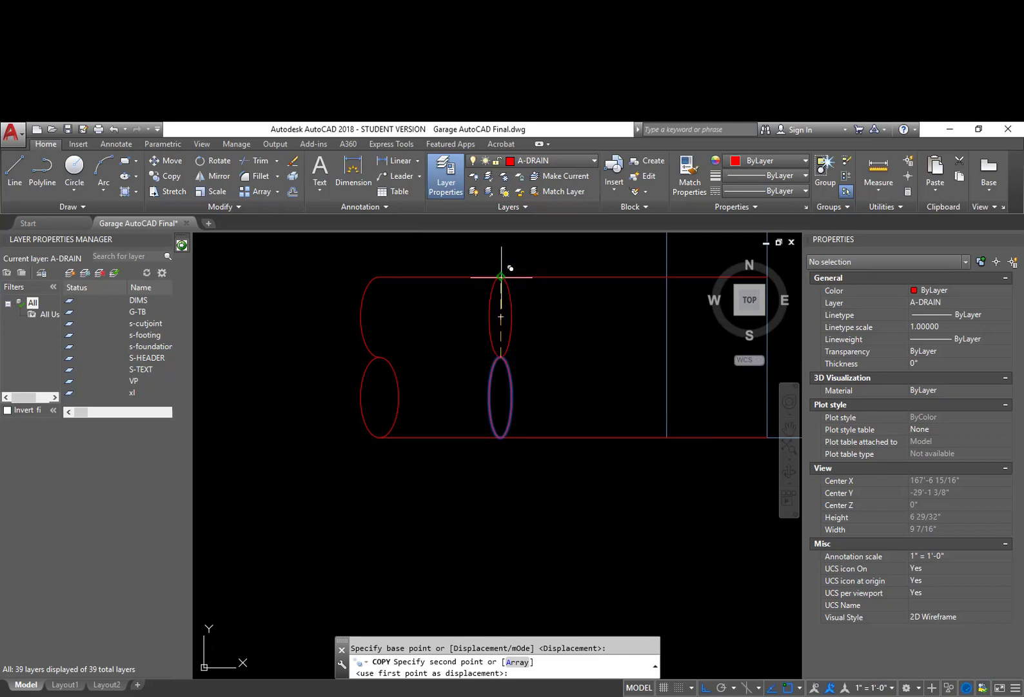
left_click(498, 359)
key("Escape")
Step: Trim away the footing-side half of the upper narrow ellipse
type("tr")
key("Return")
key("Return")
left_click(512, 314)
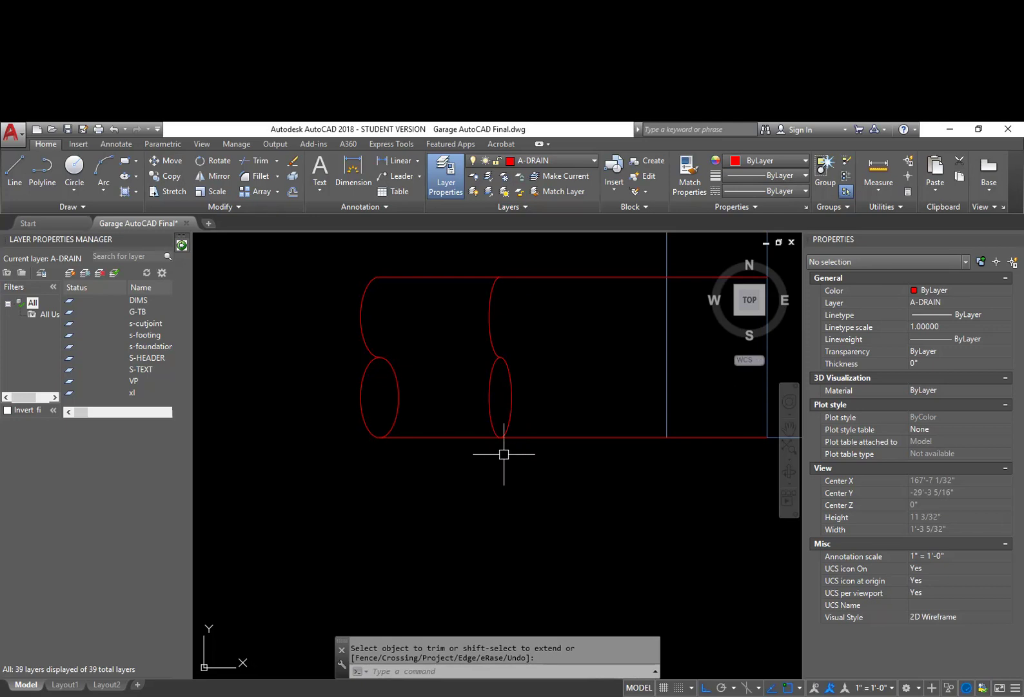
Step: Erase the original wide ellipse and half-ellipse arc at the pipe's outer end
type("e")
key("Return")
left_click(430, 413)
left_click(331, 303)
scroll(538, 419, "down", 4)
scroll(518, 442, "up", 4)
key("Return")
Step: Trim the two pipe lines back to the narrow break symbol
left_click(526, 440)
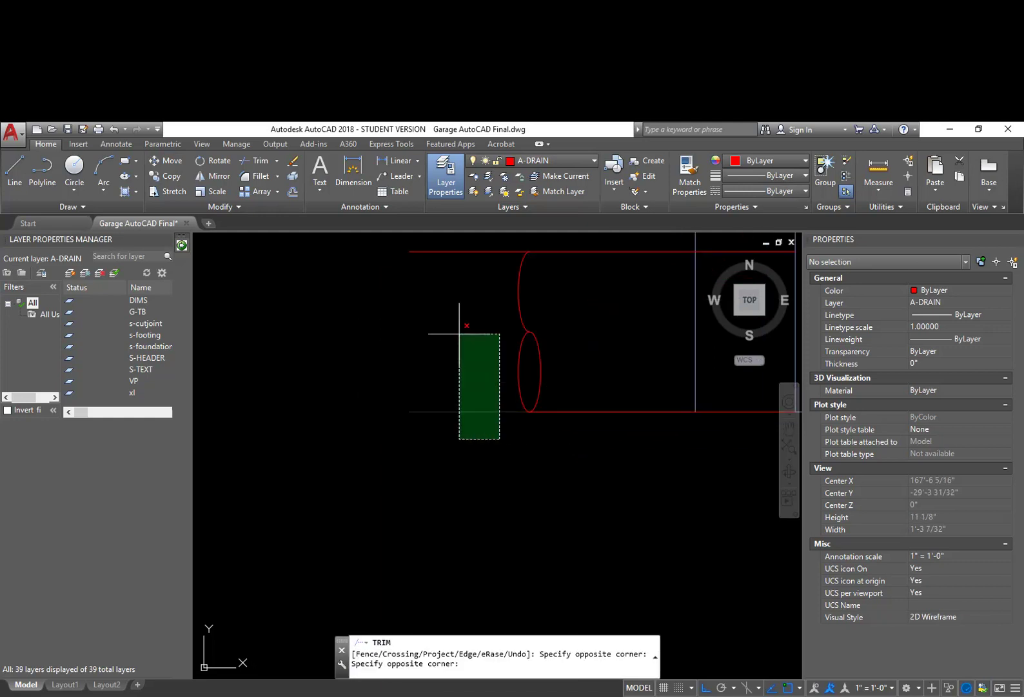
left_click(371, 233)
key("Return")
Step: Match the drain strip's outer vertical line to the red A-DRAIN line properties
scroll(486, 367, "down", 2)
middle_click_drag(542, 400, 458, 410)
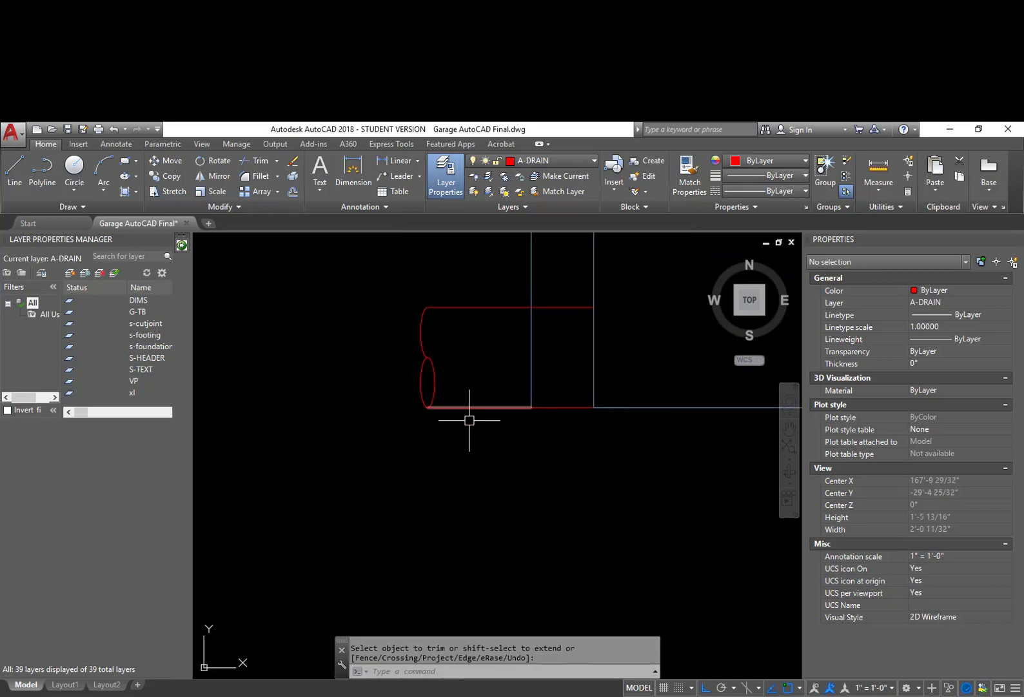
middle_click_drag(530, 441, 526, 480)
left_click(689, 174)
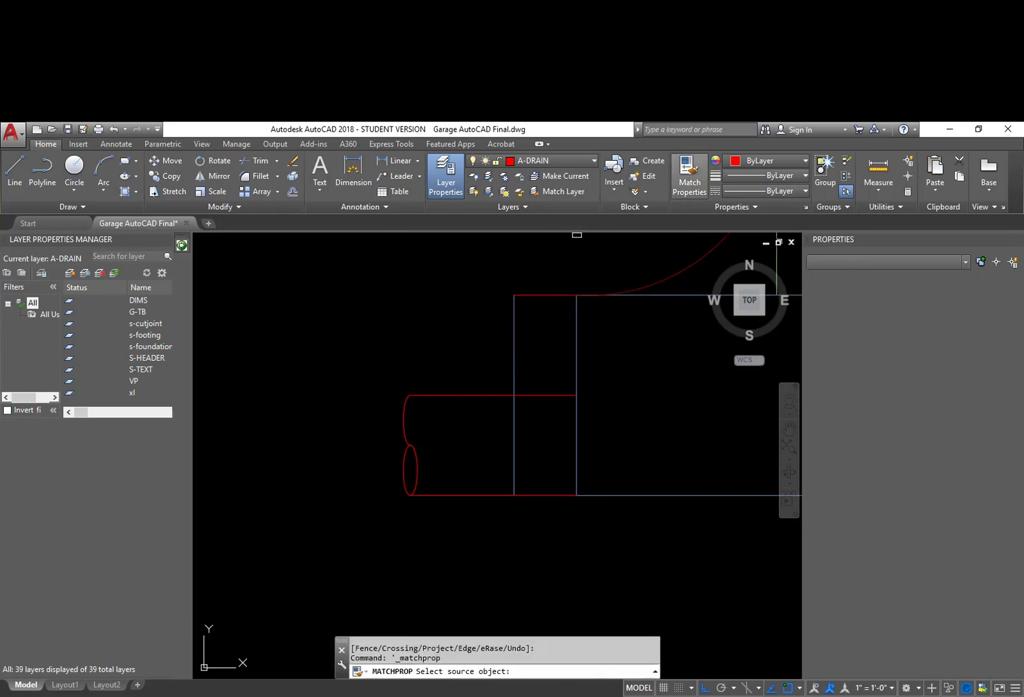
left_click(525, 324)
left_click(514, 339)
key("Return")
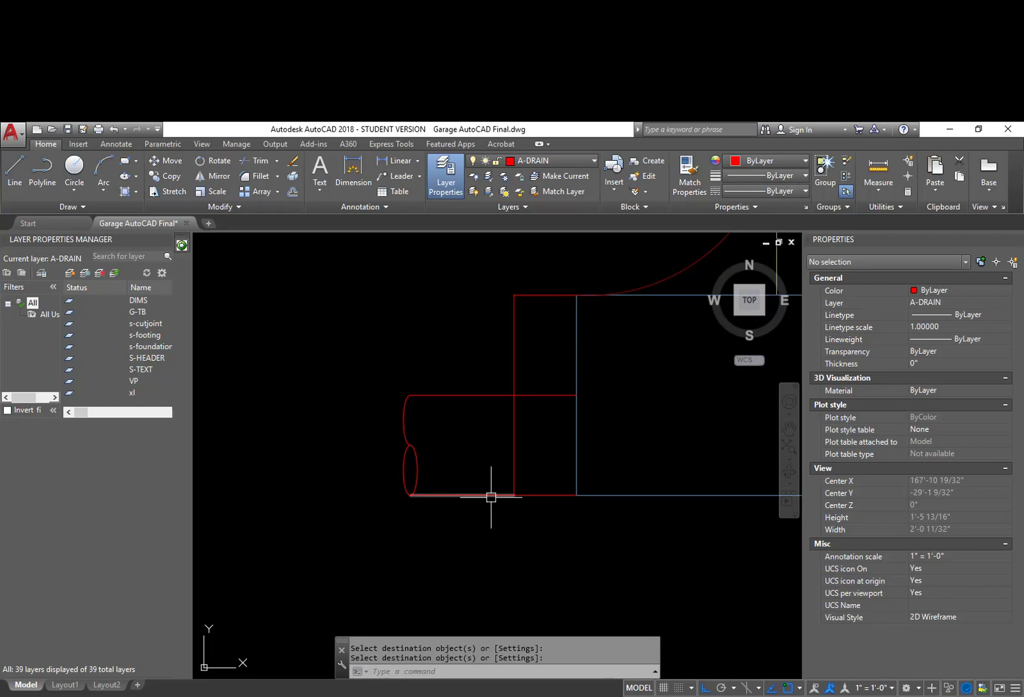
Step: Move the pipe lines and their break symbol straight up 2 inches
type("m")
key("Return")
left_click(484, 532)
left_click(325, 333)
key("Return")
left_click(378, 452)
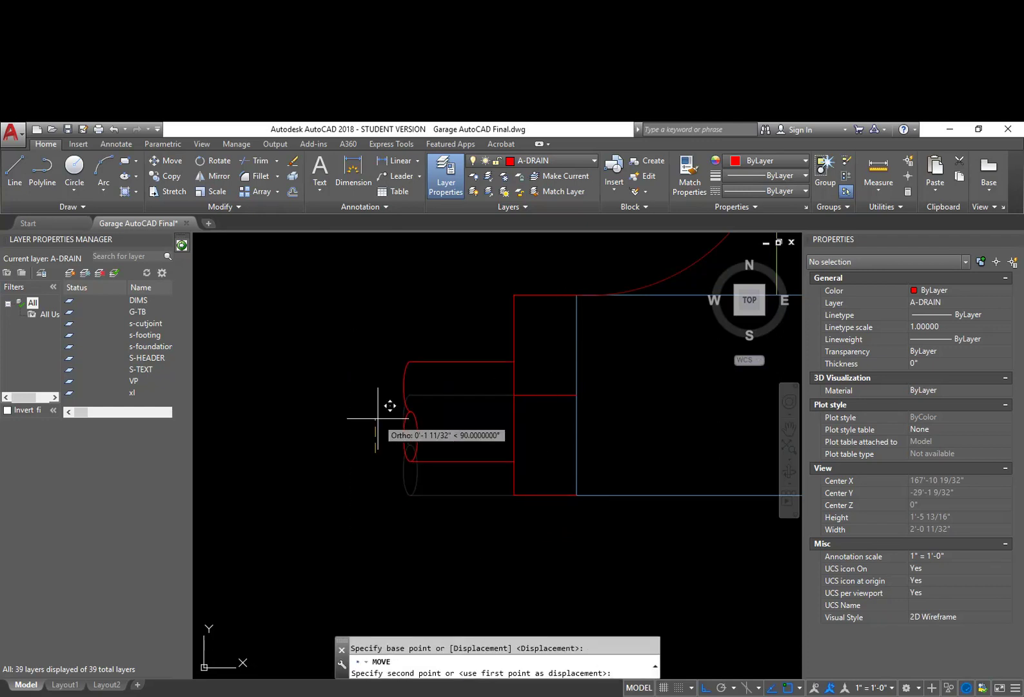
key("Return")
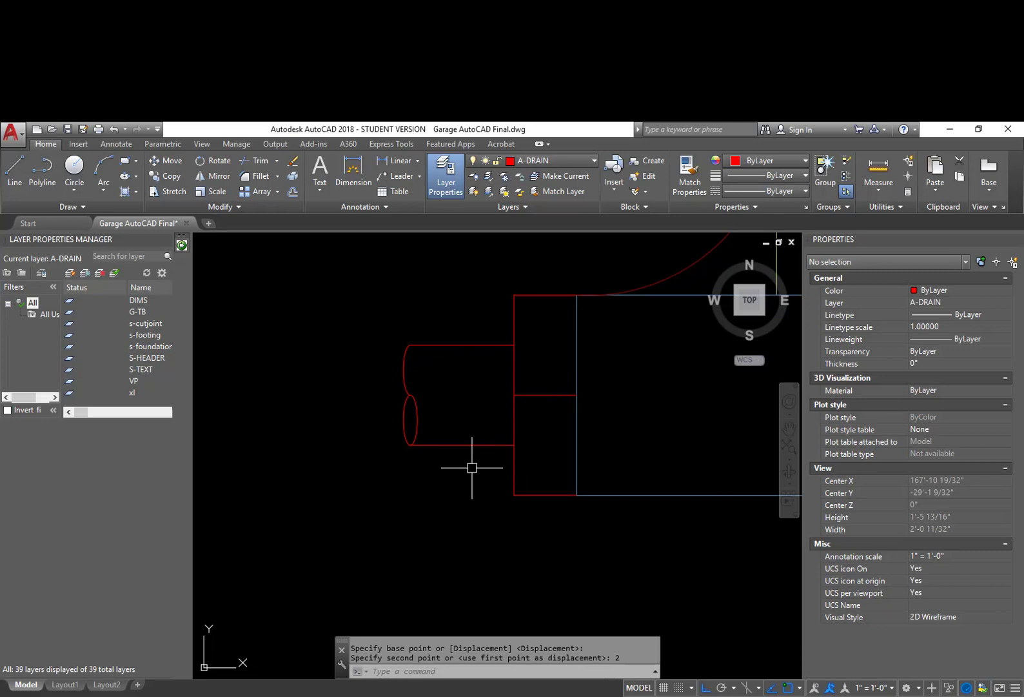
Step: Save the drawing
scroll(464, 471, "down", 2)
mouse_move(474, 508)
middle_mouse_down()
mouse_move(502, 488)
mouse_move(550, 495)
mouse_move(521, 503)
middle_mouse_up()
scroll(588, 499, "down", 2)
middle_click_drag(587, 499, 560, 565)
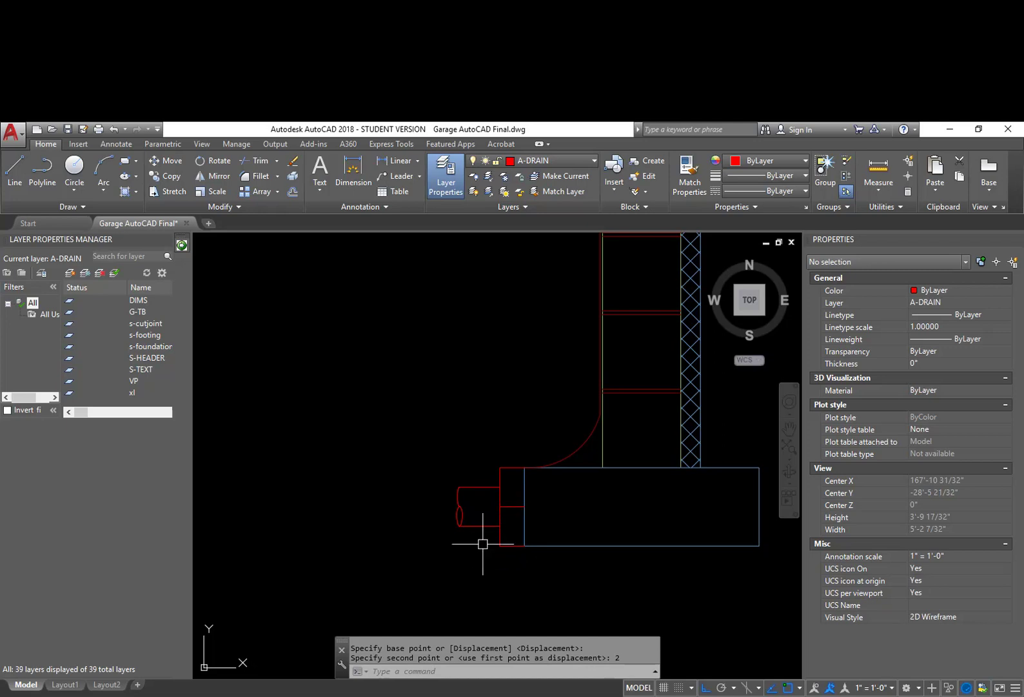
scroll(490, 426, "down", 2)
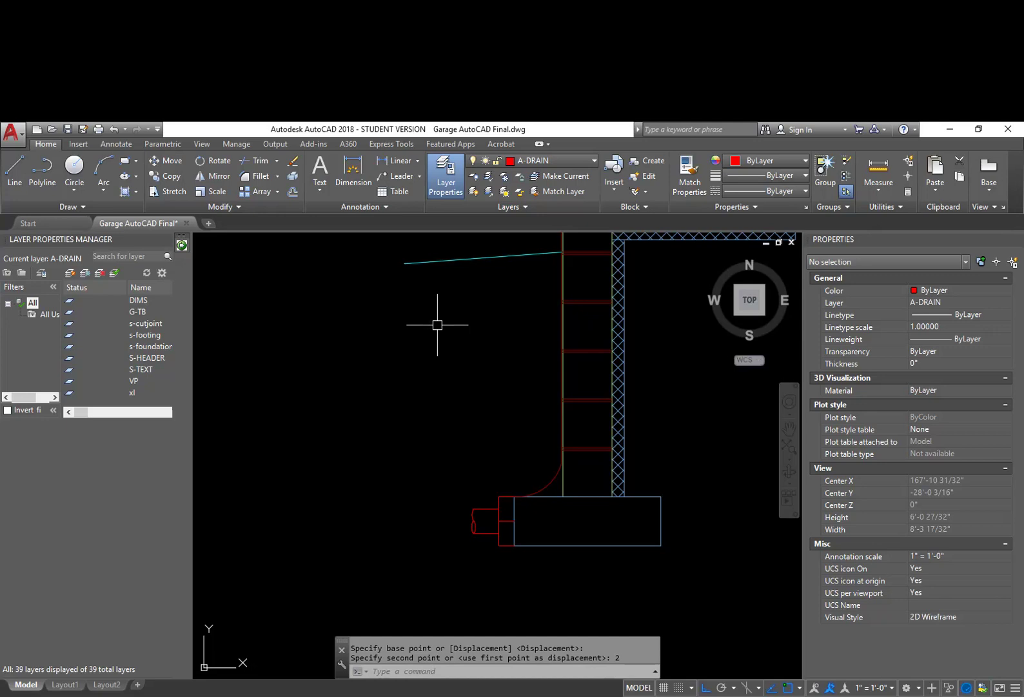
key("Escape")
key("Escape")
type("o")
type("SAVE")
key("Return")
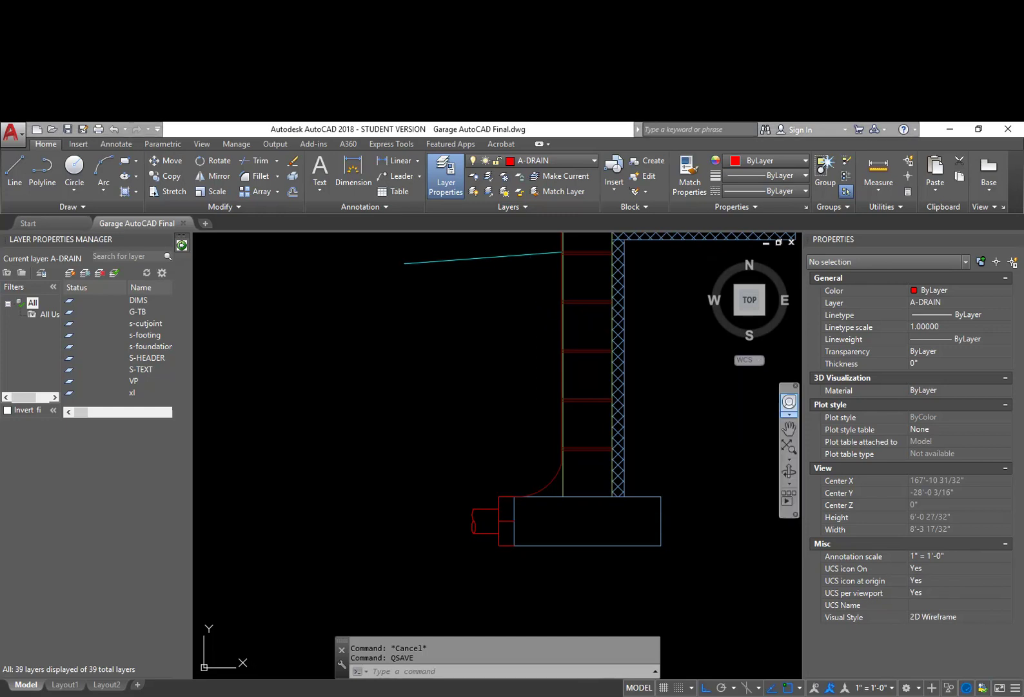
Step: Stretch the pipe's broken end horizontally away from the footing, past the outer end of the sloped grade line
type("s")
key("space")
left_click(488, 547)
left_click(440, 478)
key("space")
left_click(464, 457)
left_click(359, 456)
key("Escape")
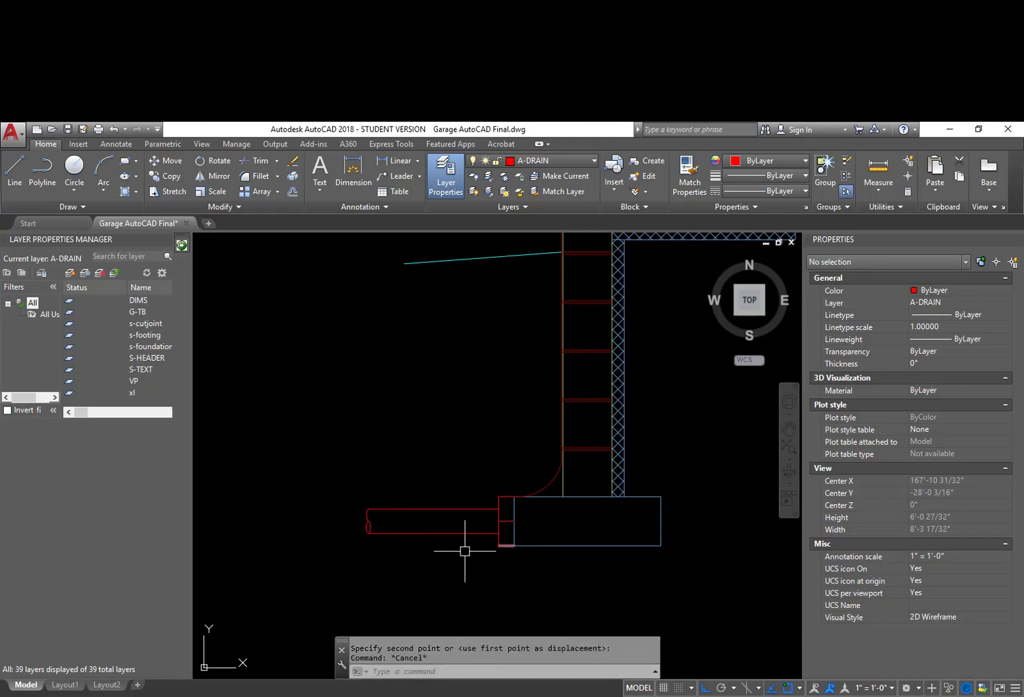
scroll(478, 549, "up", 3)
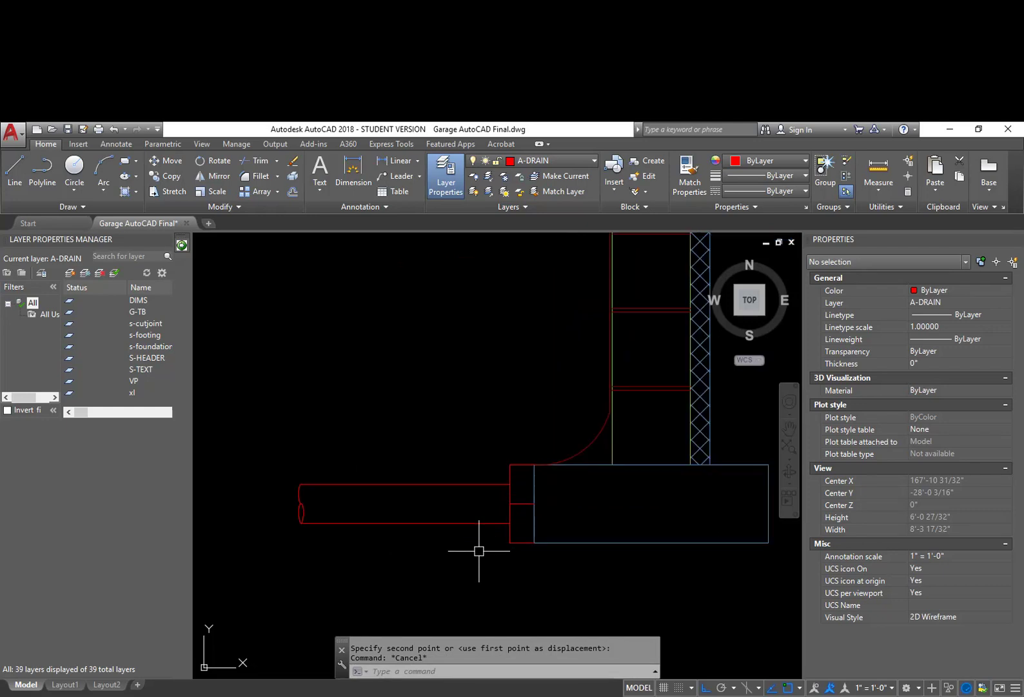
scroll(516, 463, "down", 3)
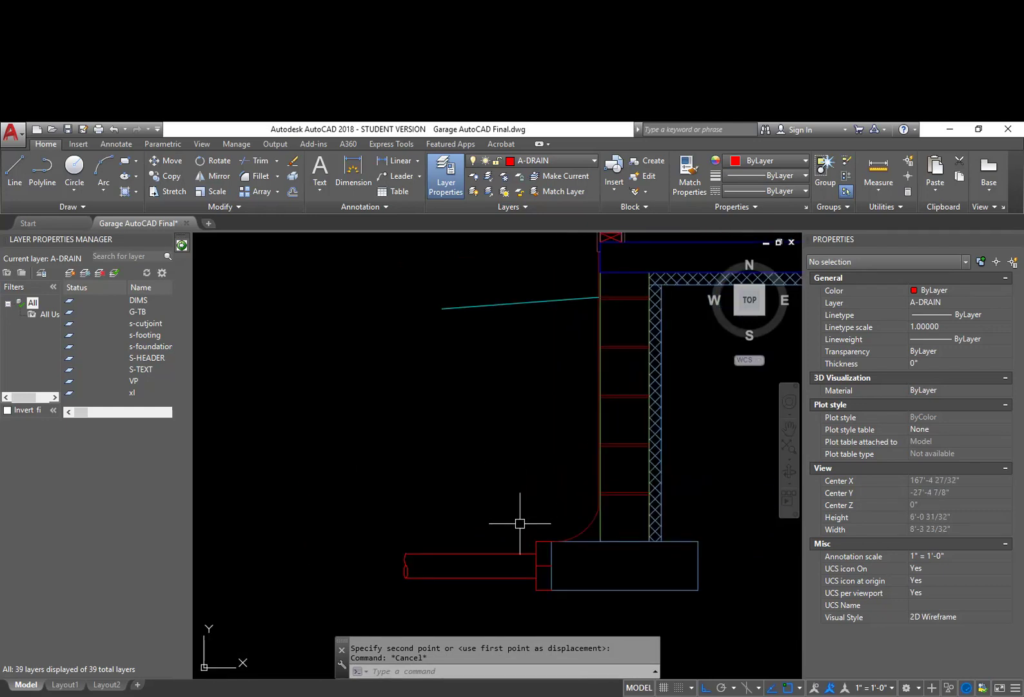
type("l")
key("Return")
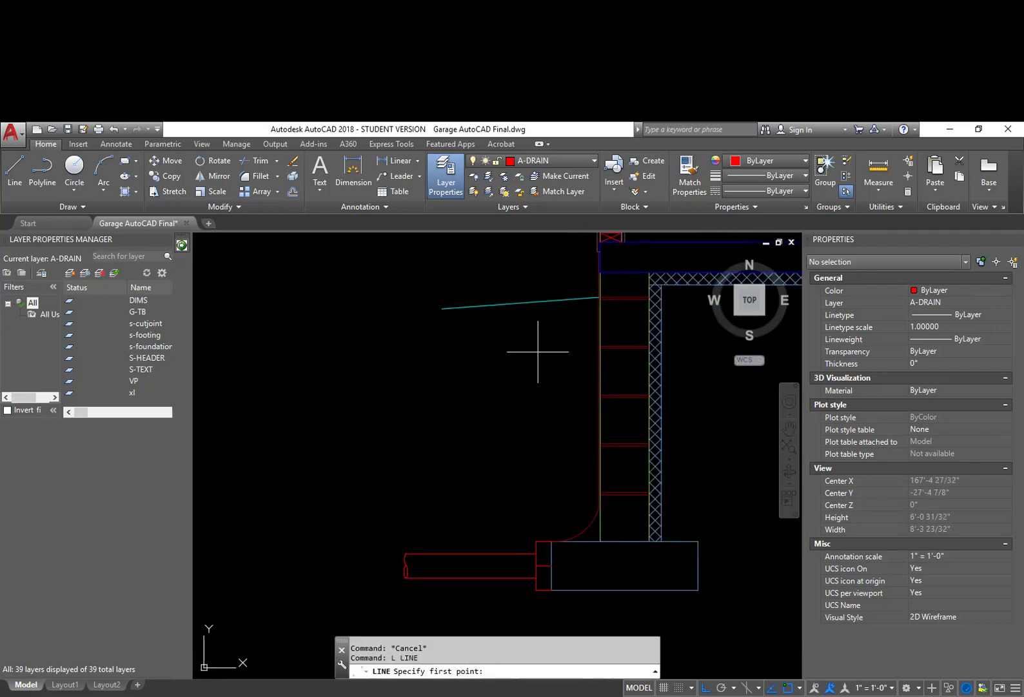
right_click(554, 311, "shift")
key("r")
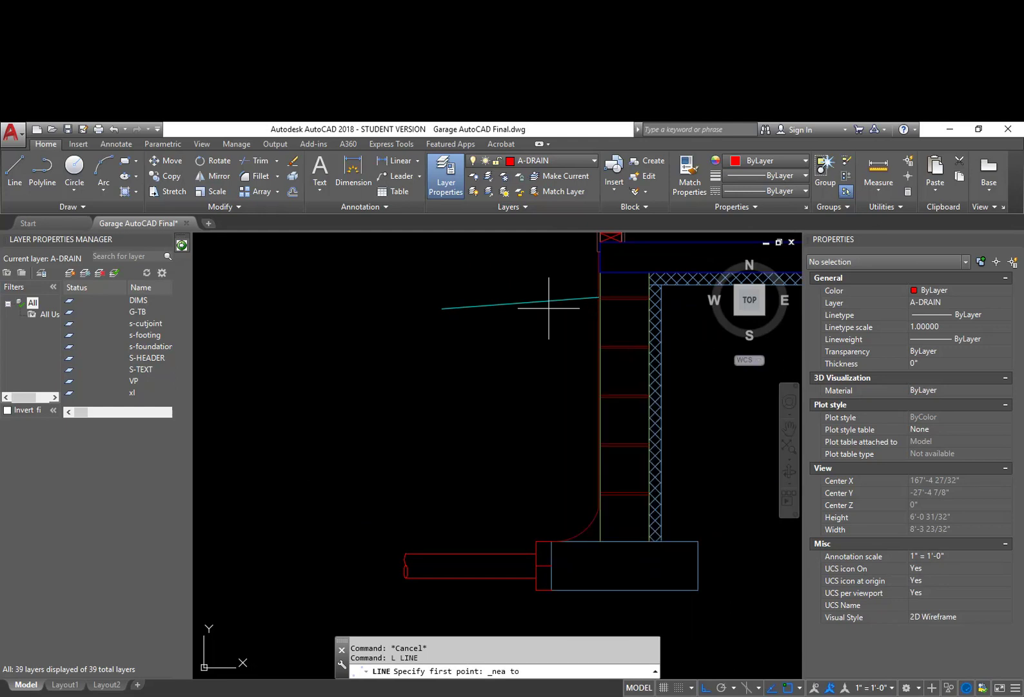
left_click(551, 303)
key("Escape")
Step: Draw a vertical line about 4 feet long from a nearest point on the sloped grade line down past the pipe
key("Return")
right_click(535, 307, "shift")
key("r")
left_click(524, 303)
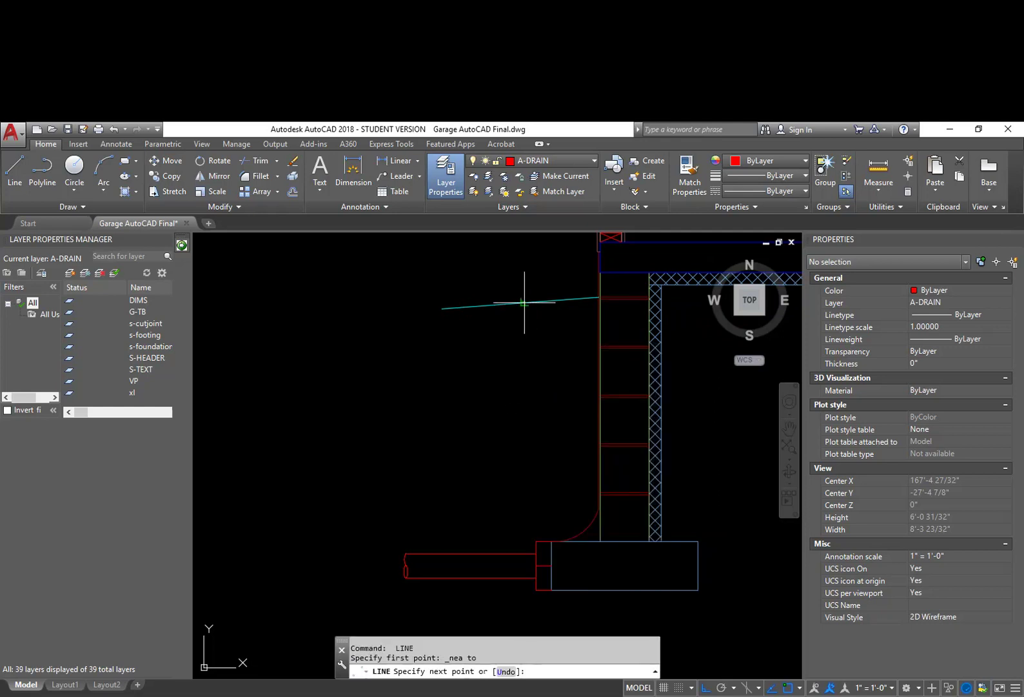
scroll(526, 595, "up", 2)
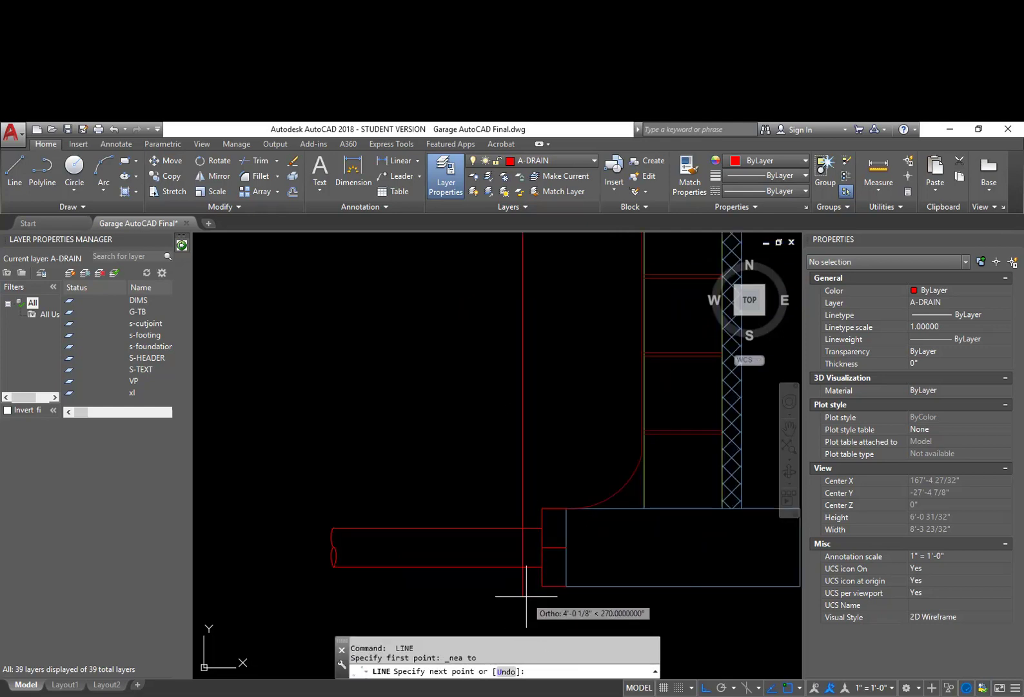
key("Escape")
Step: Draw a short horizontal line from the drain strip's lower outer corner to the vertical line and trim the overshoot
key("Return")
left_click(541, 587)
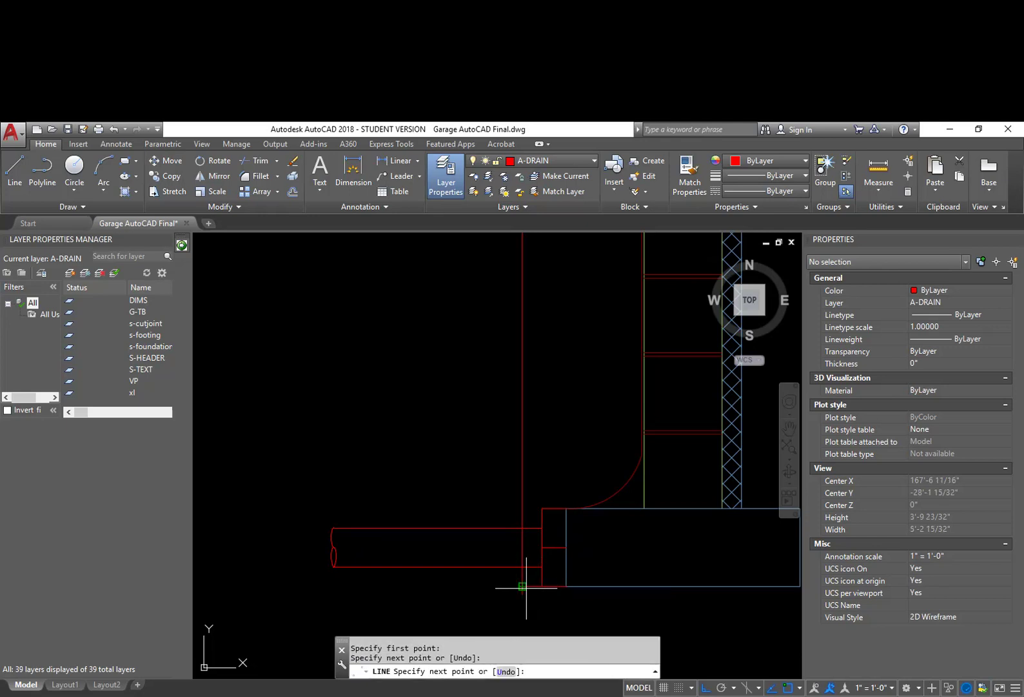
key("Escape")
type("tr")
key("Return")
key("Return")
left_click(526, 591)
key("Return")
Step: Move the long vertical line and the short horizontal line at its lower end to the a-thin layer
left_click(528, 592)
left_click(520, 583)
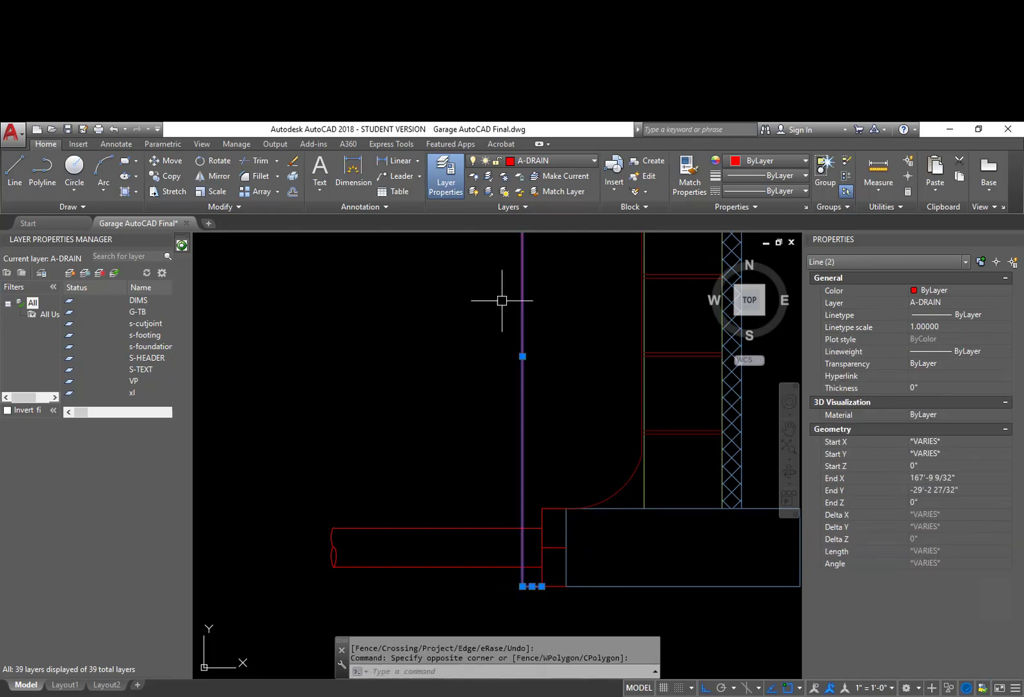
left_click(572, 160)
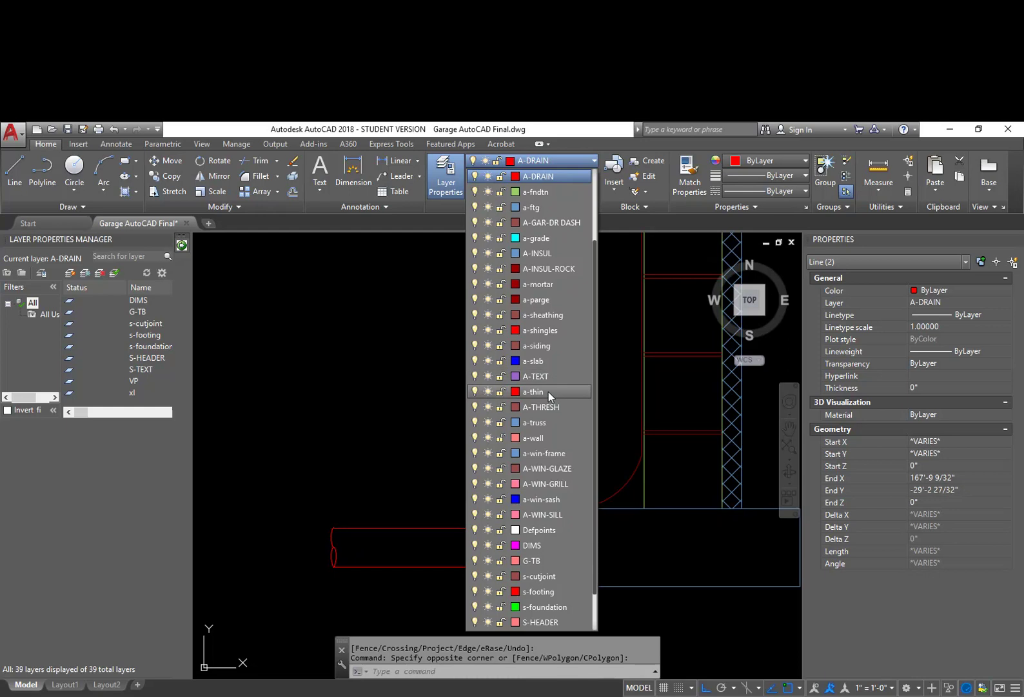
key("Escape")
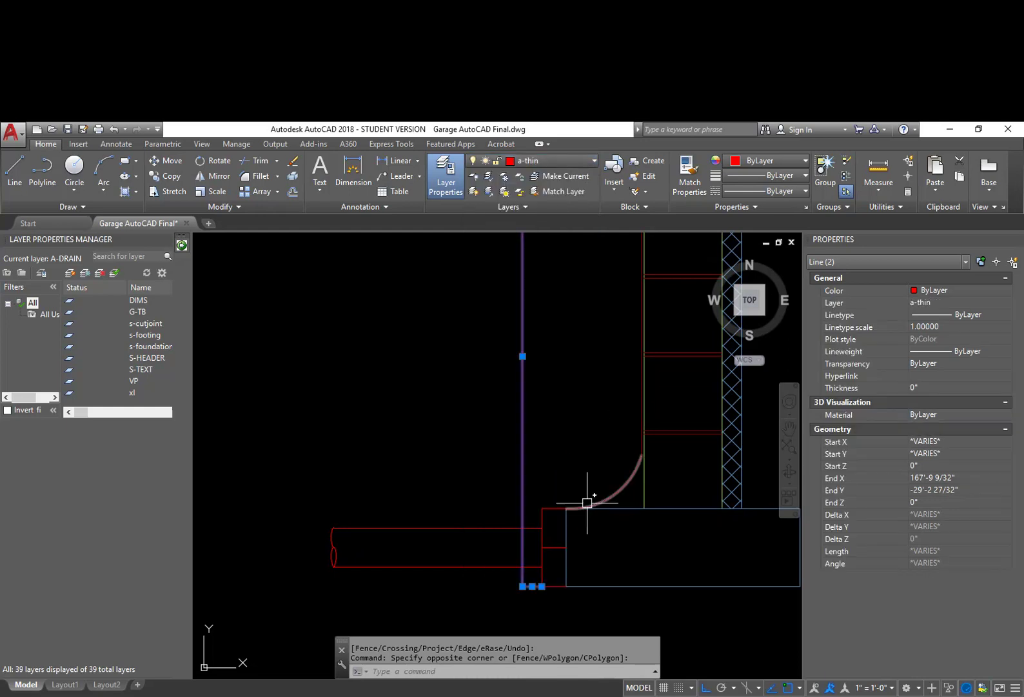
key("Escape")
Step: Trim the vertical boundary line so it stops at the drain pipe's upper edge
scroll(601, 440, "down", 2)
middle_click_drag(597, 412, 606, 436)
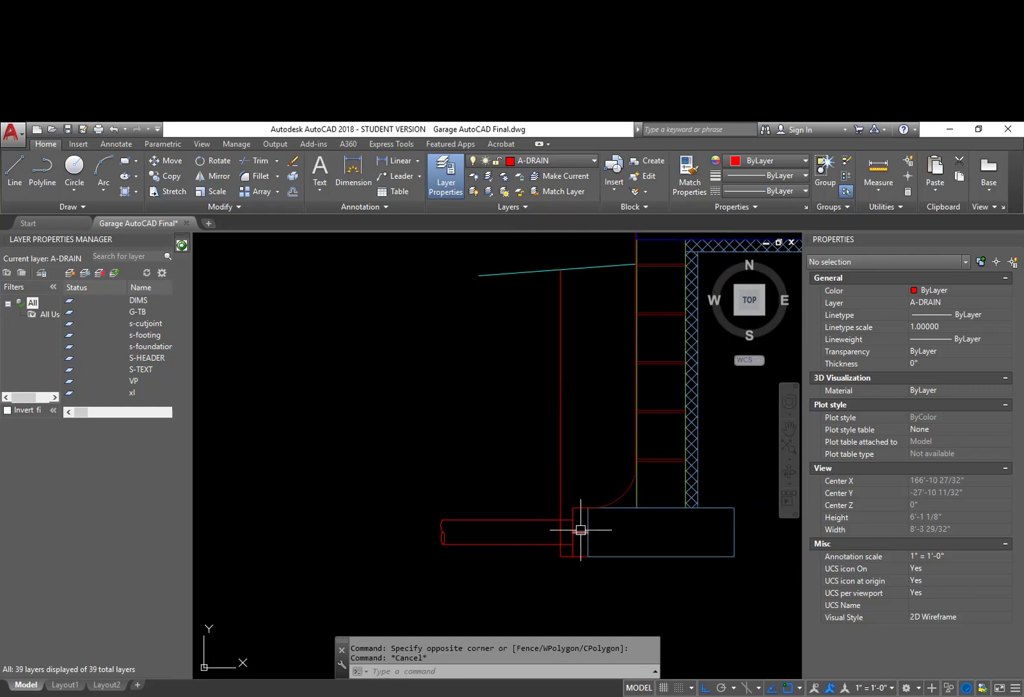
scroll(580, 545, "up", 4)
type("tr")
key("Return")
key("Return")
left_click(558, 517)
key("Return")
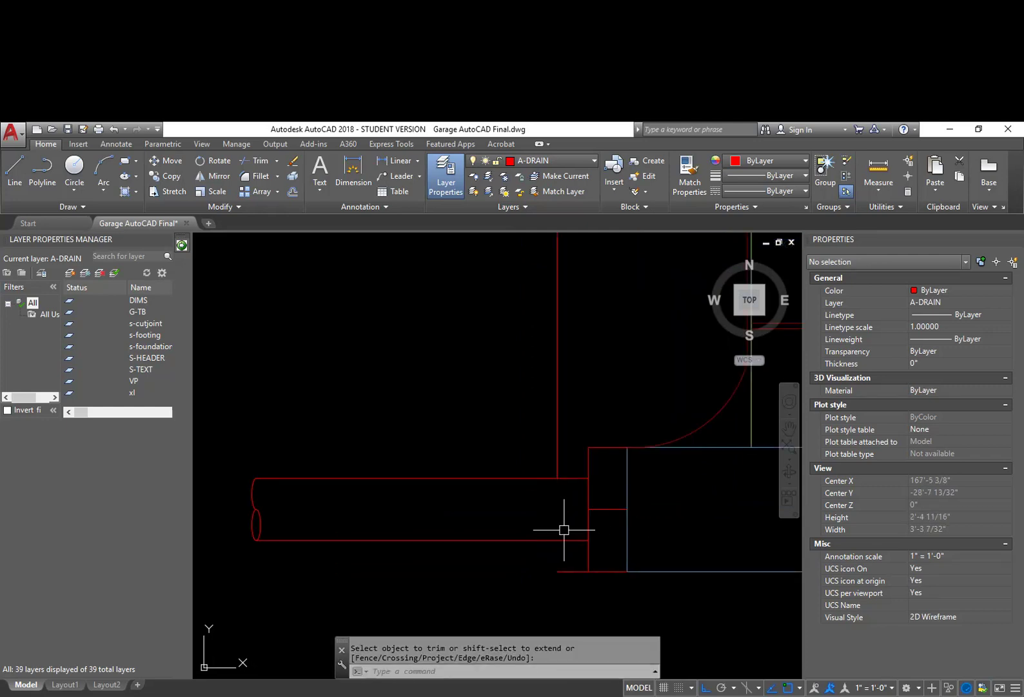
Step: Draw a short vertical line from the outer end of the short horizontal line up to the pipe's lower edge
middle_click_drag(563, 581, 560, 577)
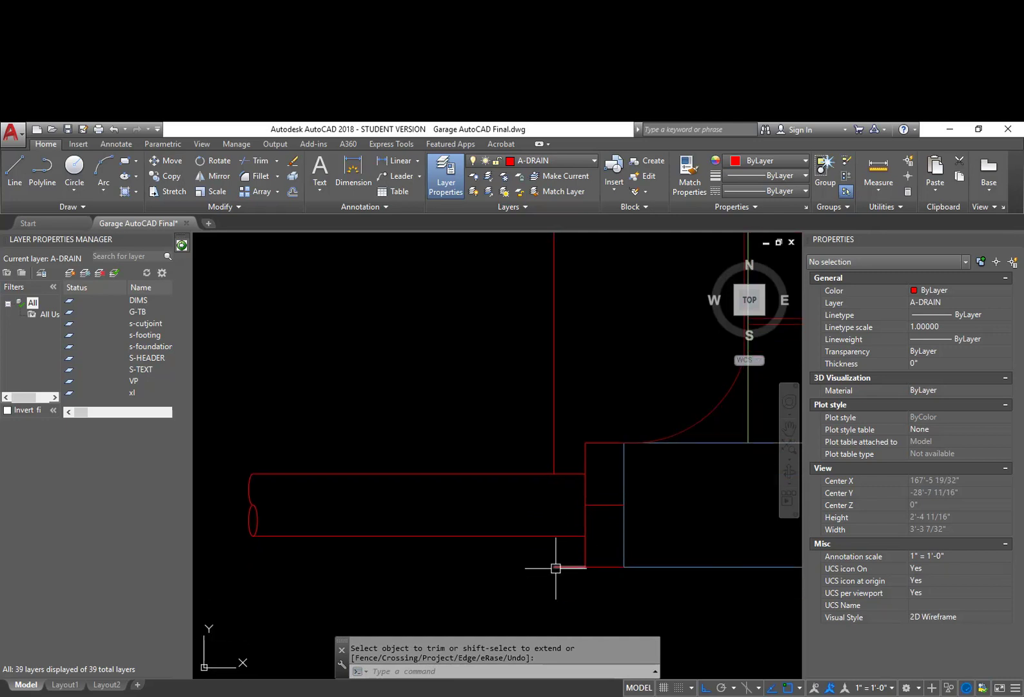
type("l")
key("Return")
left_click(555, 567)
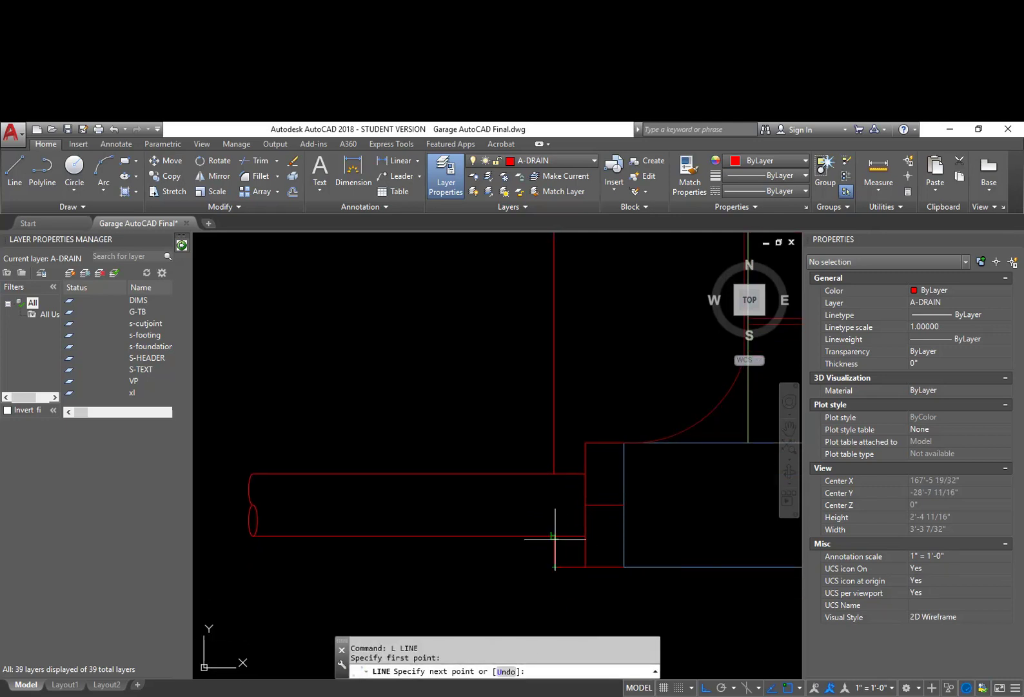
left_click(556, 538)
key("Escape")
scroll(568, 549, "down", 4)
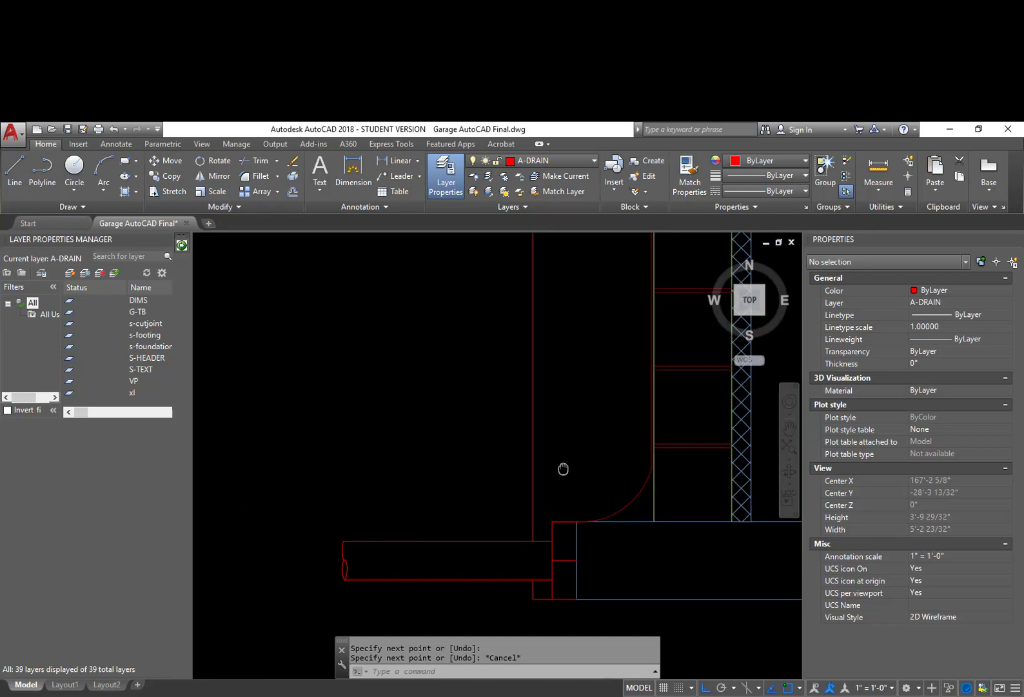
Step: Make a new current layer named A-GRAVEL with a pink index colour
middle_click_drag(574, 443, 567, 406)
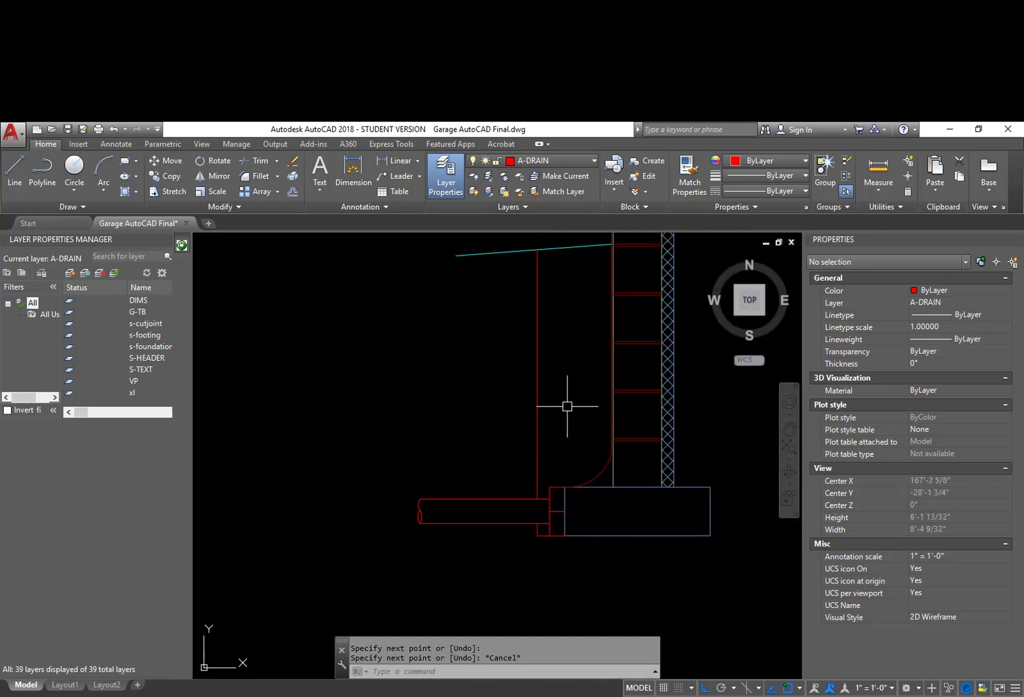
type("-LA")
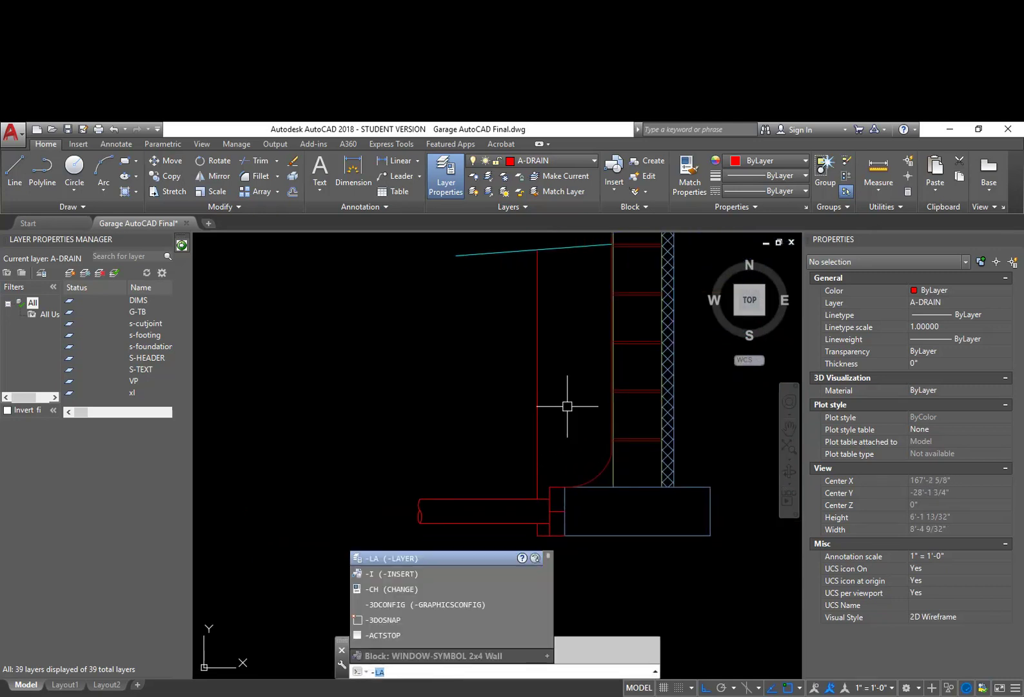
key("Return")
type("m")
key("Return")
type("A-G")
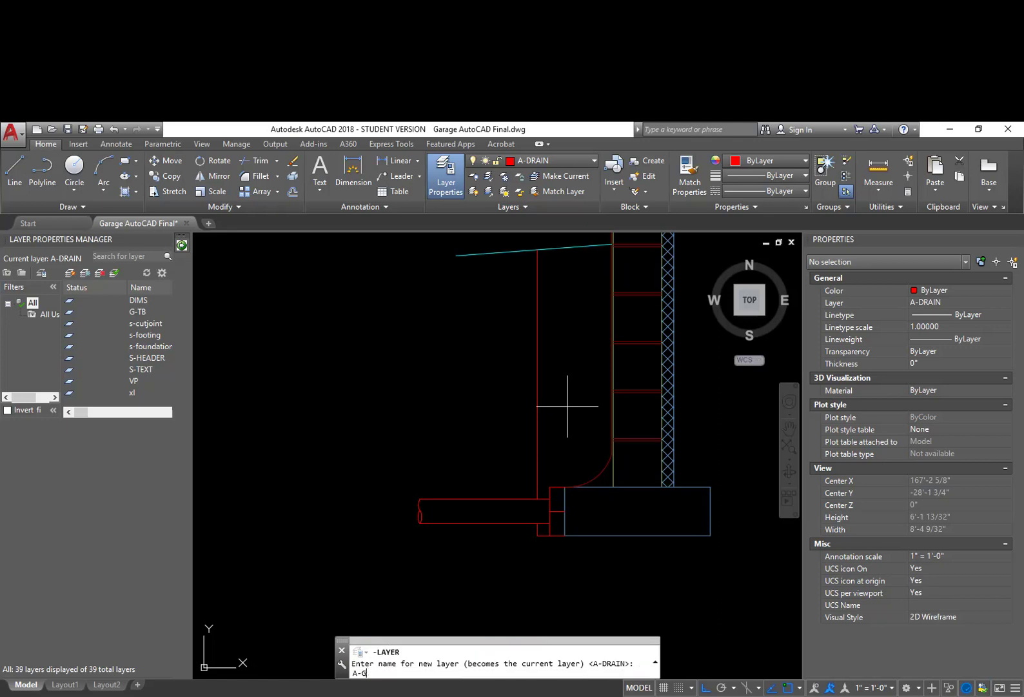
type("RAVEL")
key("Return")
type("c")
key("Return")
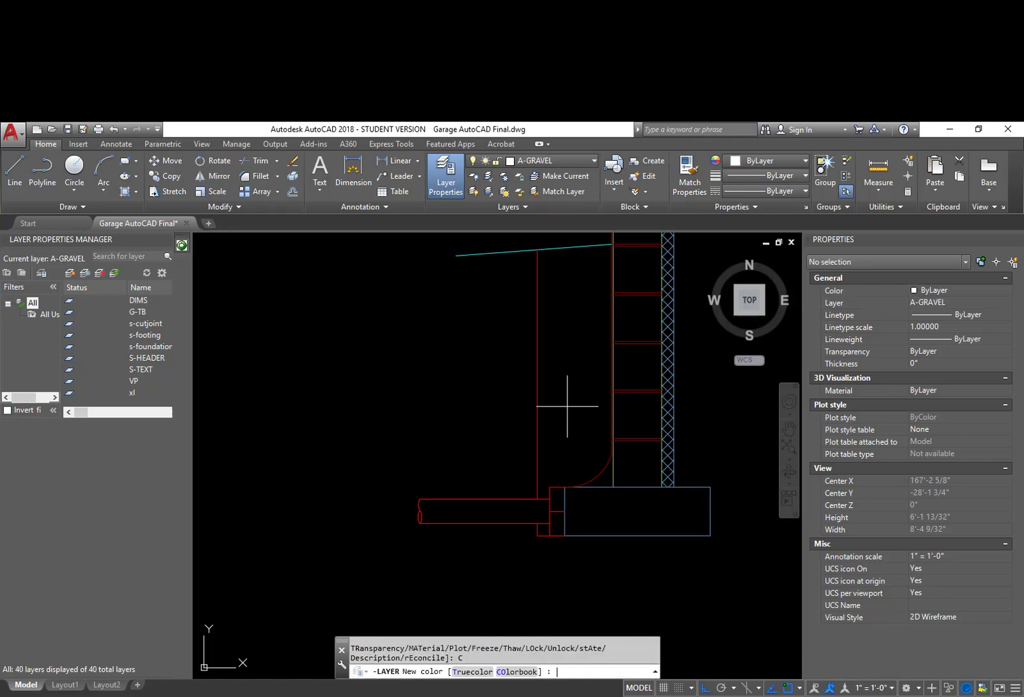
type("24")
key("Return")
key("Return")
key("Return")
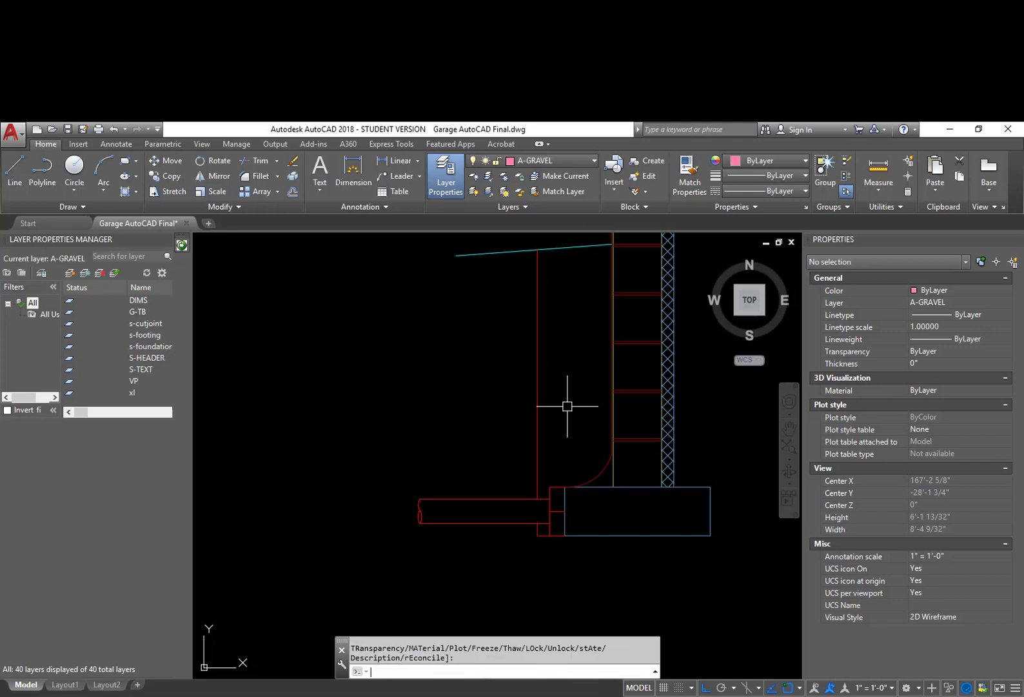
Step: Hatch the area between the vertical line and the foundation wall, below grade, with the predefined GRAVEL pattern
type("h")
key("Return")
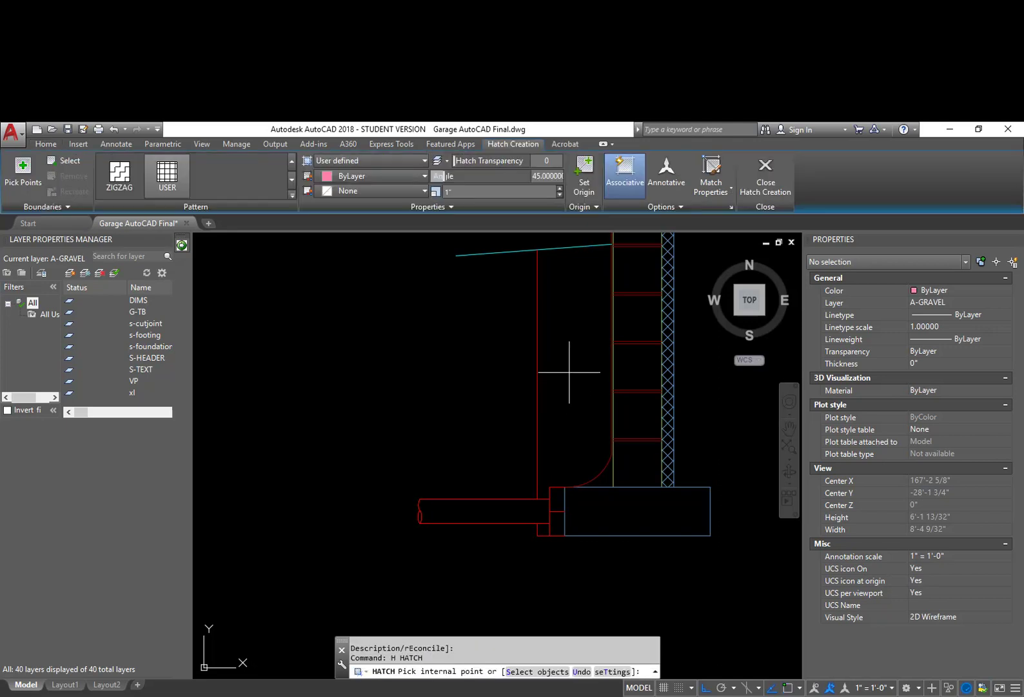
left_click(569, 375)
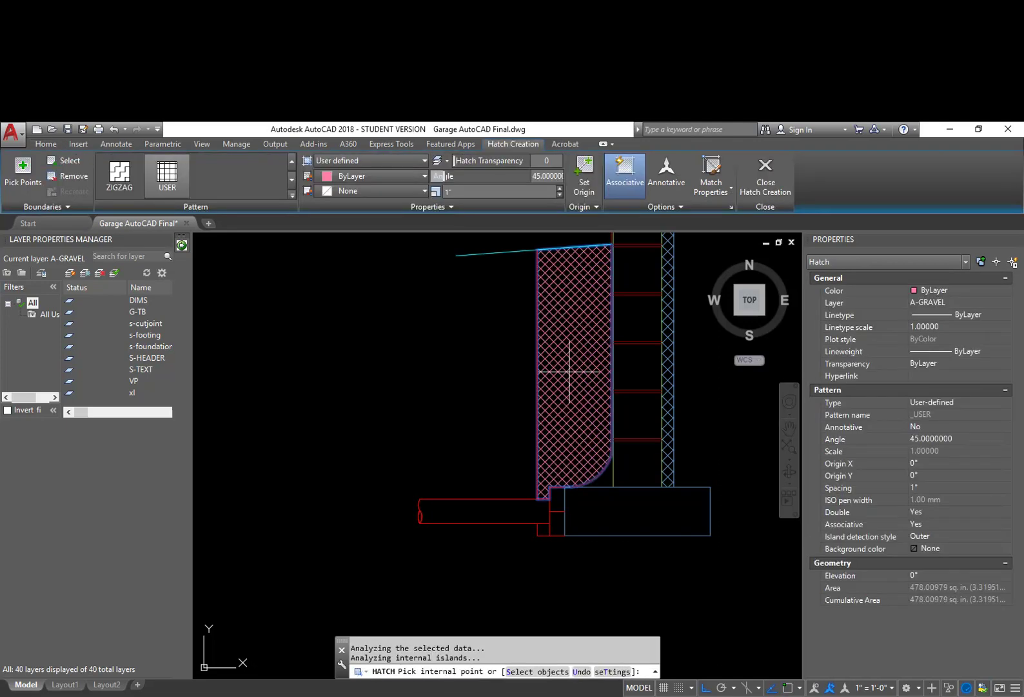
left_click(349, 161)
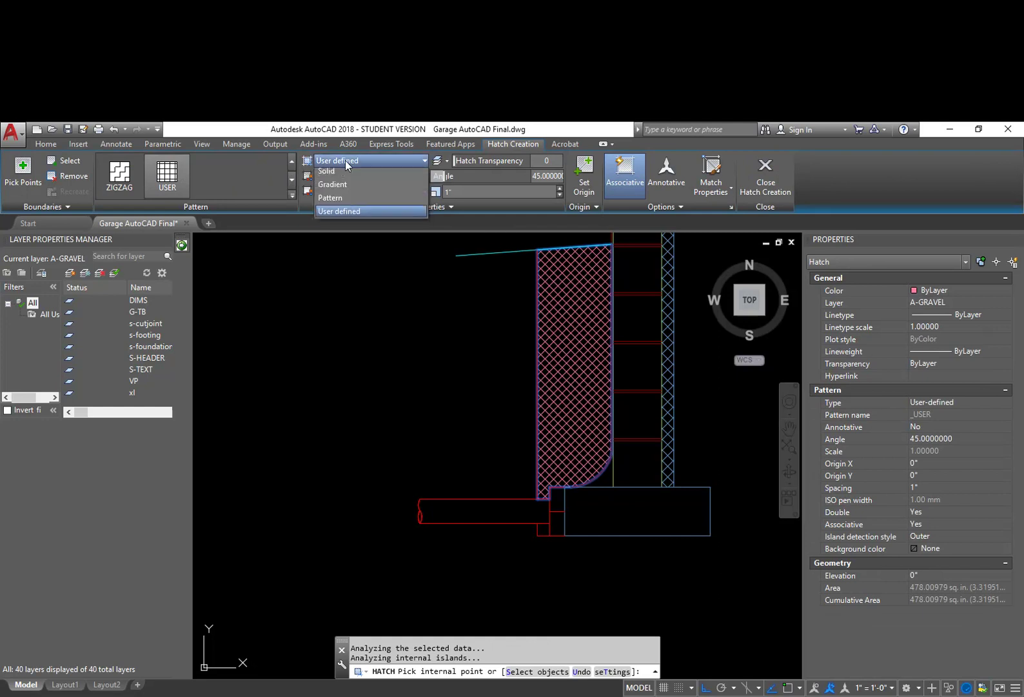
left_click(332, 200)
scroll(165, 189, "down", 5)
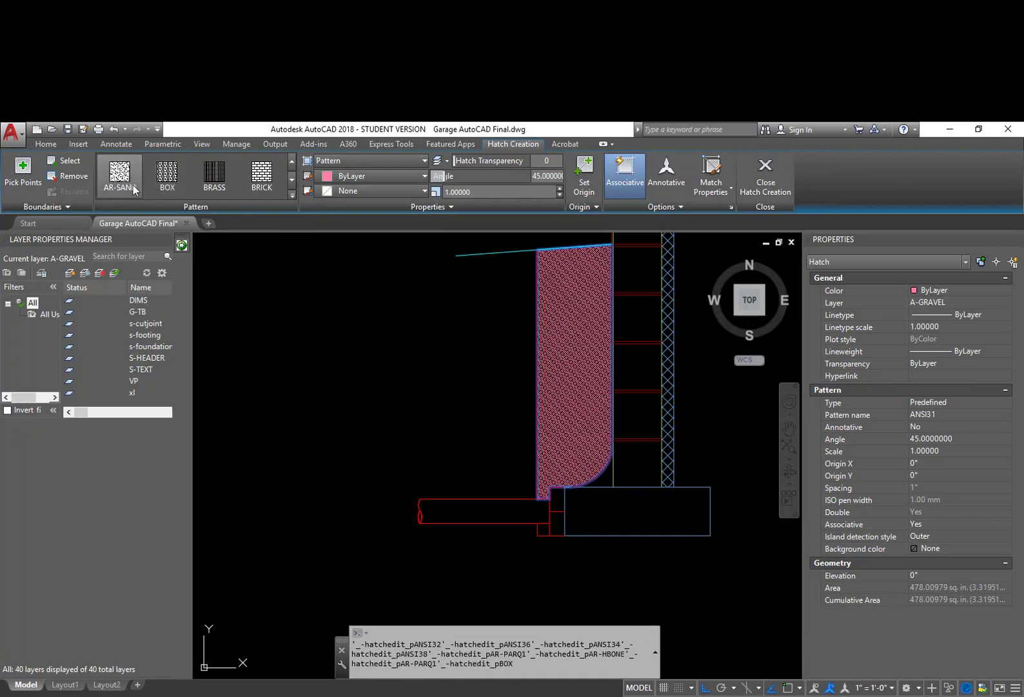
scroll(187, 184, "down", 2)
scroll(203, 185, "down", 2)
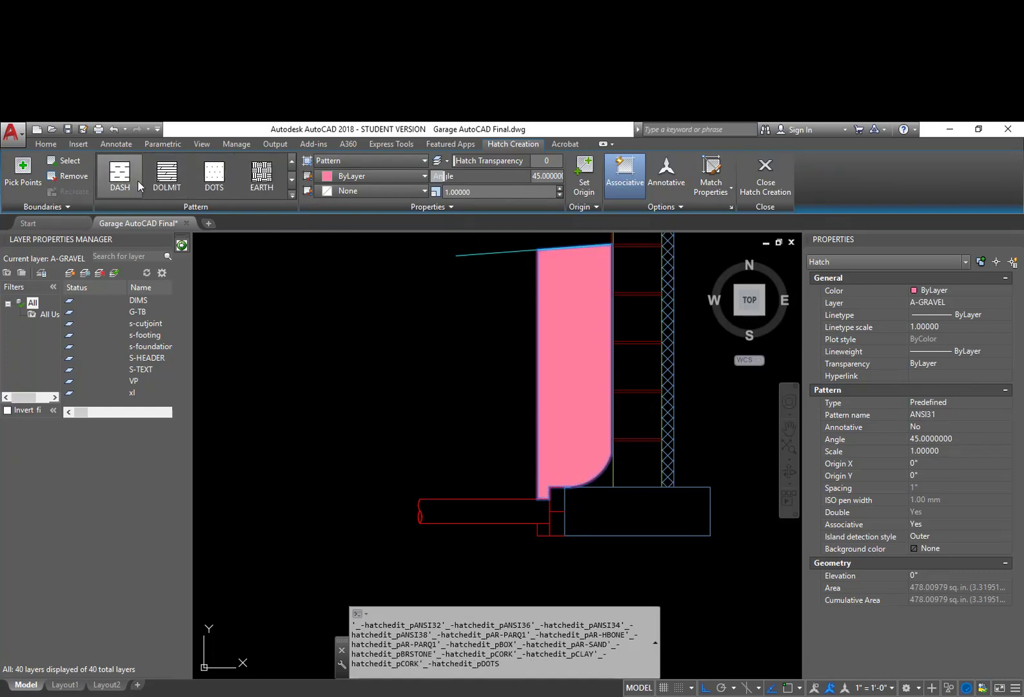
scroll(206, 190, "down", 3)
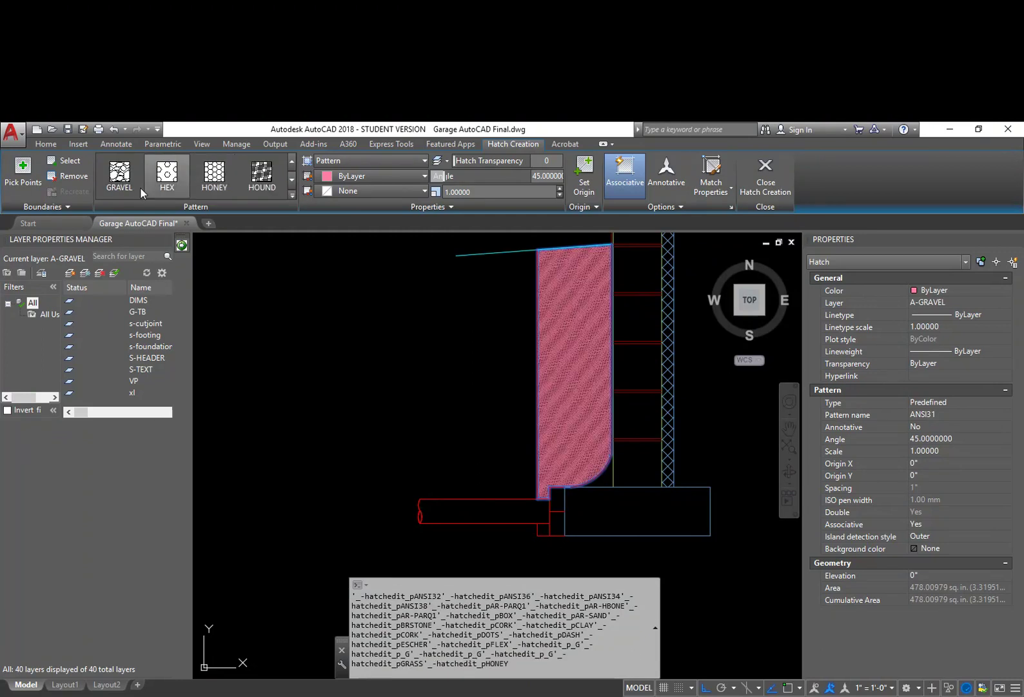
left_click(120, 174)
Step: Try a scale of 2 on the gravel hatch, set it to 2.25 and finish the hatch
scroll(569, 312, "up", 4)
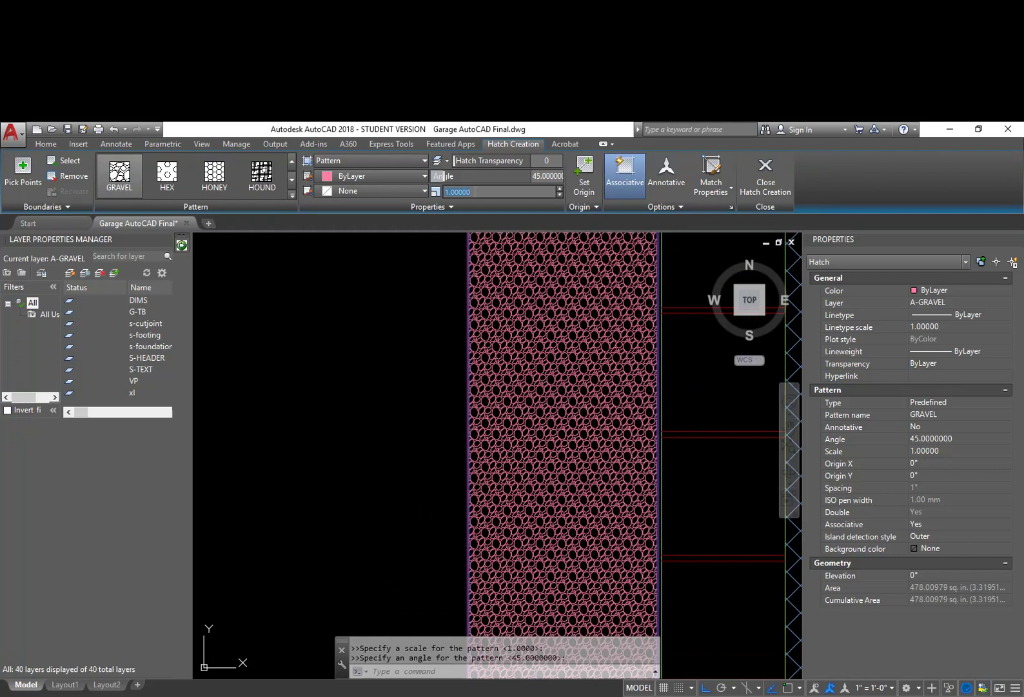
type("2")
key("Return")
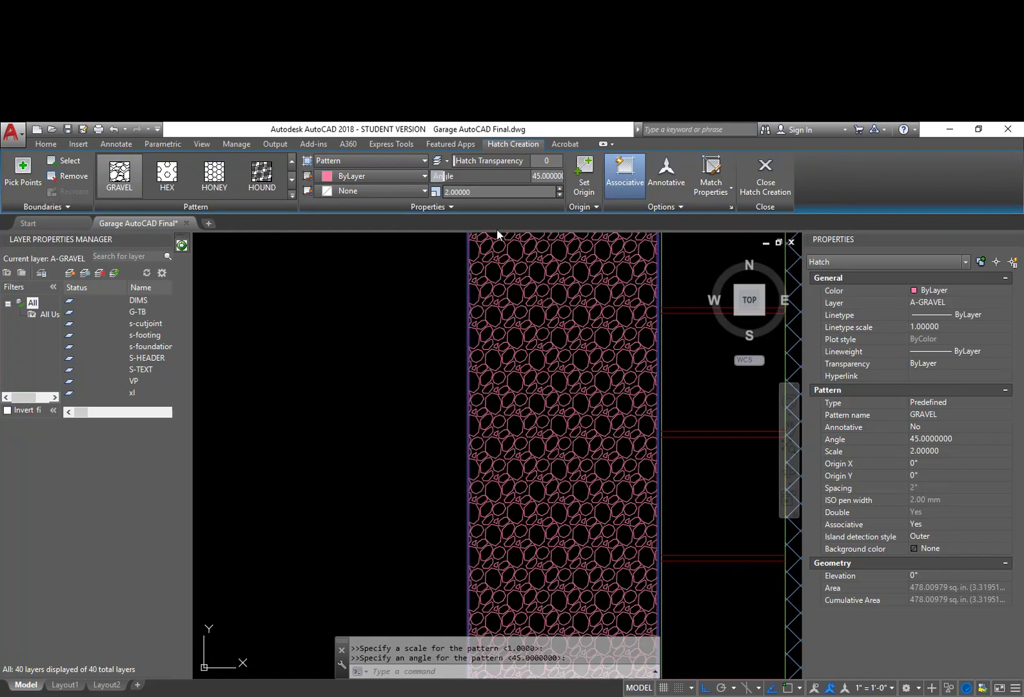
scroll(522, 269, "down", 4)
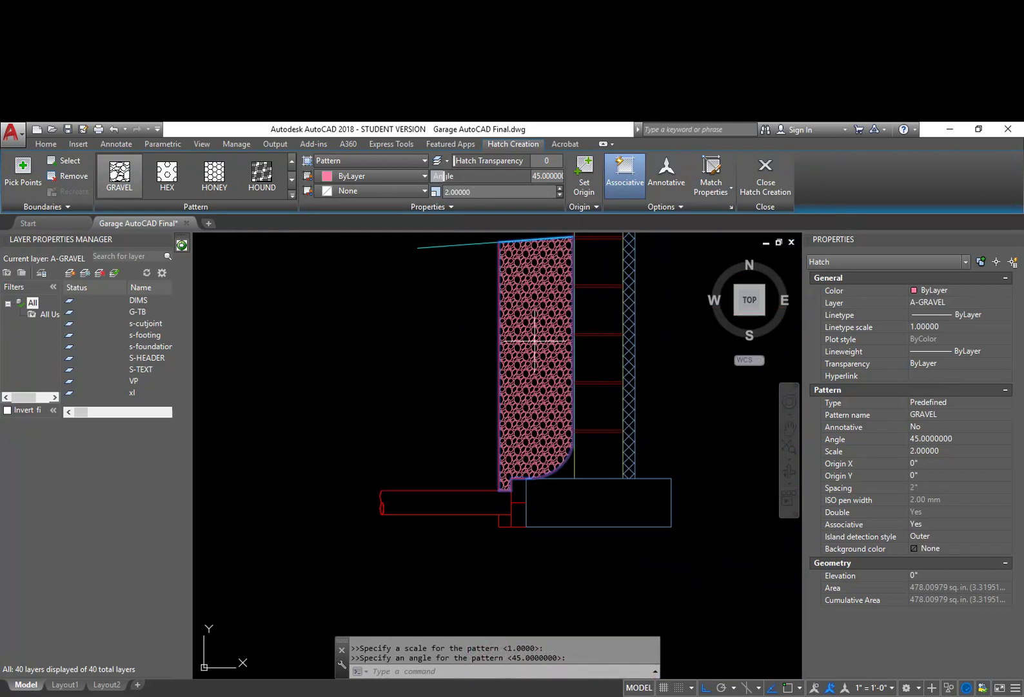
left_click(479, 192)
type("2.25")
key("Return")
key("Escape")
middle_click_drag(490, 333, 499, 360)
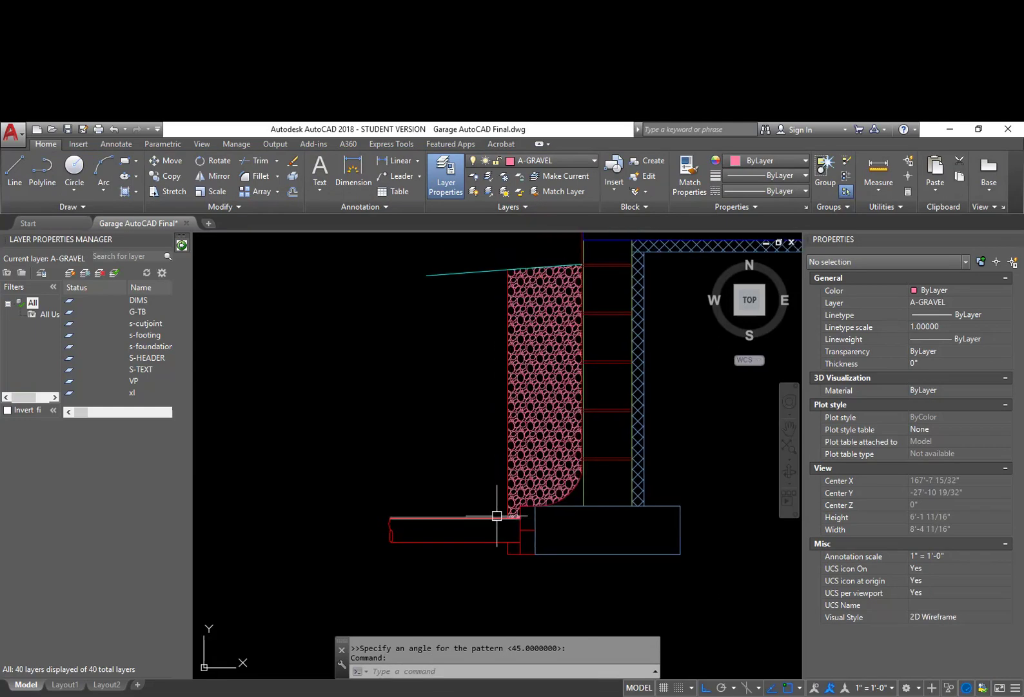
Step: Draw a vertical line from a nearest point close to the grade line's outer end down to the pipe's upper edge
middle_click_drag(445, 330, 456, 337)
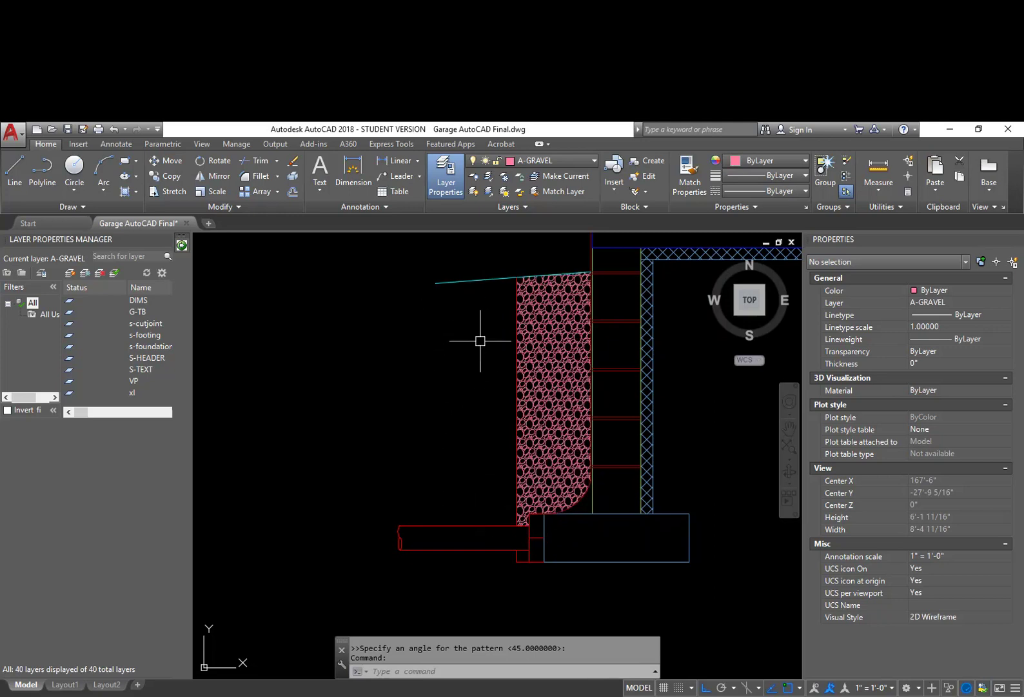
type("L")
key("Return")
right_click(476, 287, "shift")
key("r")
left_click(460, 283)
scroll(472, 376, "down", 2)
scroll(476, 424, "up", 2)
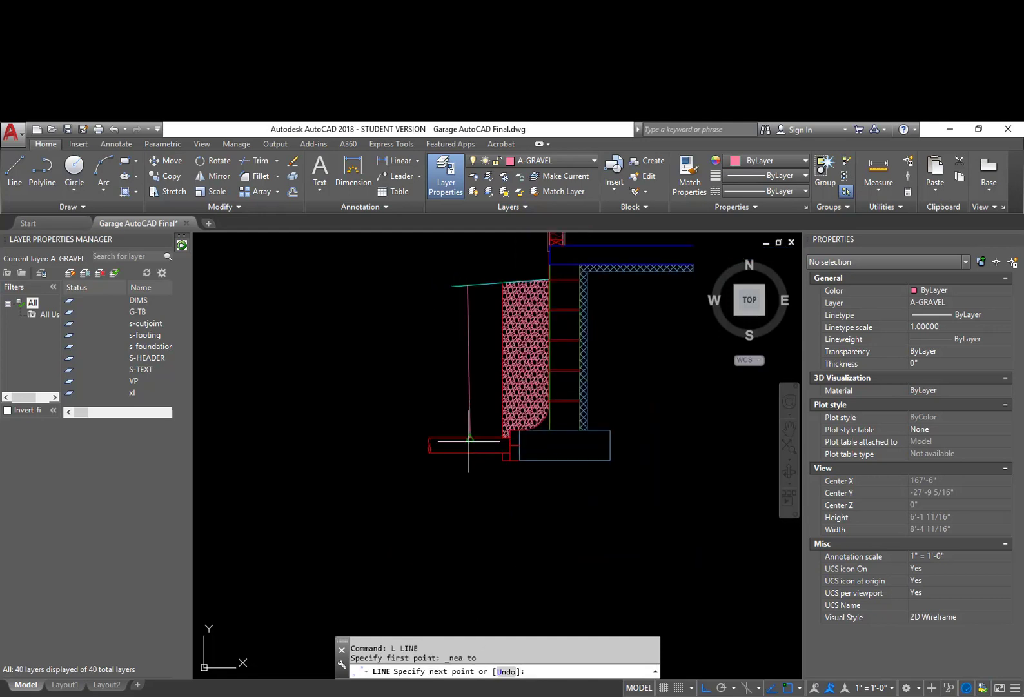
left_click(465, 437)
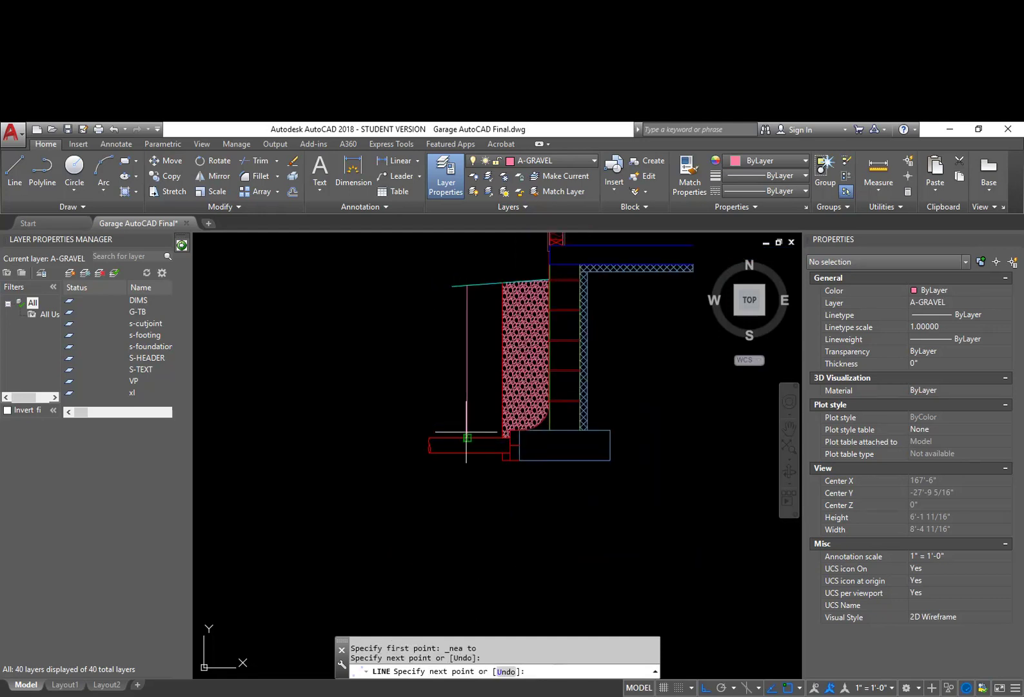
key("Escape")
Step: Match the new vertical line's properties to those of the gravel area's outer boundary line
scroll(515, 355, "up", 4)
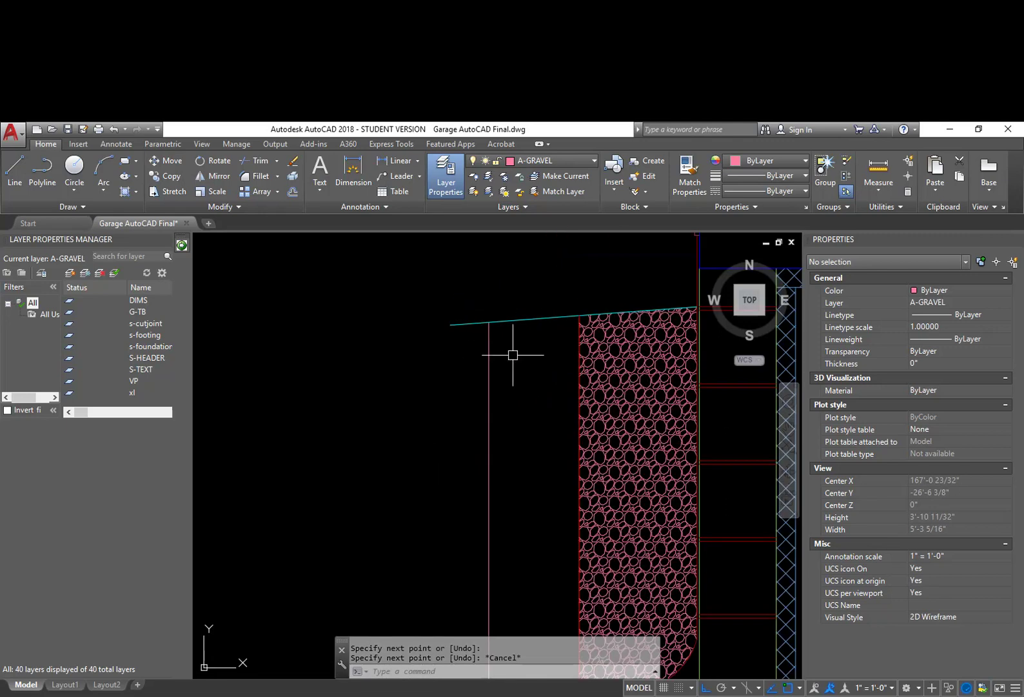
middle_click_drag(503, 295, 516, 350)
left_click(689, 174)
scroll(565, 272, "up", 4)
left_click(577, 275)
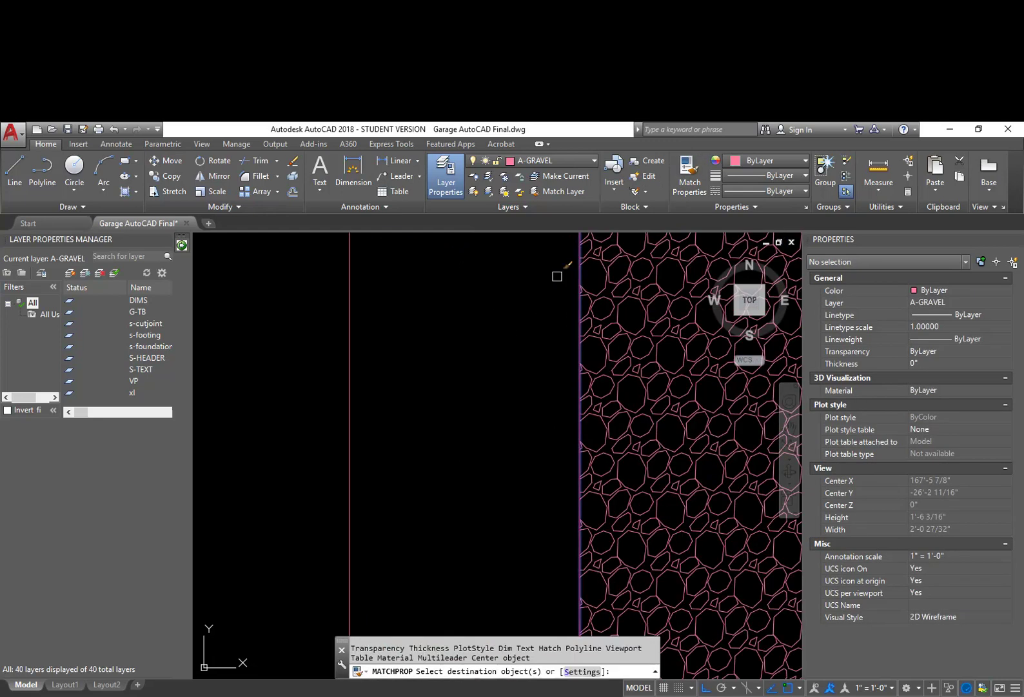
left_click(350, 302)
scroll(429, 331, "down", 6)
key("Return")
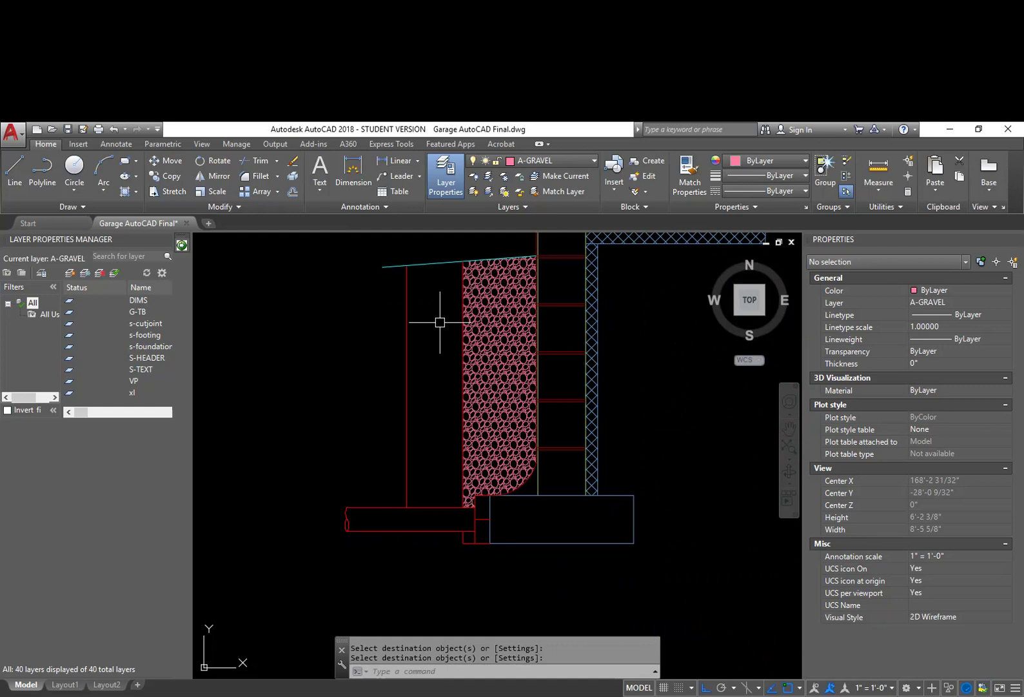
type("-la")
key("Return")
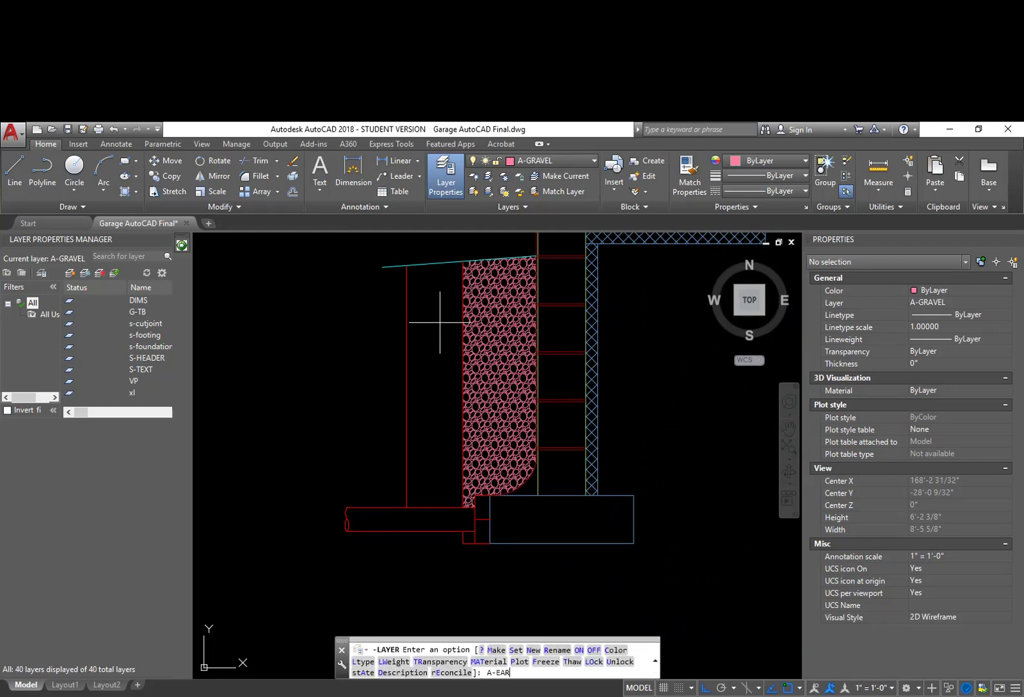
type("C")
key("Return")
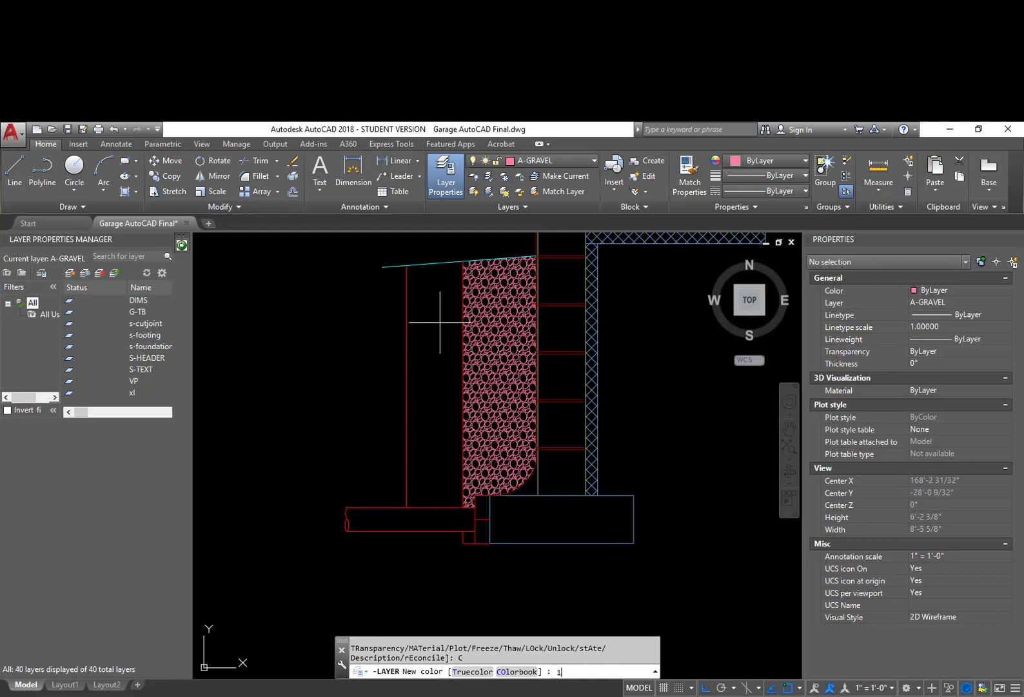
type("15")
key("Return")
key("Return")
key("Return")
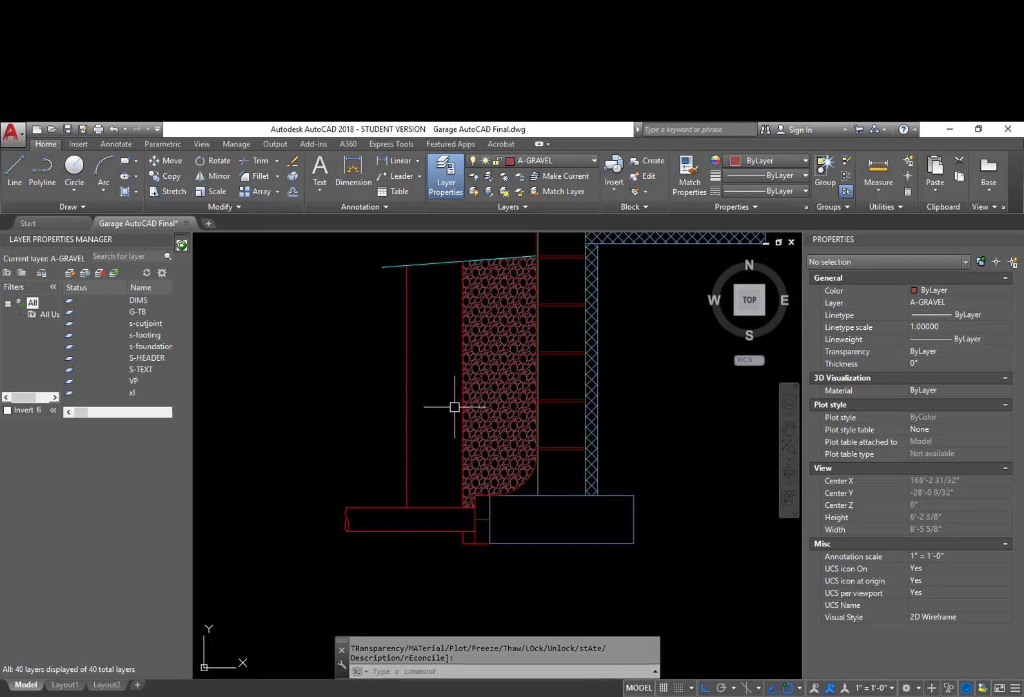
type("U")
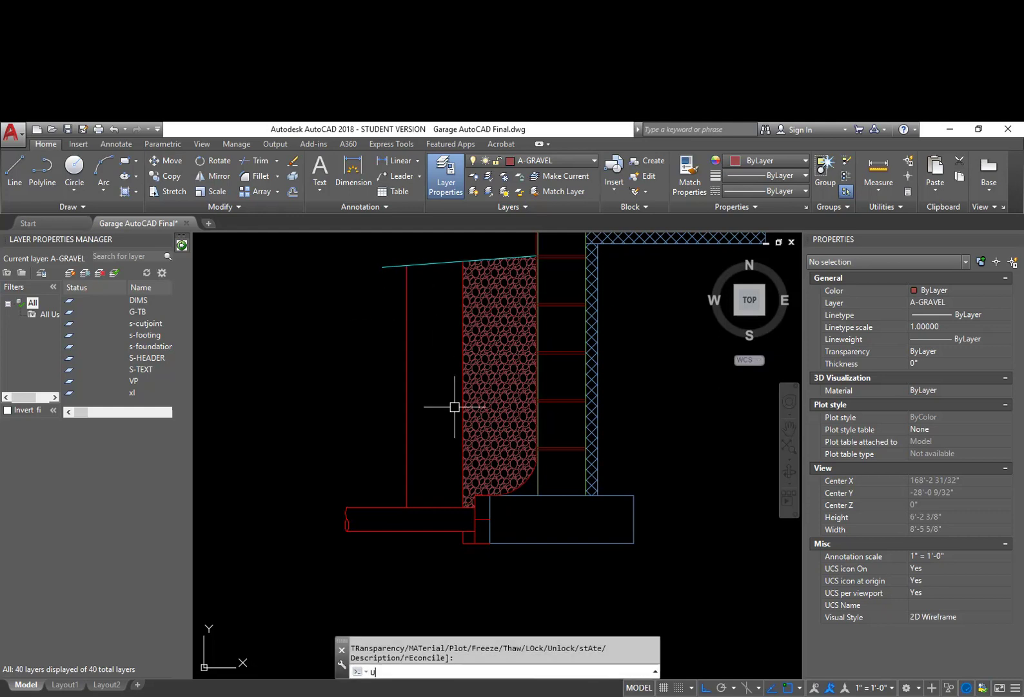
key("Return")
Step: Make a new current layer named A-EARTH and give it colour 15
type("-LA")
key("Return")
type("M")
key("Return")
type("A-EARTH")
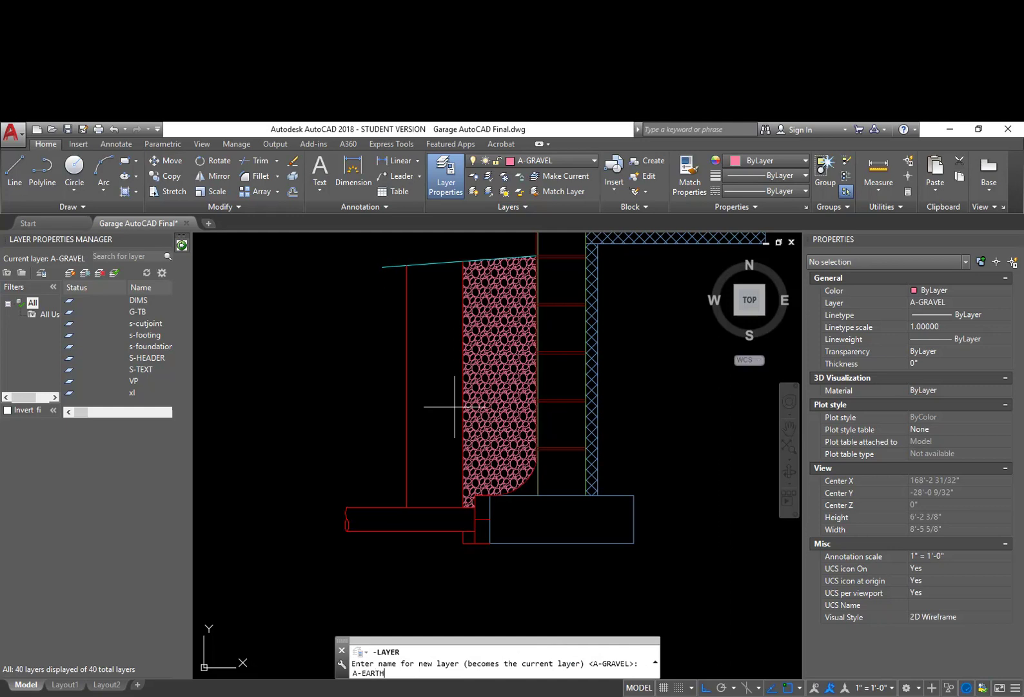
key("Return")
type("C")
key("Return")
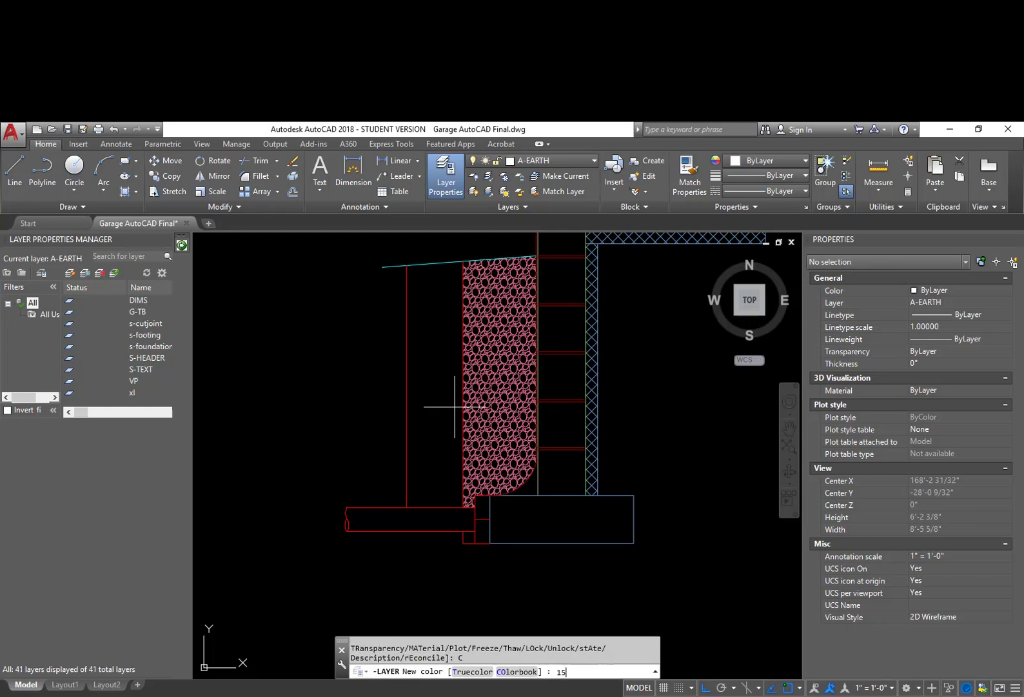
key("Return")
key("Return")
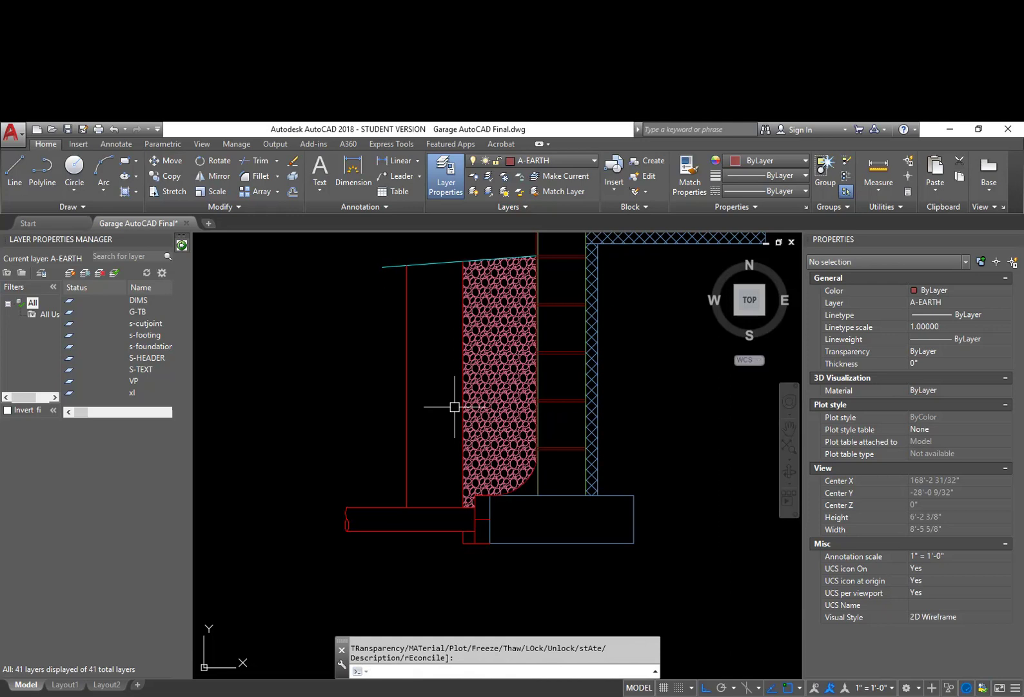
Step: Hatch the area between the outer vertical line and the gravel backfill with the predefined EARTH pattern
type("h")
key("Return")
left_click(440, 365)
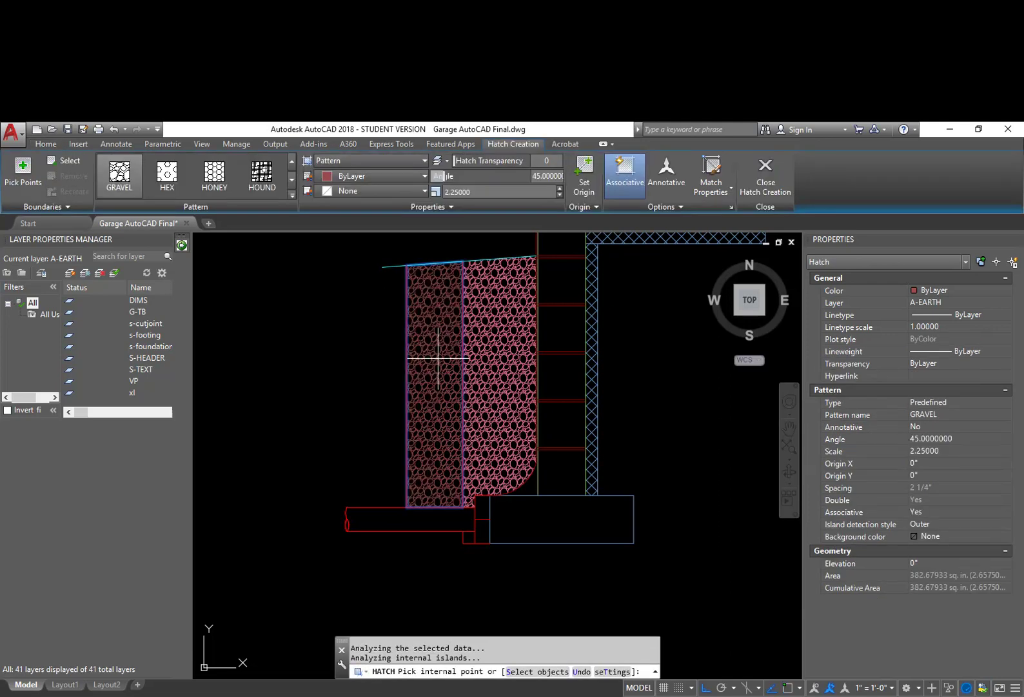
scroll(245, 183, "down", 1)
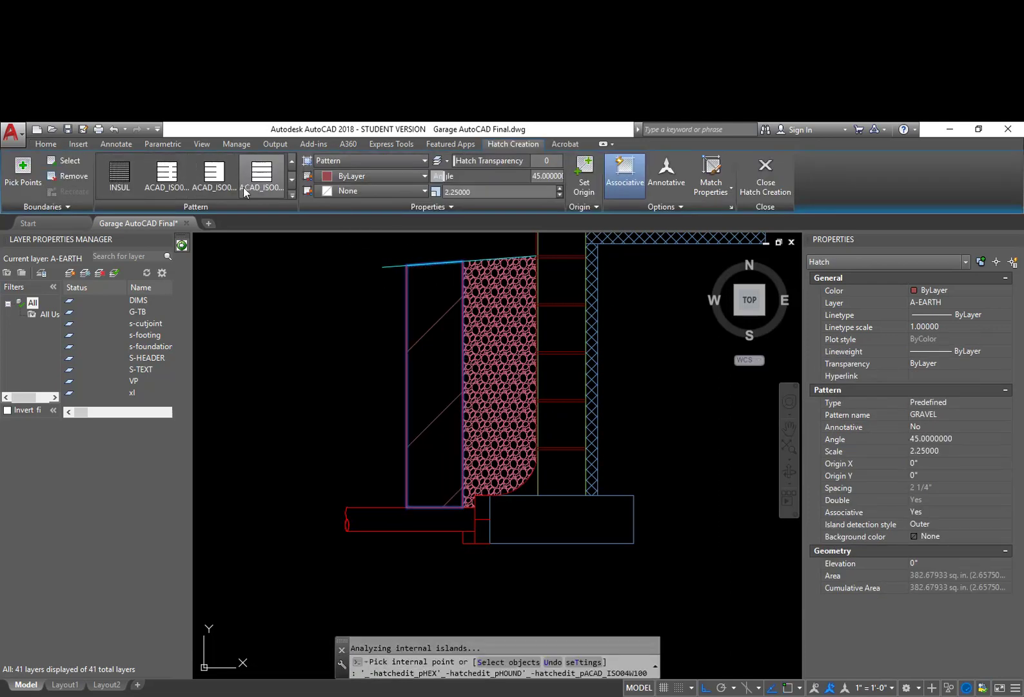
scroll(244, 194, "up", 1)
scroll(194, 194, "up", 1)
scroll(195, 180, "up", 2)
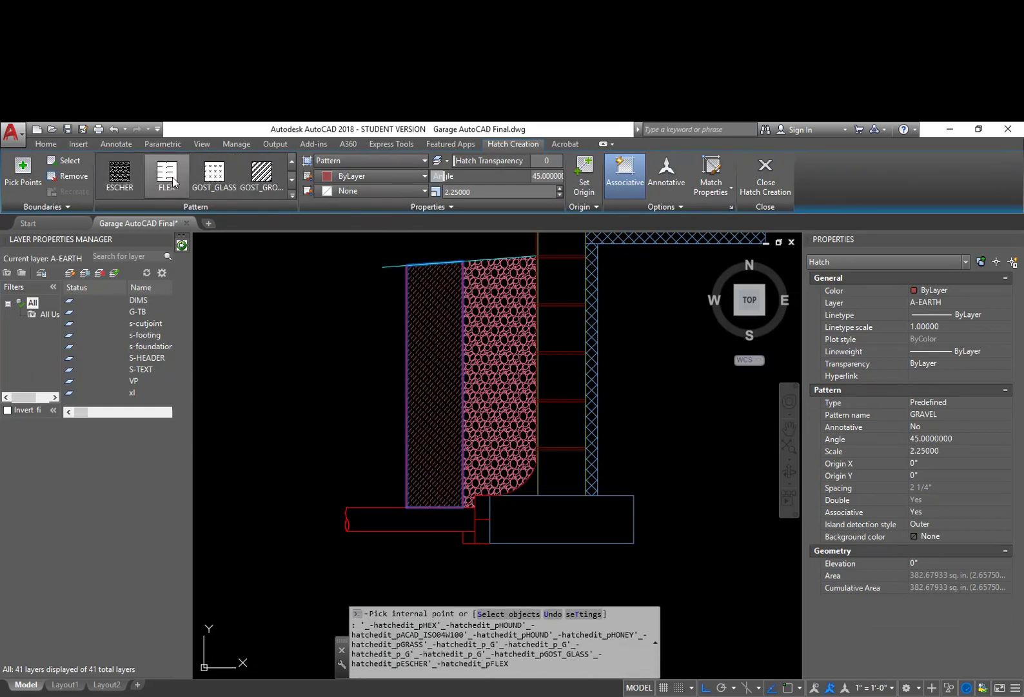
scroll(167, 181, "up", 1)
left_click(265, 177)
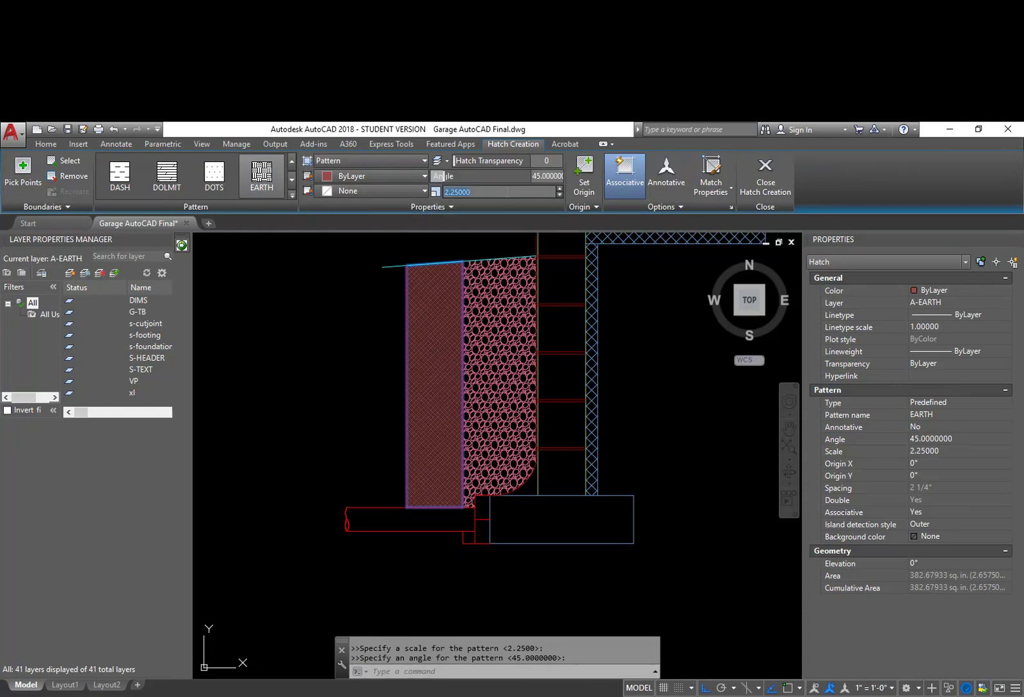
Step: Set the earth hatch's scale to 8 and finish the hatch
type("8")
key("Return")
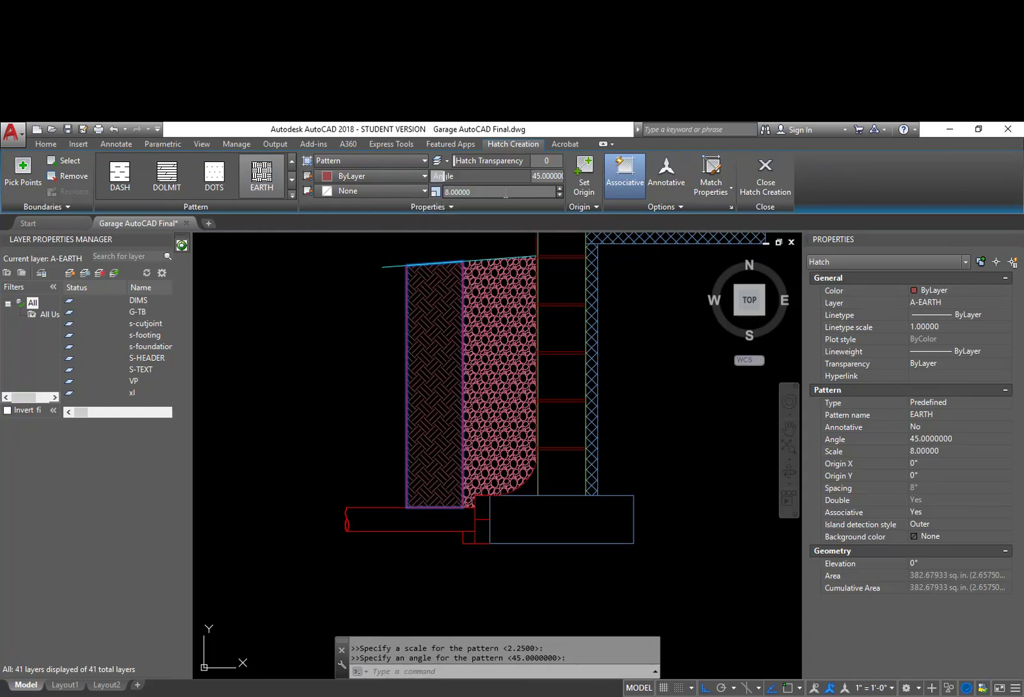
middle_click_drag(456, 339, 466, 366)
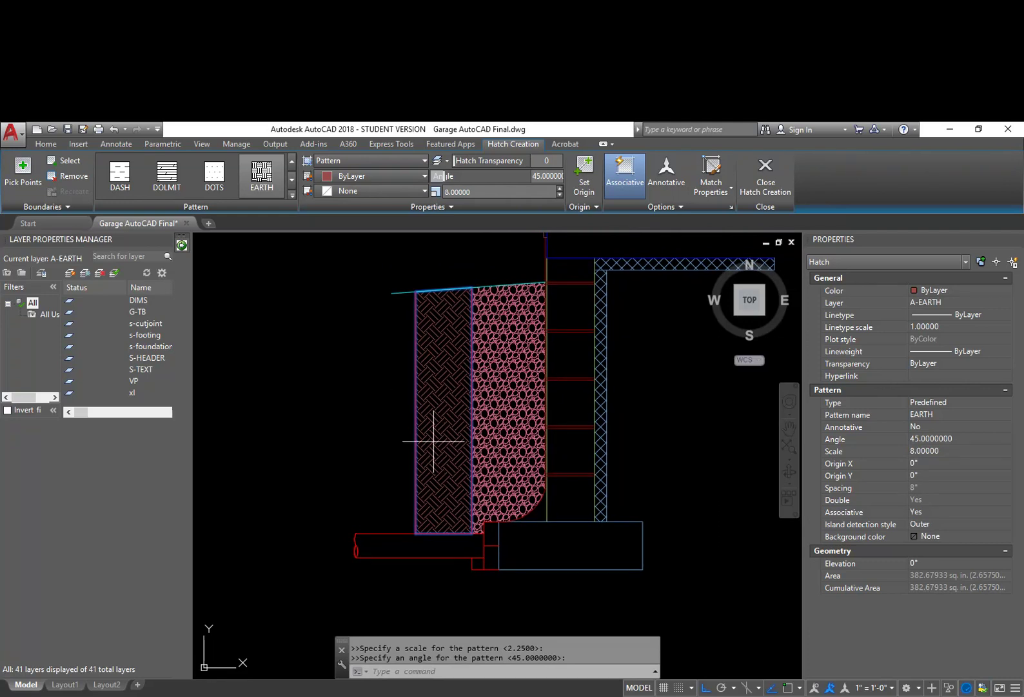
key("Return")
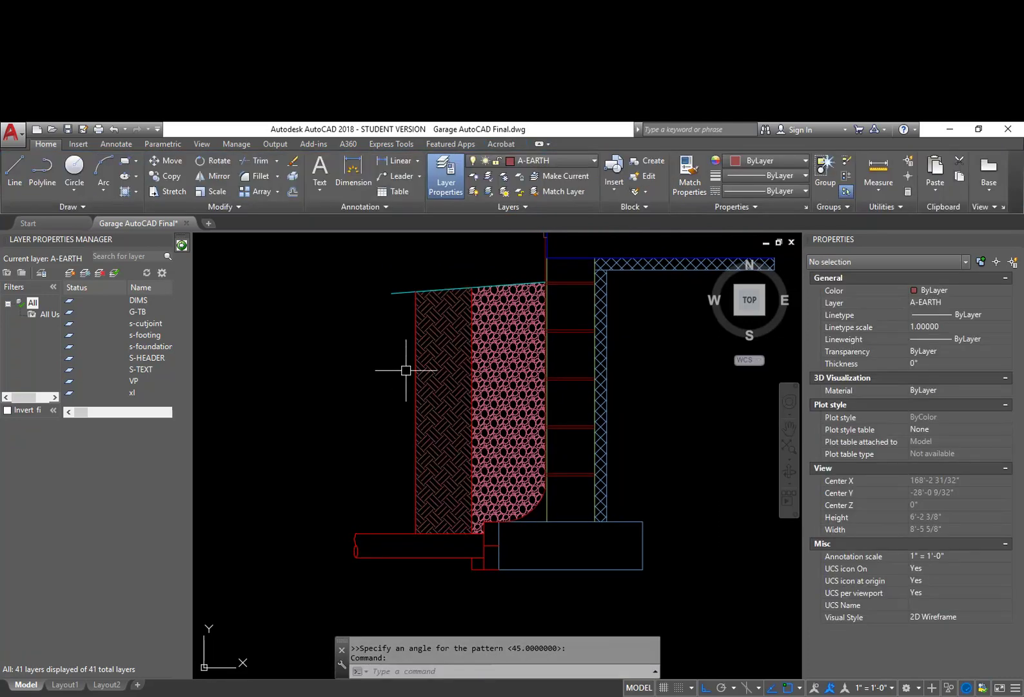
Step: Change the earth hatch's angle to 0 and deselect it
scroll(411, 368, "up", 2)
left_click(421, 377)
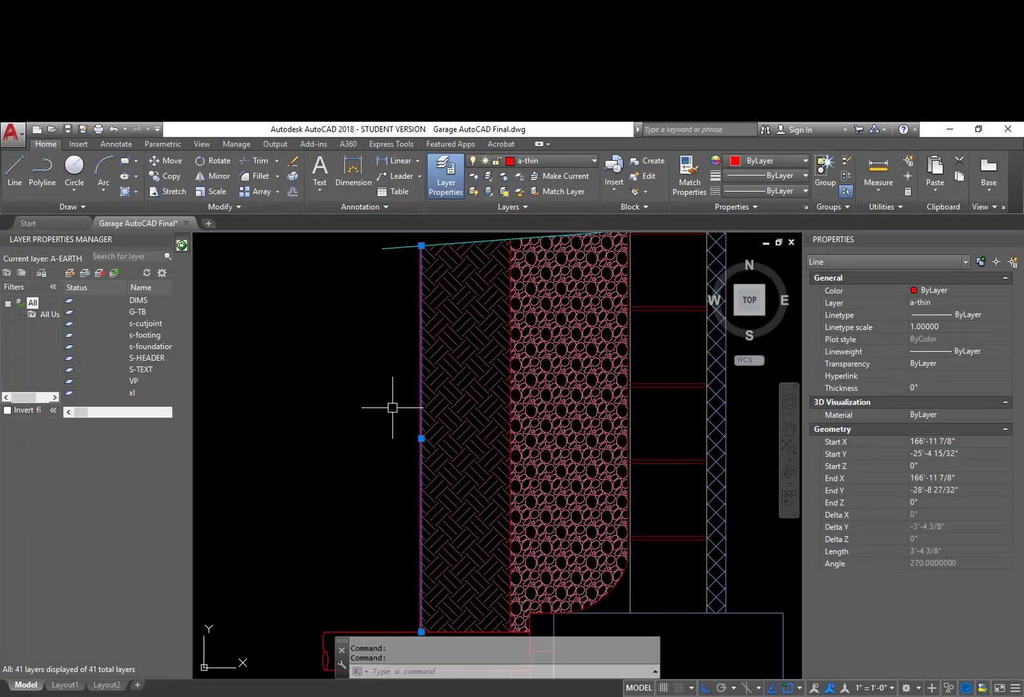
left_click(459, 371)
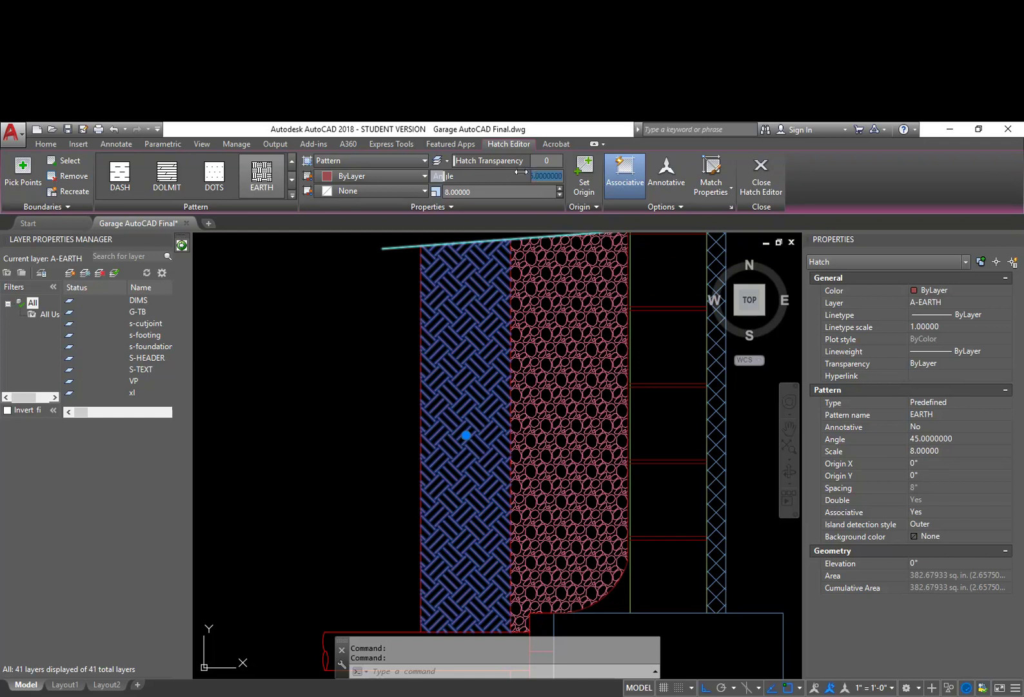
type("0")
key("Return")
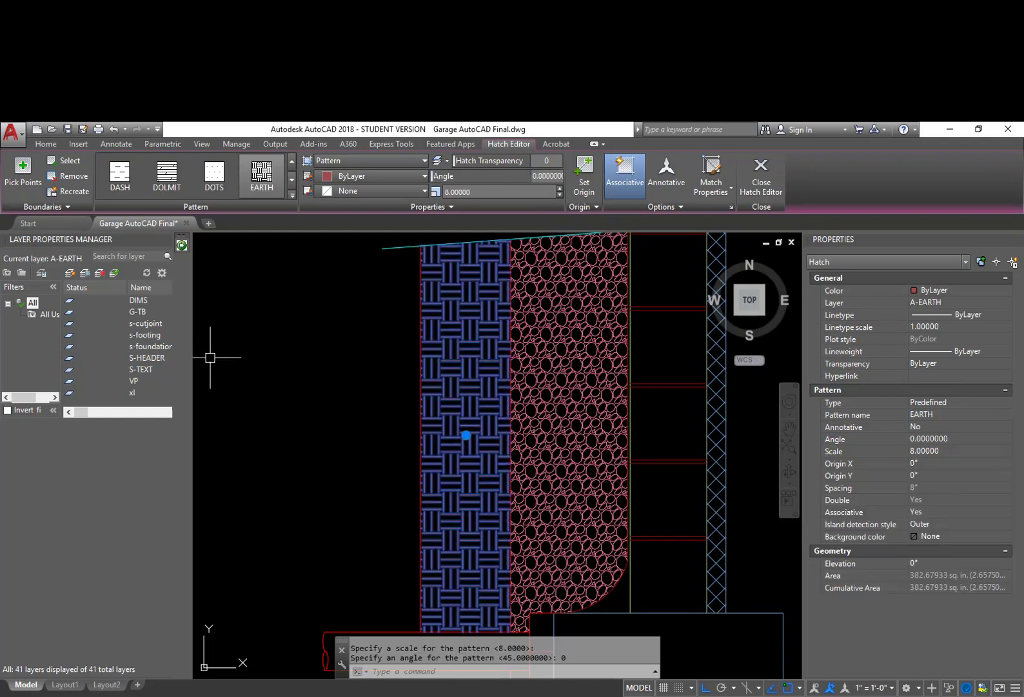
key("Escape")
key("Escape")
scroll(450, 455, "down", 3)
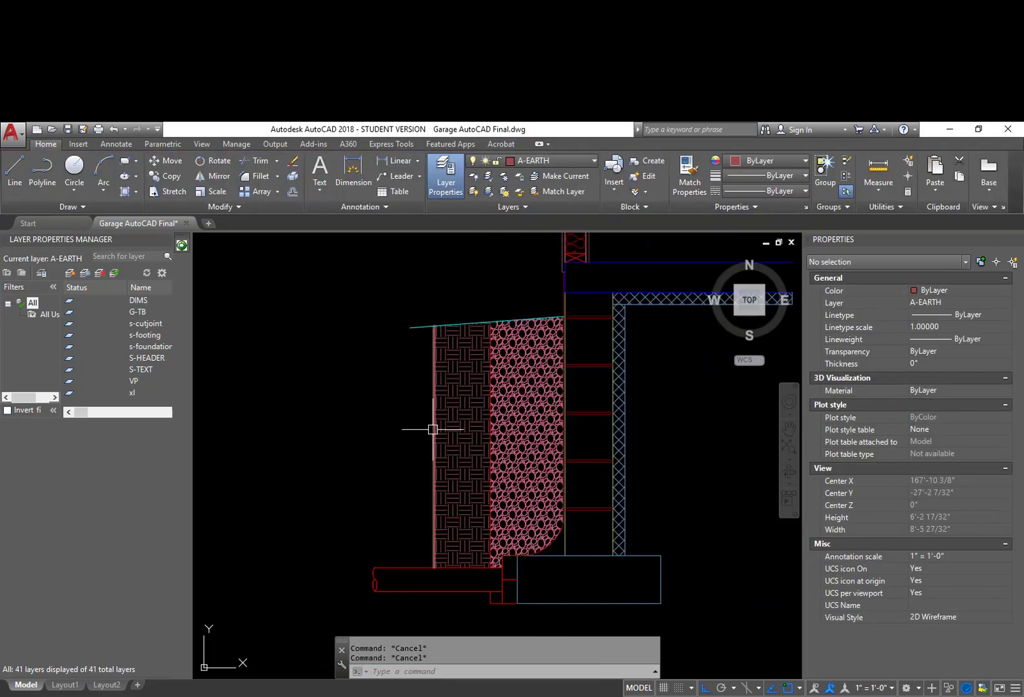
Step: Erase the vertical boundary line along the earth hatch's outer edge
scroll(440, 362, "up", 4)
type("e")
key("Return")
left_click(430, 337)
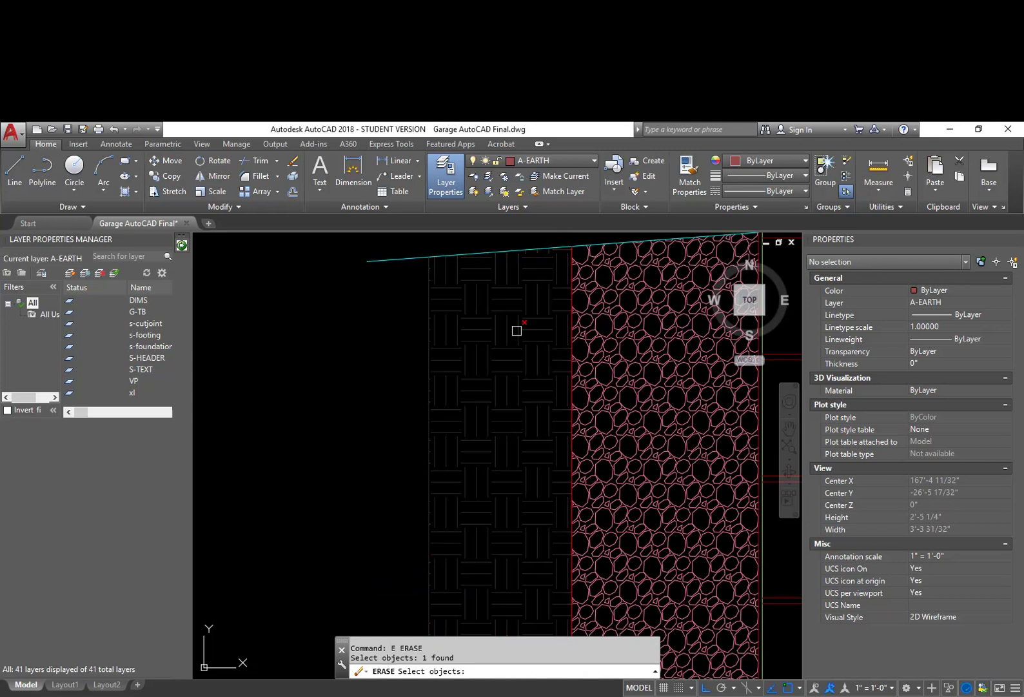
scroll(560, 371, "down", 2)
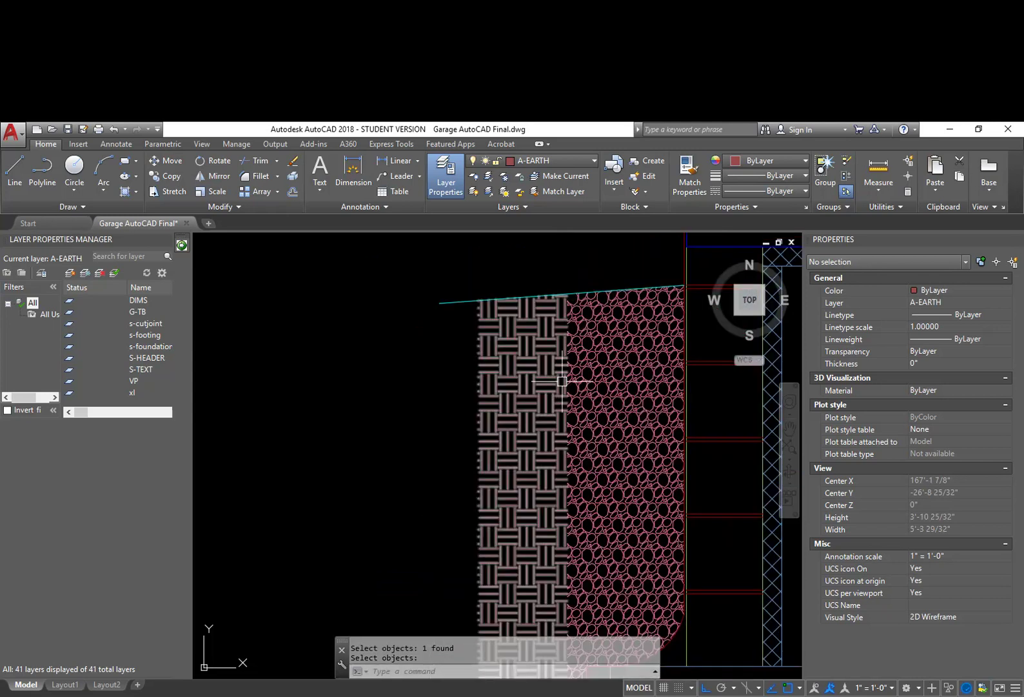
mouse_move(592, 467)
middle_mouse_down()
mouse_move(572, 348)
mouse_move(604, 486)
middle_mouse_up()
type("br")
key("Return")
left_click(487, 319)
type("f")
key("Return")
left_click(415, 336)
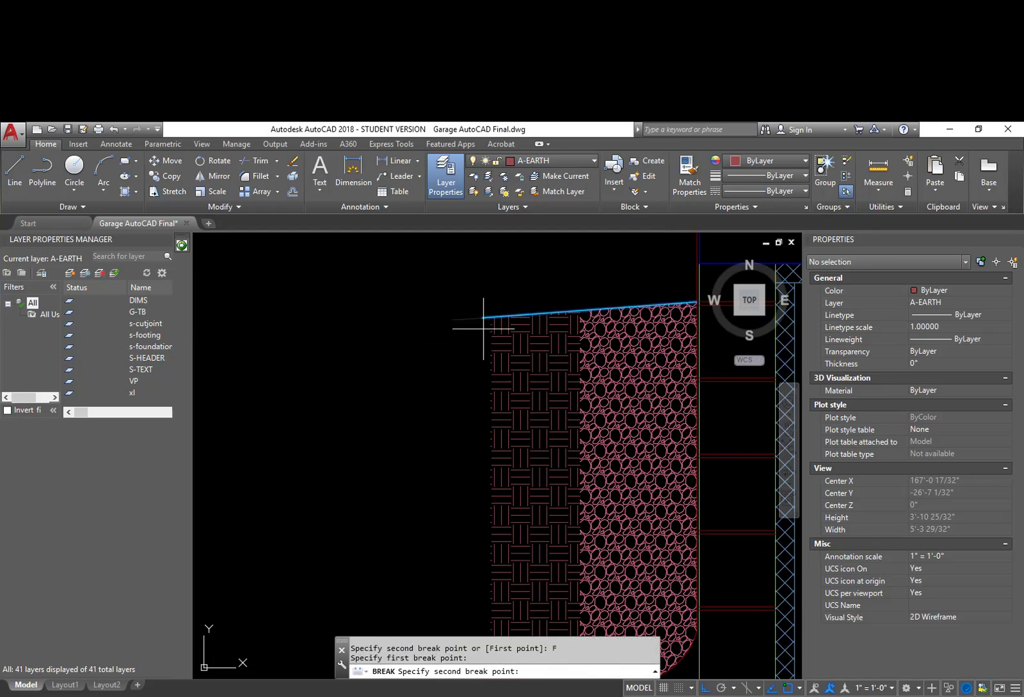
key("Escape")
Step: Draw a vertical helper line about 1 11/32" long upward from the grade line at the earth hatch's outer edge
scroll(497, 311, "up", 5)
type("l")
key("Return")
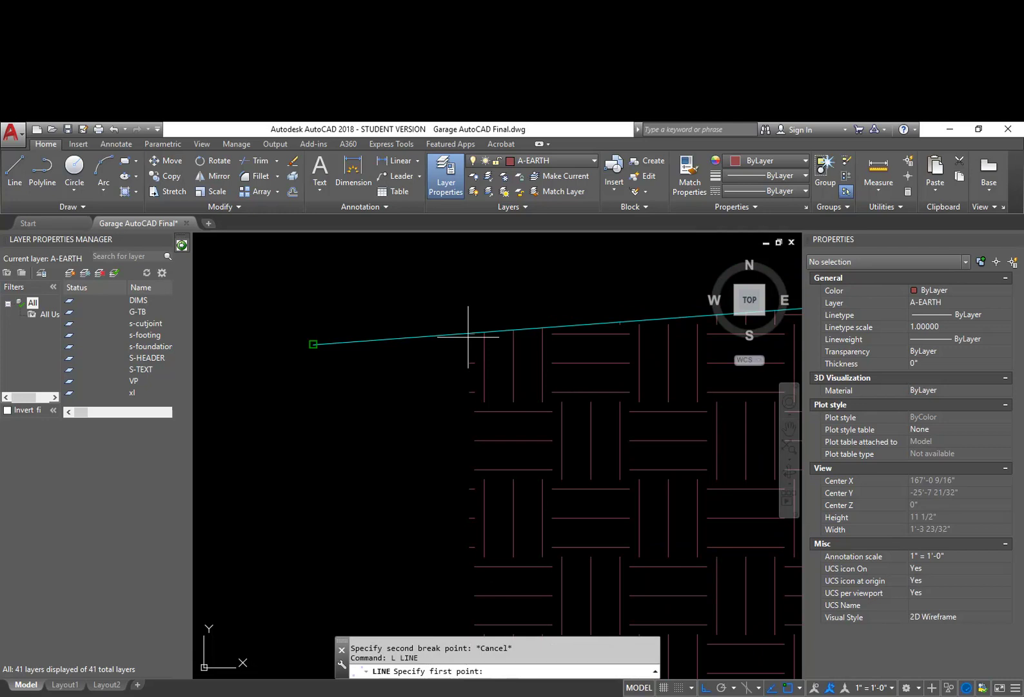
left_click(466, 333)
left_click(465, 282)
key("Escape")
Step: Trim off the part of the grade line that extends beyond the short vertical helper line
type("tyr")
key("Return")
key("Return")
key("Escape")
type("tr")
key("Return")
key("Return")
left_click(430, 320)
left_click(411, 352)
key("Return")
Step: Erase the short vertical helper line above the grade line's outer end
left_click(507, 306)
left_click(460, 283)
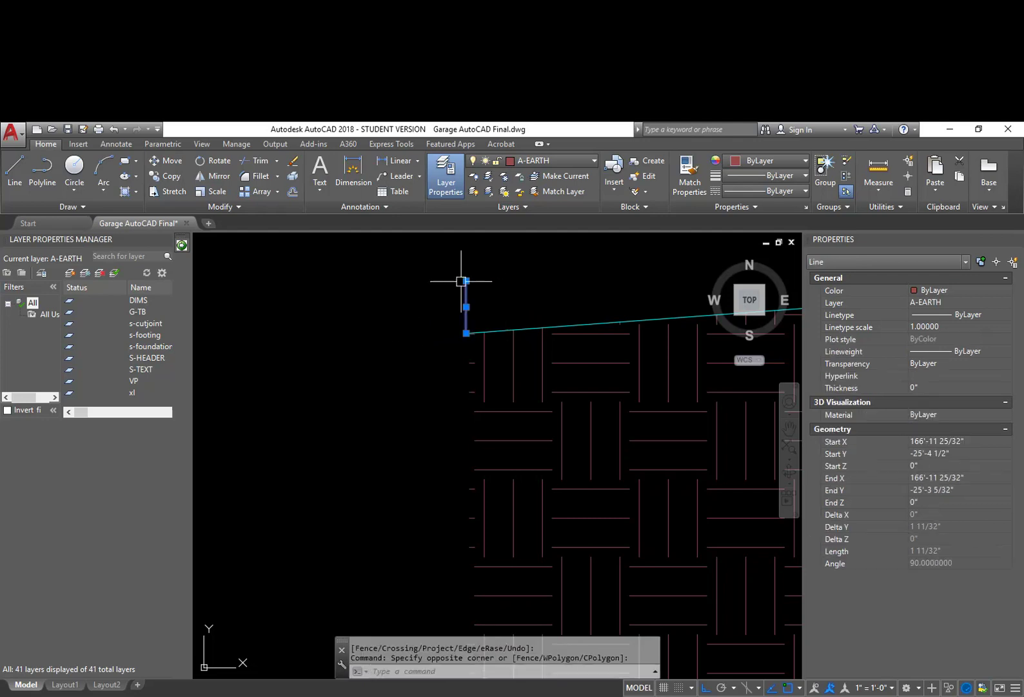
type("e")
key("Return")
Step: Stretch the drain pipe's broken end horizontally toward the footing, so it ends just beyond the earth hatch's outer edge
scroll(472, 308, "down", 6)
middle_click_drag(483, 369, 483, 322)
scroll(482, 322, "down", 2)
middle_click_drag(504, 388, 501, 323)
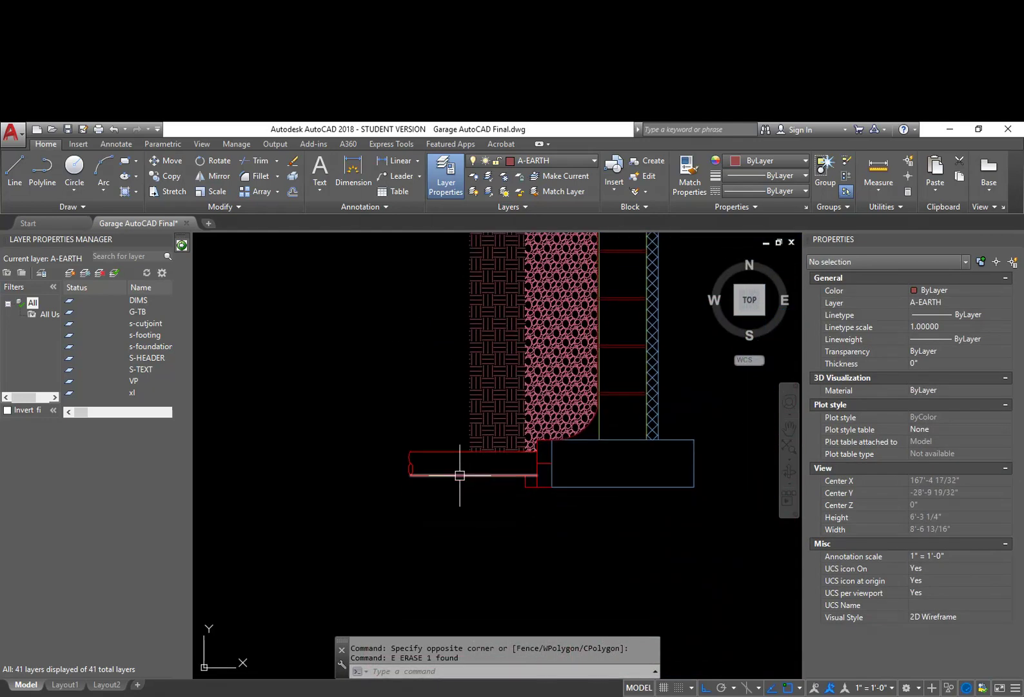
type("s")
key("Return")
left_click(438, 490)
left_click(404, 456)
key("Return")
left_click(471, 503)
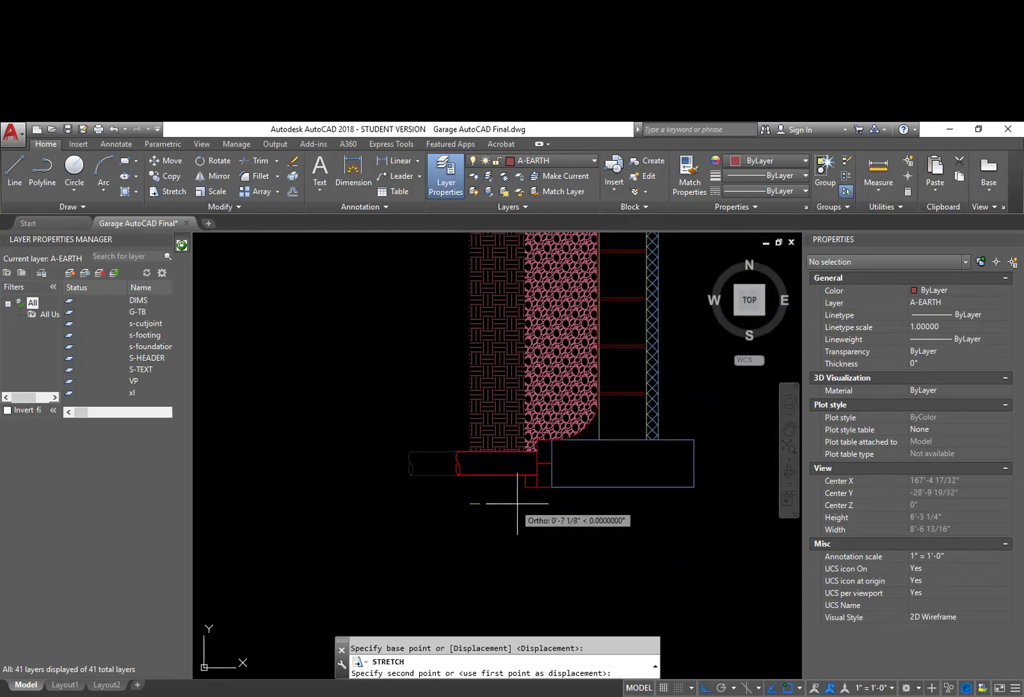
left_click(521, 503)
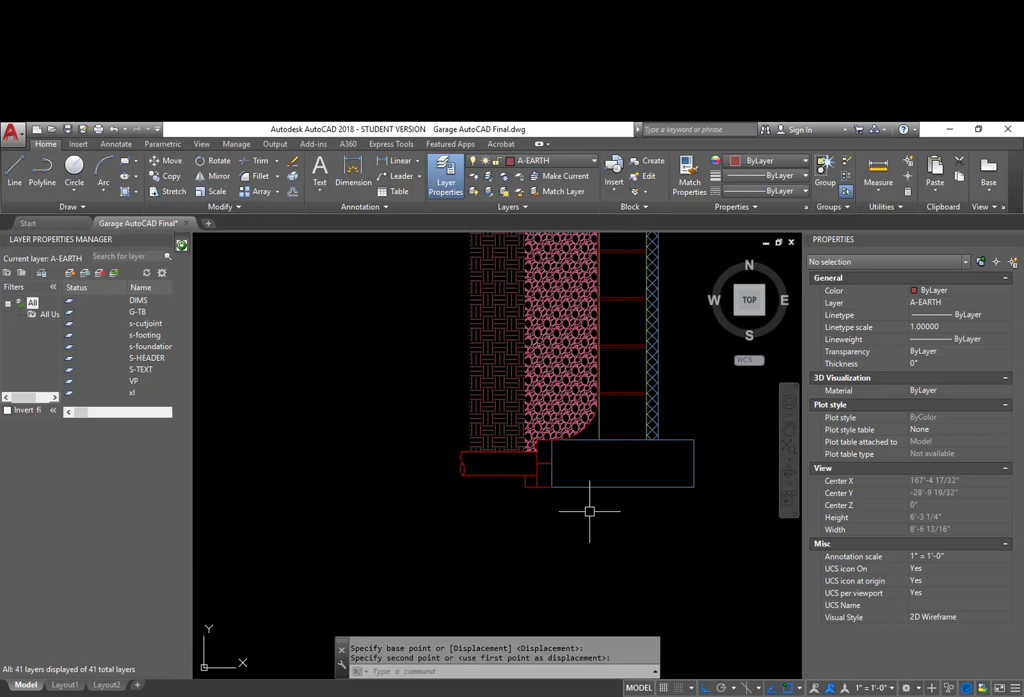
Step: Draw a line about 9 1/4" outward from the lower corner beneath the pipe, and another straight up to the pipe's lower edge
scroll(513, 501, "up", 5)
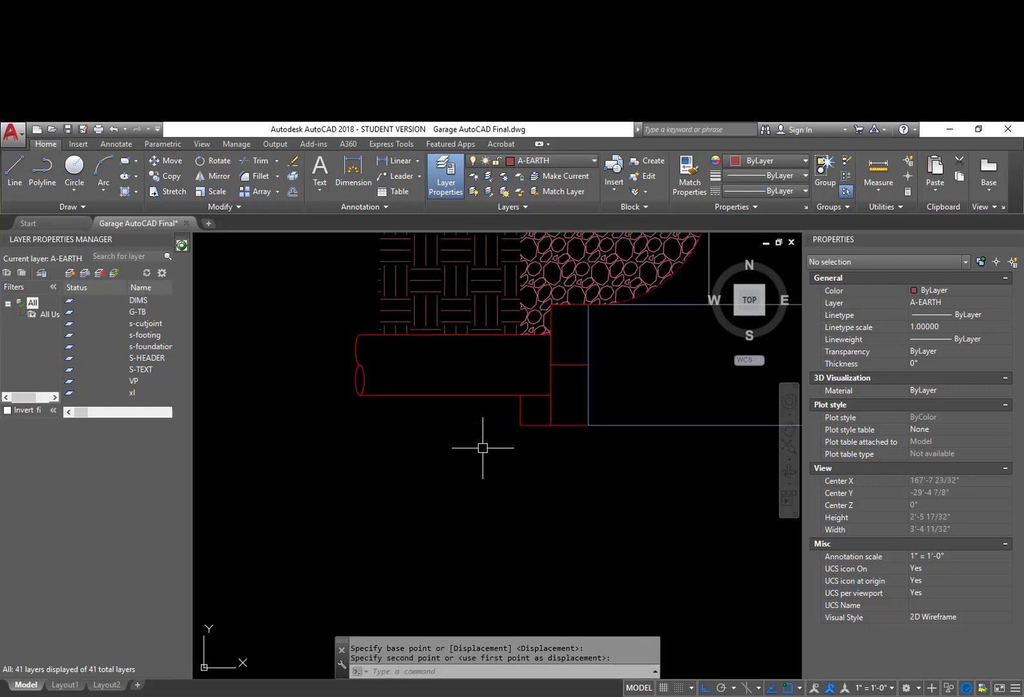
middle_click_drag(495, 469, 487, 473)
type("l")
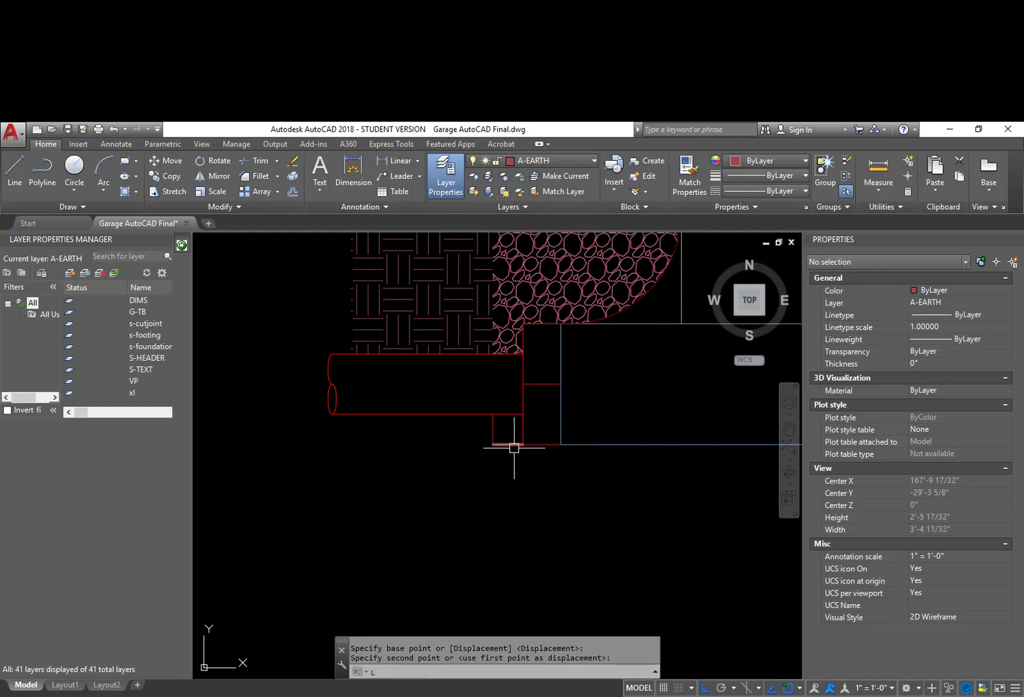
key("Return")
left_click(505, 446)
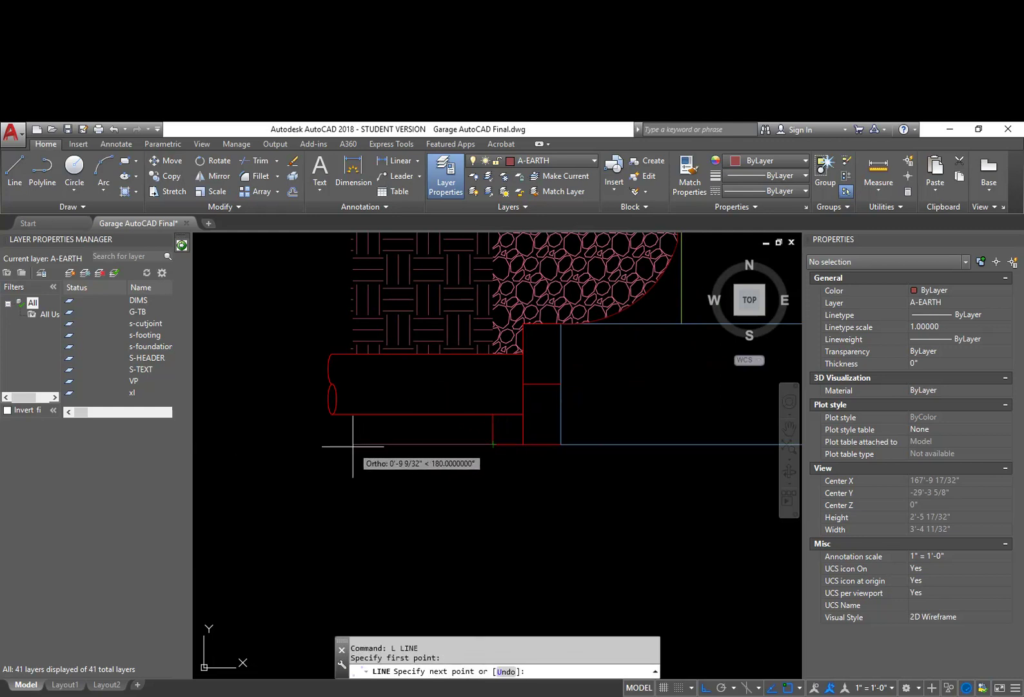
left_click(354, 412)
left_click(354, 413)
key("Escape")
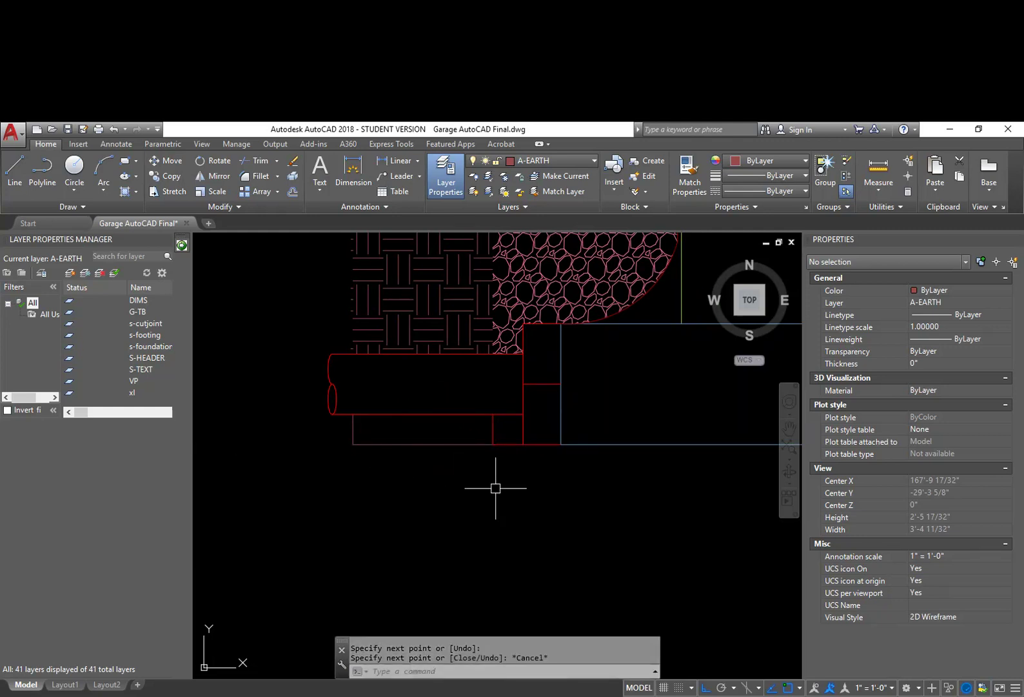
Step: Hatch the long outer area and the small area beside the footing drain, both beneath the pipe, with the EARTH pattern
mouse_move(497, 489)
middle_mouse_down()
mouse_move(540, 510)
mouse_move(539, 490)
middle_mouse_up()
type("h")
key("Return")
left_click(471, 468)
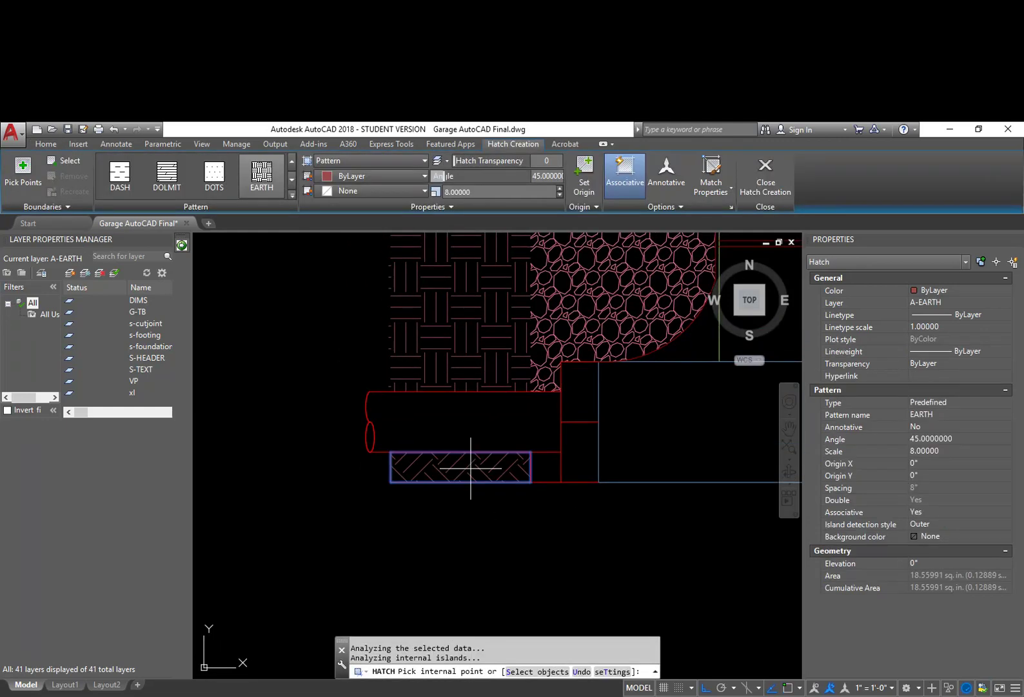
key("Return")
left_click(545, 468)
key("Return")
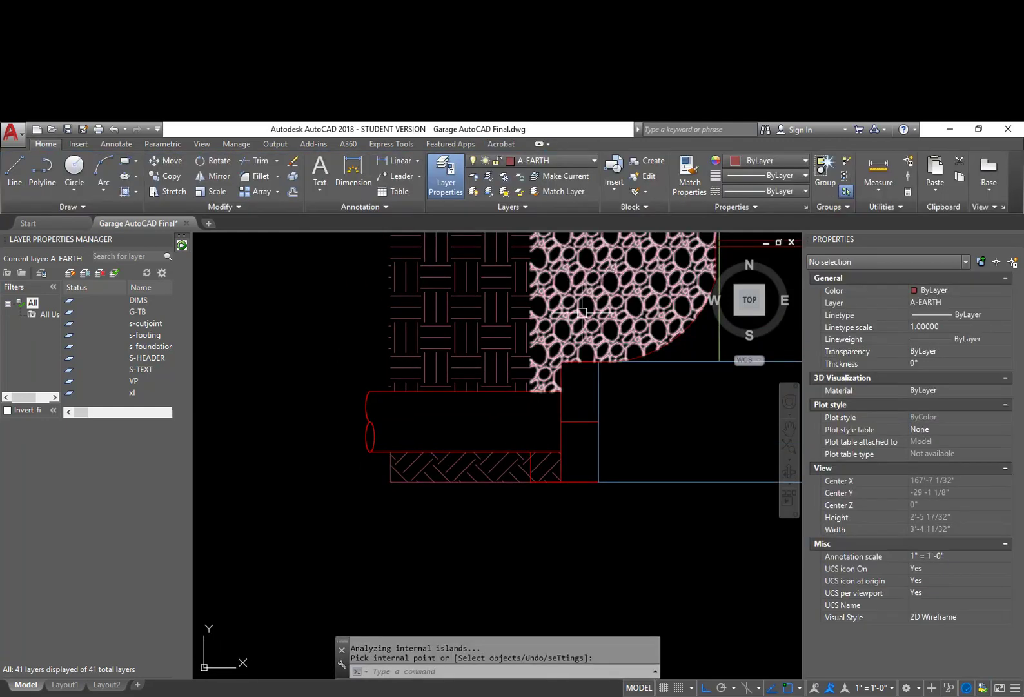
Step: Match the small hatch beneath the pipe to the gravel hatch, and the long outer one to the large earth hatch
left_click(700, 182)
left_click(603, 292)
left_click(541, 461)
key("Escape")
key("Return")
left_click(492, 309)
left_click(471, 449)
key("Return")
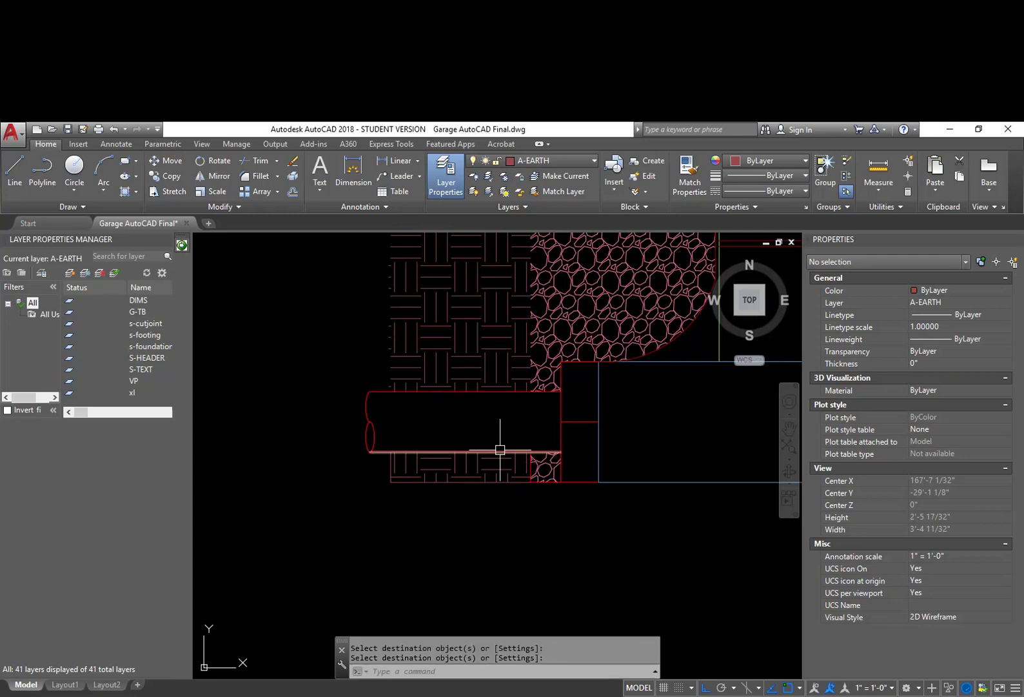
Step: Erase the leftover boundary lines around the hatches beneath the pipe
scroll(503, 494, "up", 2)
type("e")
key("Return")
left_click(522, 479)
key("Return")
key("Return")
key("Return")
left_click(585, 480)
key("Return")
scroll(585, 507, "down", 2)
scroll(450, 487, "down", 6)
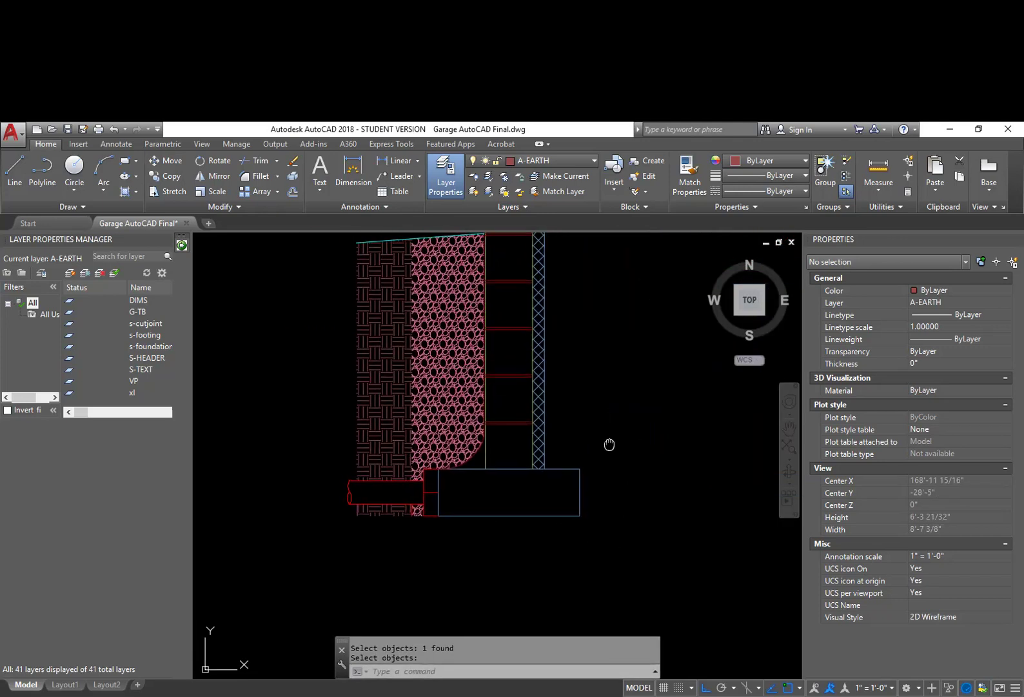
middle_click_drag(606, 437, 620, 487)
middle_click_drag(621, 417, 625, 454)
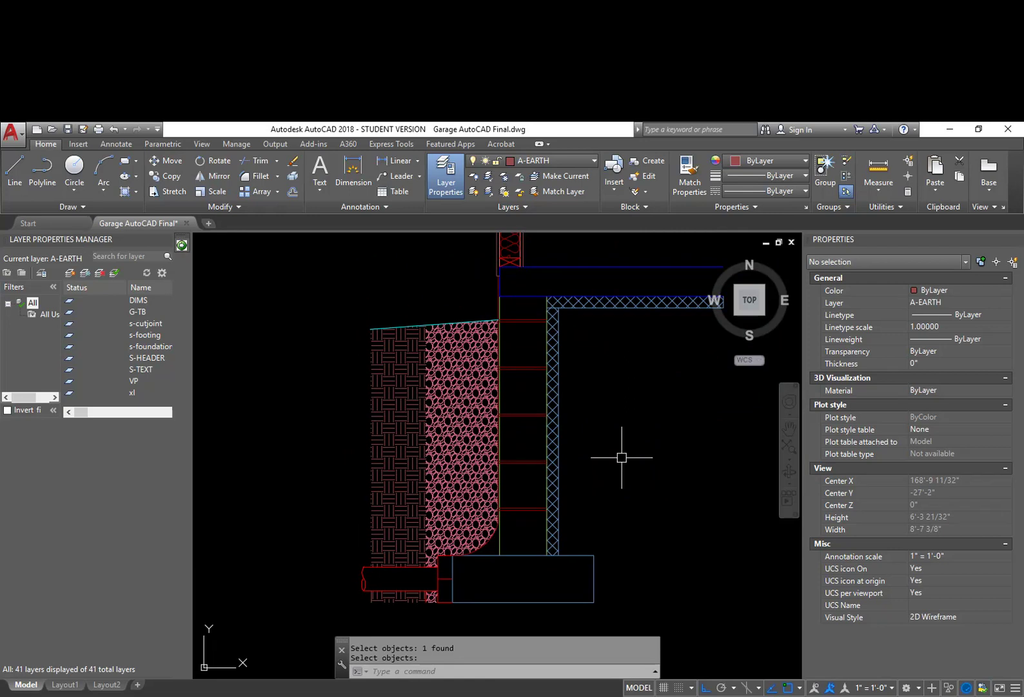
mouse_move(622, 457)
middle_mouse_down()
mouse_move(574, 464)
mouse_move(595, 484)
mouse_move(557, 475)
mouse_move(564, 424)
middle_mouse_up()
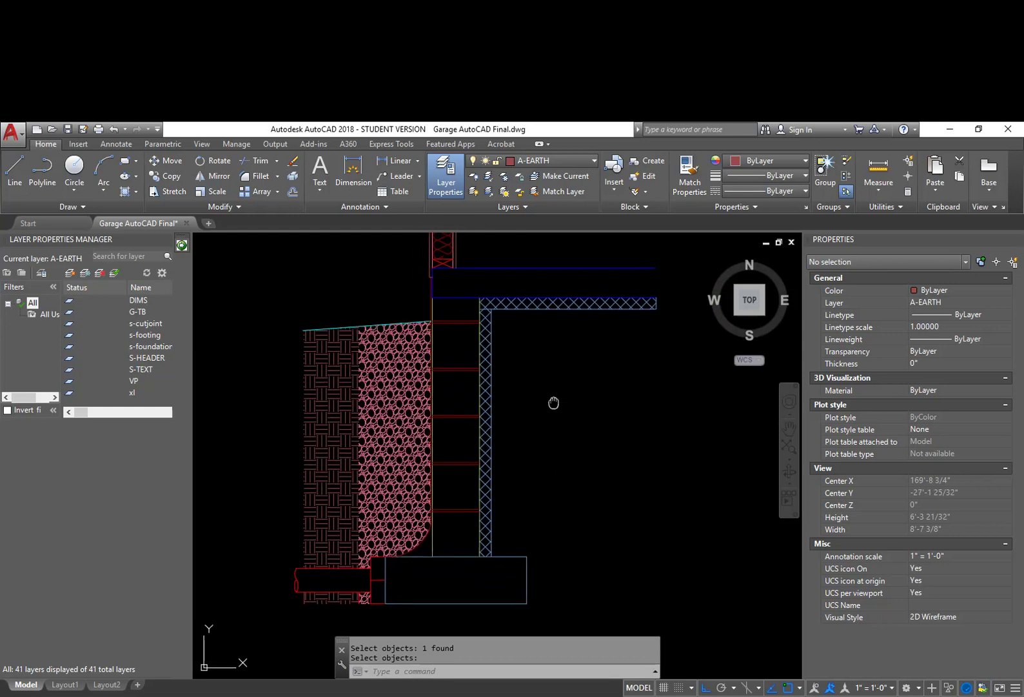
scroll(590, 452, "down", 4)
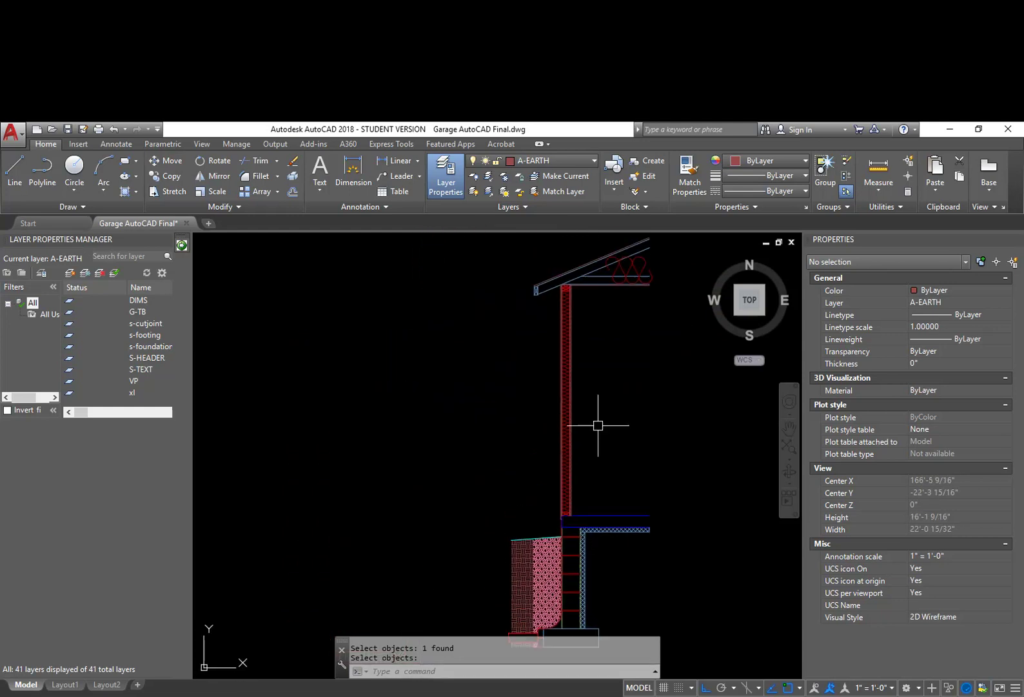